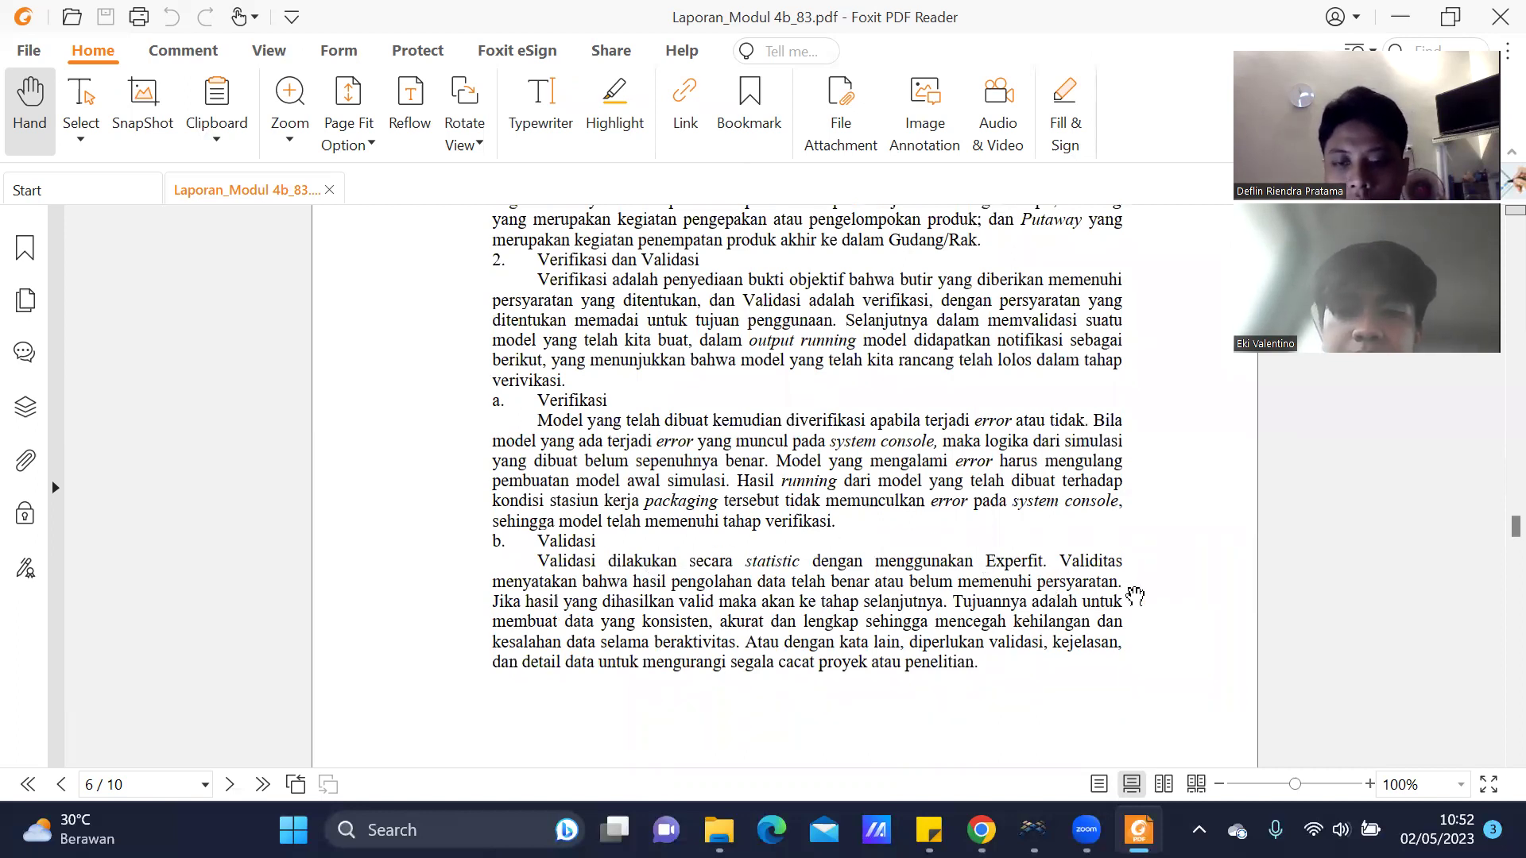
Read the report's verification and validation section, including the Experfit automated fitting results and their analysis.
scroll(1167, 571, down, 1)
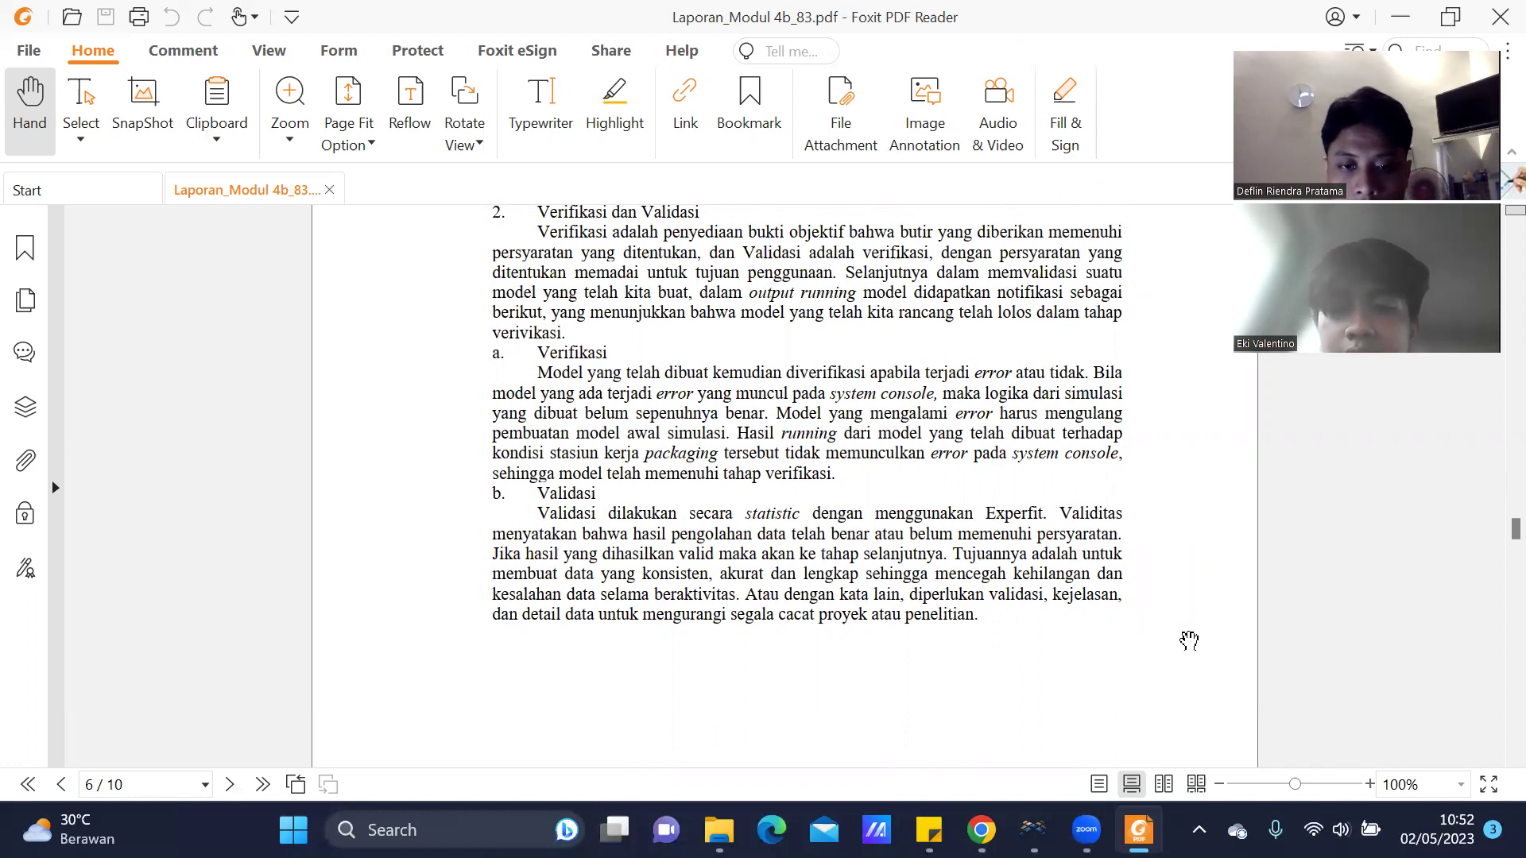
scroll(1179, 653, down, 1)
scroll(1179, 653, down, 10)
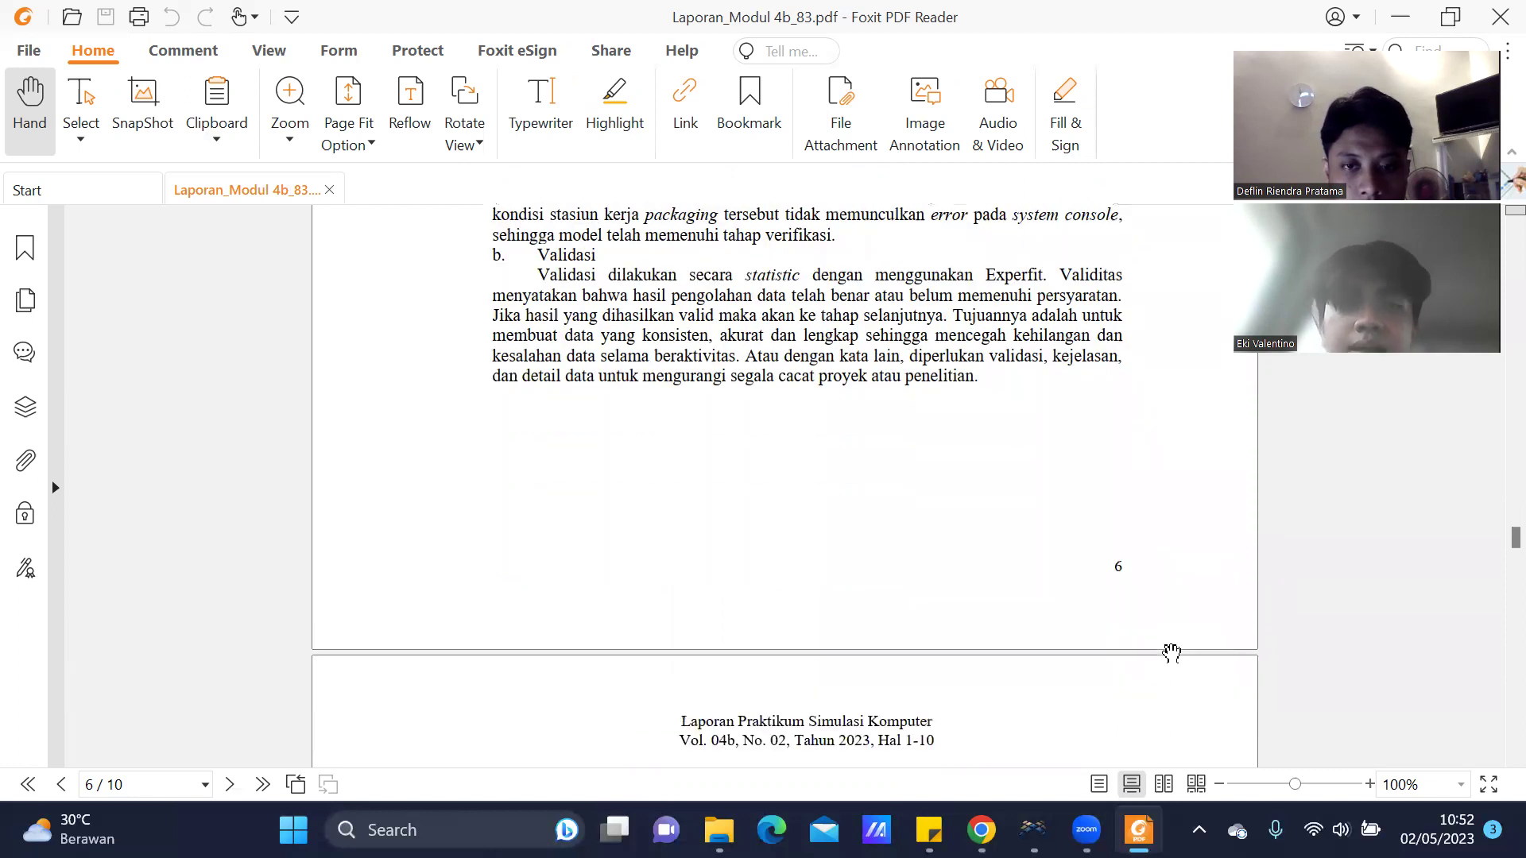
scroll(1166, 650, down, 4)
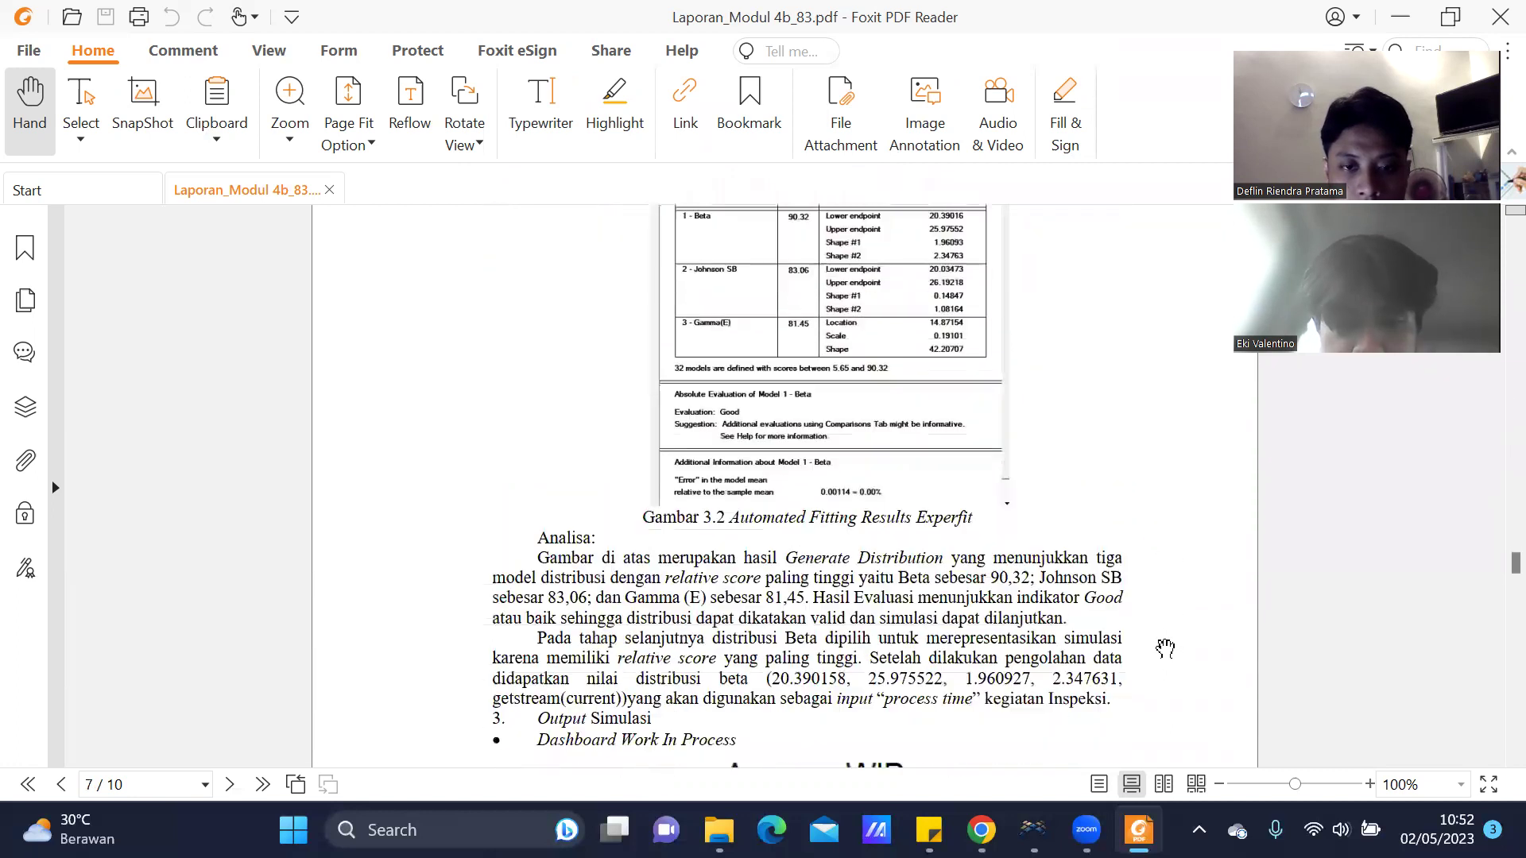
scroll(1165, 647, up, 3)
scroll(1165, 647, down, 4)
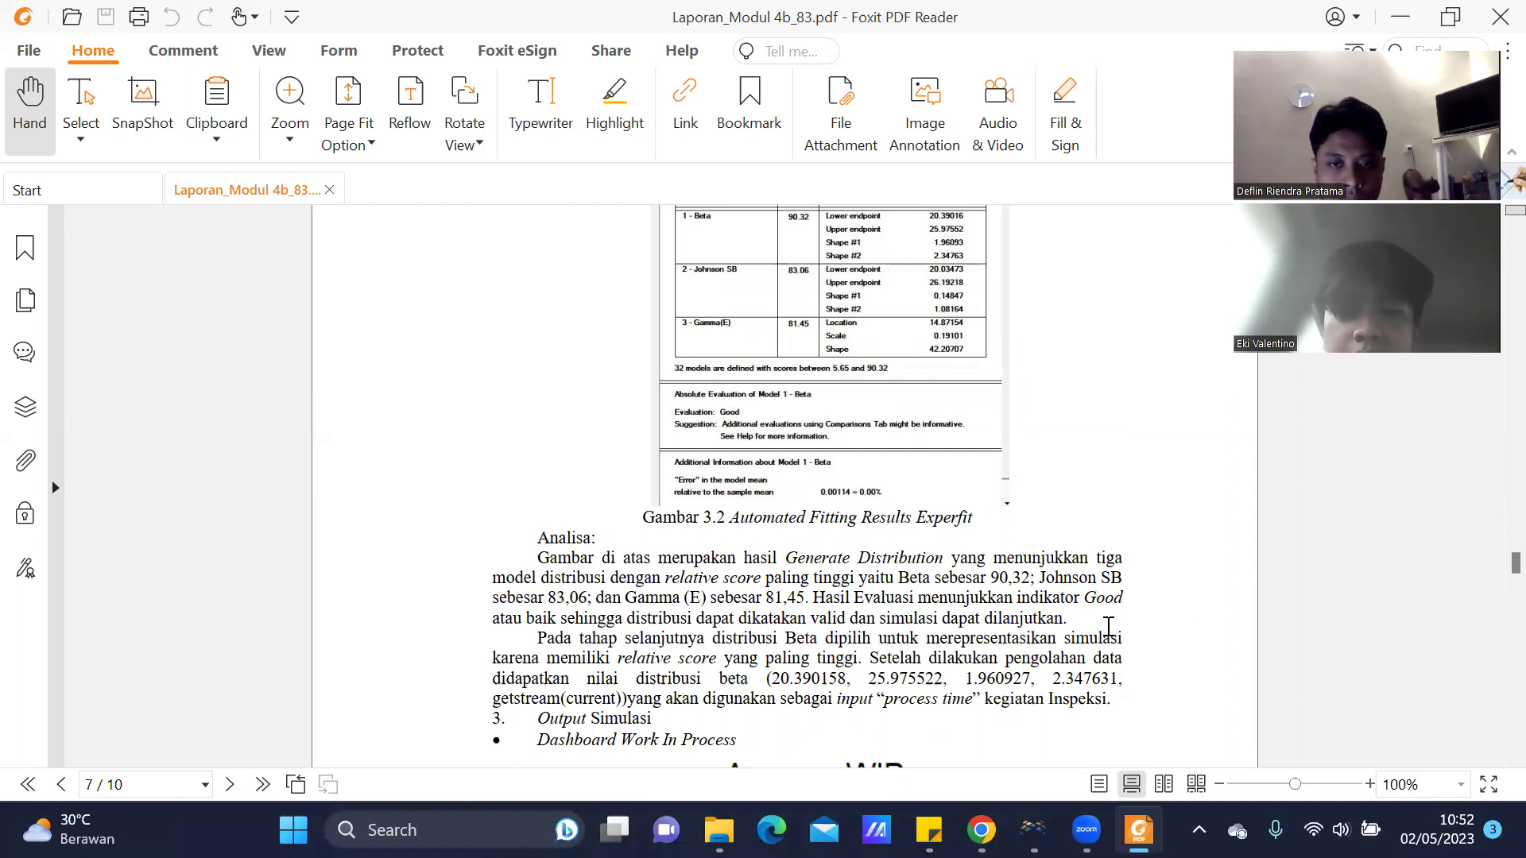
scroll(1109, 629, down, 1)
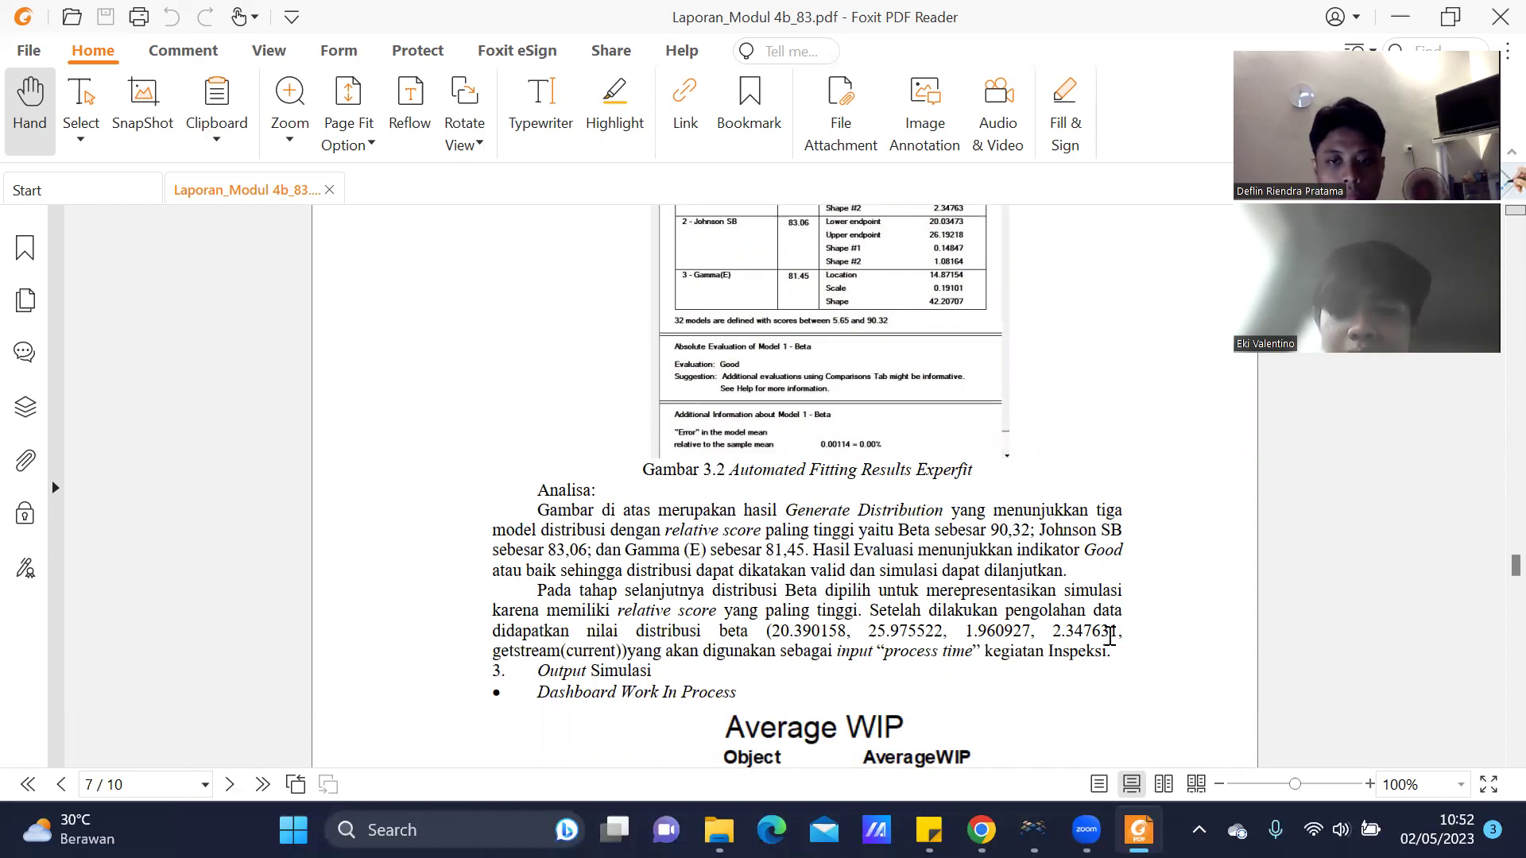
Examine the report's simulation output section, covering the Work In Process and State Bar dashboards with their analyses.
scroll(1147, 676, down, 3)
scroll(1148, 678, down, 3)
scroll(1148, 678, up, 1)
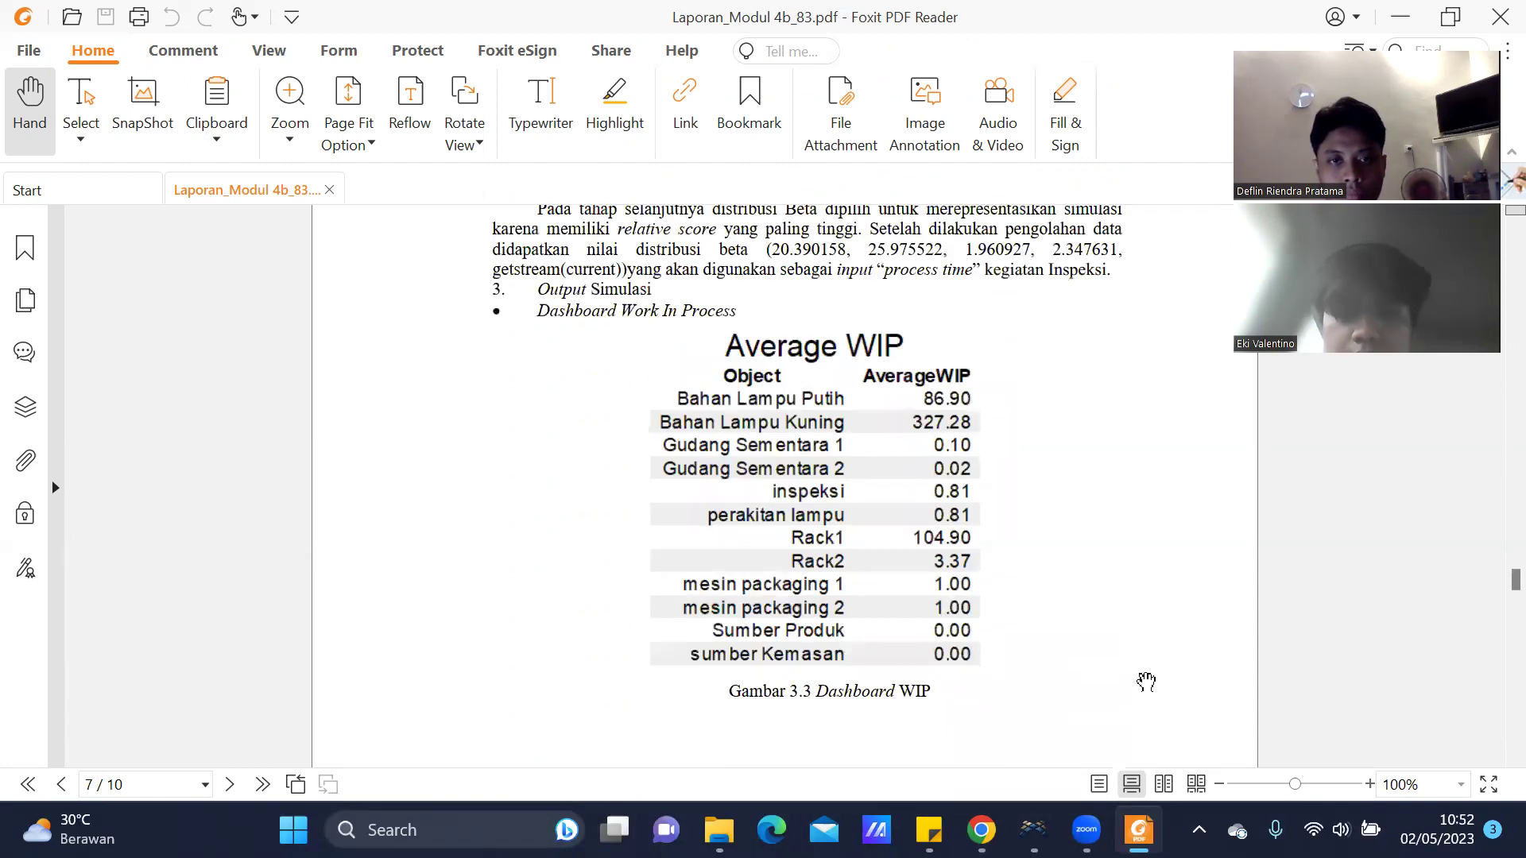
scroll(1144, 688, down, 1)
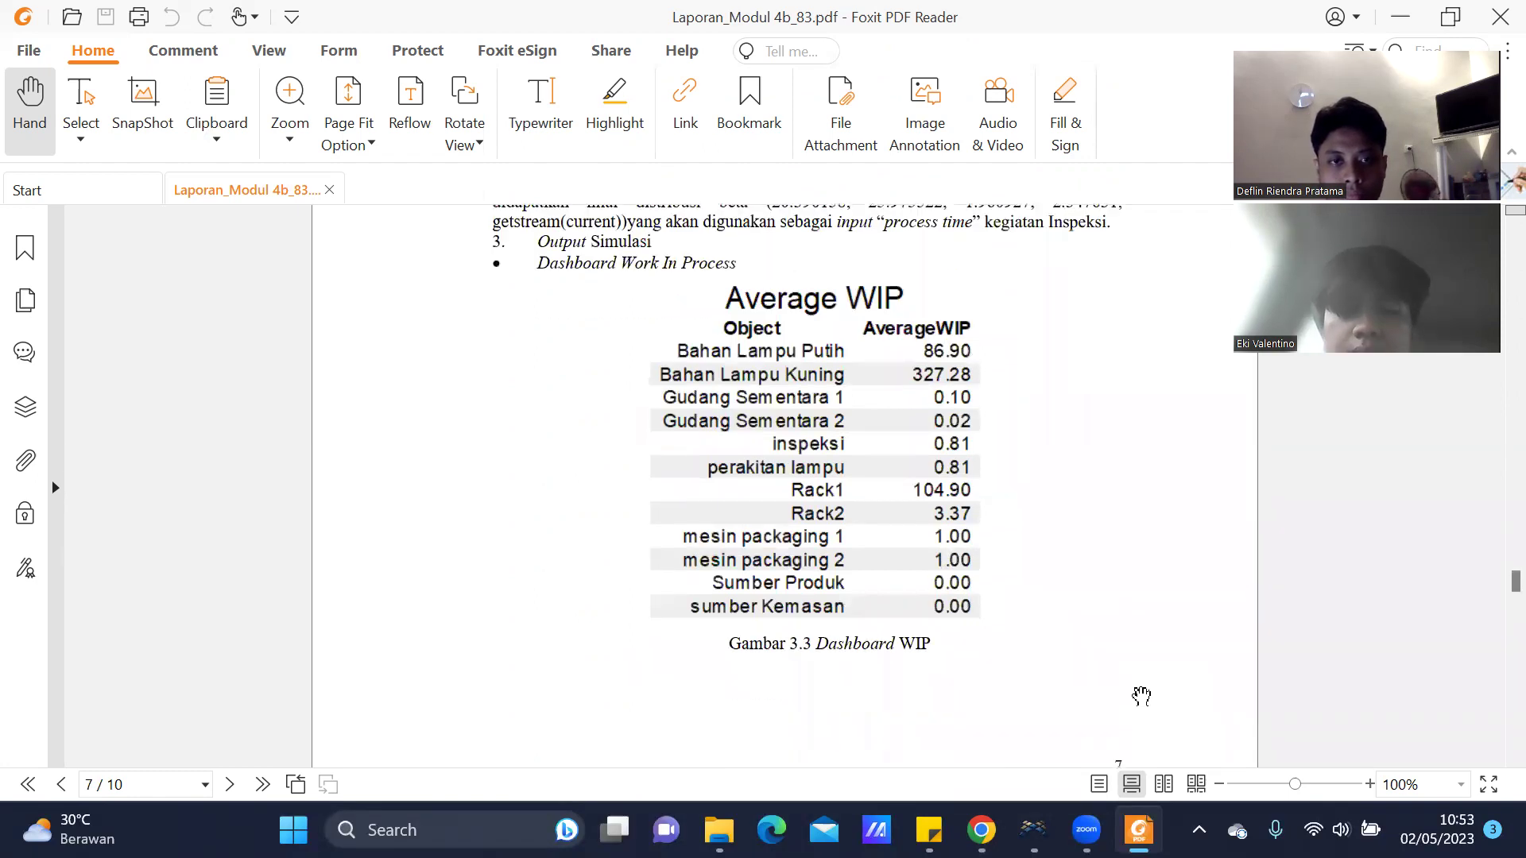
scroll(1153, 699, down, 5)
scroll(1162, 699, down, 4)
scroll(1165, 700, down, 2)
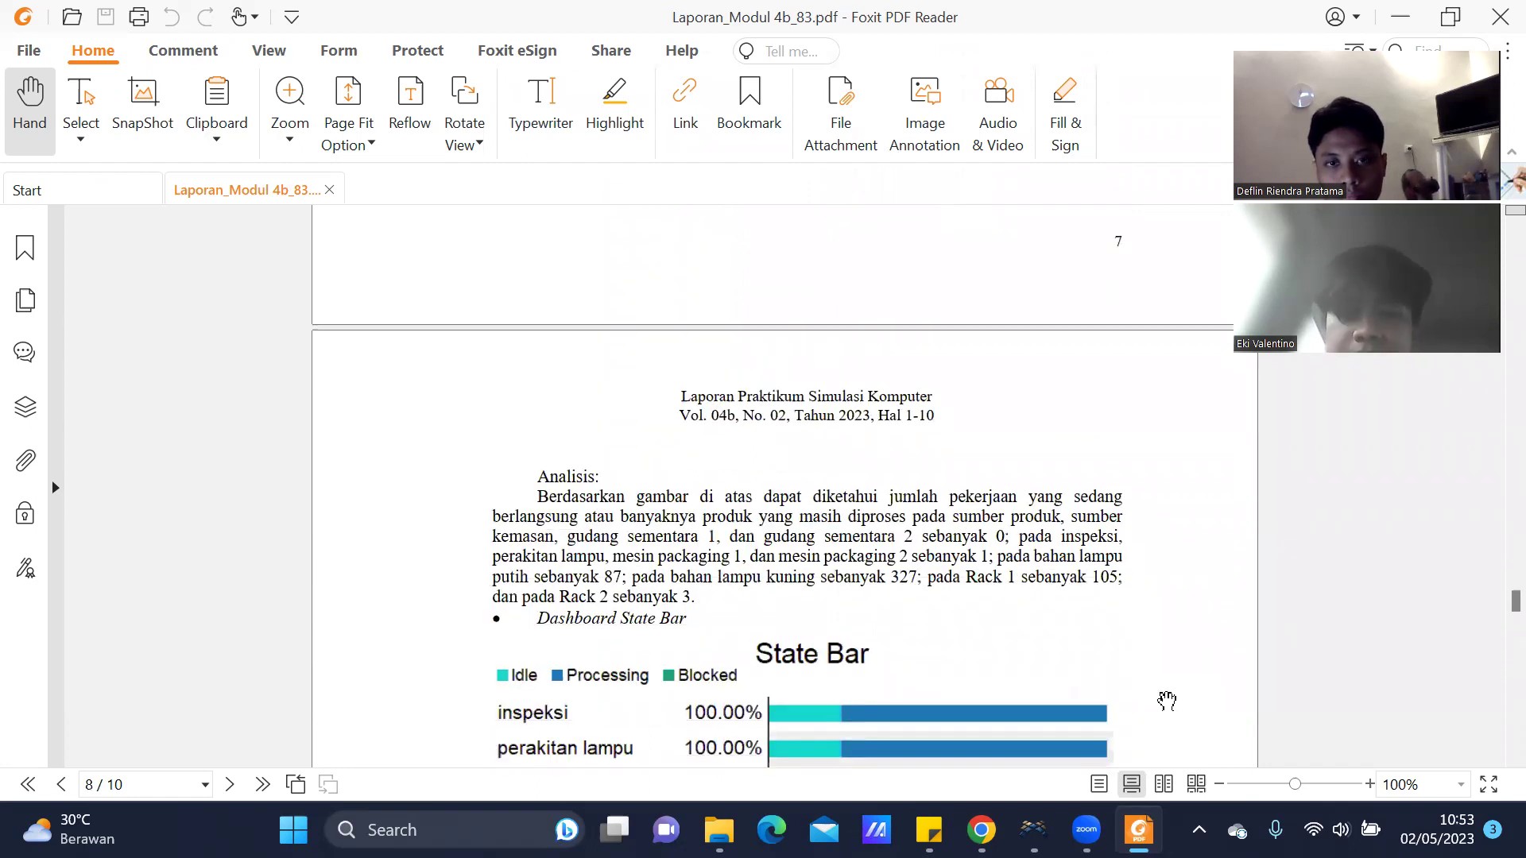
scroll(1167, 700, down, 5)
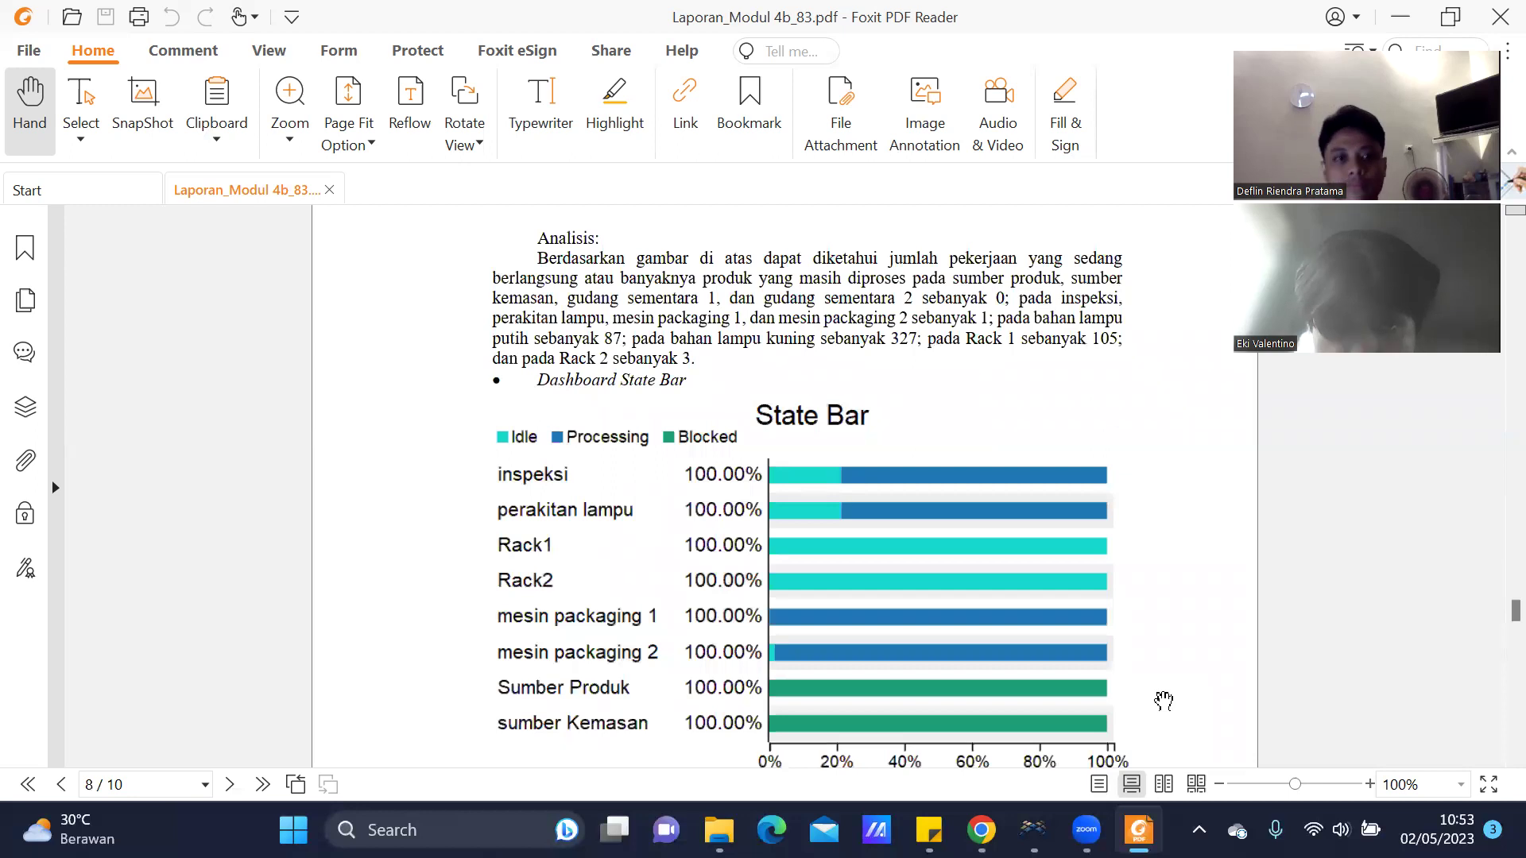
scroll(907, 497, down, 3)
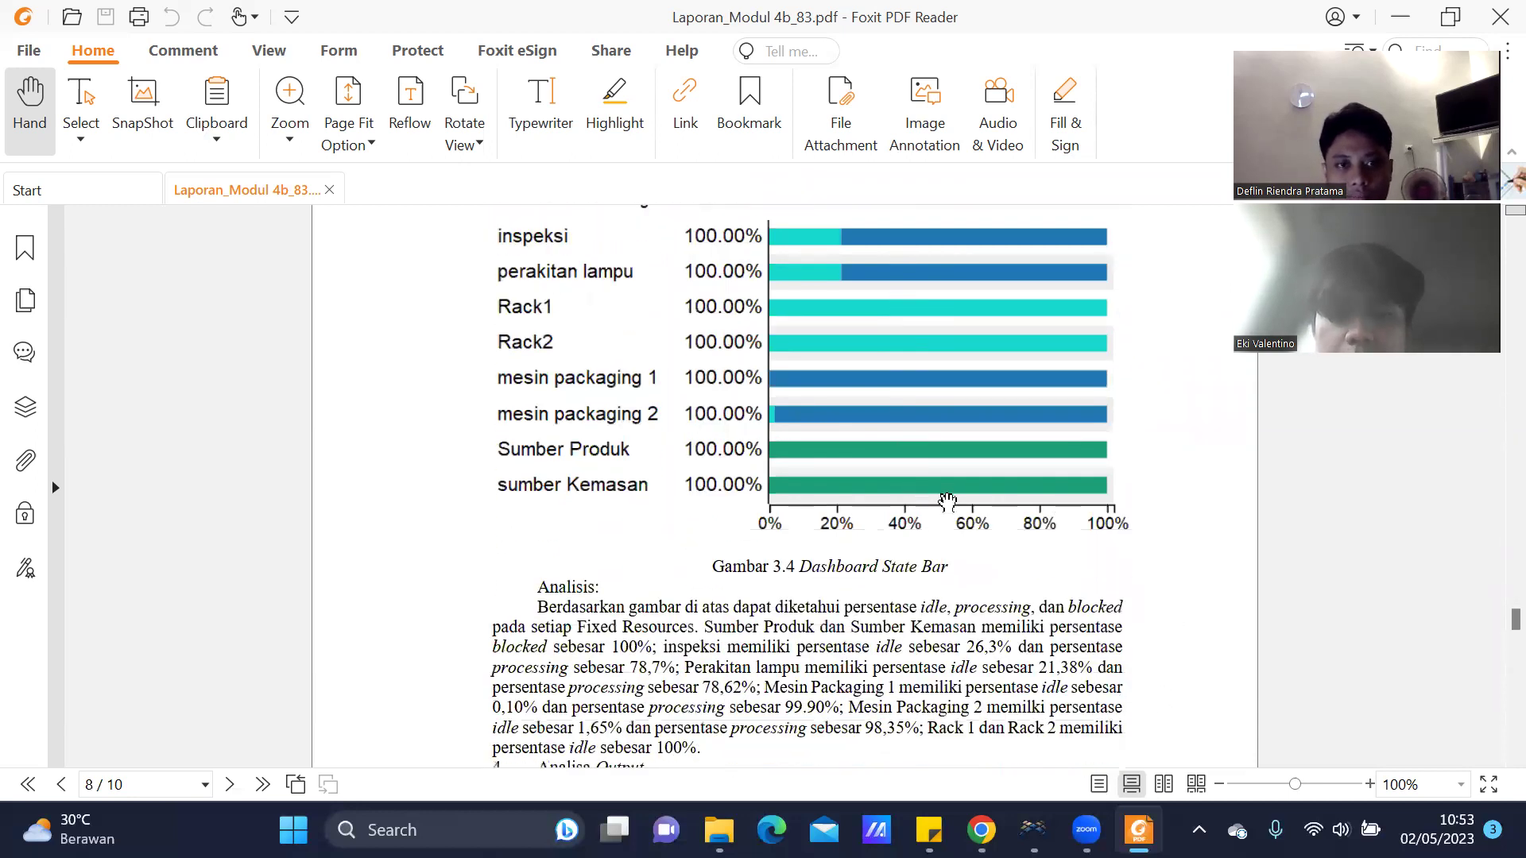
scroll(947, 502, up, 1)
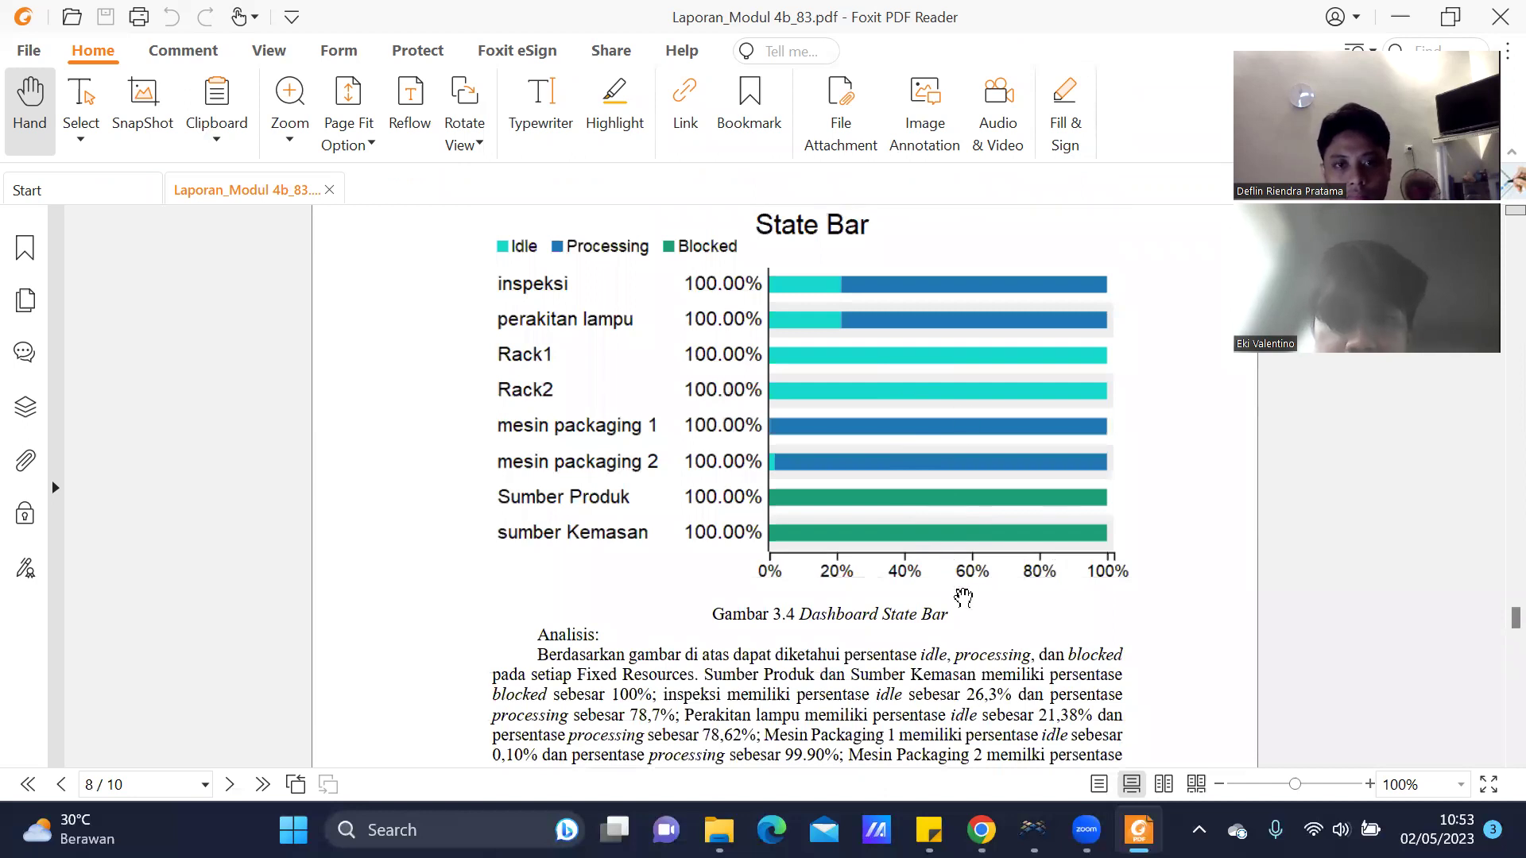
scroll(1222, 585, down, 3)
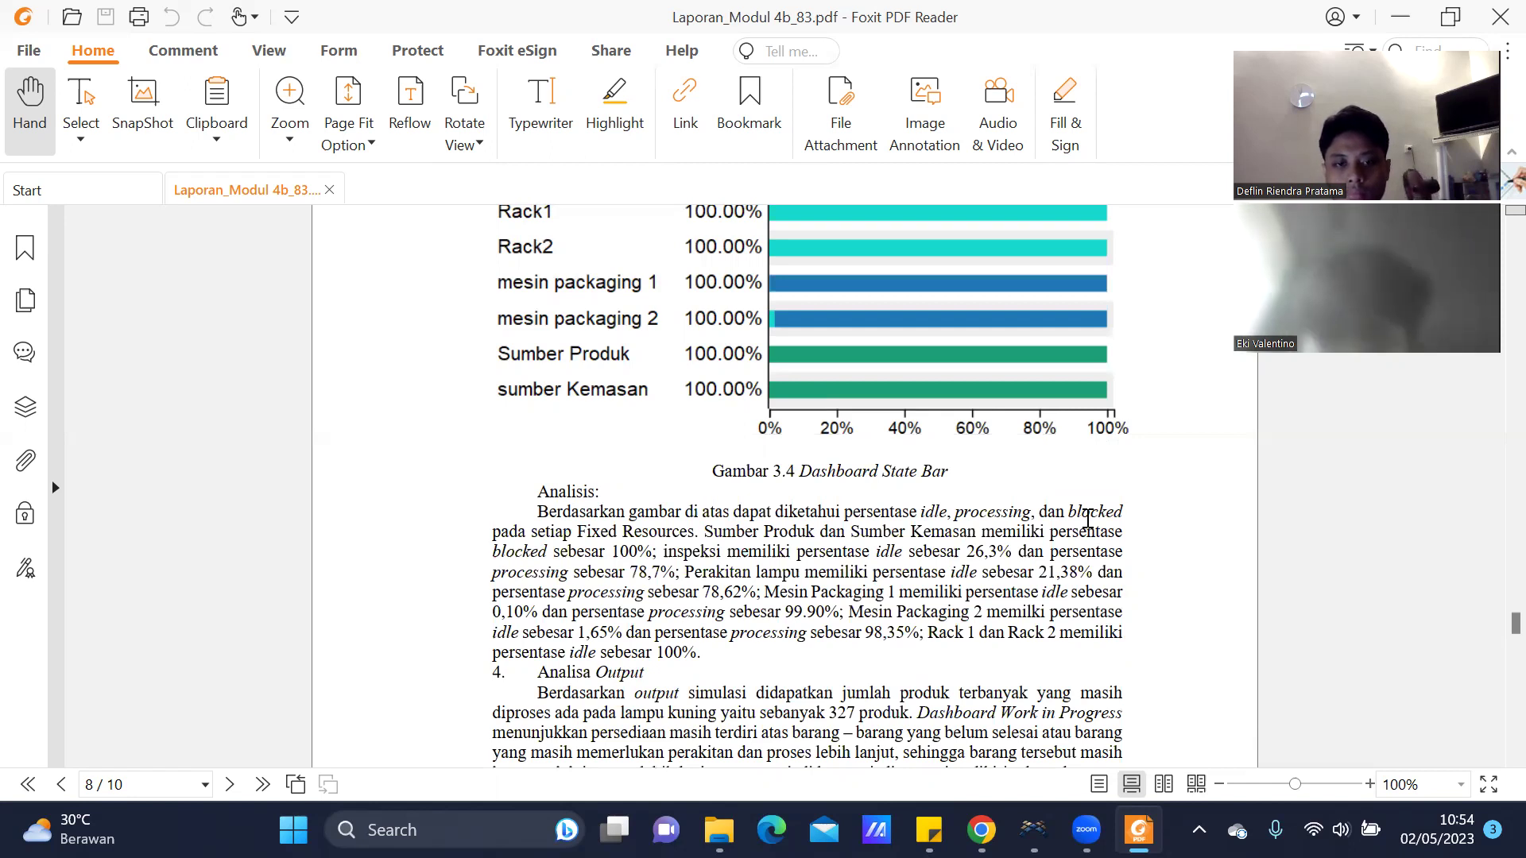
Read the output analysis on pages 8 and 9 and the Kesimpulan section of the report.
scroll(1062, 513, down, 1)
scroll(1062, 513, down, 6)
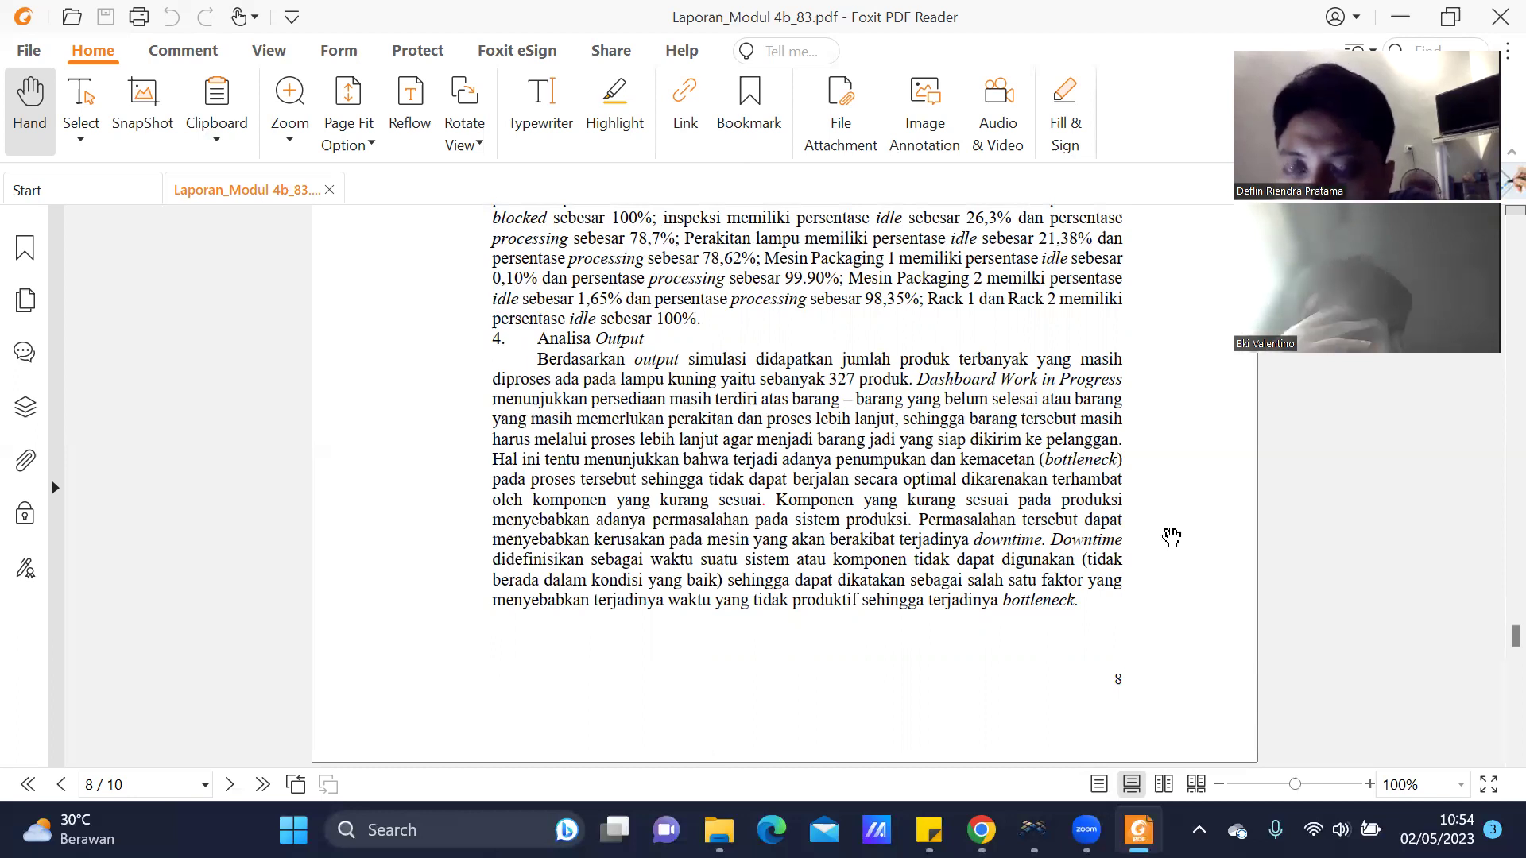
scroll(1170, 627, down, 1)
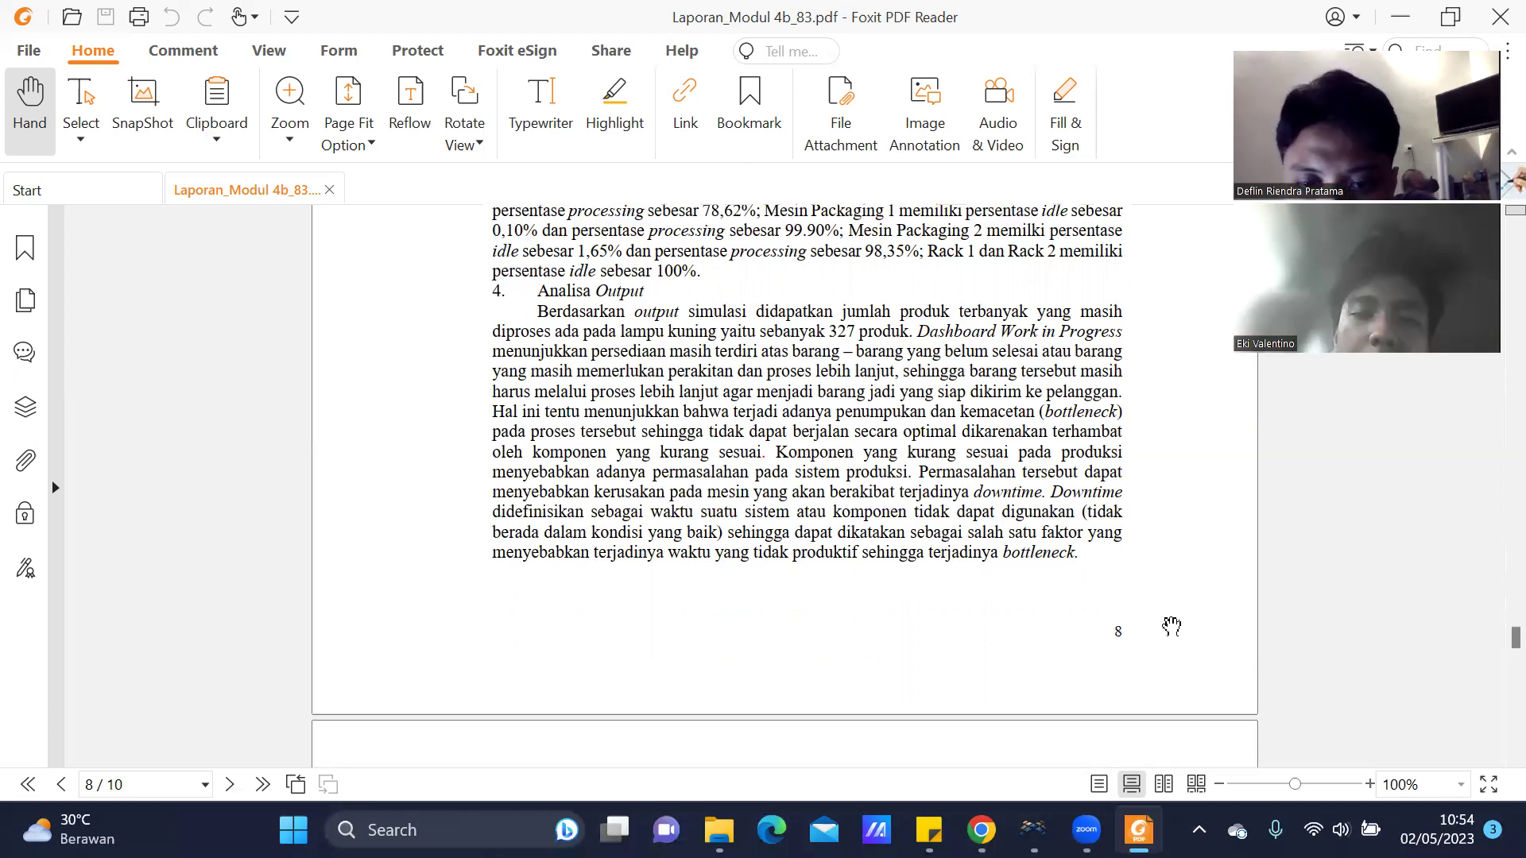
scroll(1171, 627, down, 1)
scroll(1173, 622, down, 7)
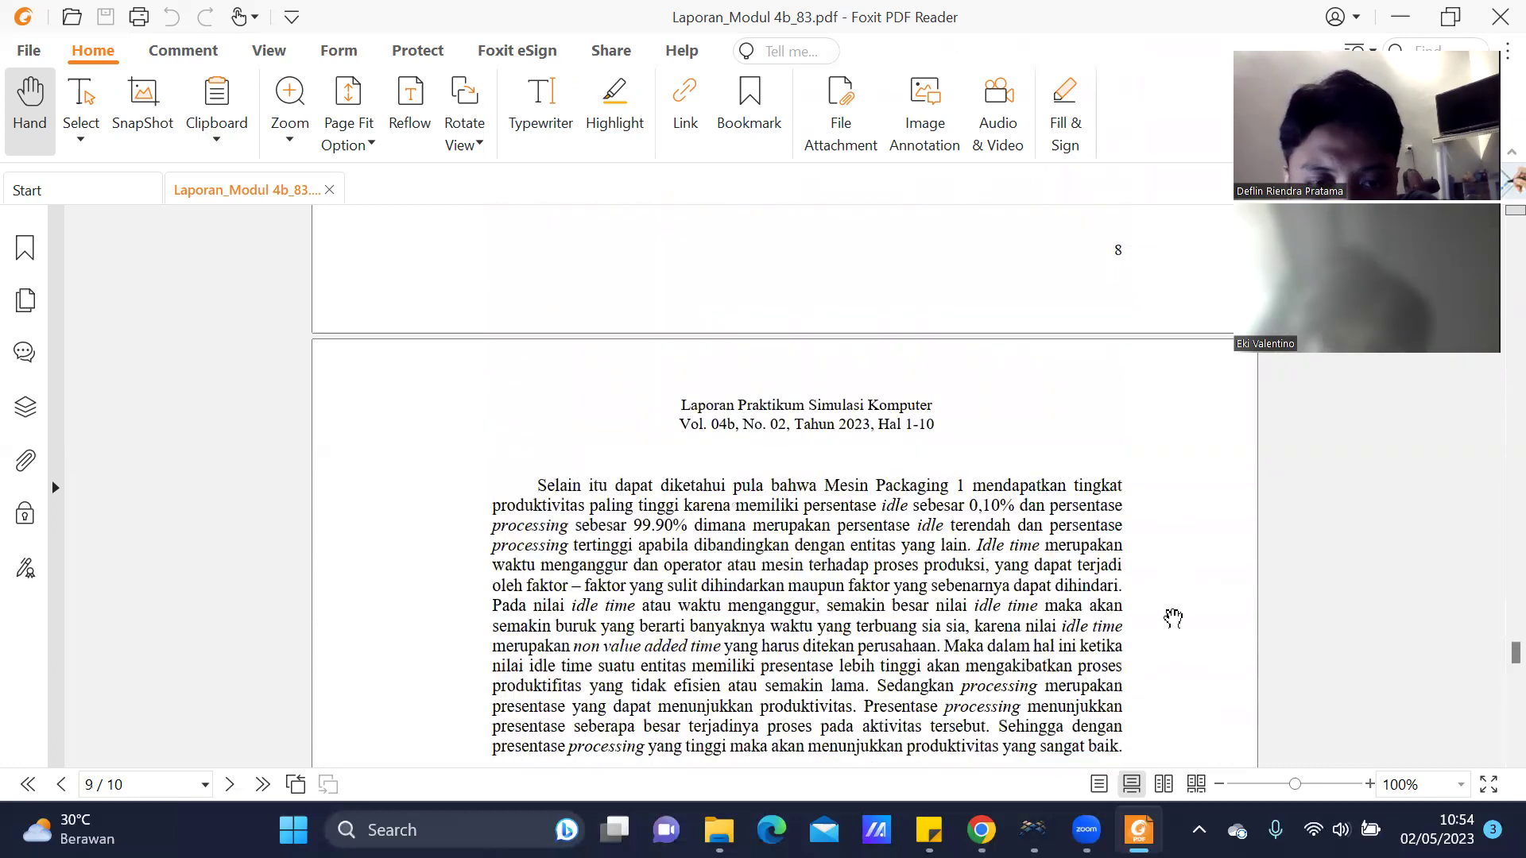
scroll(1173, 619, down, 8)
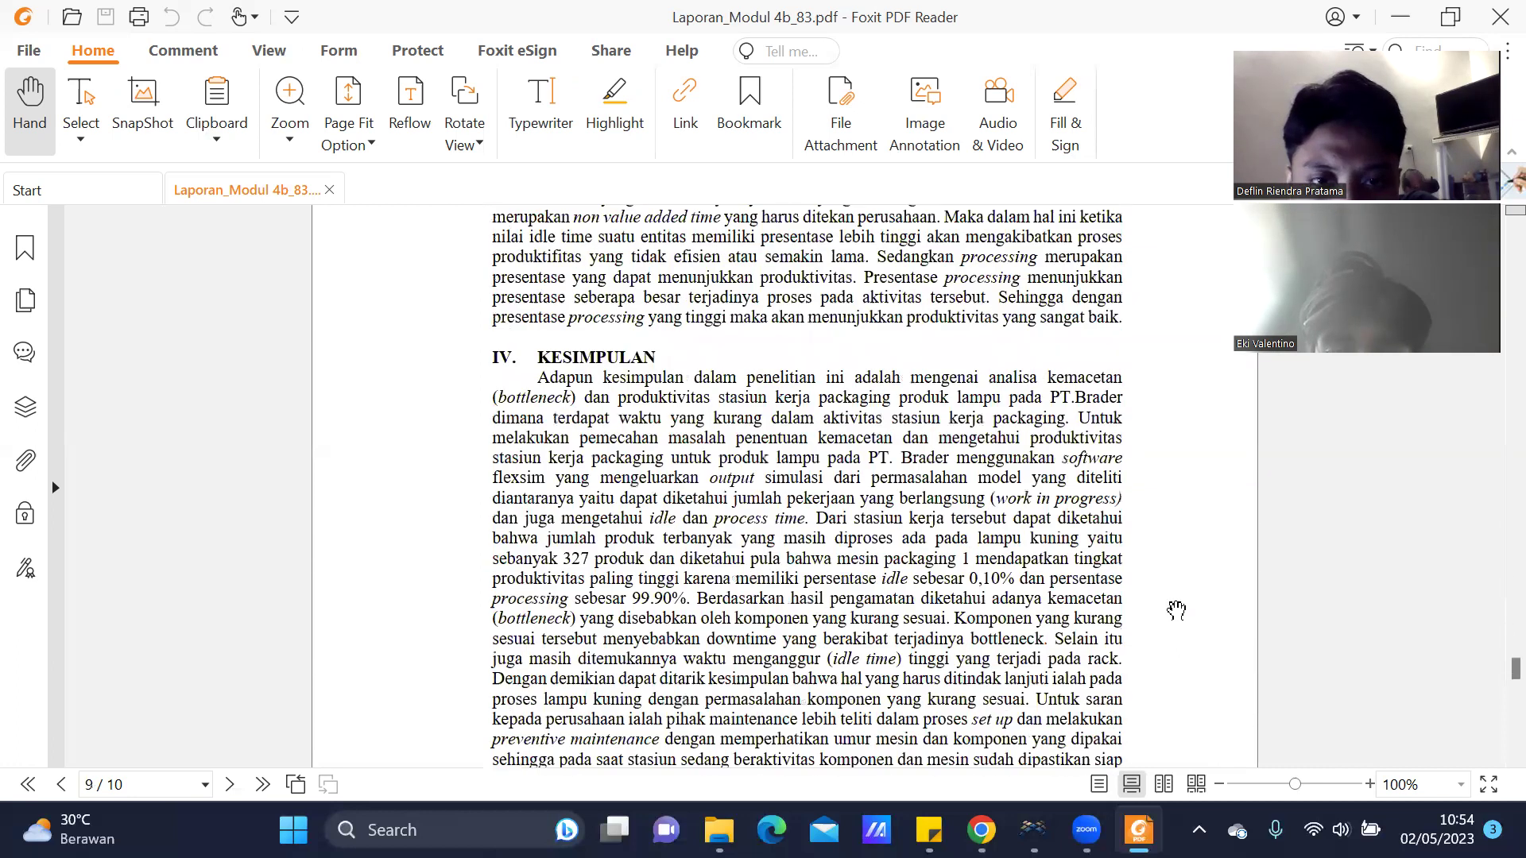
scroll(1177, 608, down, 2)
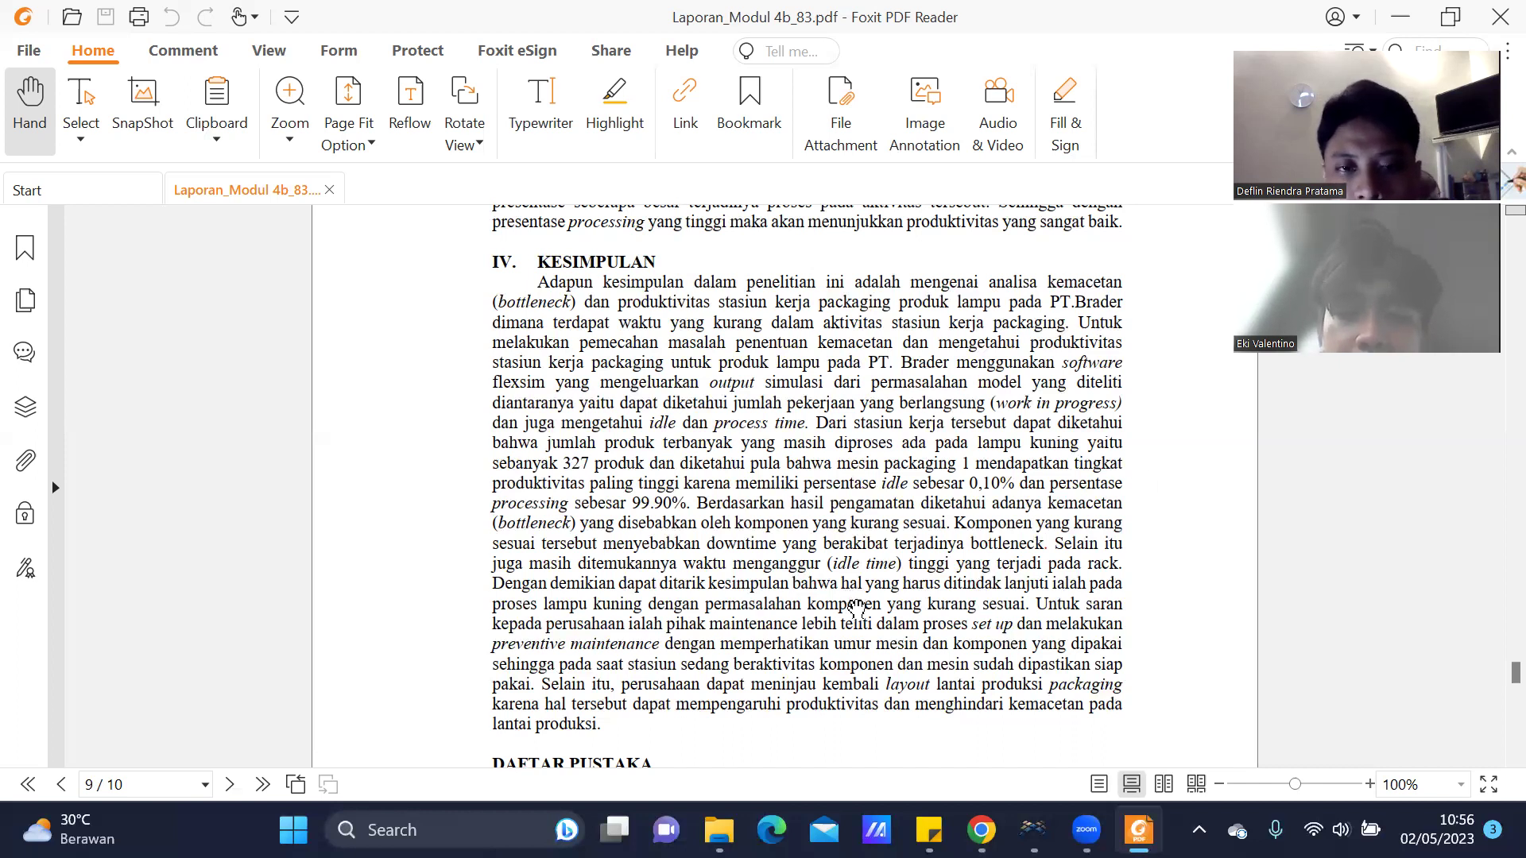
Look through the Daftar Pustaka reference list on pages 9 and 10 of the report.
scroll(862, 651, down, 3)
scroll(867, 653, down, 4)
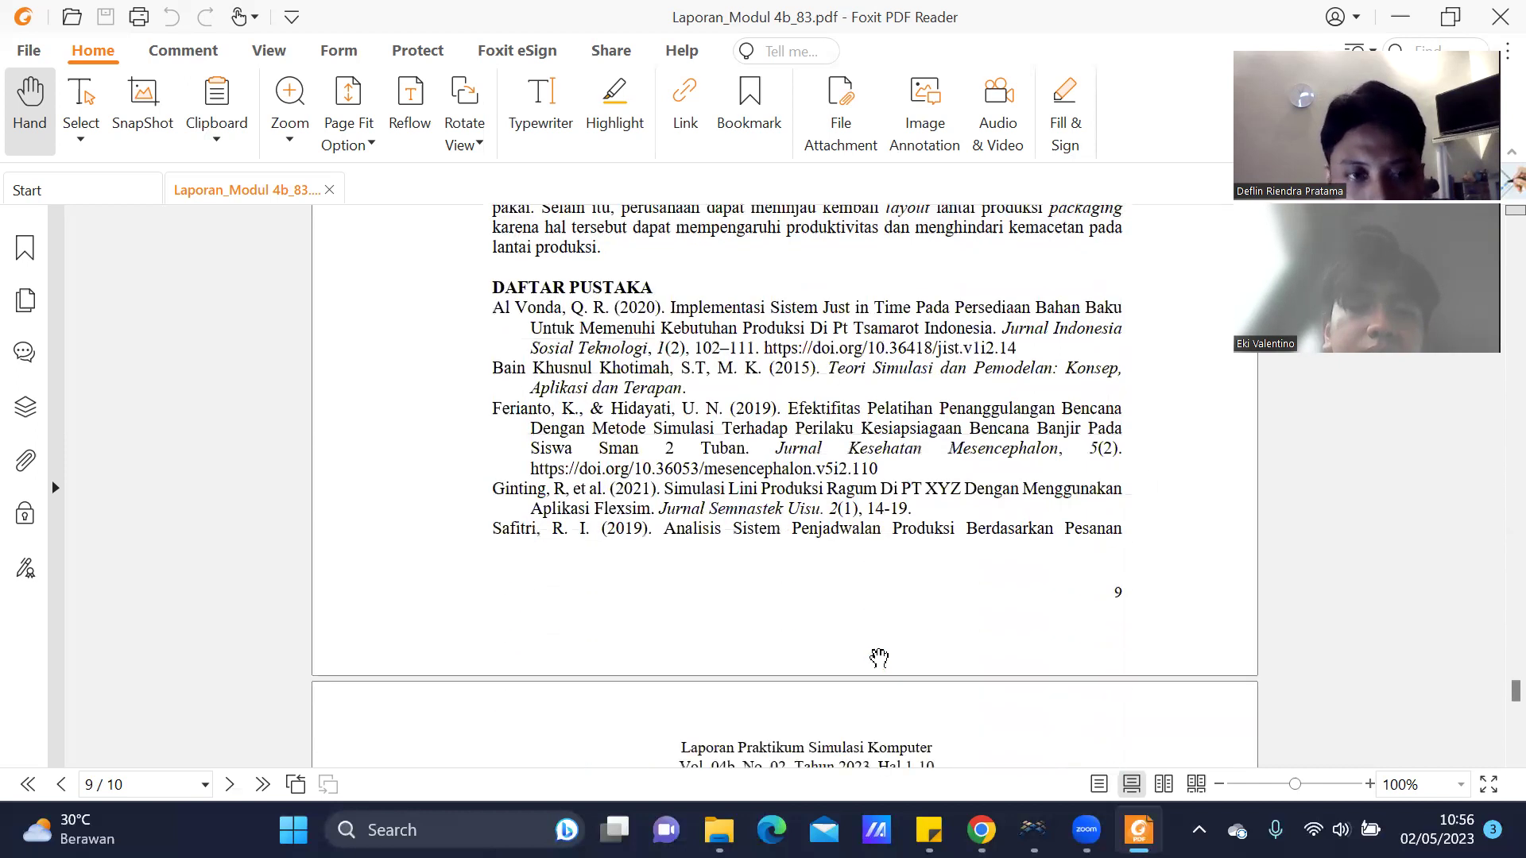
scroll(880, 662, down, 1)
scroll(882, 660, up, 1)
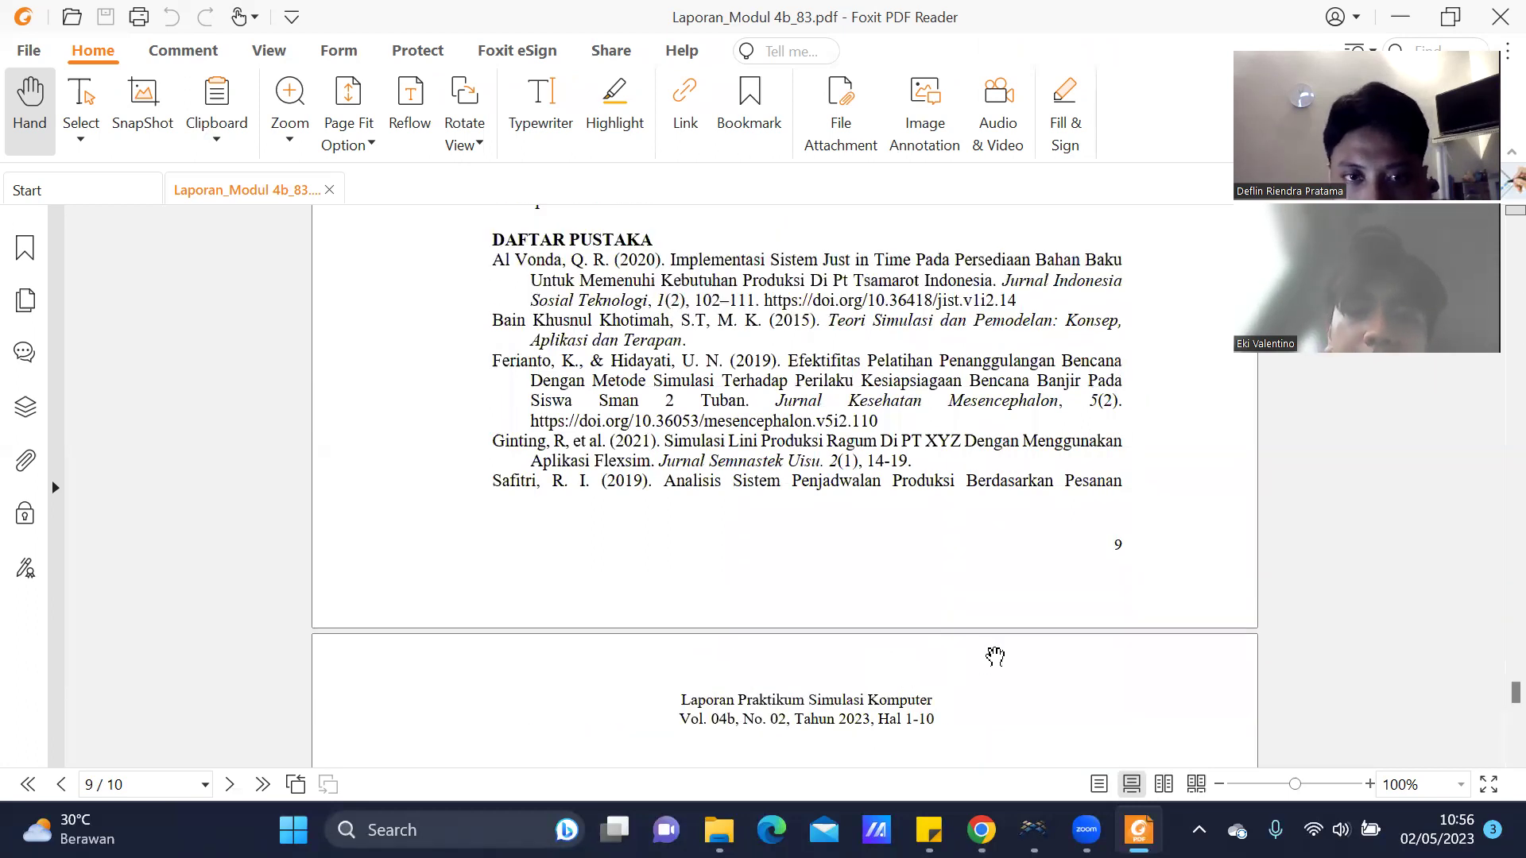
scroll(992, 657, down, 1)
scroll(997, 658, down, 3)
scroll(997, 658, up, 4)
scroll(998, 658, down, 8)
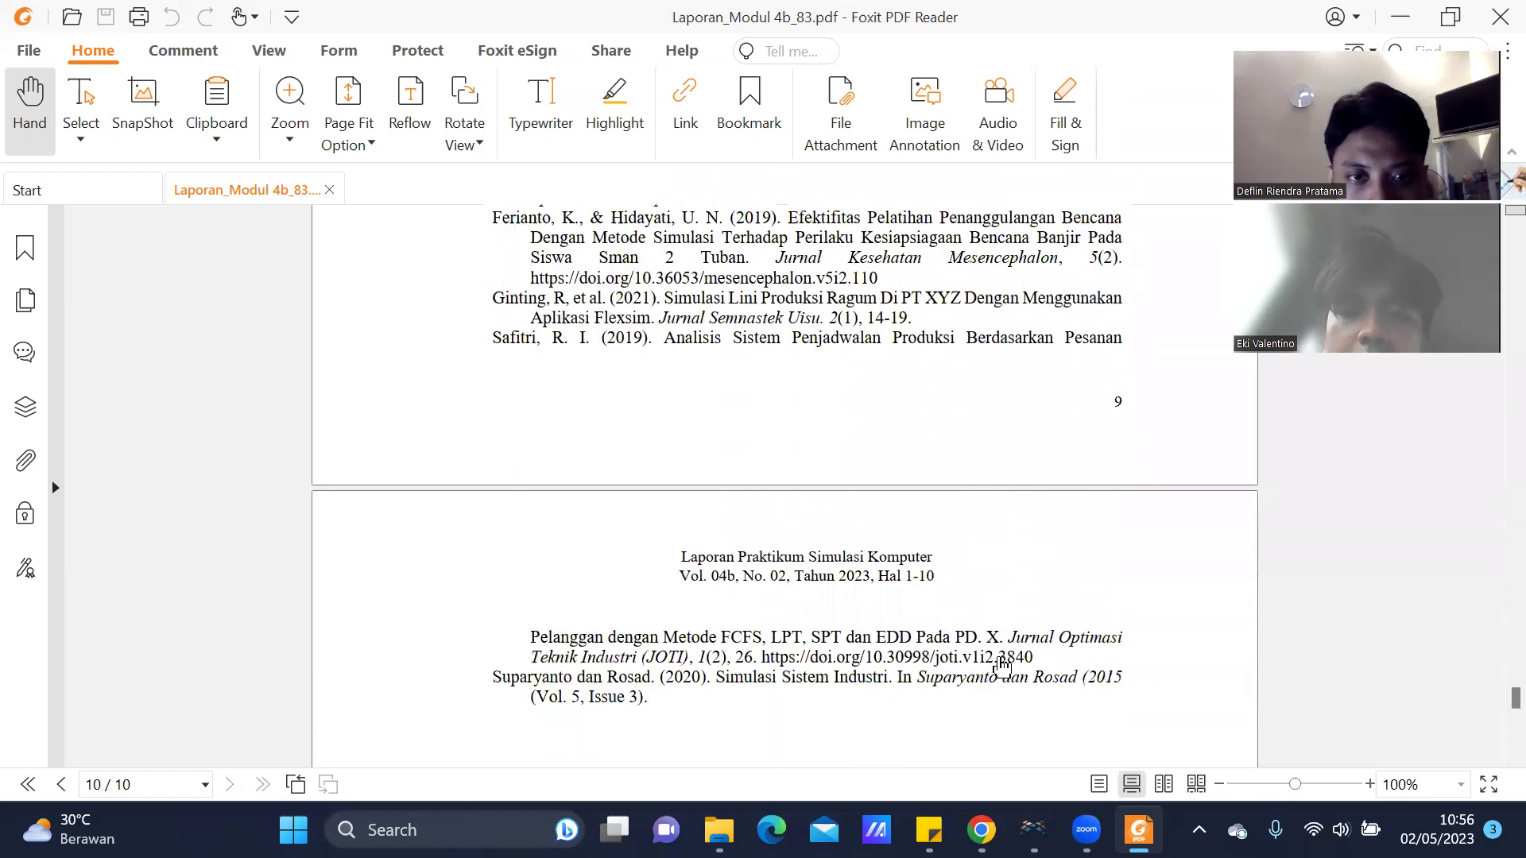
scroll(1001, 672, up, 4)
scroll(1000, 669, down, 8)
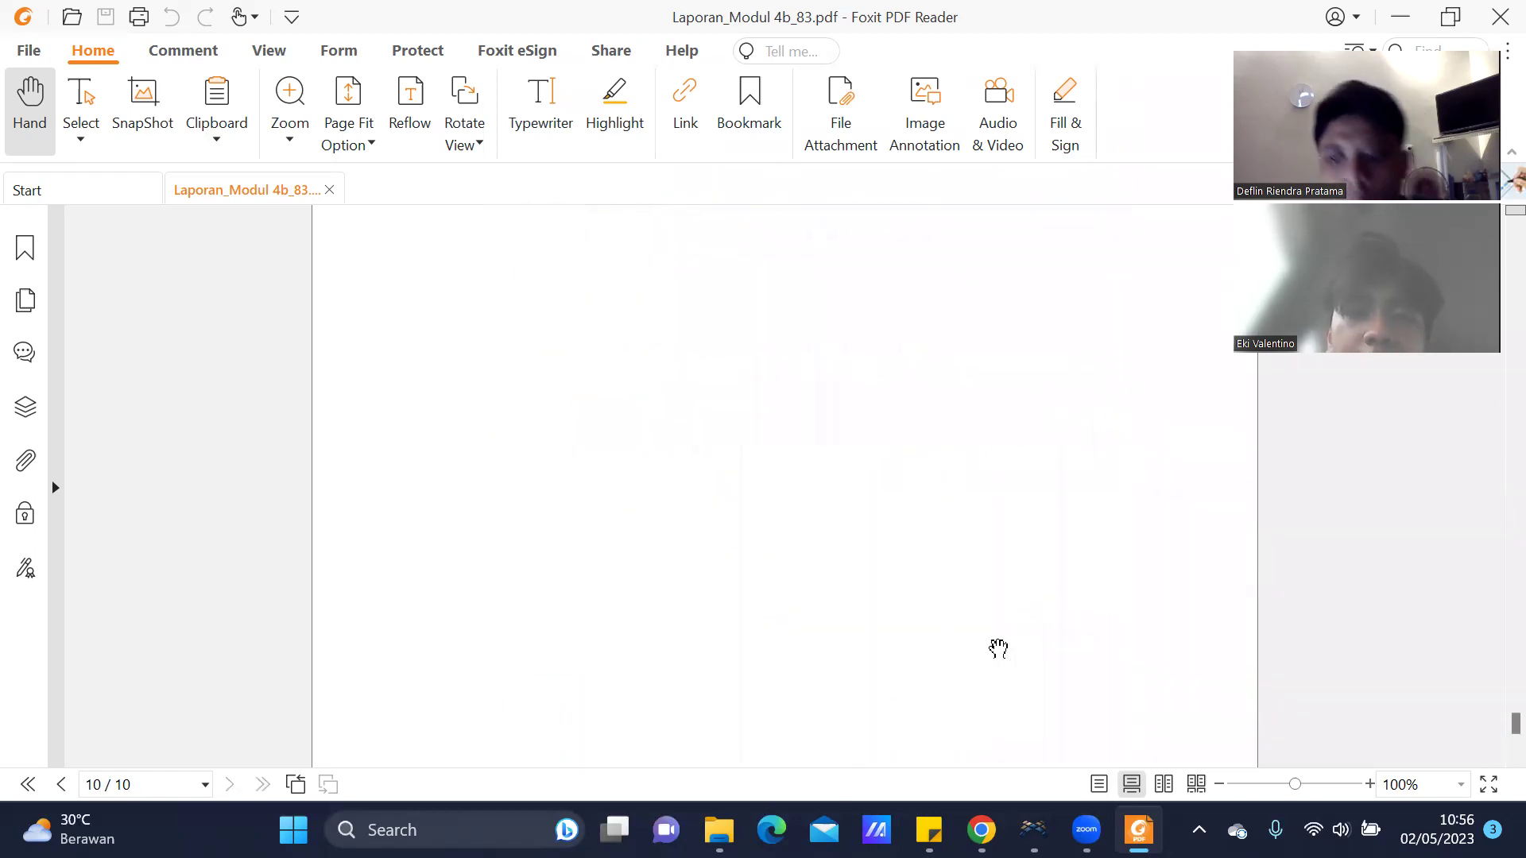
scroll(1005, 660, up, 8)
scroll(1017, 668, up, 8)
scroll(1033, 636, down, 1)
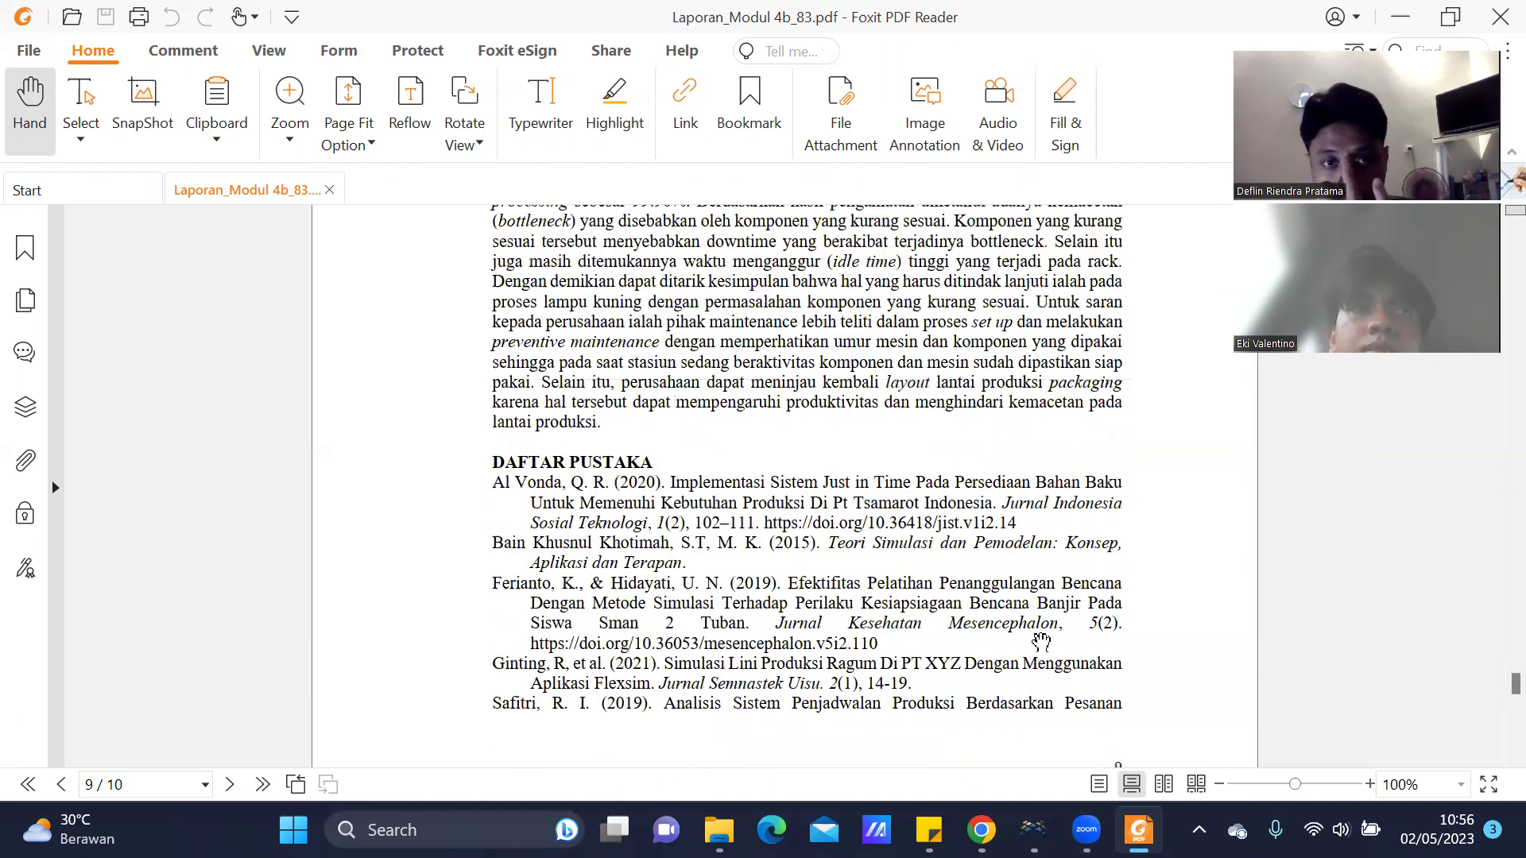
scroll(1041, 620, up, 4)
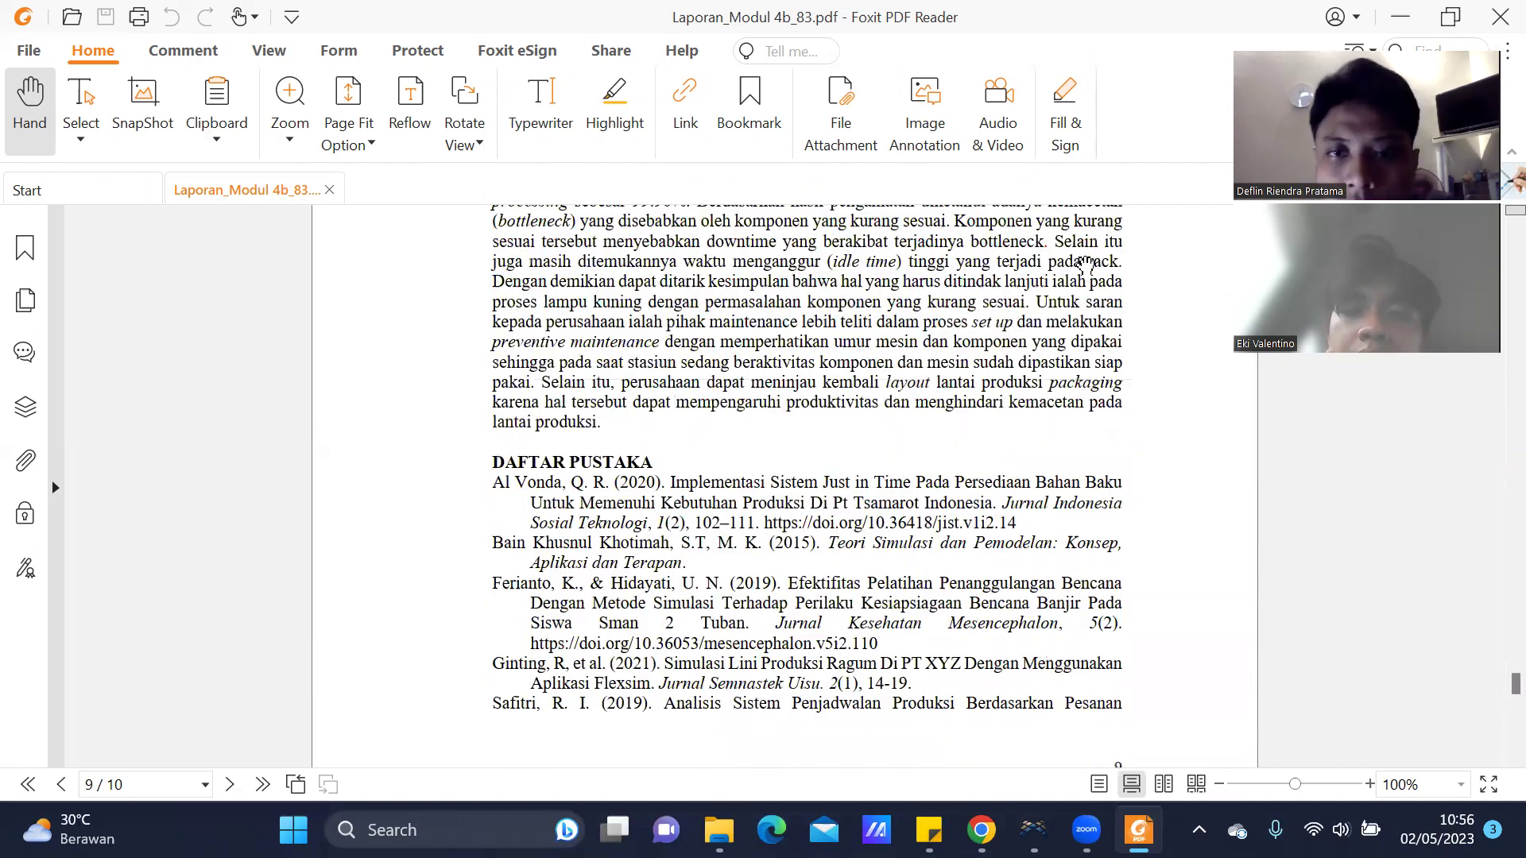
scroll(783, 449, down, 5)
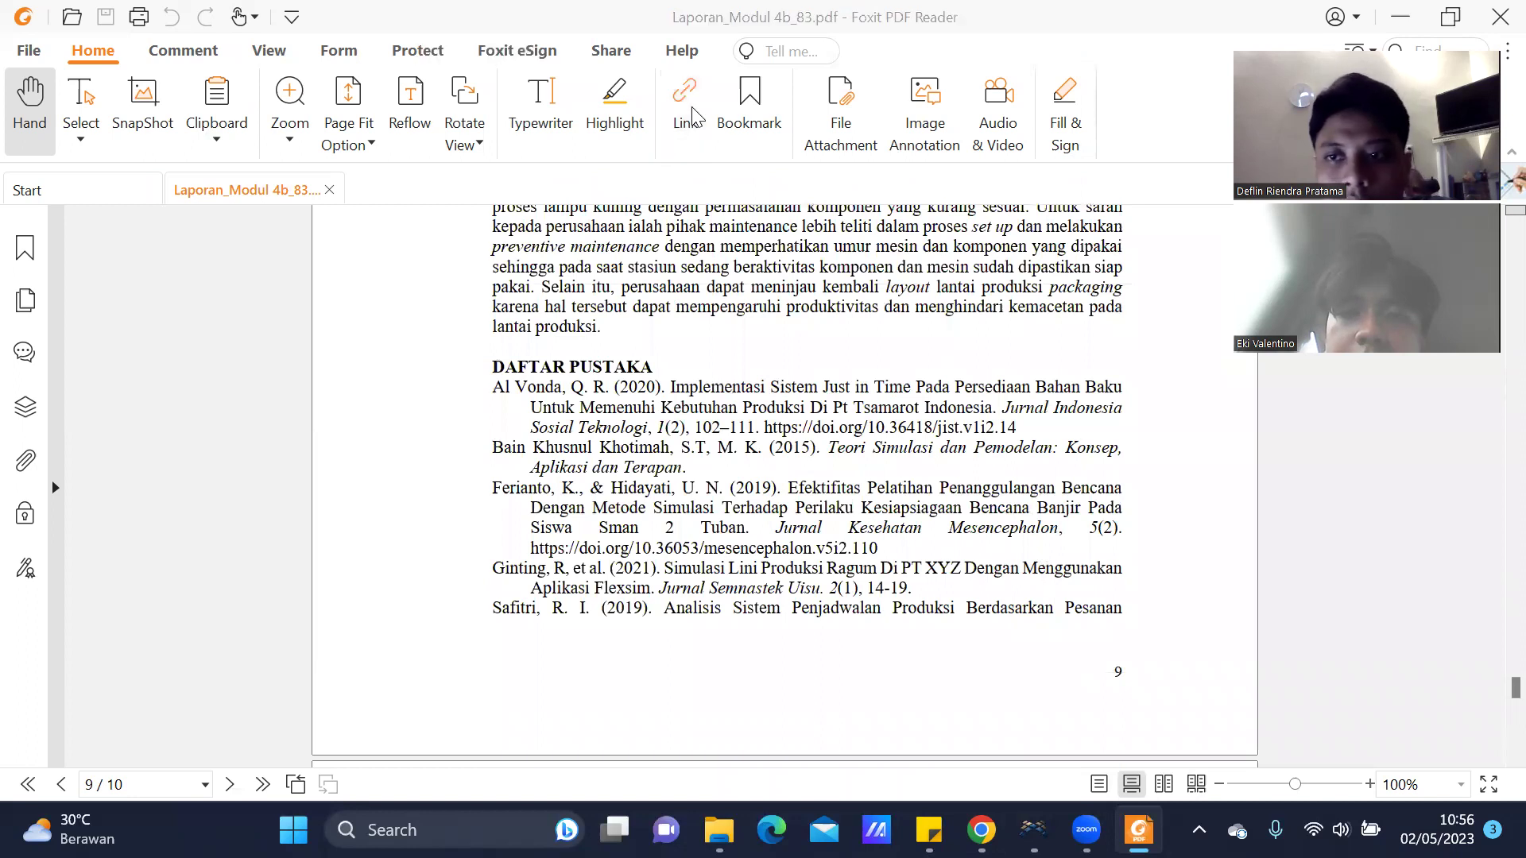
scroll(954, 448, down, 3)
scroll(975, 480, down, 4)
scroll(1035, 492, up, 4)
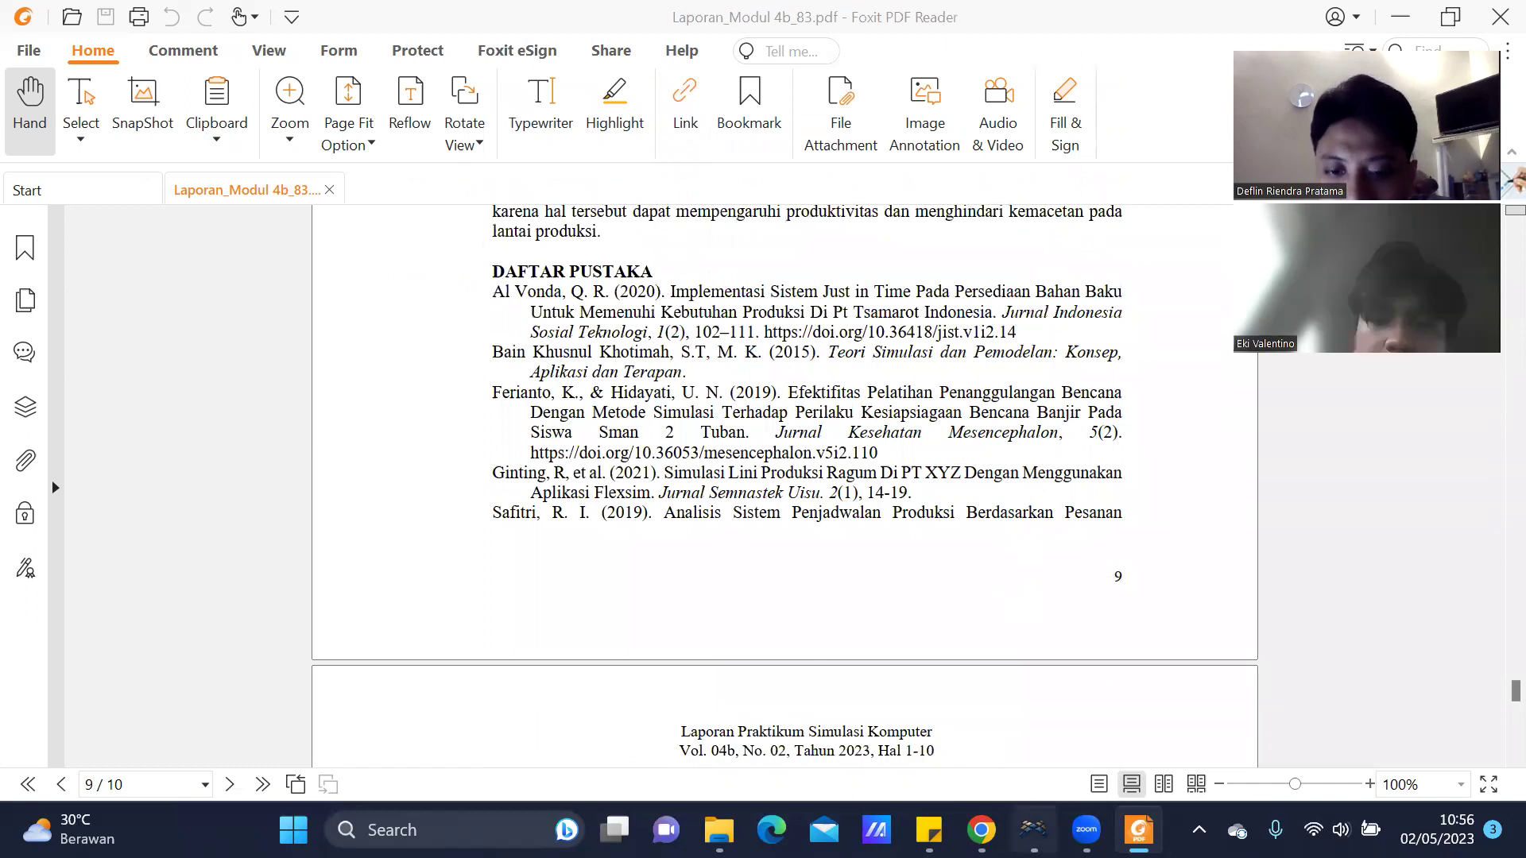
Switch to the FlexSim model, undo the last size change of the perakitan lampu object and clear the selection.
mouse_move(1033, 830)
click(1022, 612)
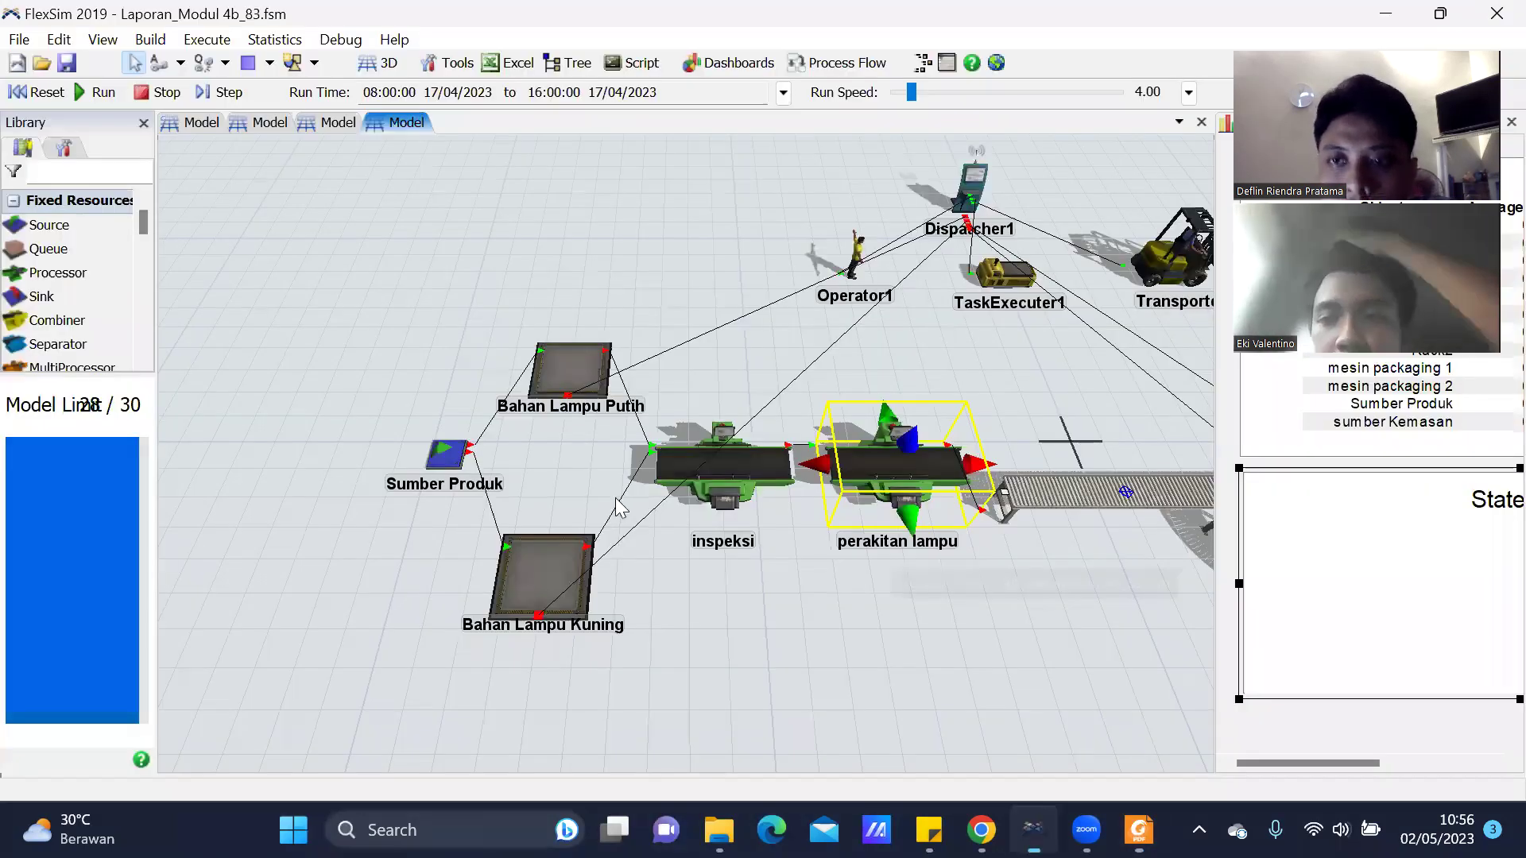
key(ctrl+z)
click(839, 624)
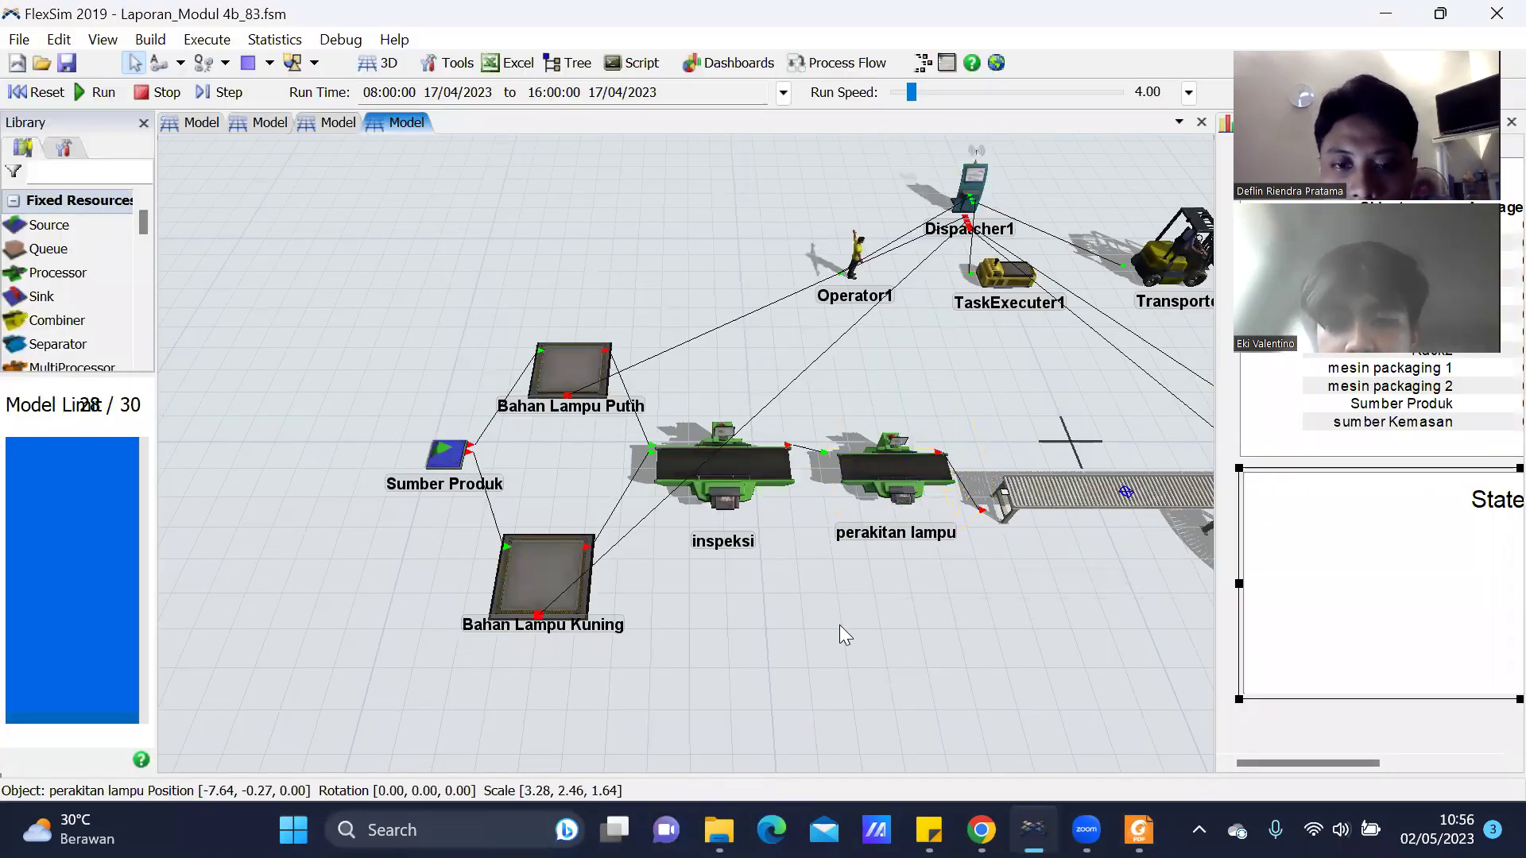
Examine the model layout from the storage racks and Gudang Sementara queues back to Sumber Produk, the Bahan Lampu queues and inspeksi.
scroll(676, 626, down, 1)
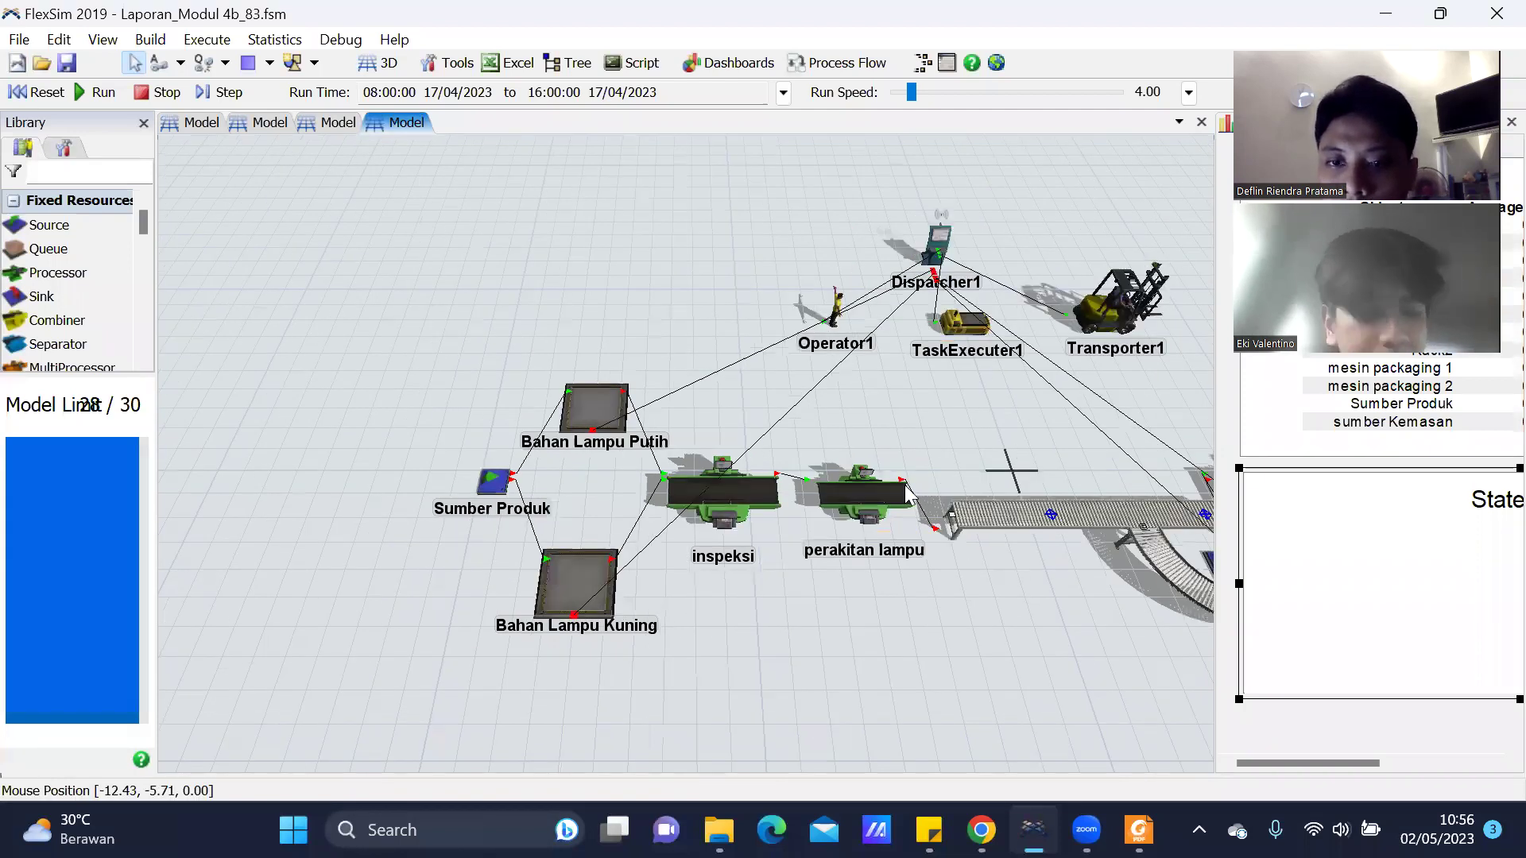
scroll(675, 632, down, 1)
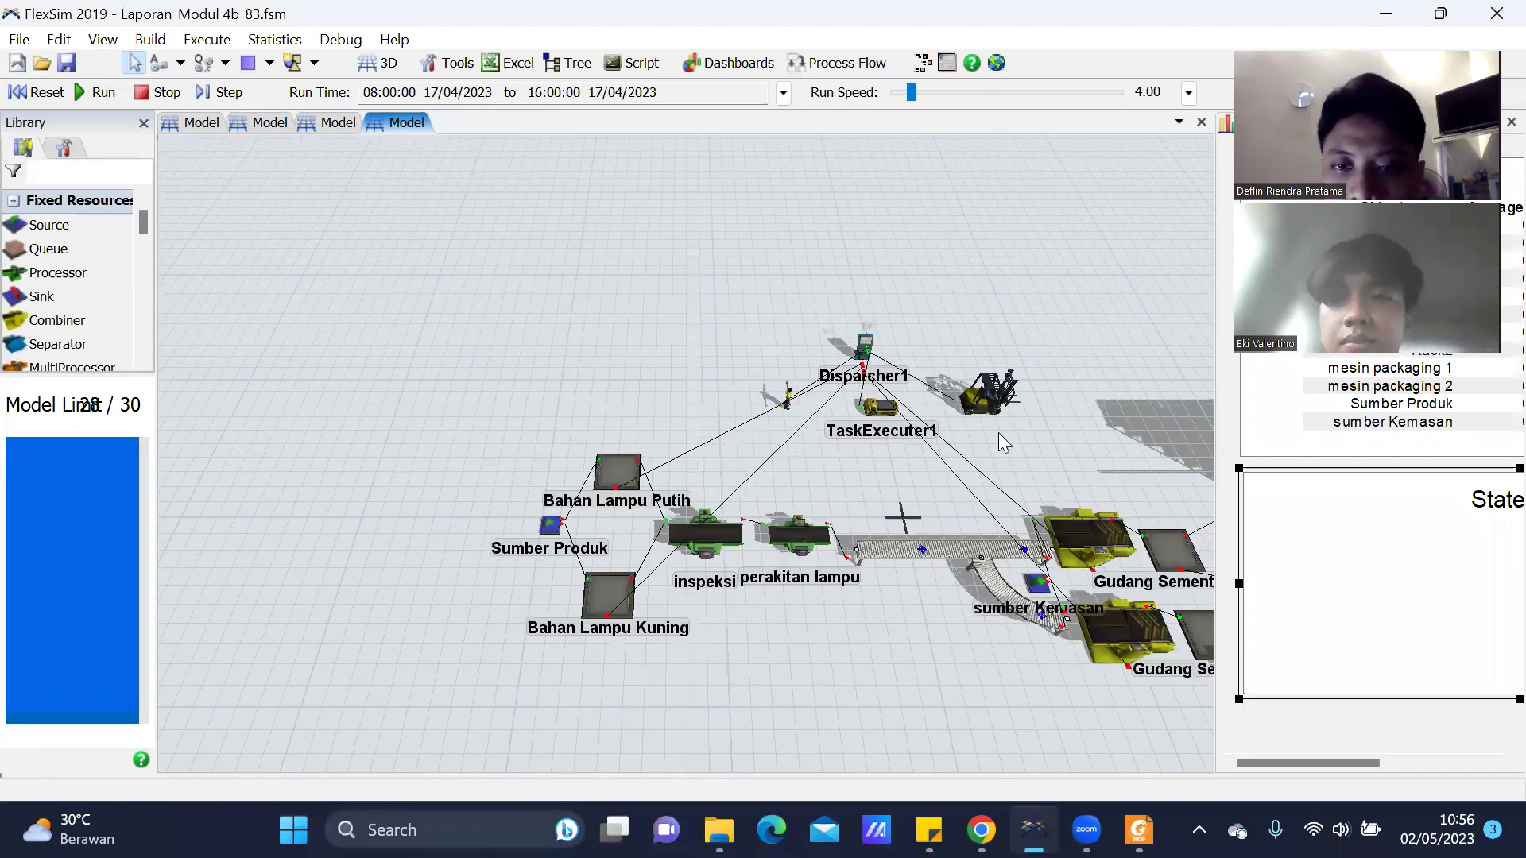
drag(1065, 459, 982, 474)
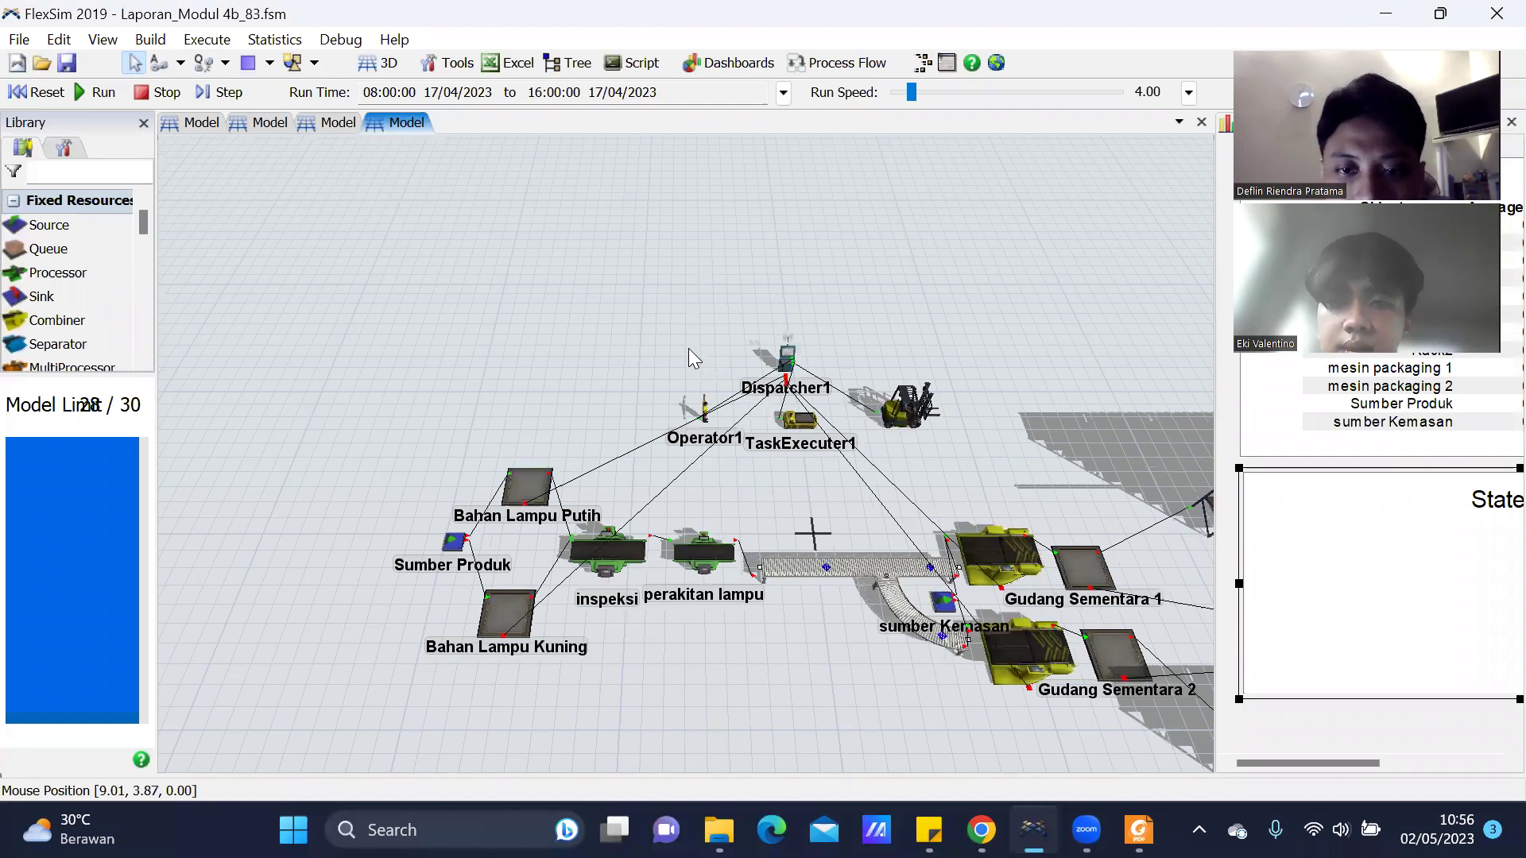
scroll(1038, 437, down, 2)
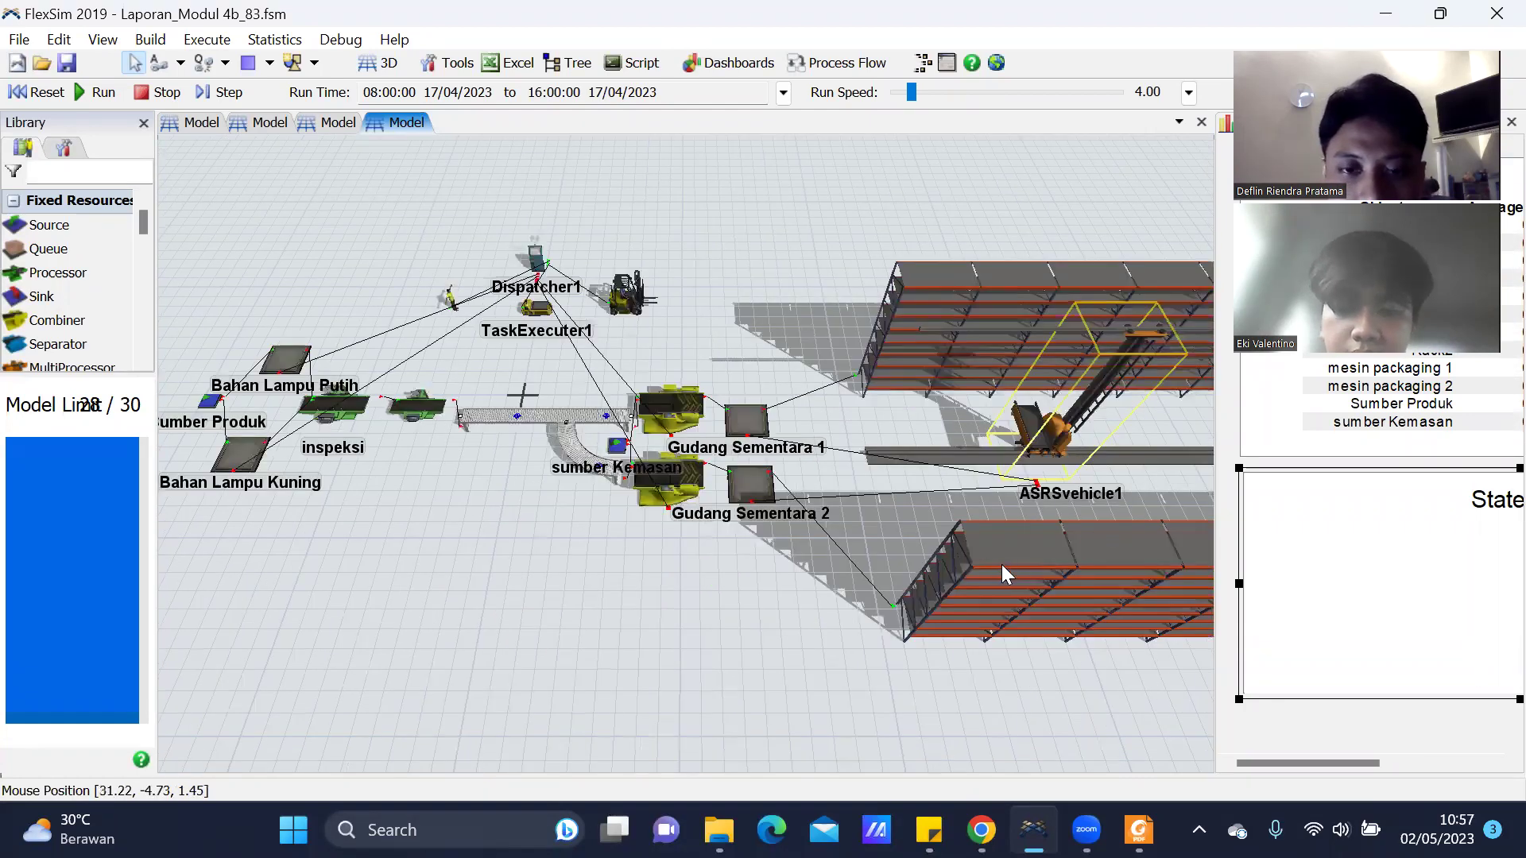
scroll(1008, 564, up, 2)
drag(632, 567, 965, 640)
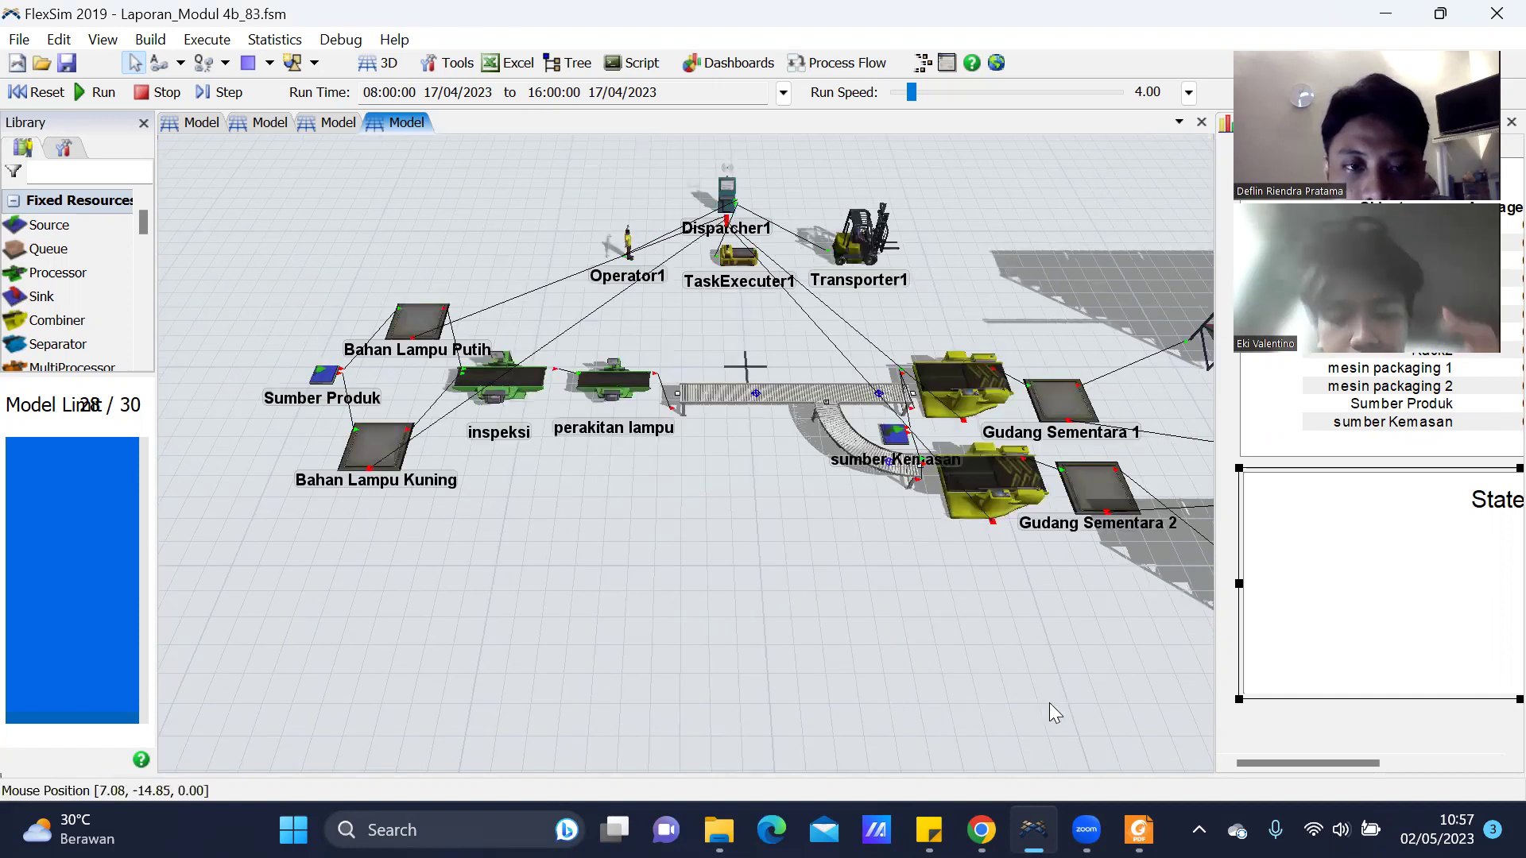
scroll(1051, 702, down, 2)
scroll(439, 437, up, 3)
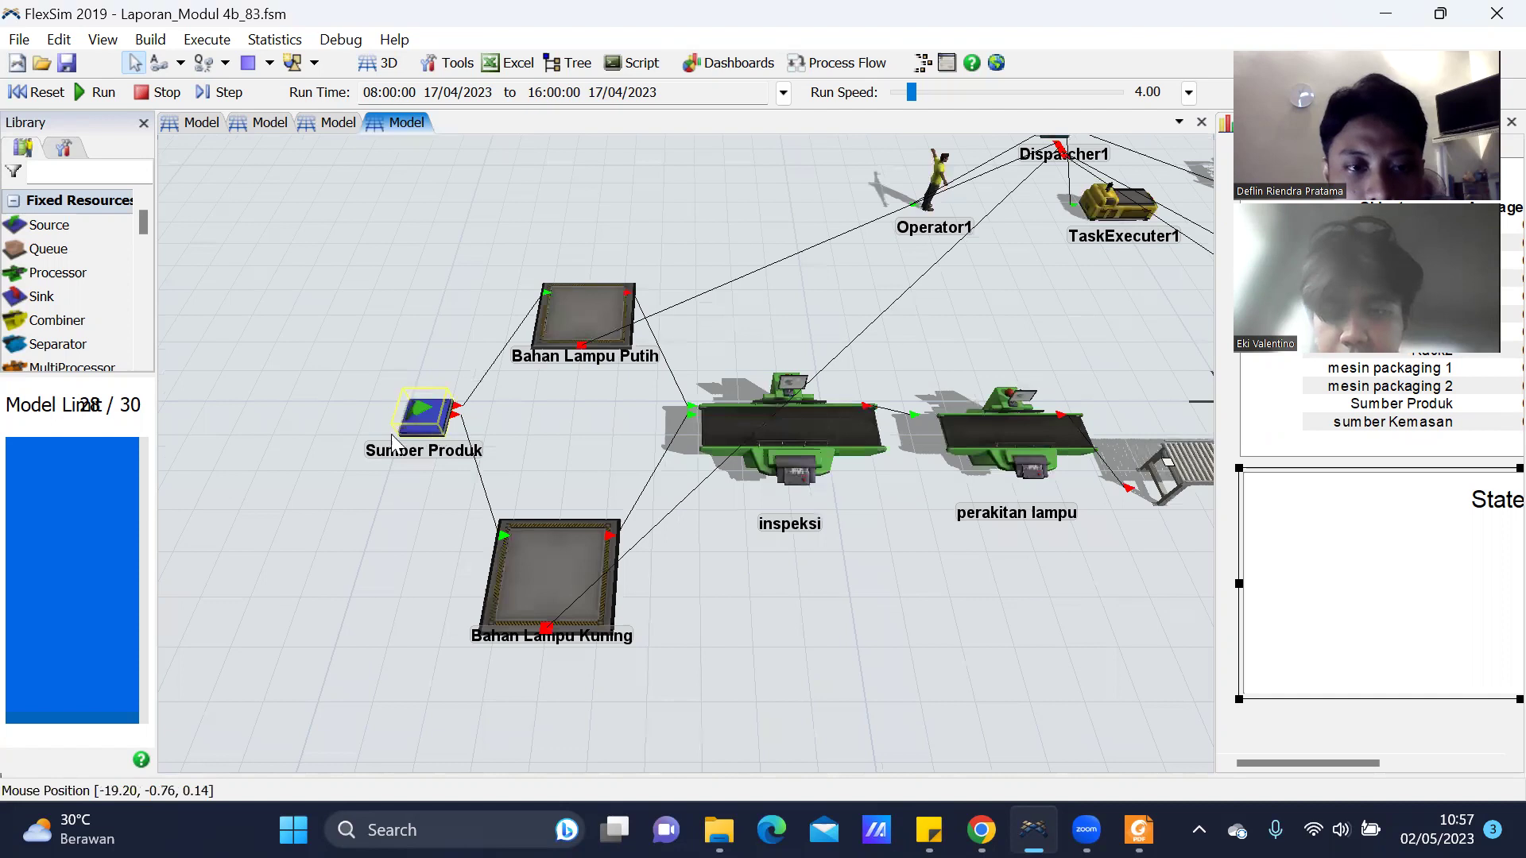
scroll(393, 441, up, 1)
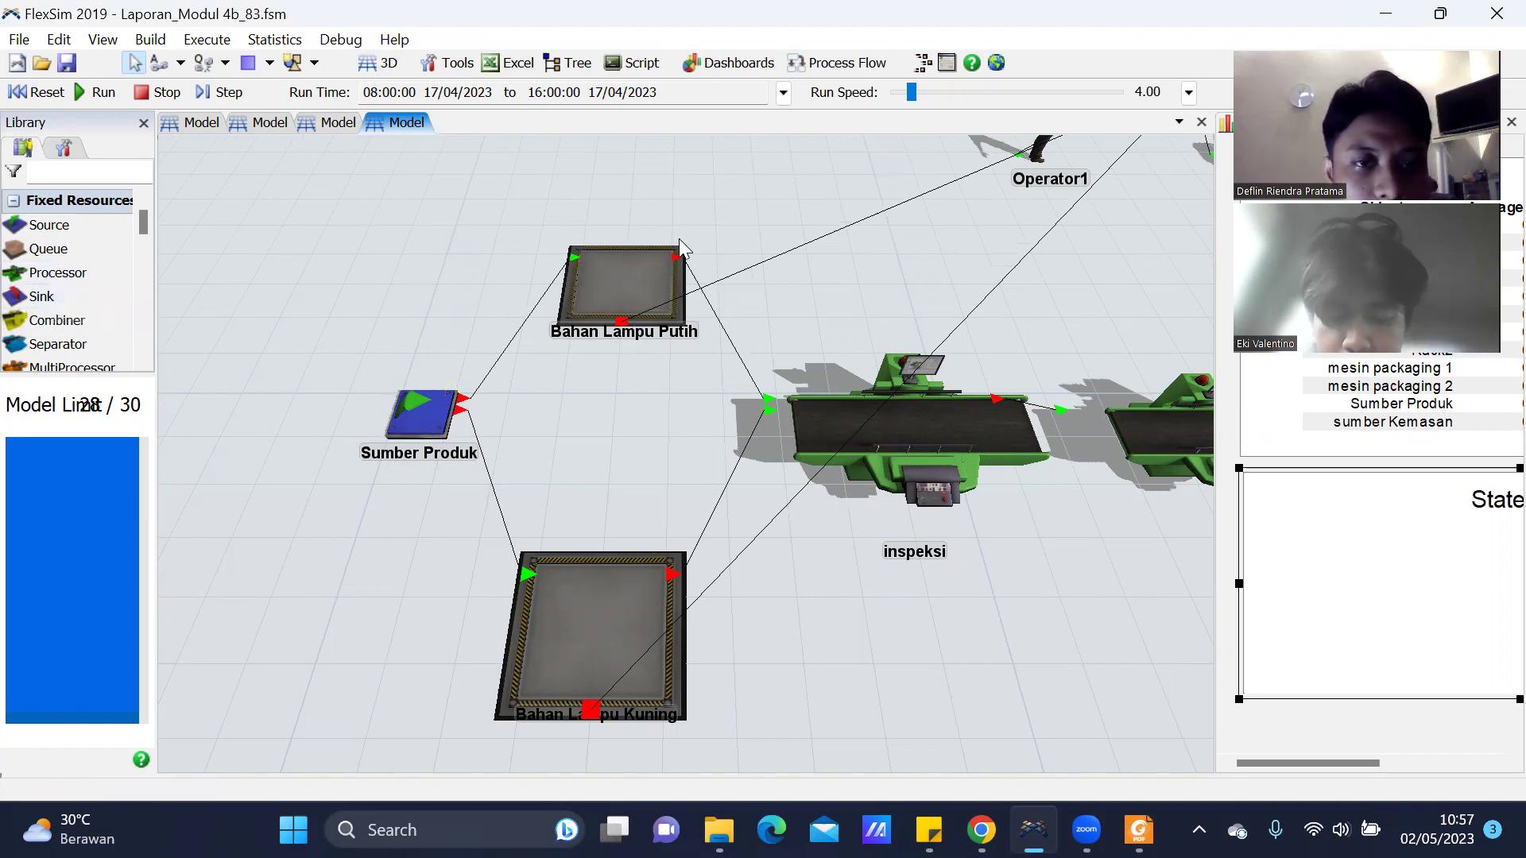
click(669, 296)
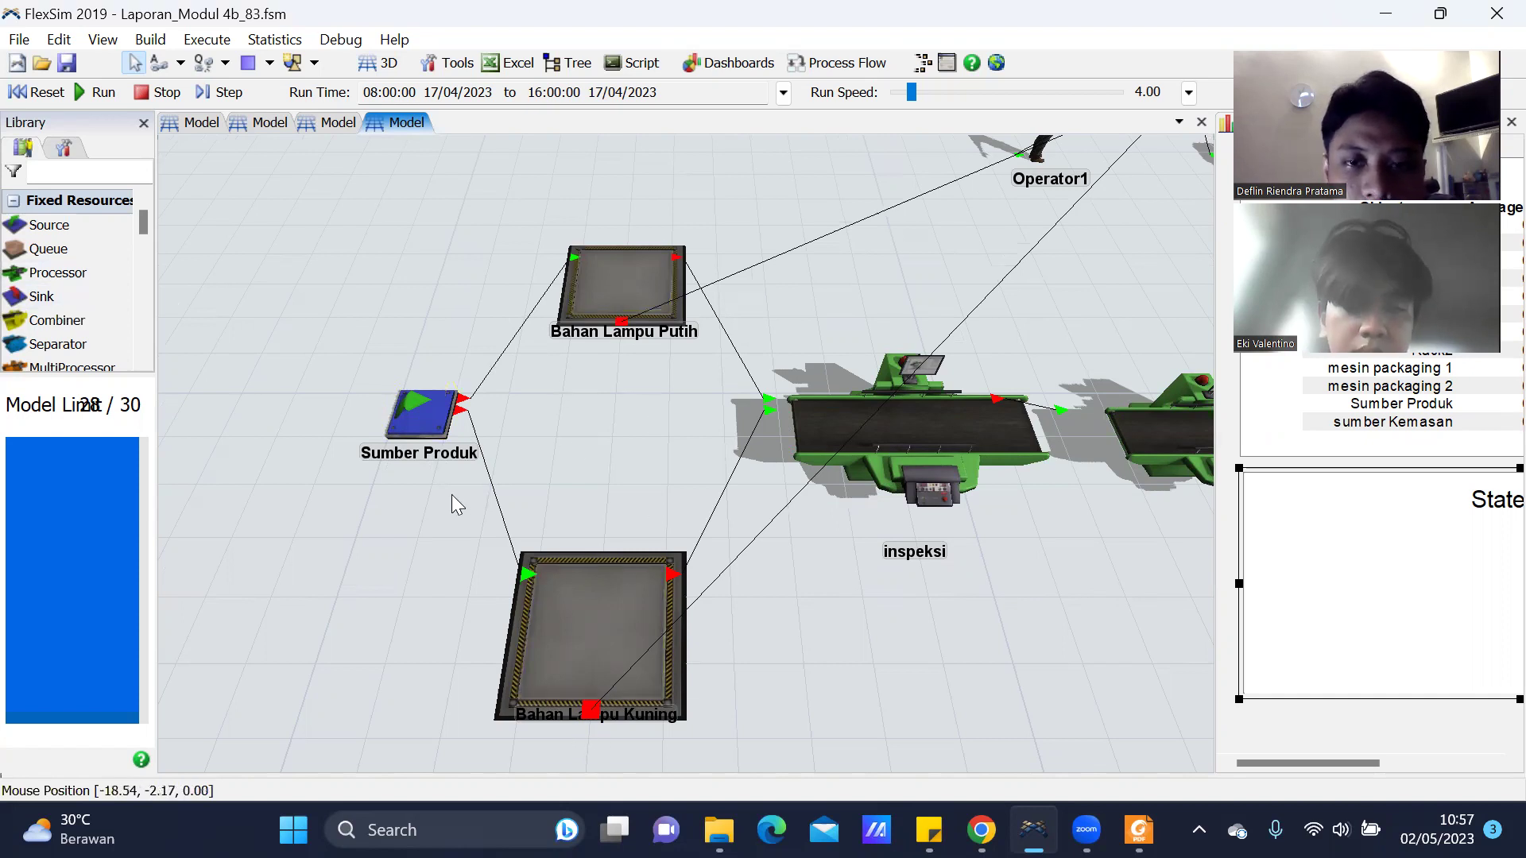
Examine the inspeksi and perakitan lampu stations fed by the Bahan Lampu Putih and Bahan Lampu Kuning queues.
scroll(455, 505, down, 3)
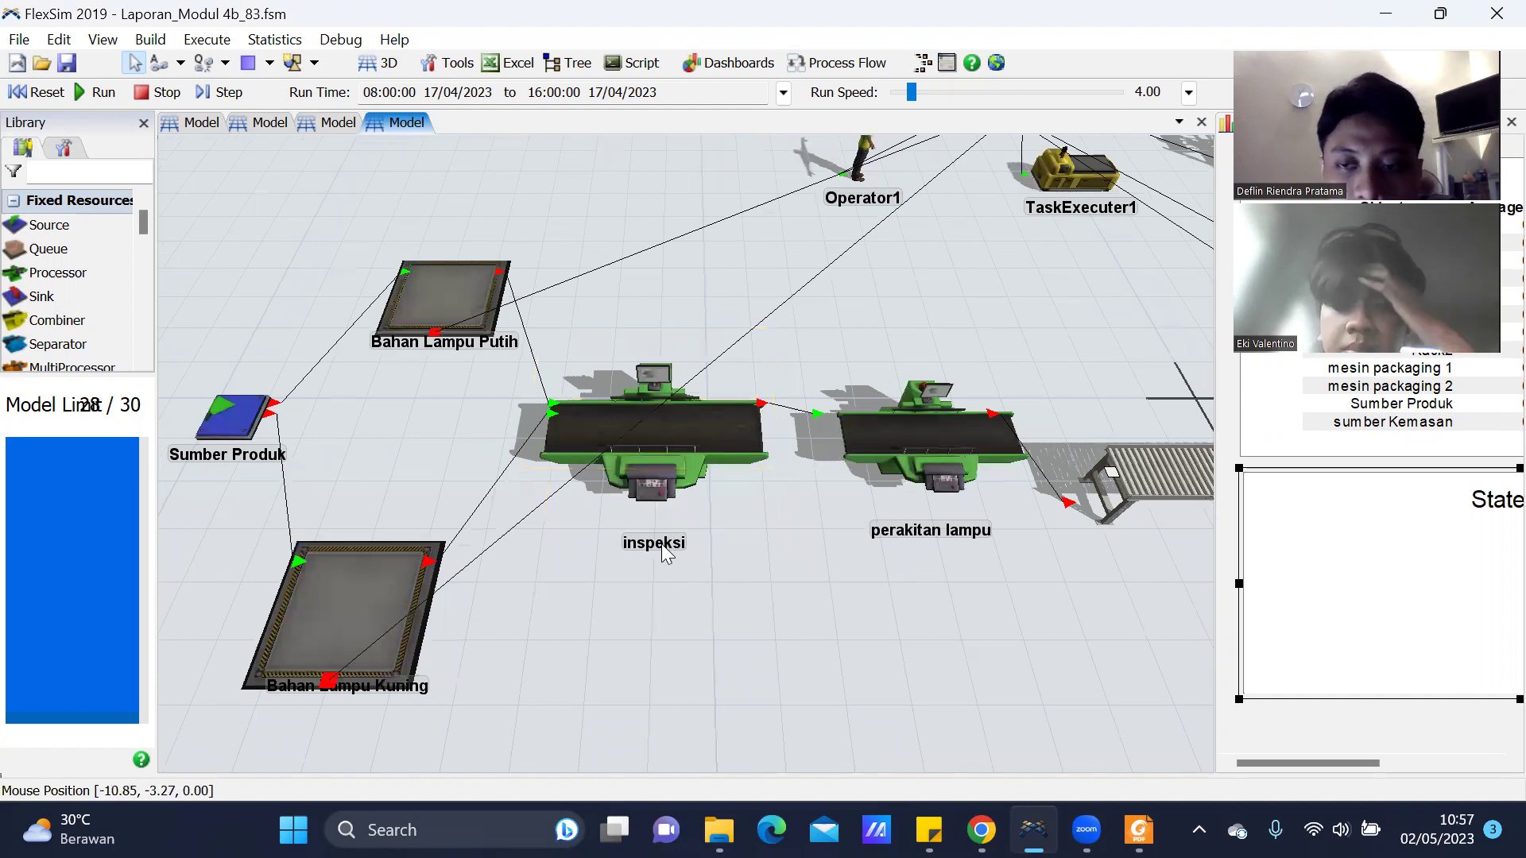
scroll(381, 545, down, 2)
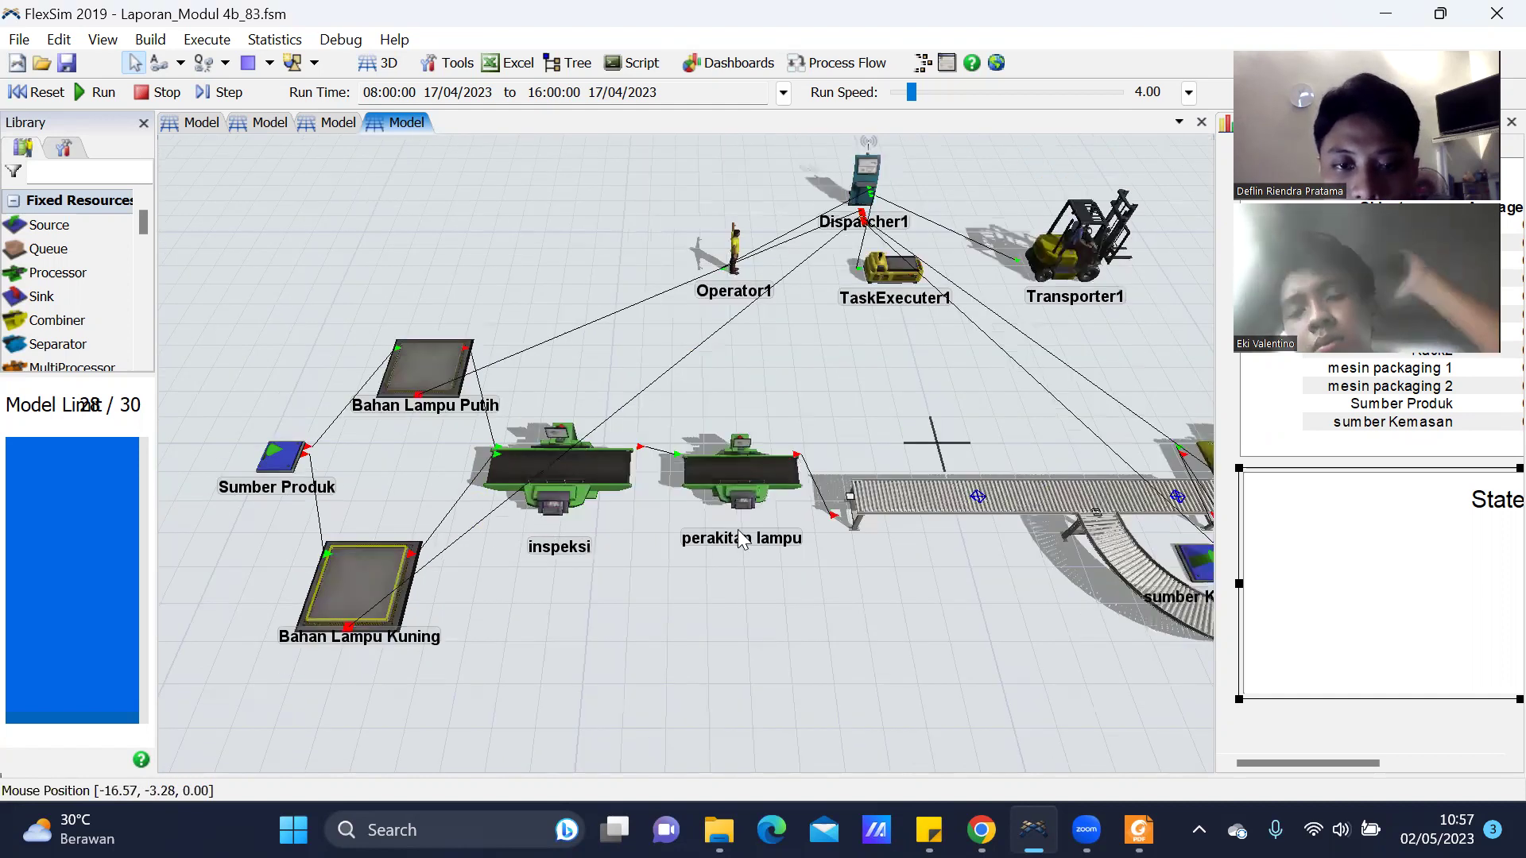
scroll(738, 415, up, 3)
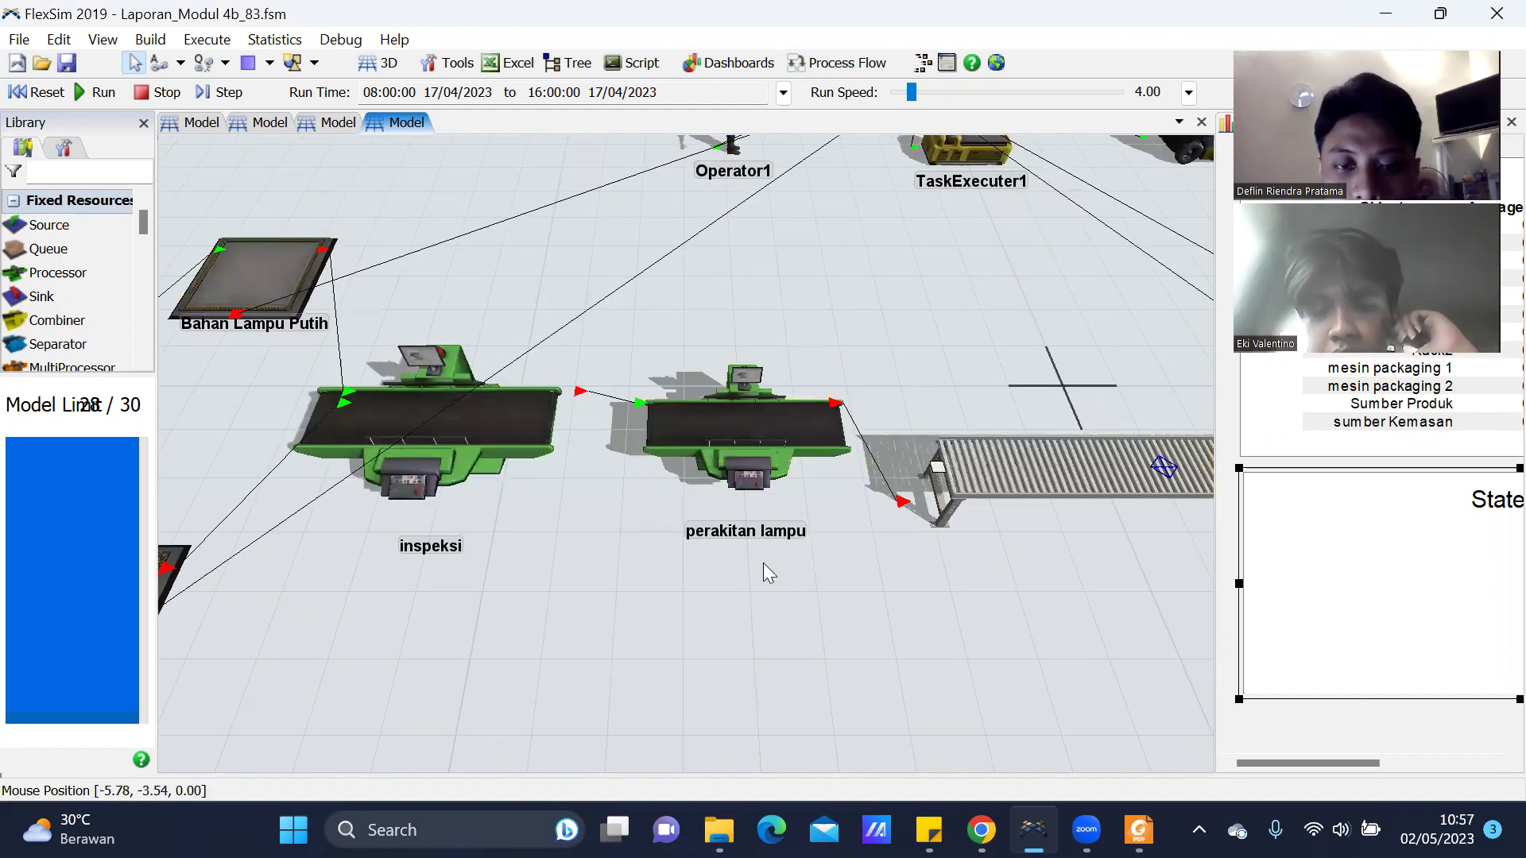
scroll(359, 522, down, 3)
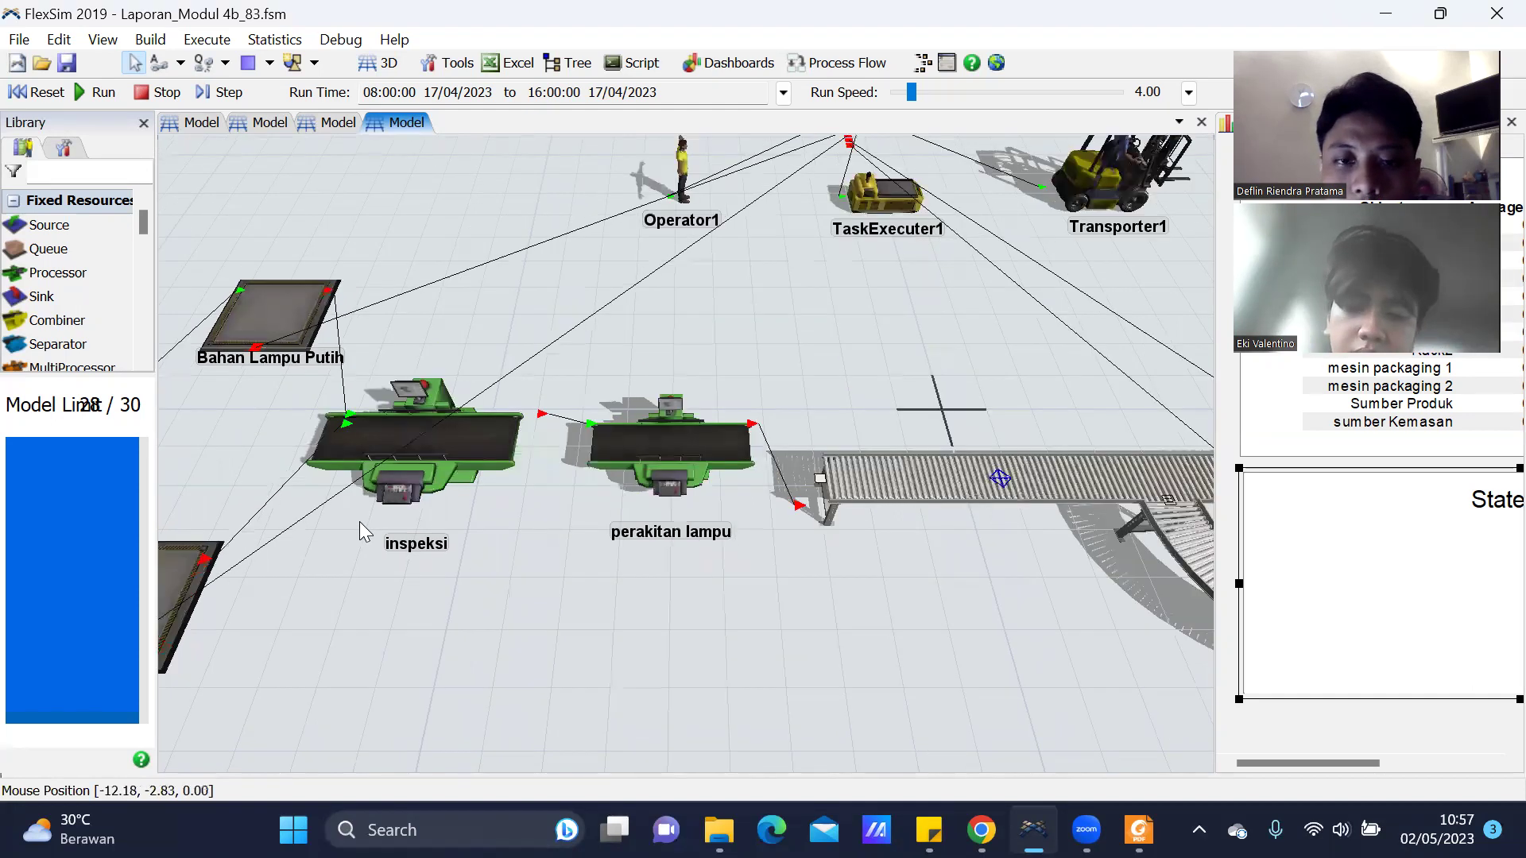
scroll(752, 600, up, 2)
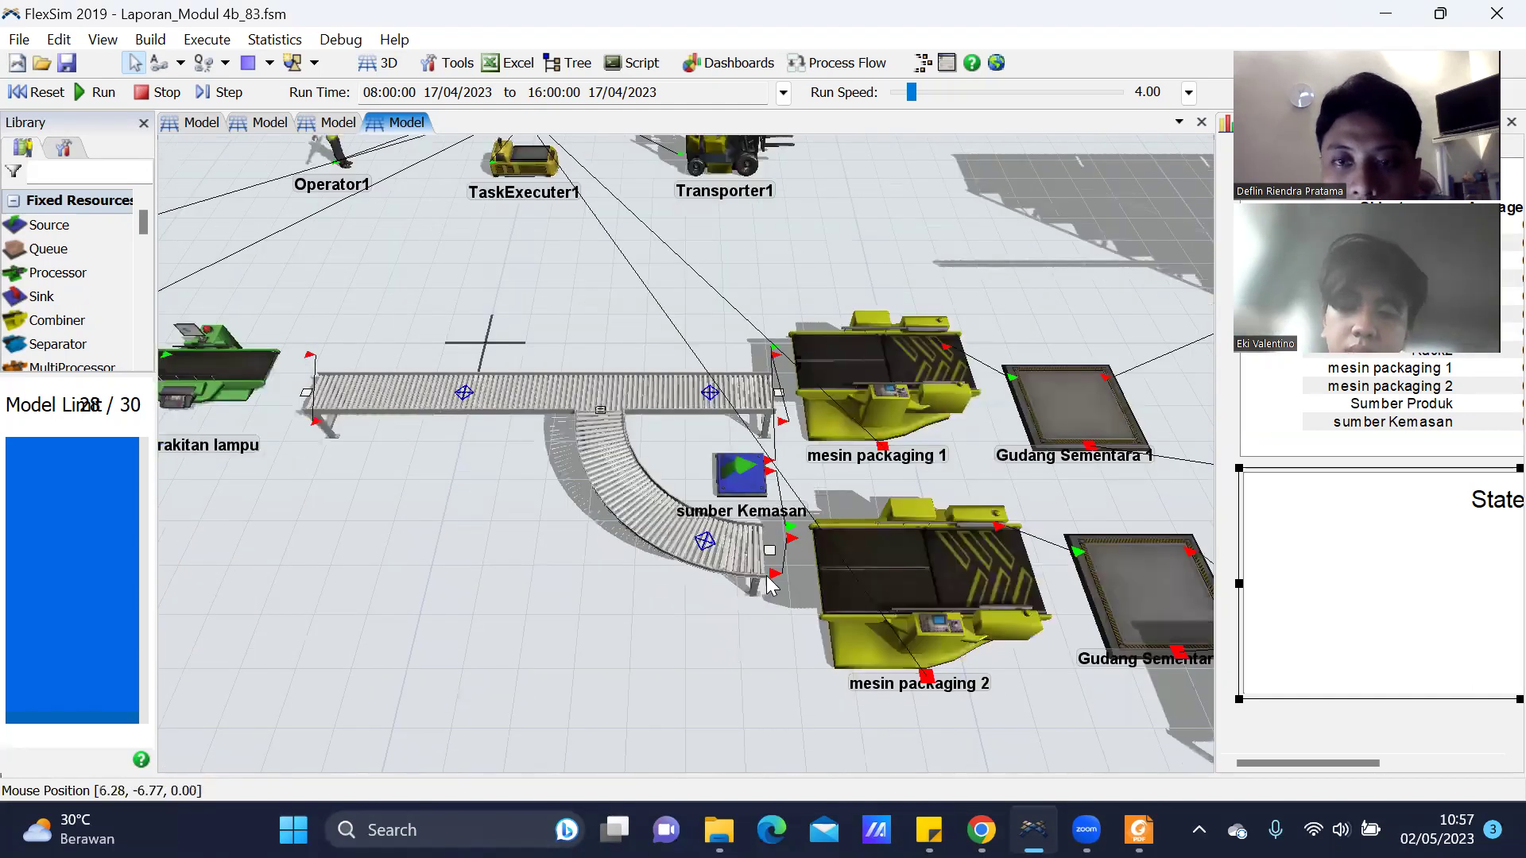
Examine the straight and curved conveyors, sumber Kemasan and their links to mesin packaging 1 and 2.
scroll(505, 477, up, 1)
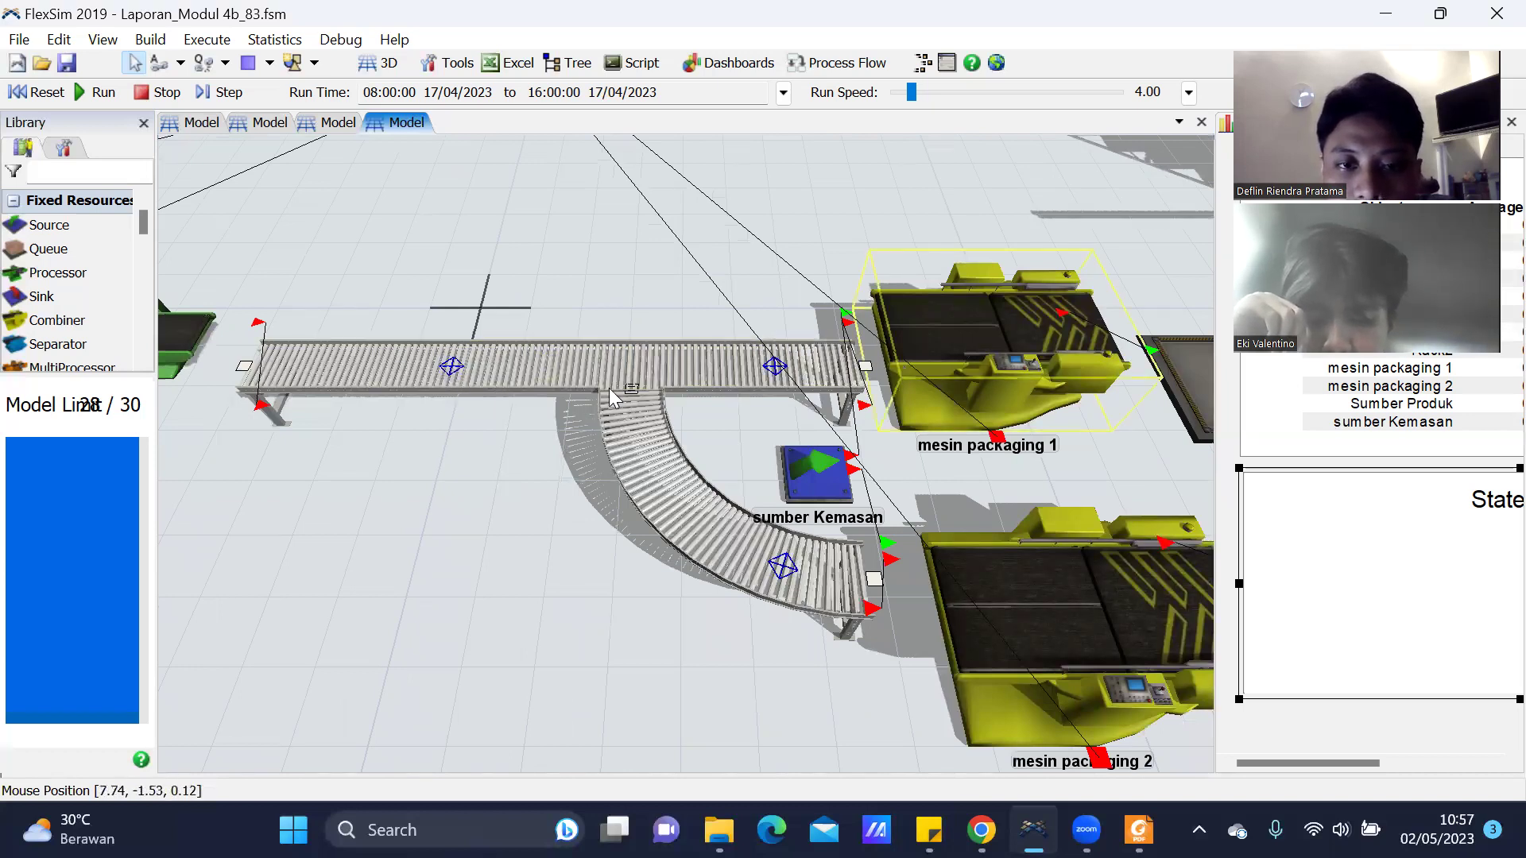
scroll(986, 572, down, 2)
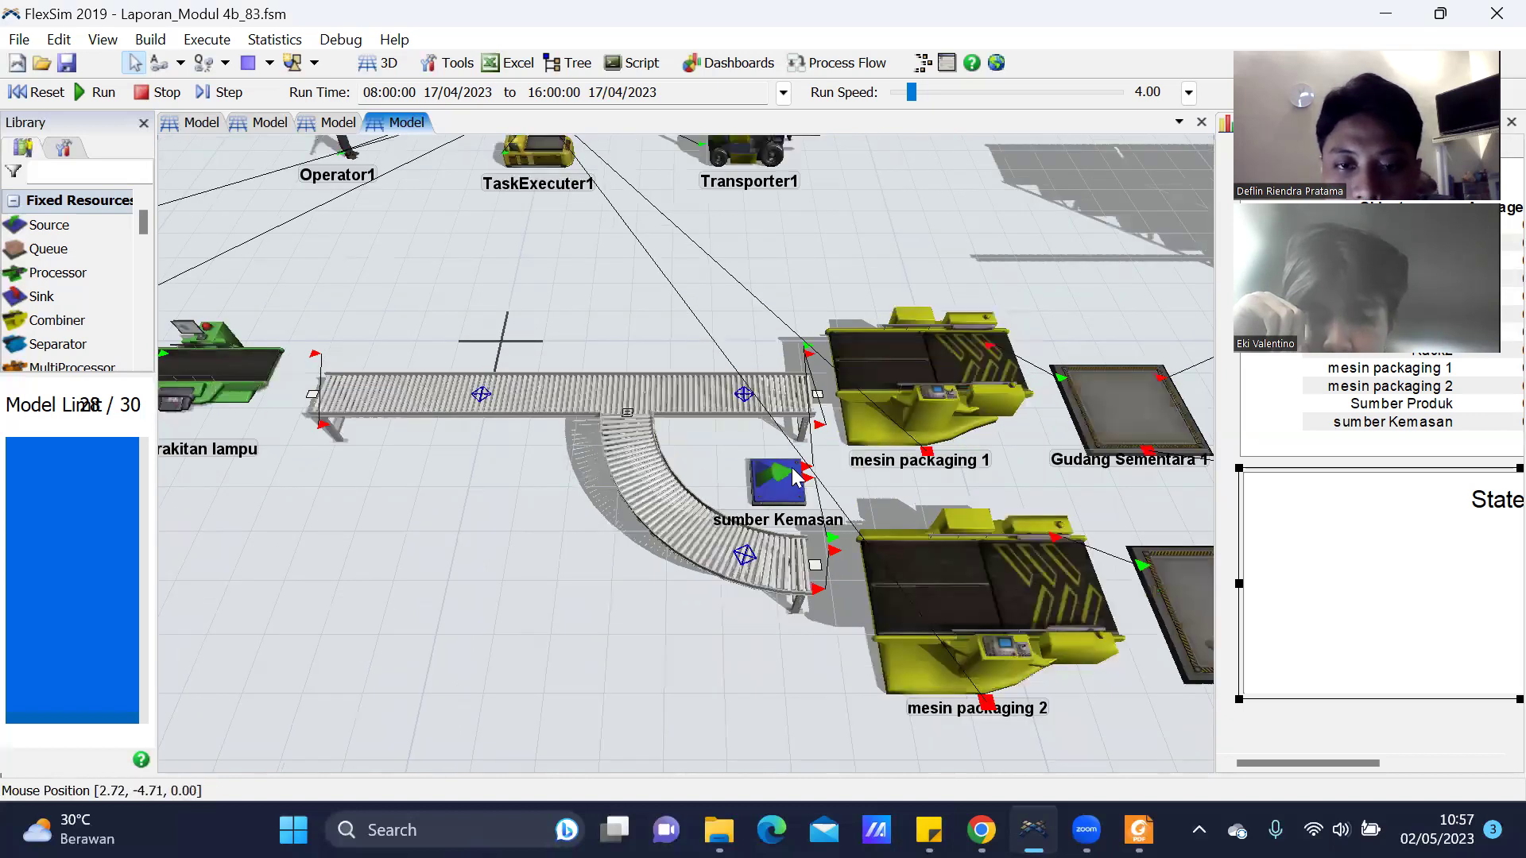
scroll(956, 427, down, 2)
scroll(979, 445, down, 2)
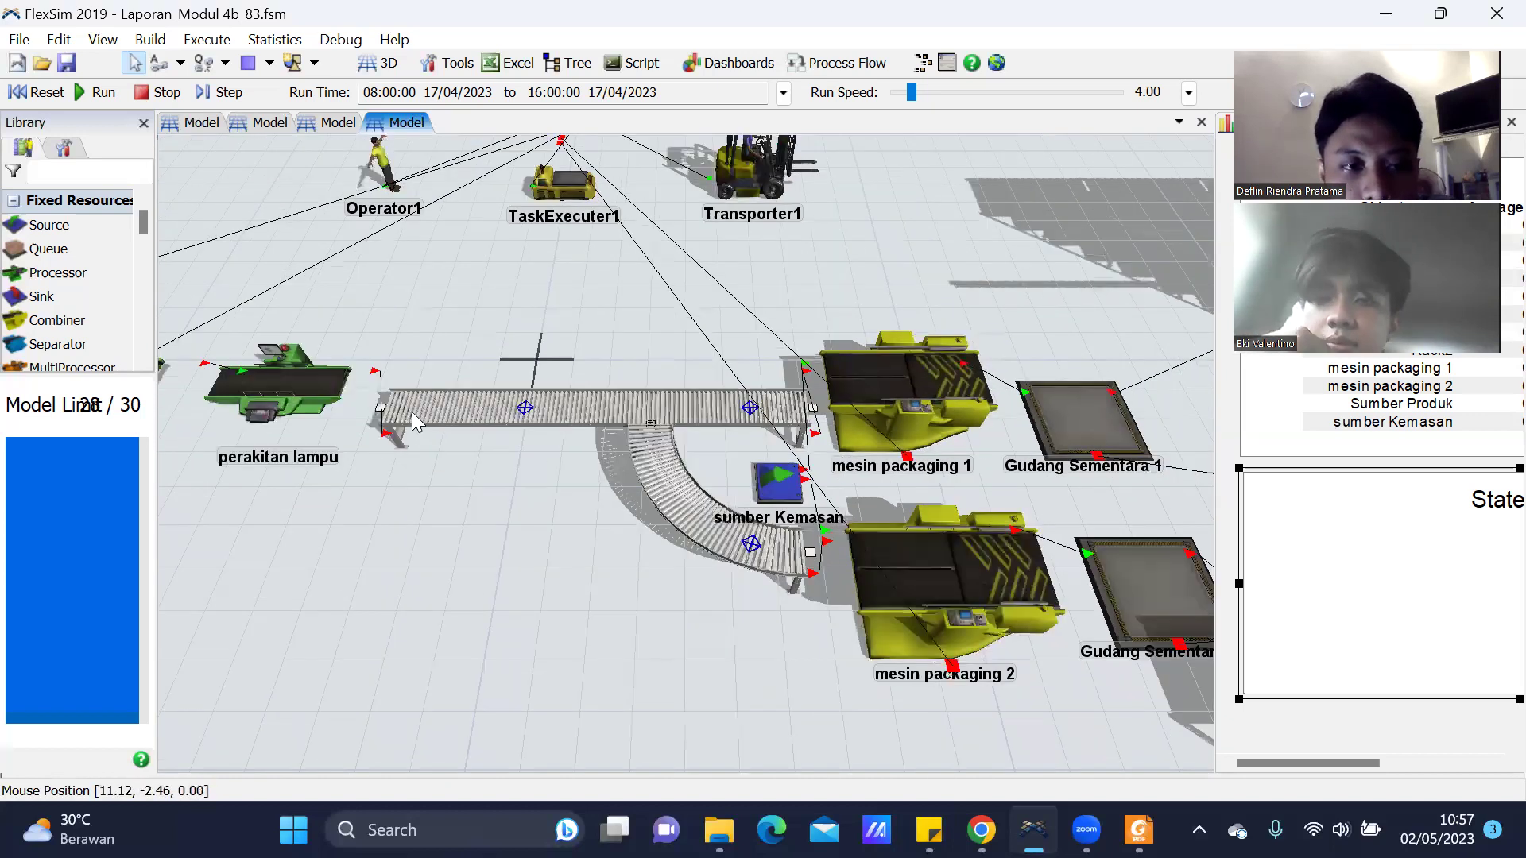
scroll(916, 456, down, 2)
scroll(917, 457, up, 3)
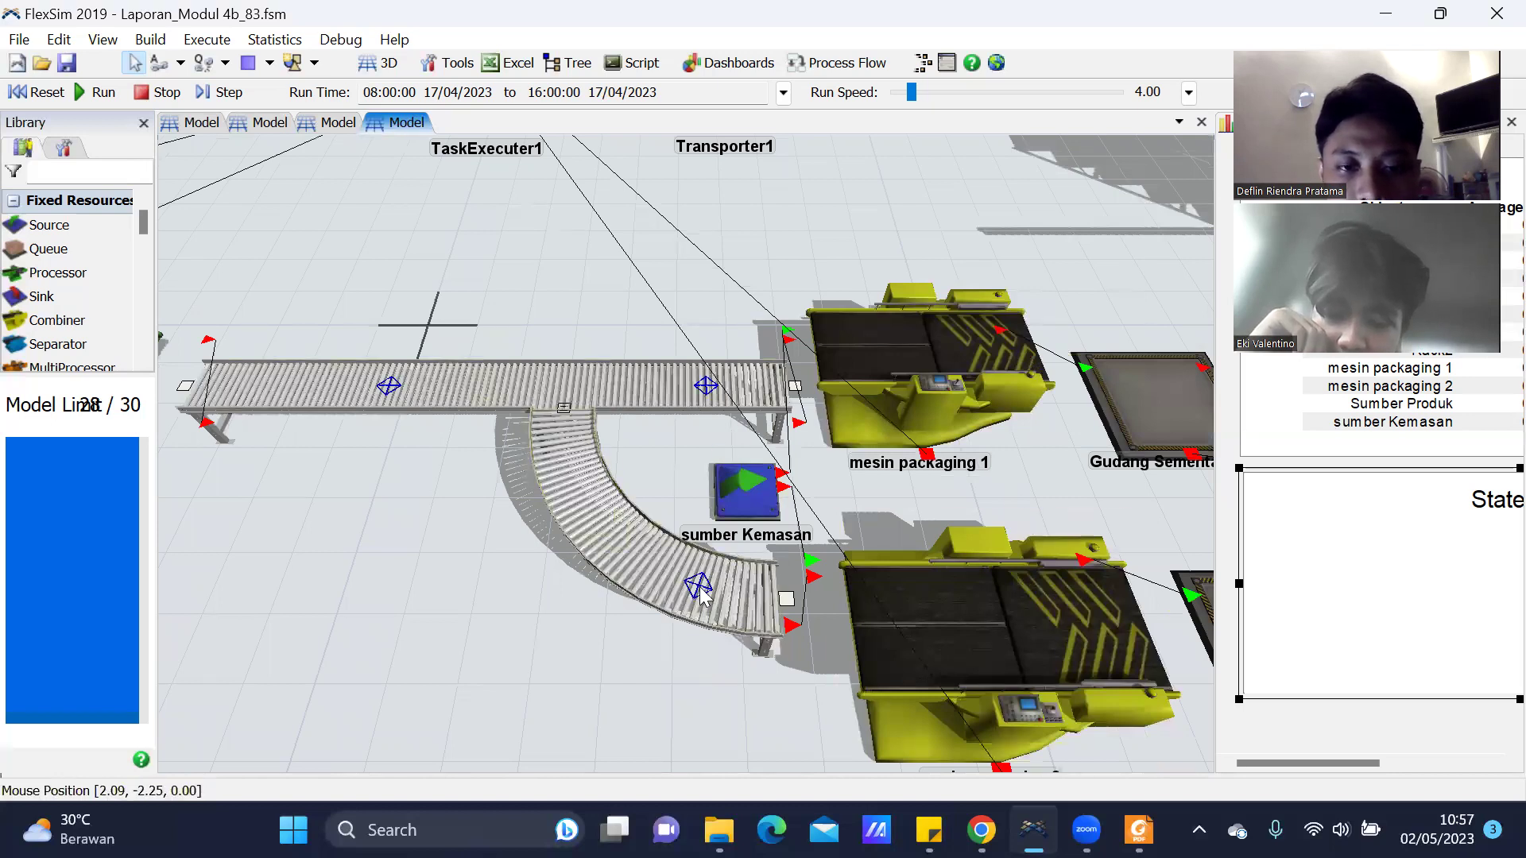
scroll(558, 461, down, 2)
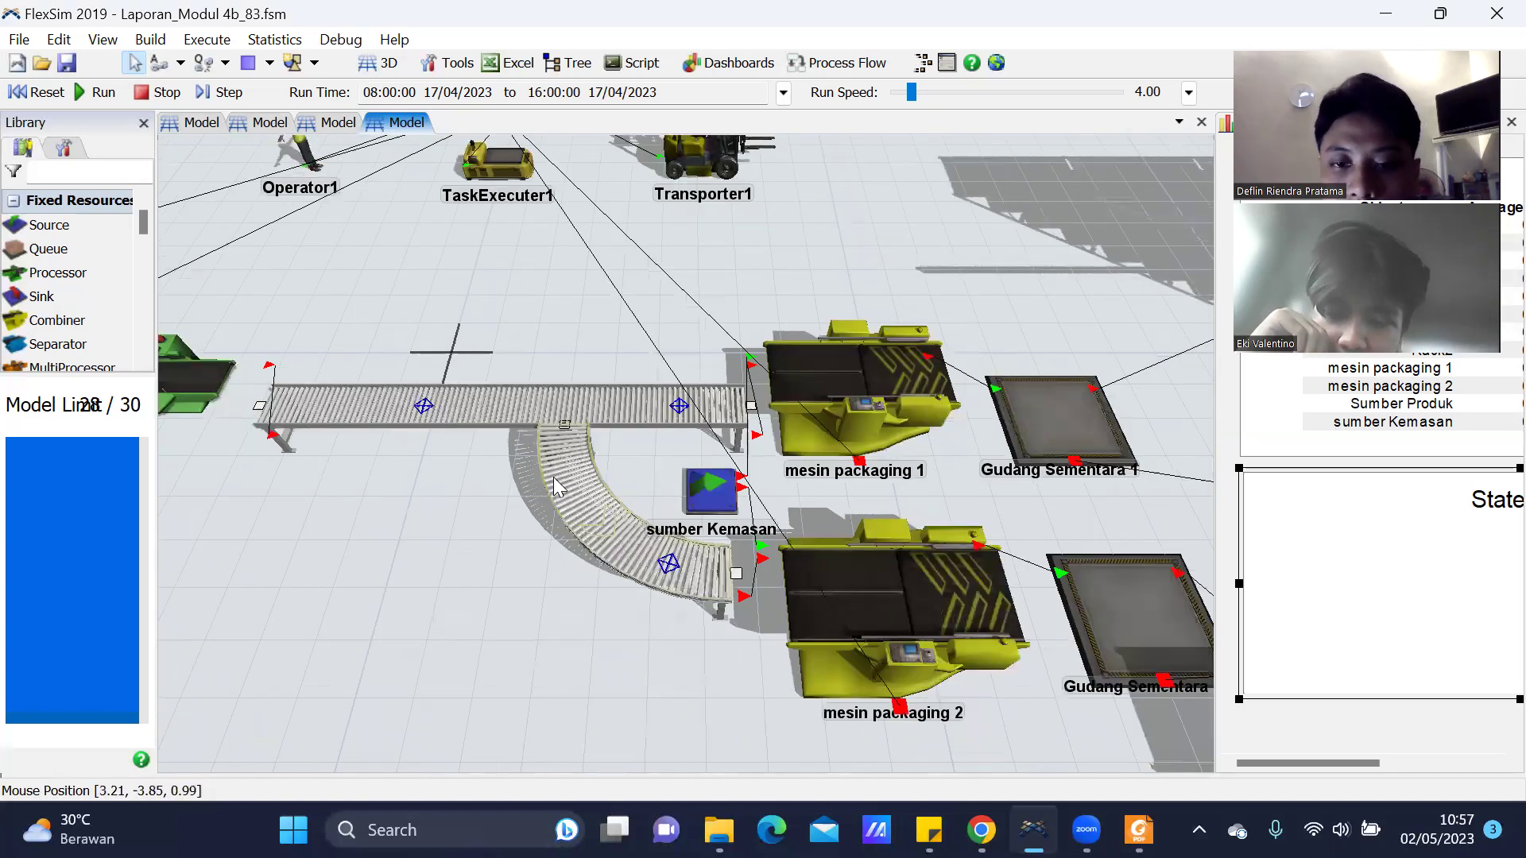
scroll(847, 638, down, 2)
scroll(788, 464, up, 2)
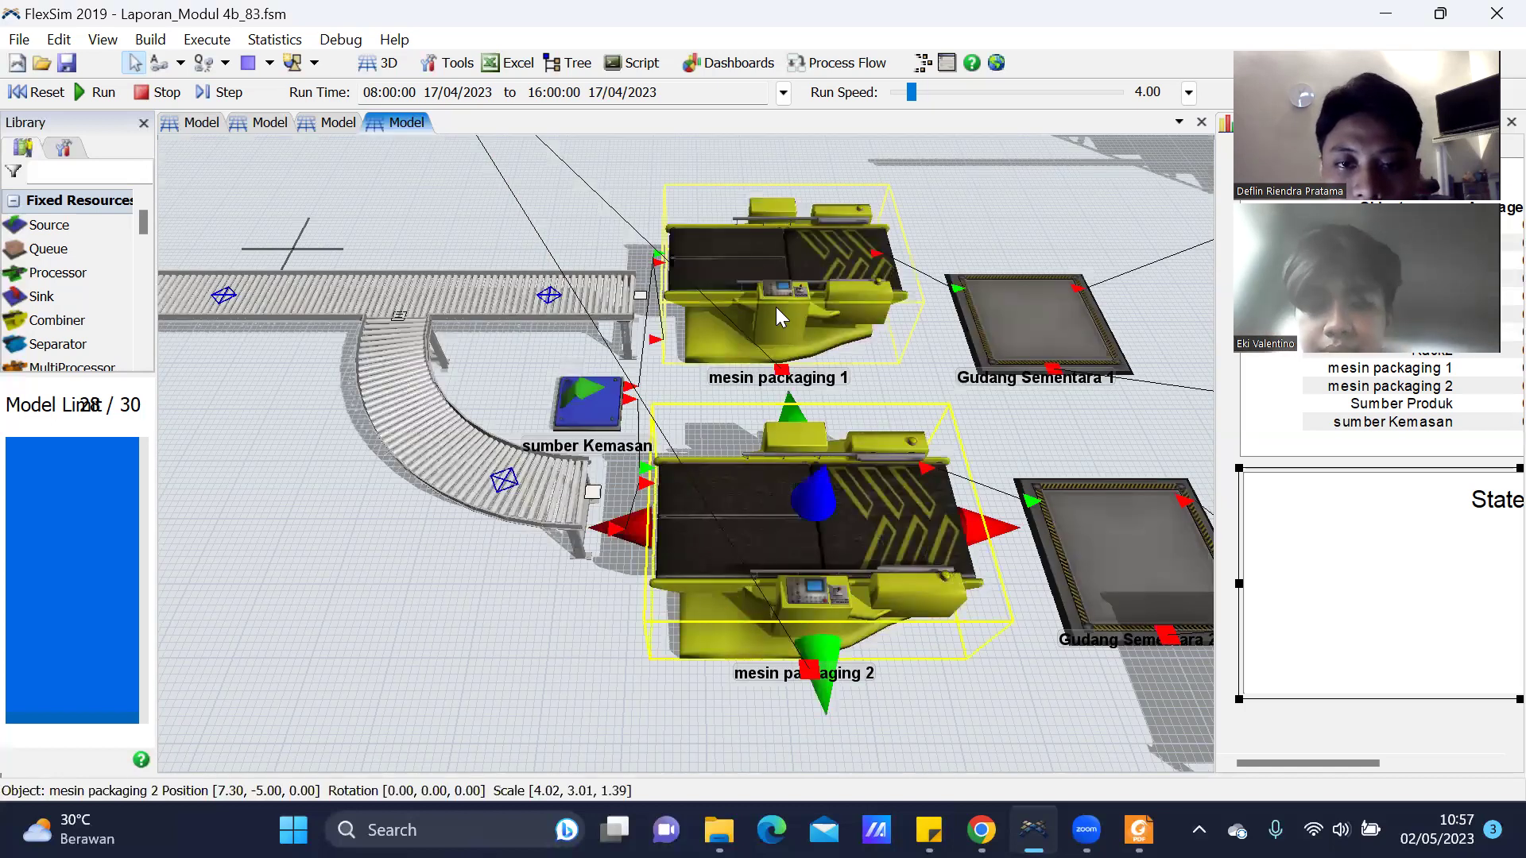
Select mesin packaging 1, undo its last position change and clear the selection.
click(777, 296)
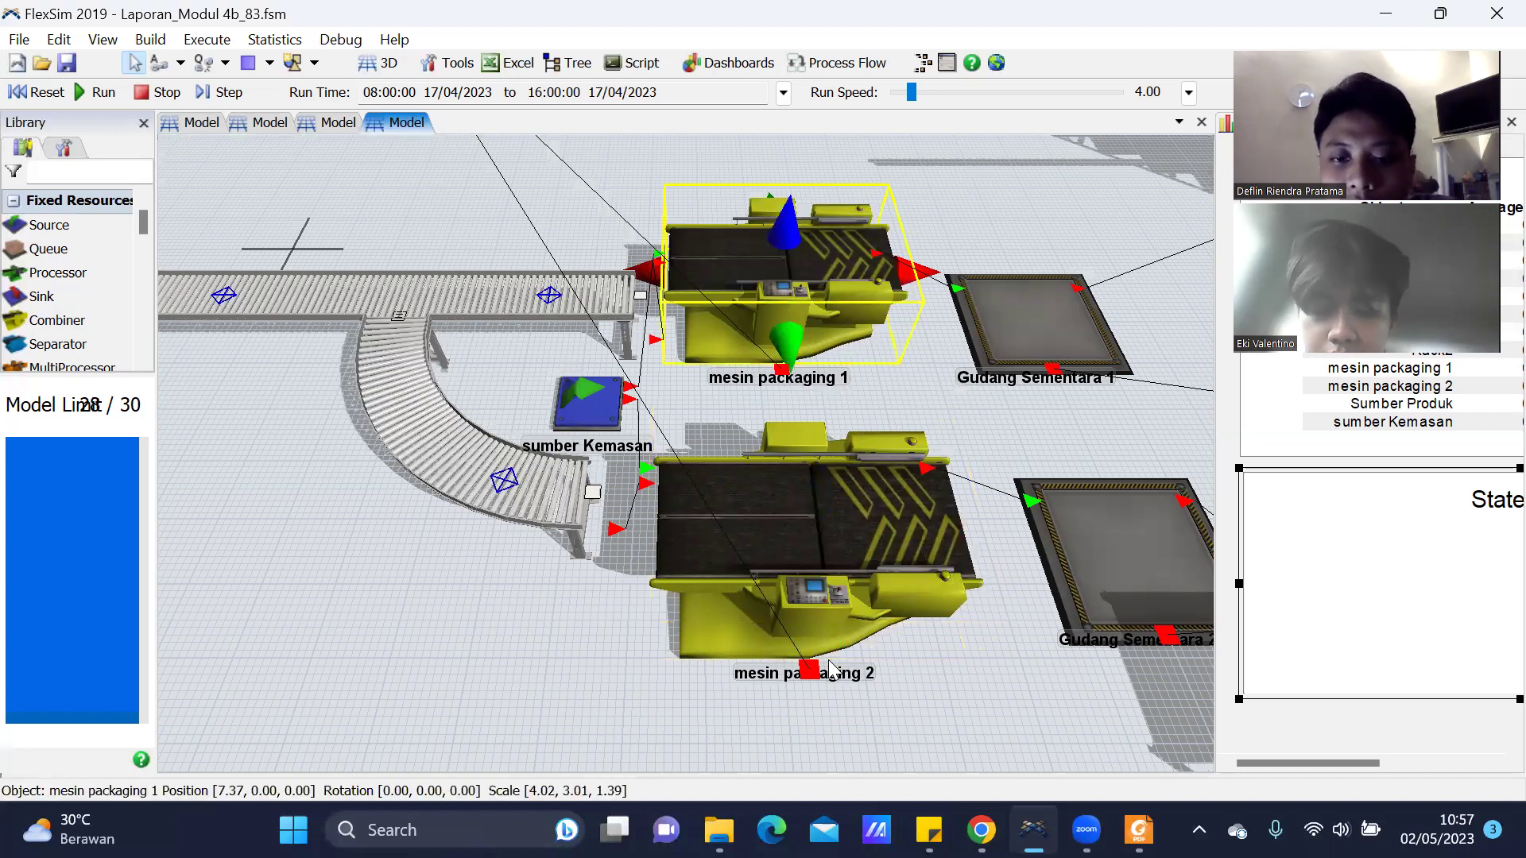
scroll(576, 415, up, 1)
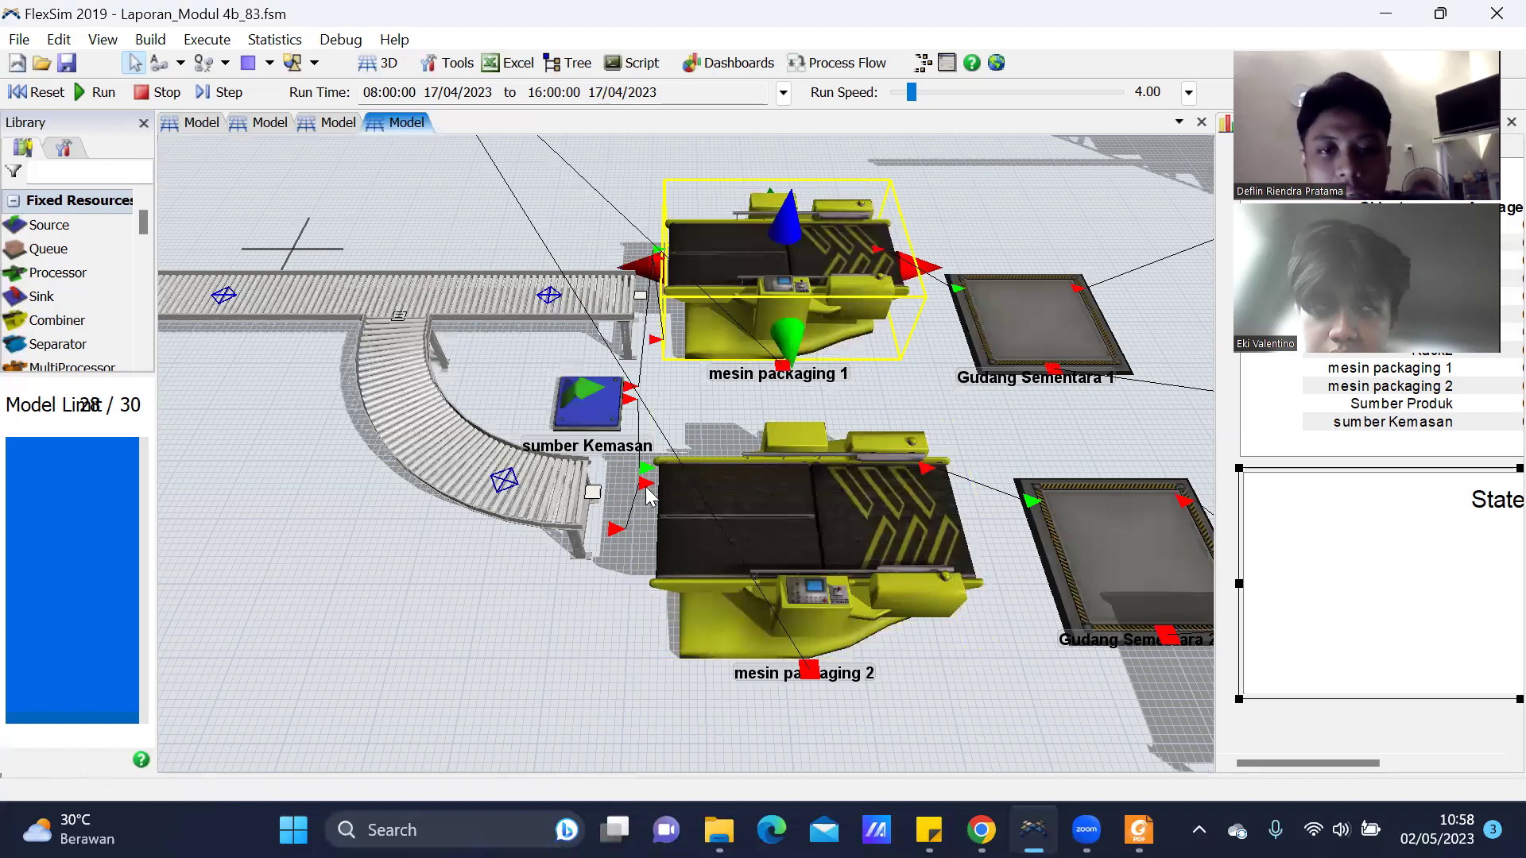
key(ctrl+z)
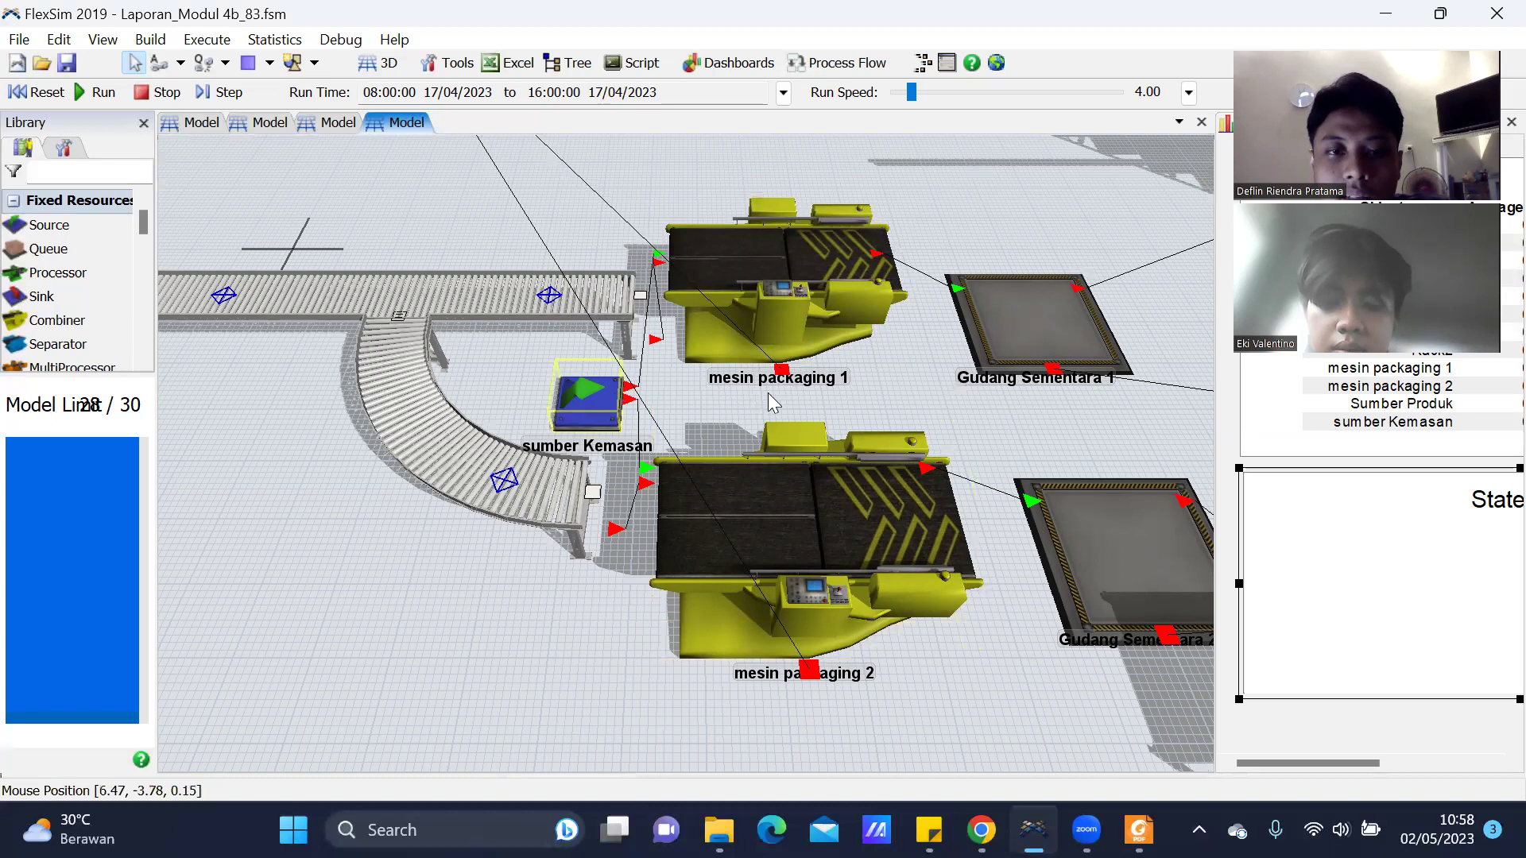
Review the flow from perakitan lampu through the packaging machines to Gudang Sementara 1 and 2 and the racks.
scroll(841, 399, down, 1)
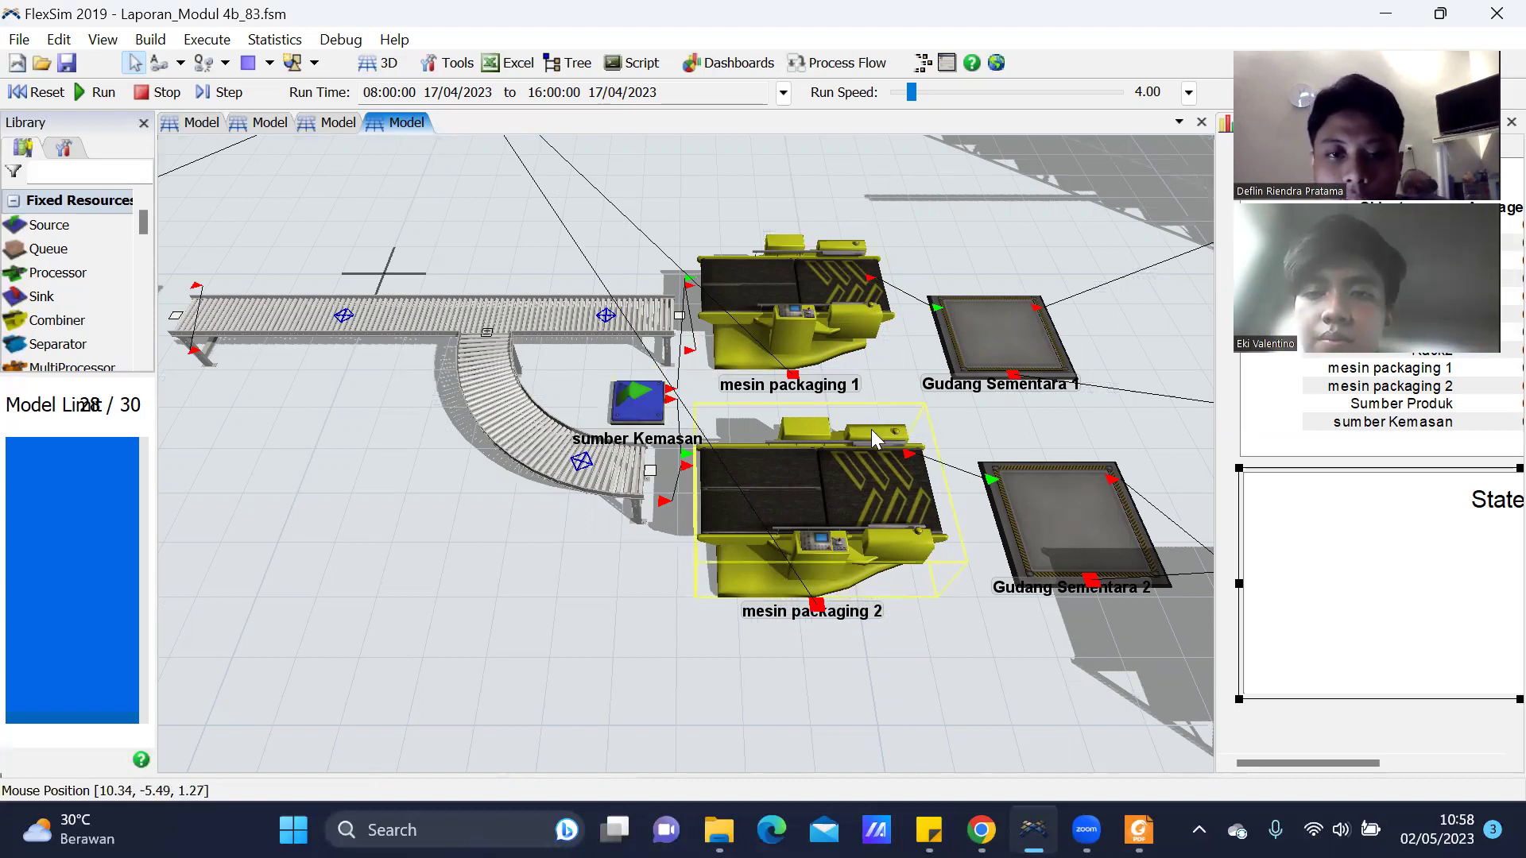
scroll(502, 644, down, 2)
drag(409, 467, 725, 530)
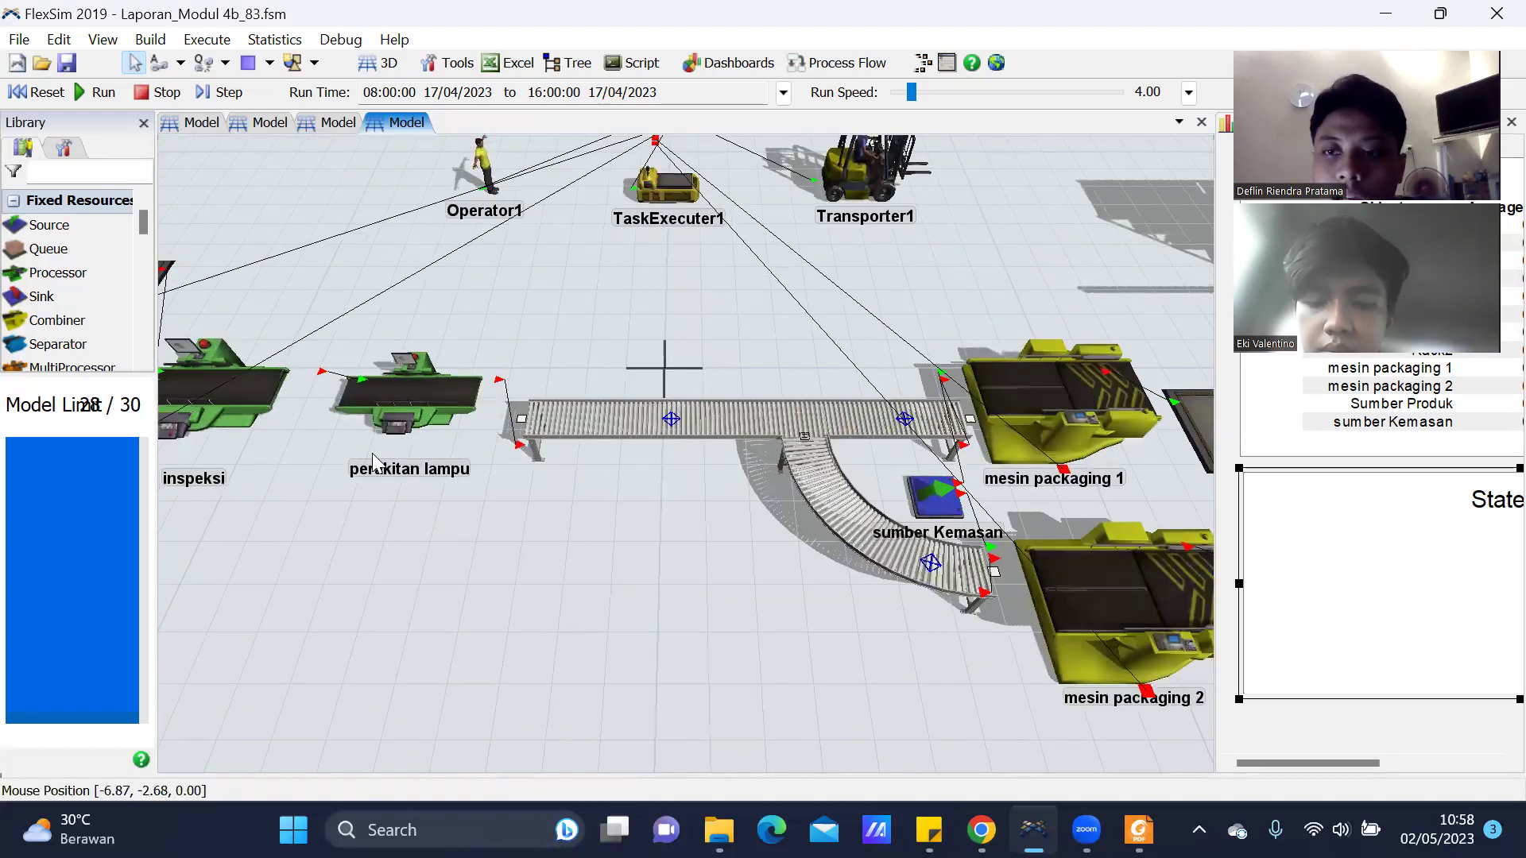
scroll(374, 455, down, 3)
scroll(1068, 563, up, 5)
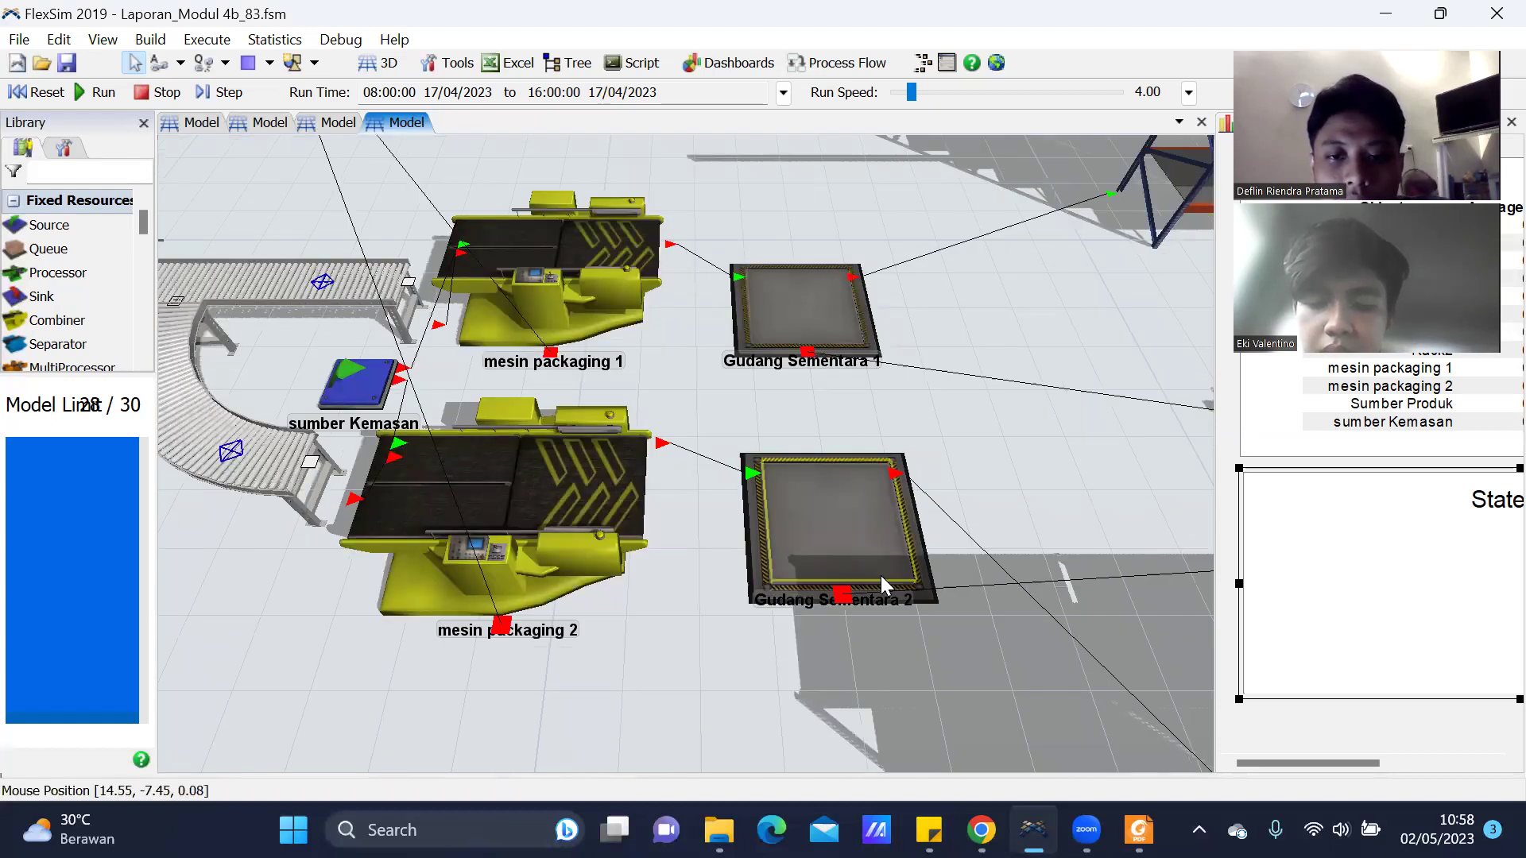
scroll(499, 488, down, 5)
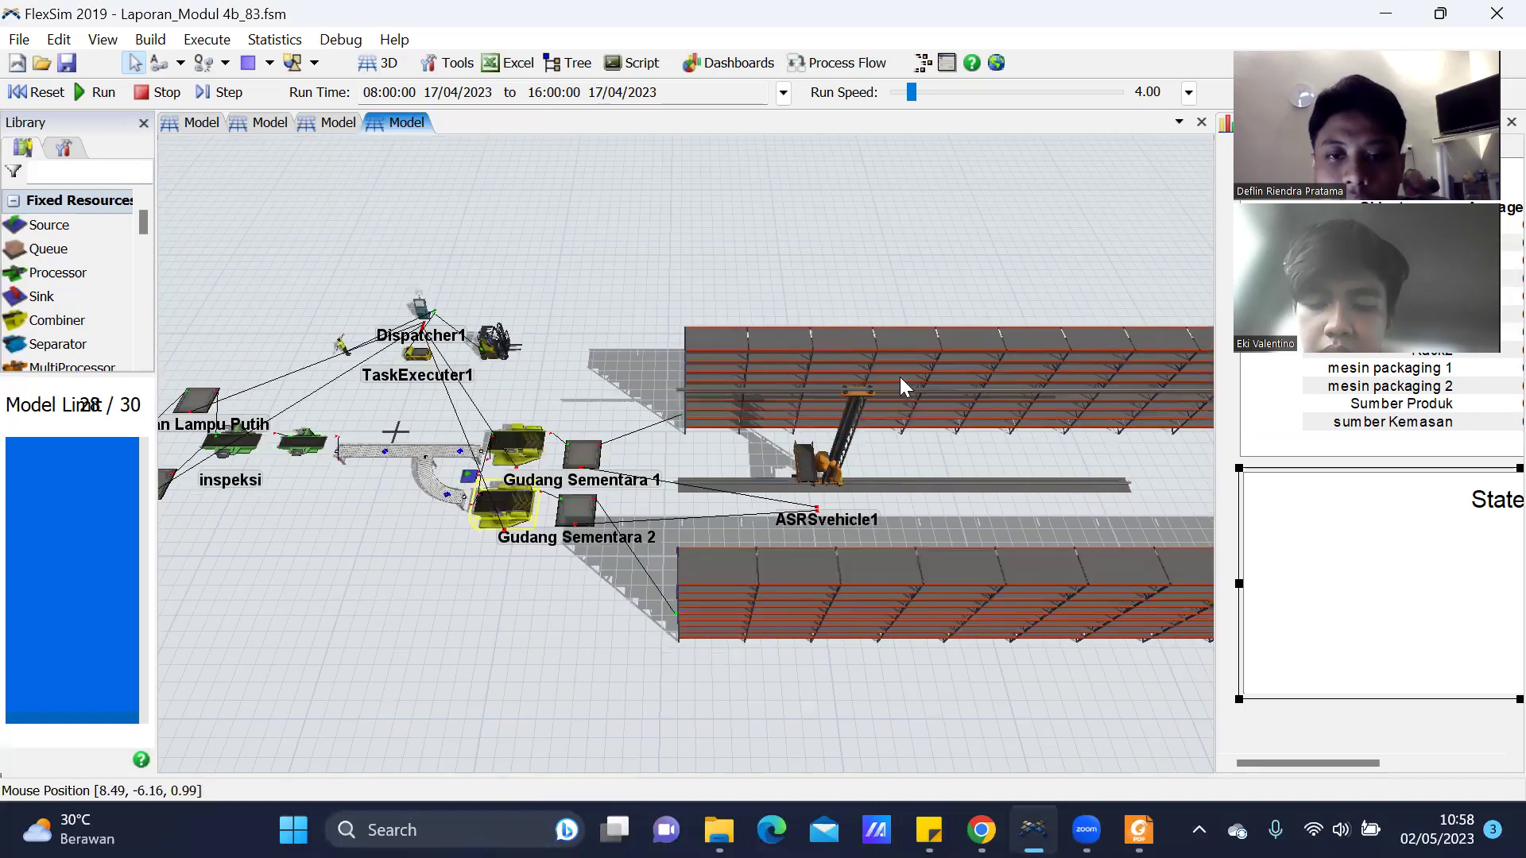
Select Rack2 and Rack1 in turn to point out the storage racks, and clear the selection.
click(970, 596)
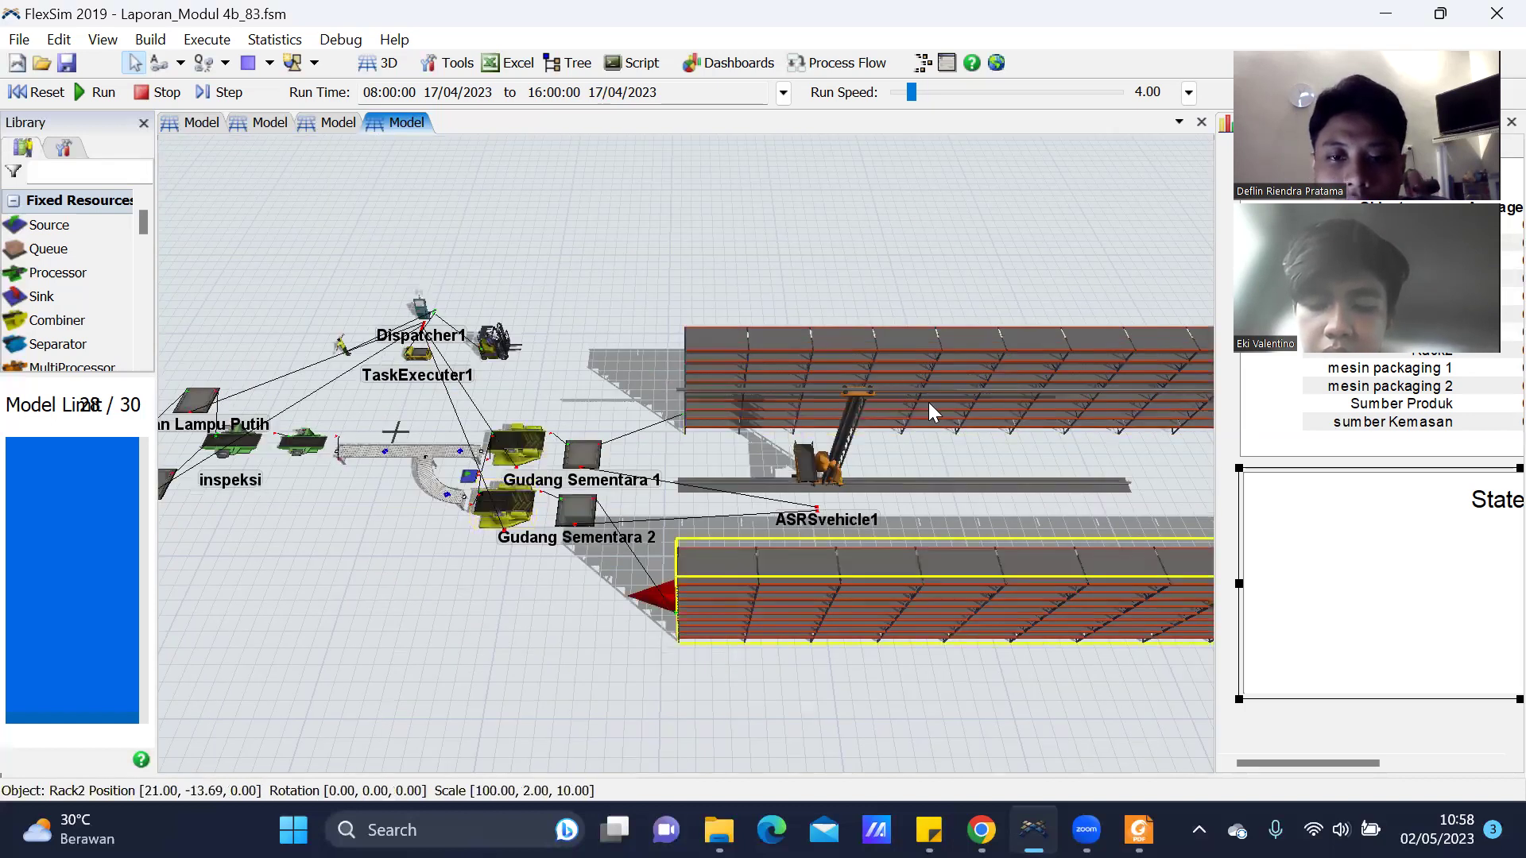
click(922, 364)
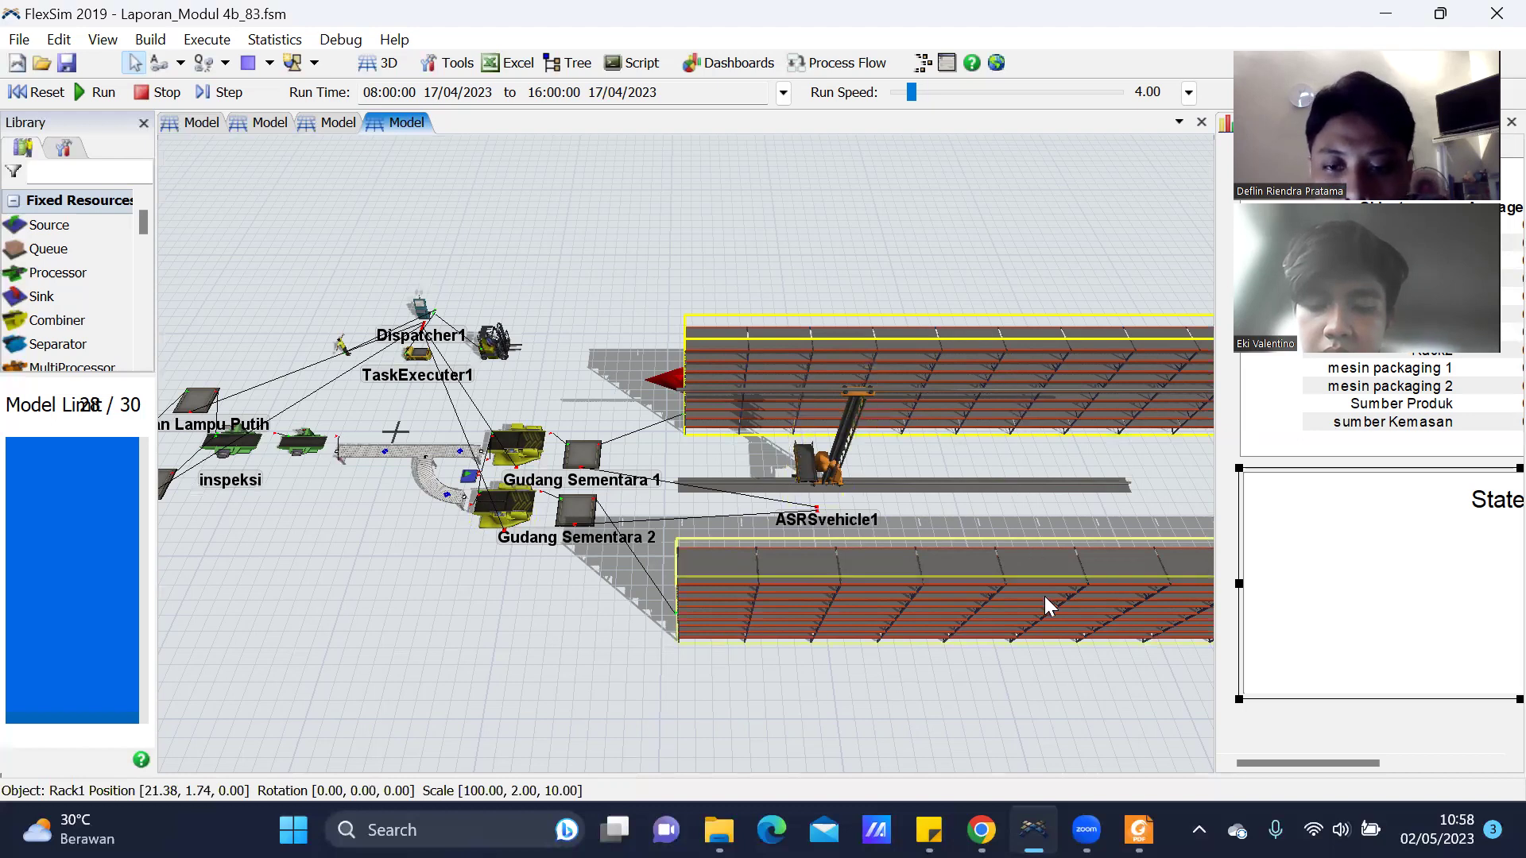
click(960, 587)
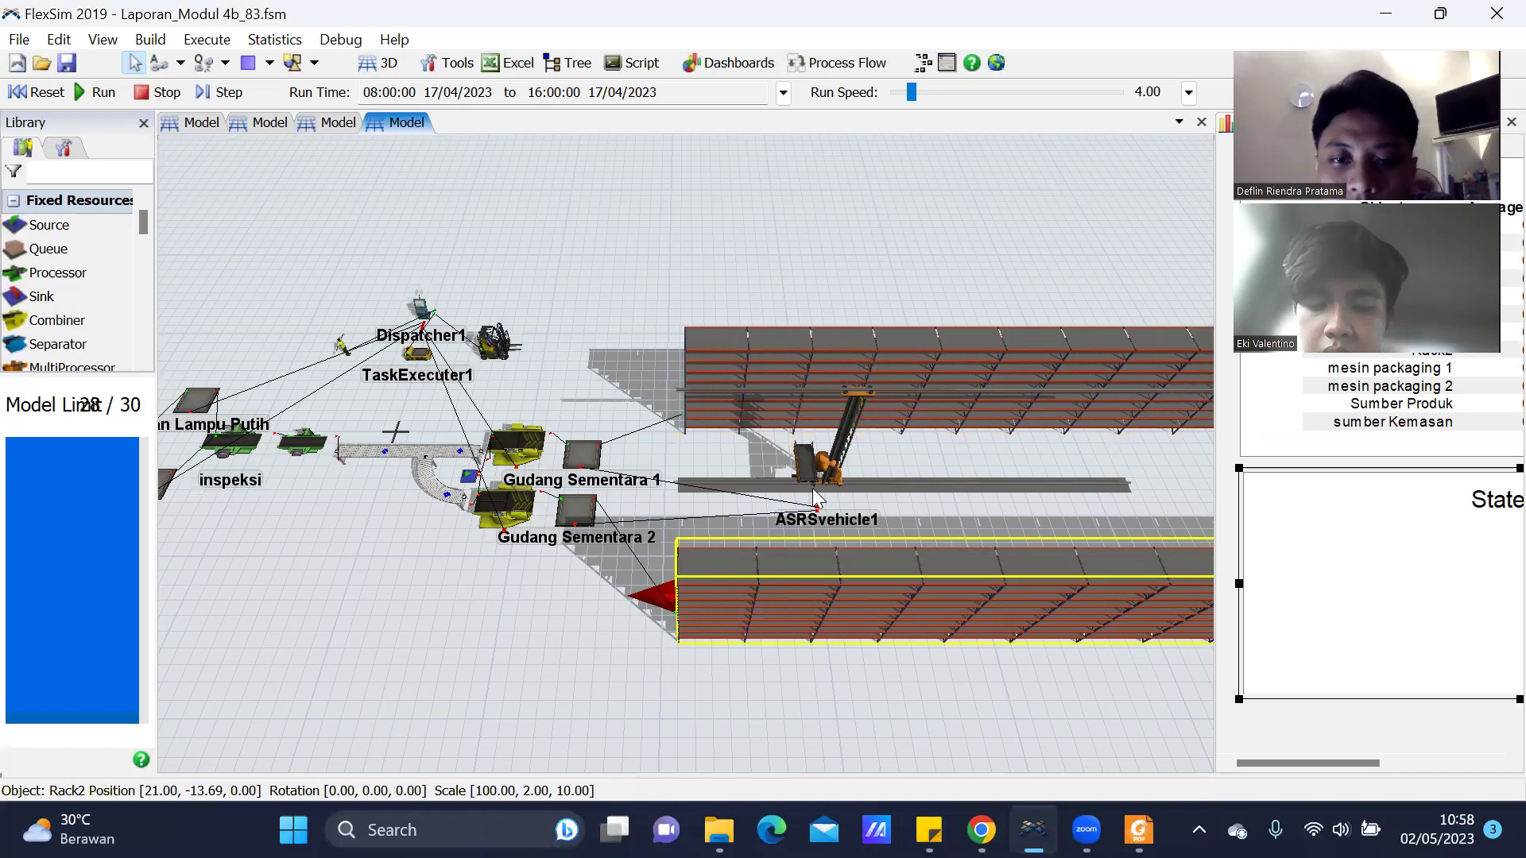
scroll(827, 480, up, 1)
click(884, 509)
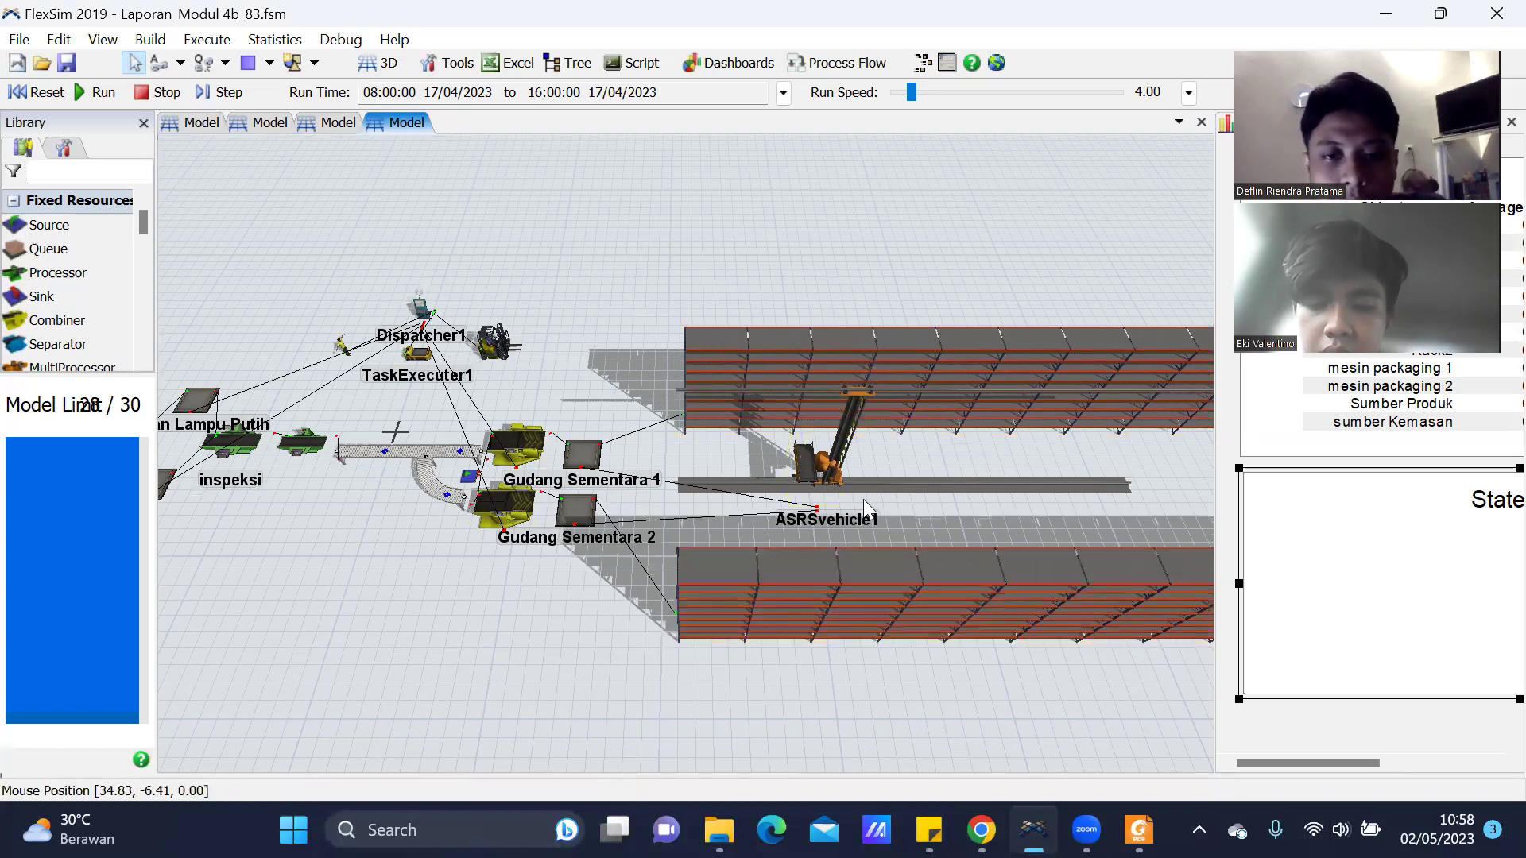
Select ASRSvehicle1 between the two racks for a close look and deselect it.
scroll(858, 491, up, 2)
click(820, 460)
scroll(983, 510, up, 2)
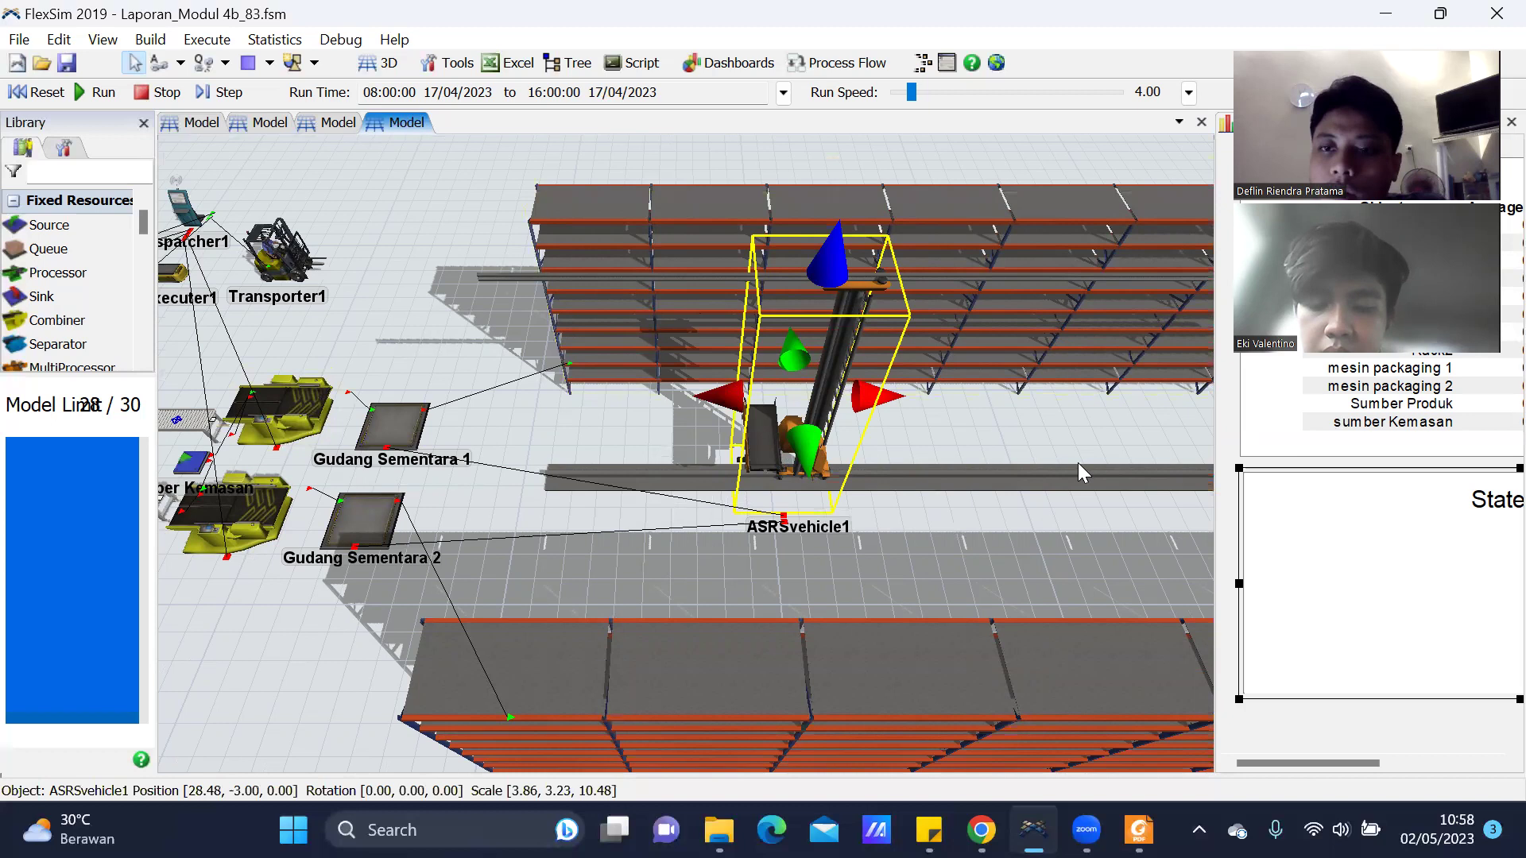
click(1073, 519)
Examine Dispatcher1 and its links to Operator1, TaskExecuter1 and Transporter1.
scroll(1075, 520, down, 5)
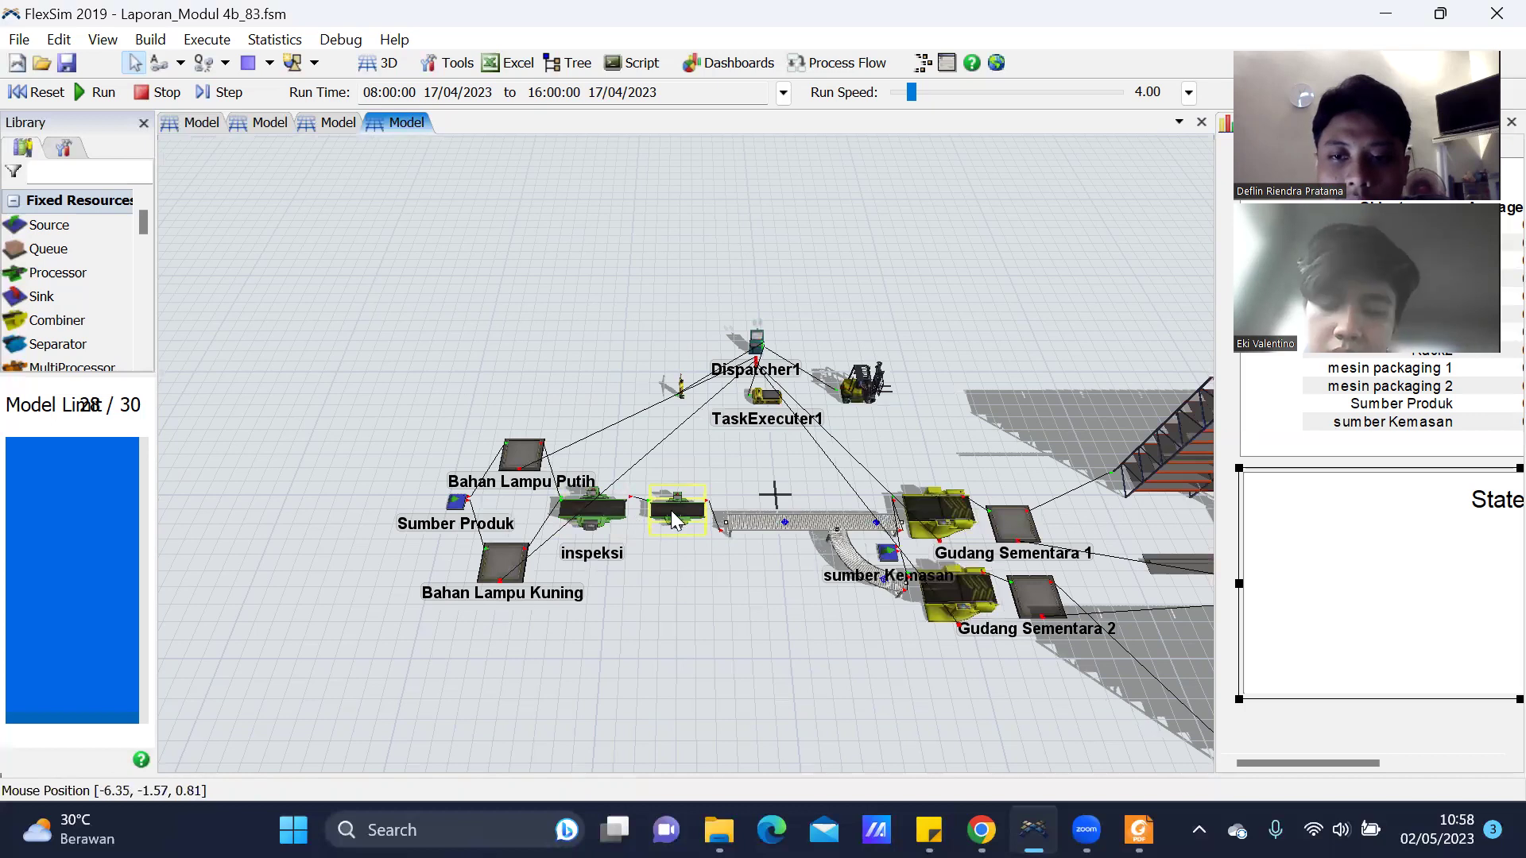
click(865, 445)
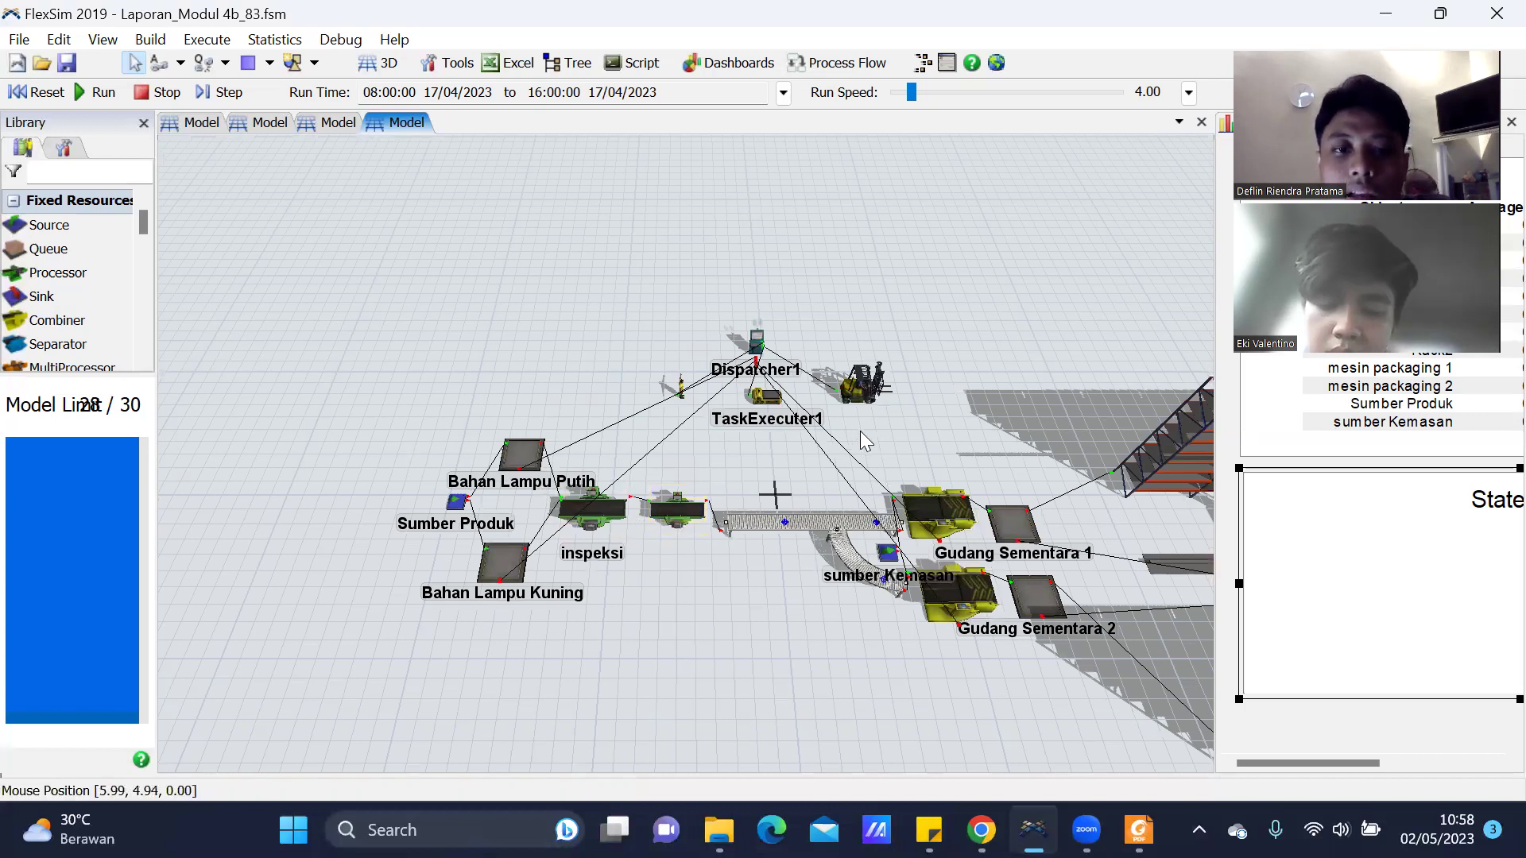
scroll(860, 431, up, 2)
scroll(875, 535, up, 3)
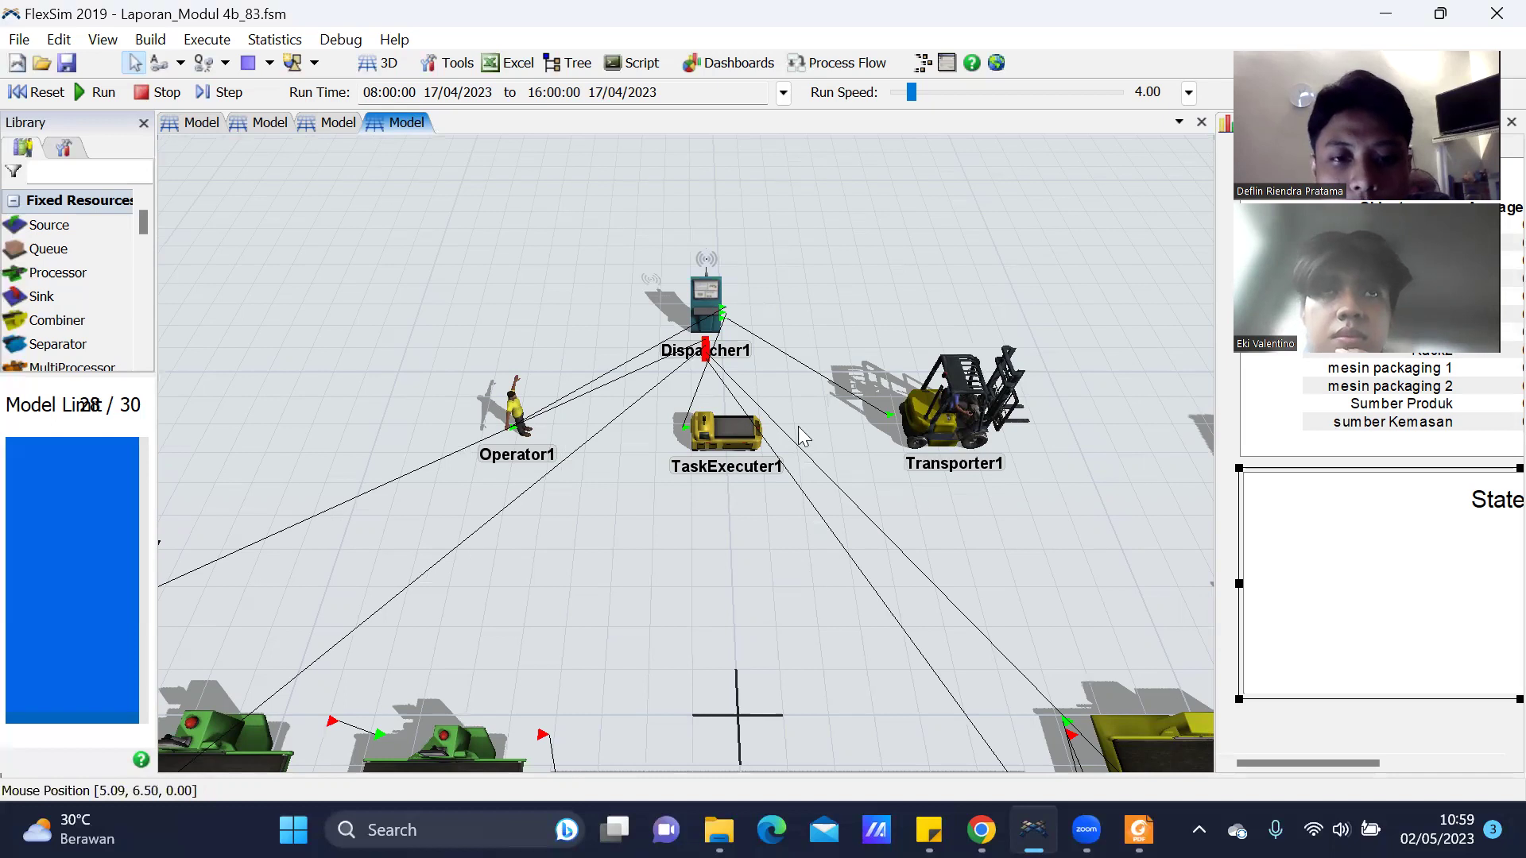
click(706, 302)
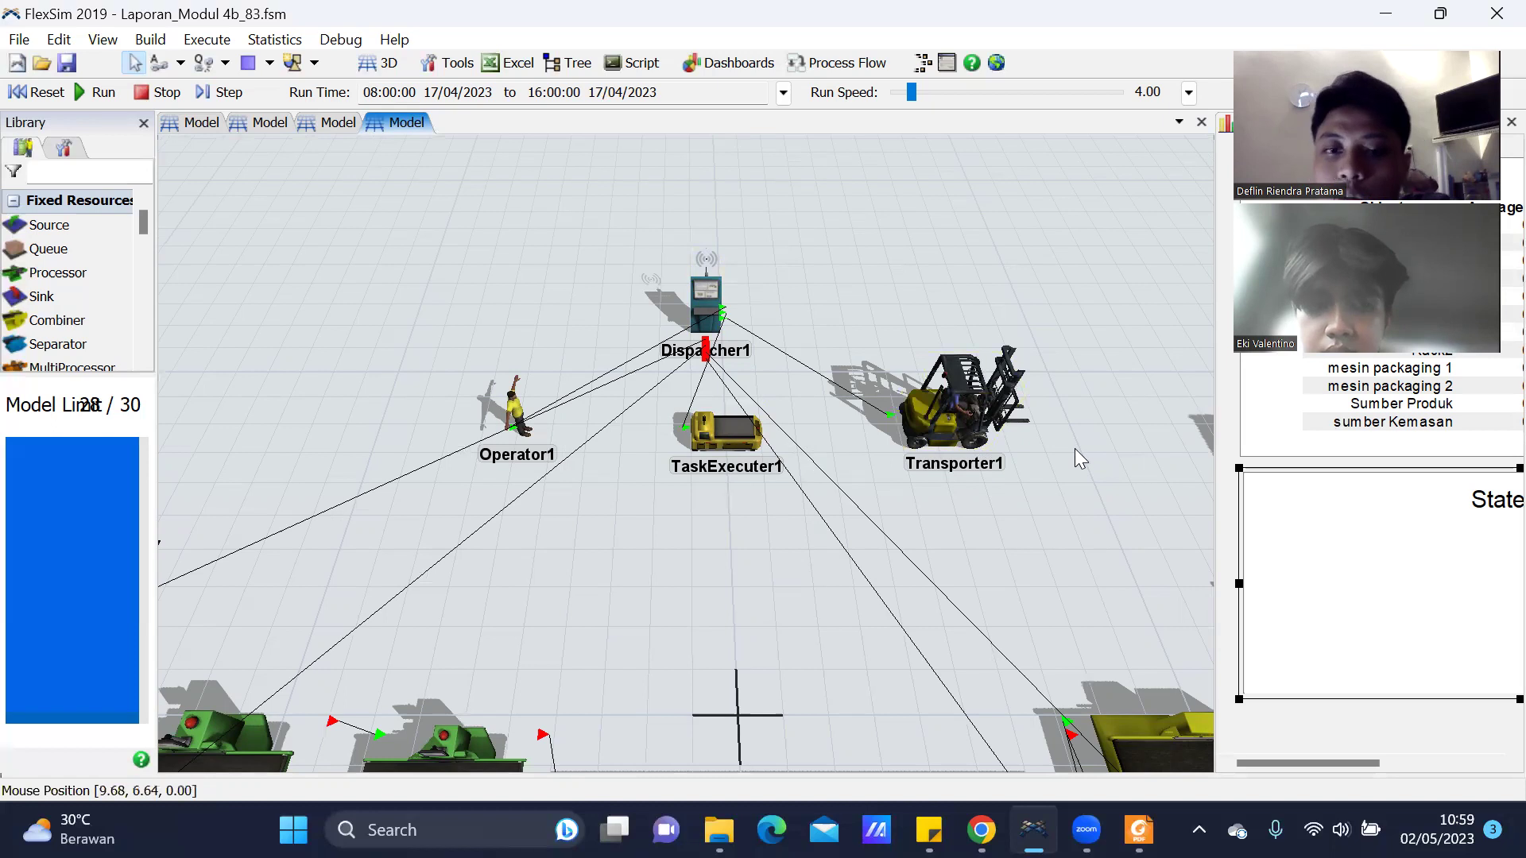
Look over the whole model and return to the links between Sumber Produk, the Bahan Lampu queues and inspeksi.
scroll(1075, 448, down, 5)
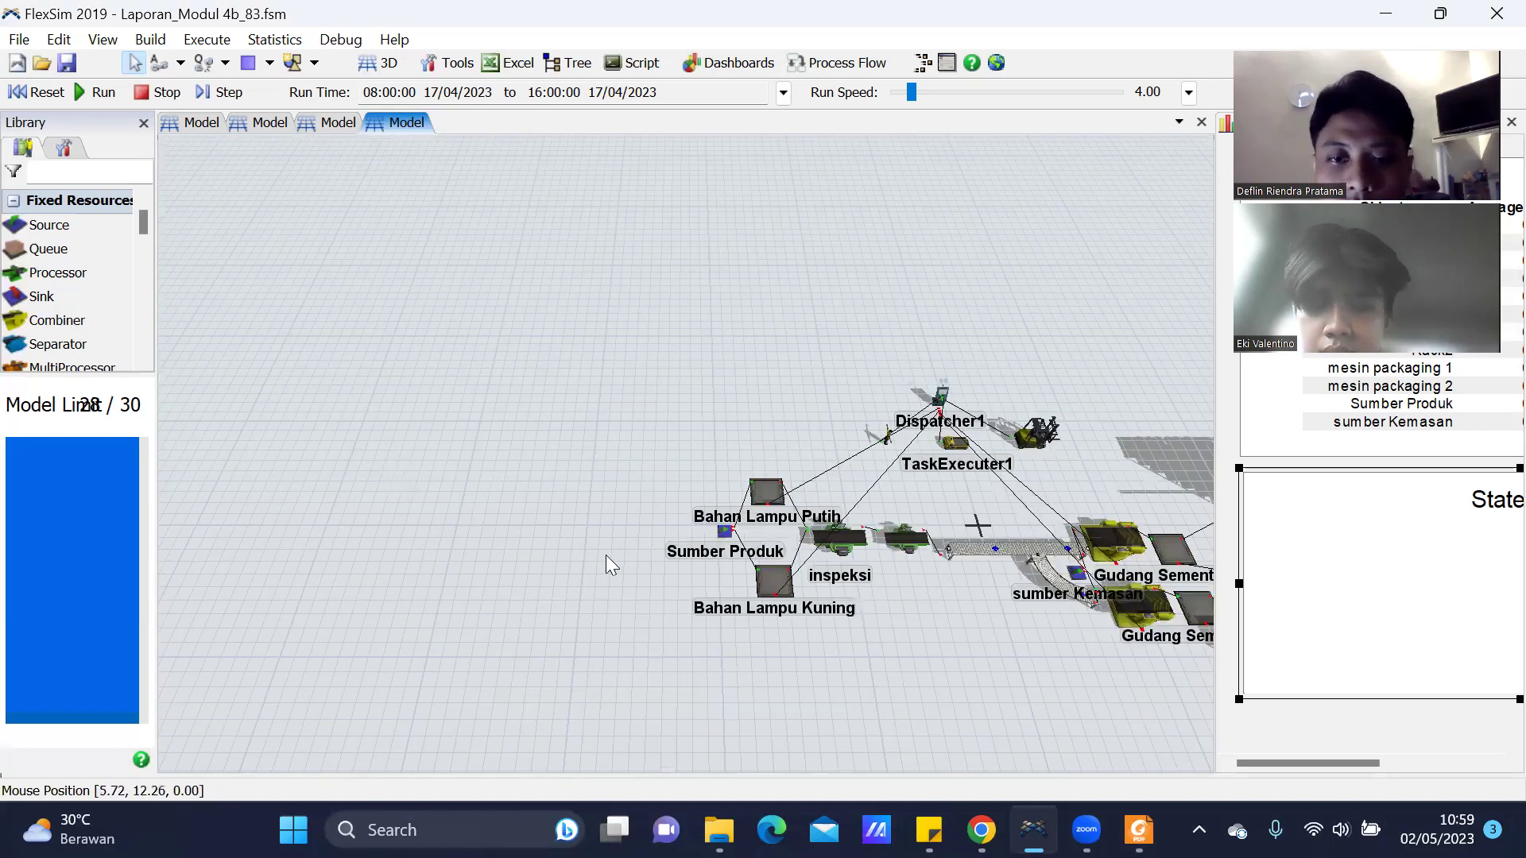
drag(606, 555, 393, 470)
scroll(647, 550, down, 1)
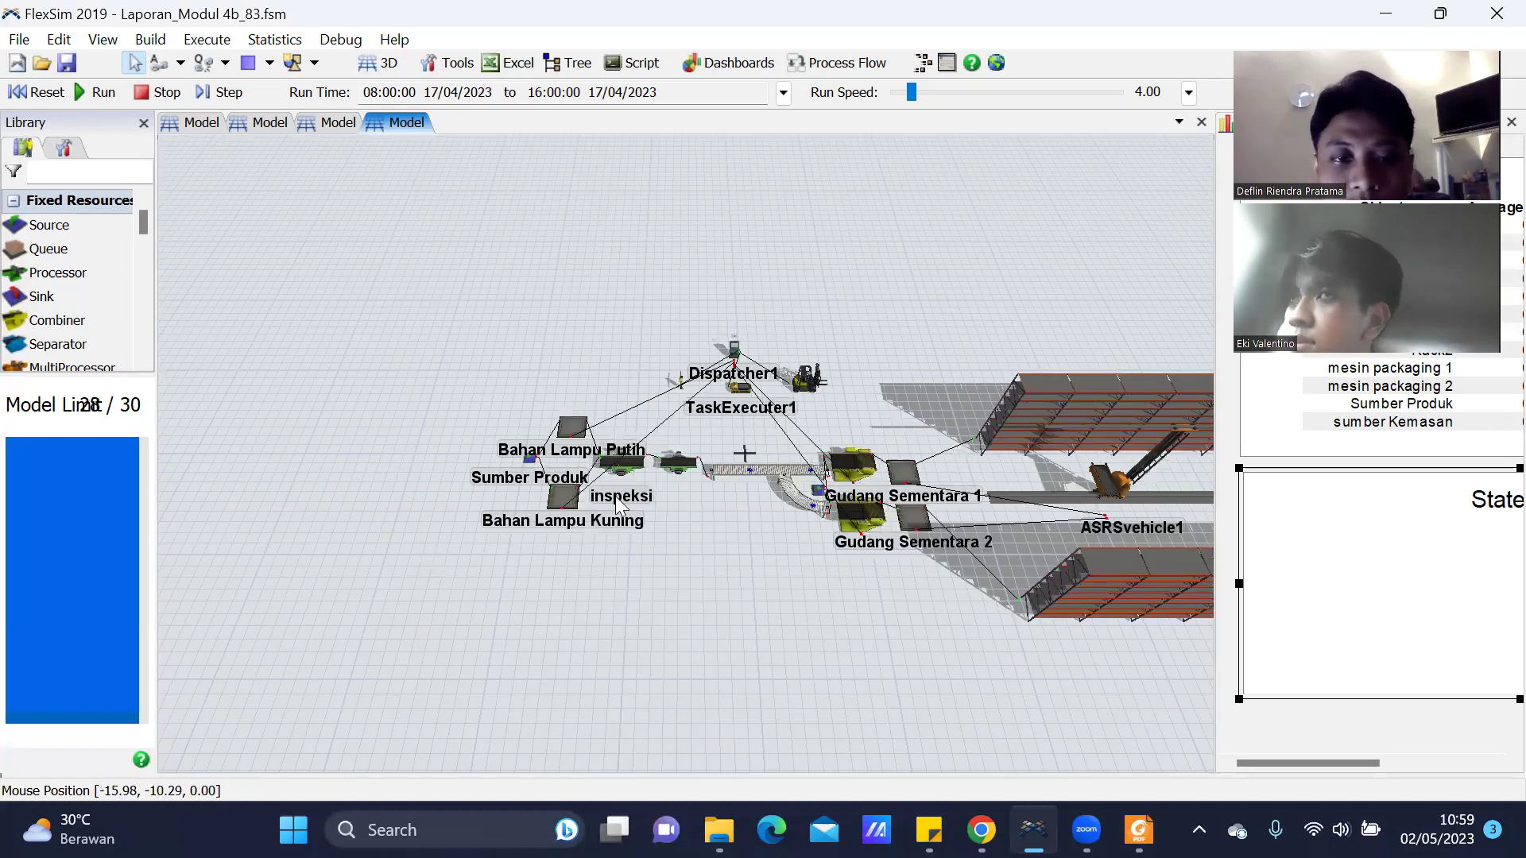
scroll(708, 600, up, 3)
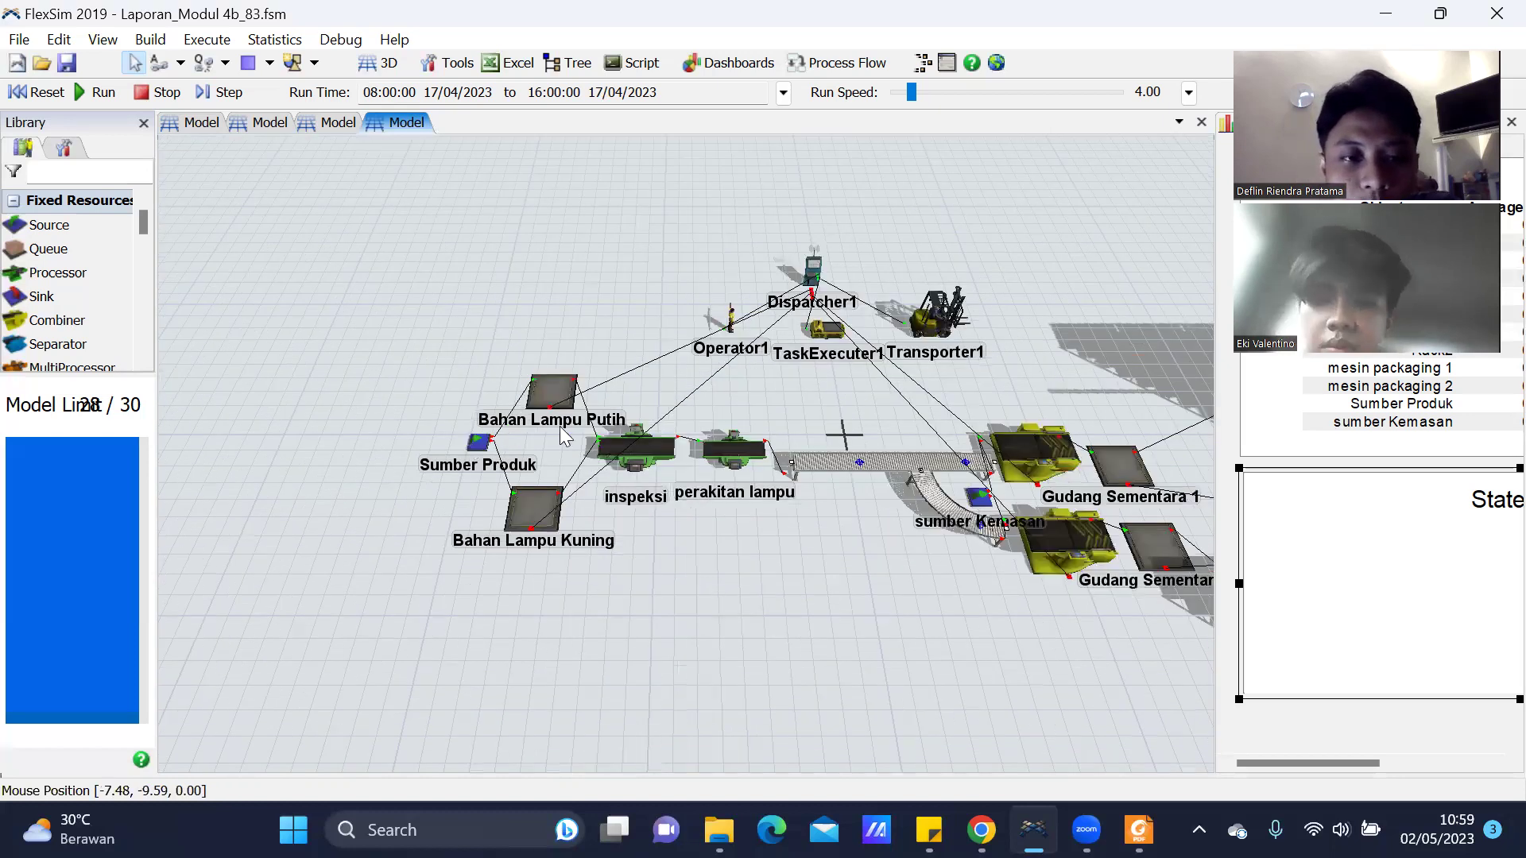
scroll(445, 477, up, 3)
scroll(443, 477, up, 3)
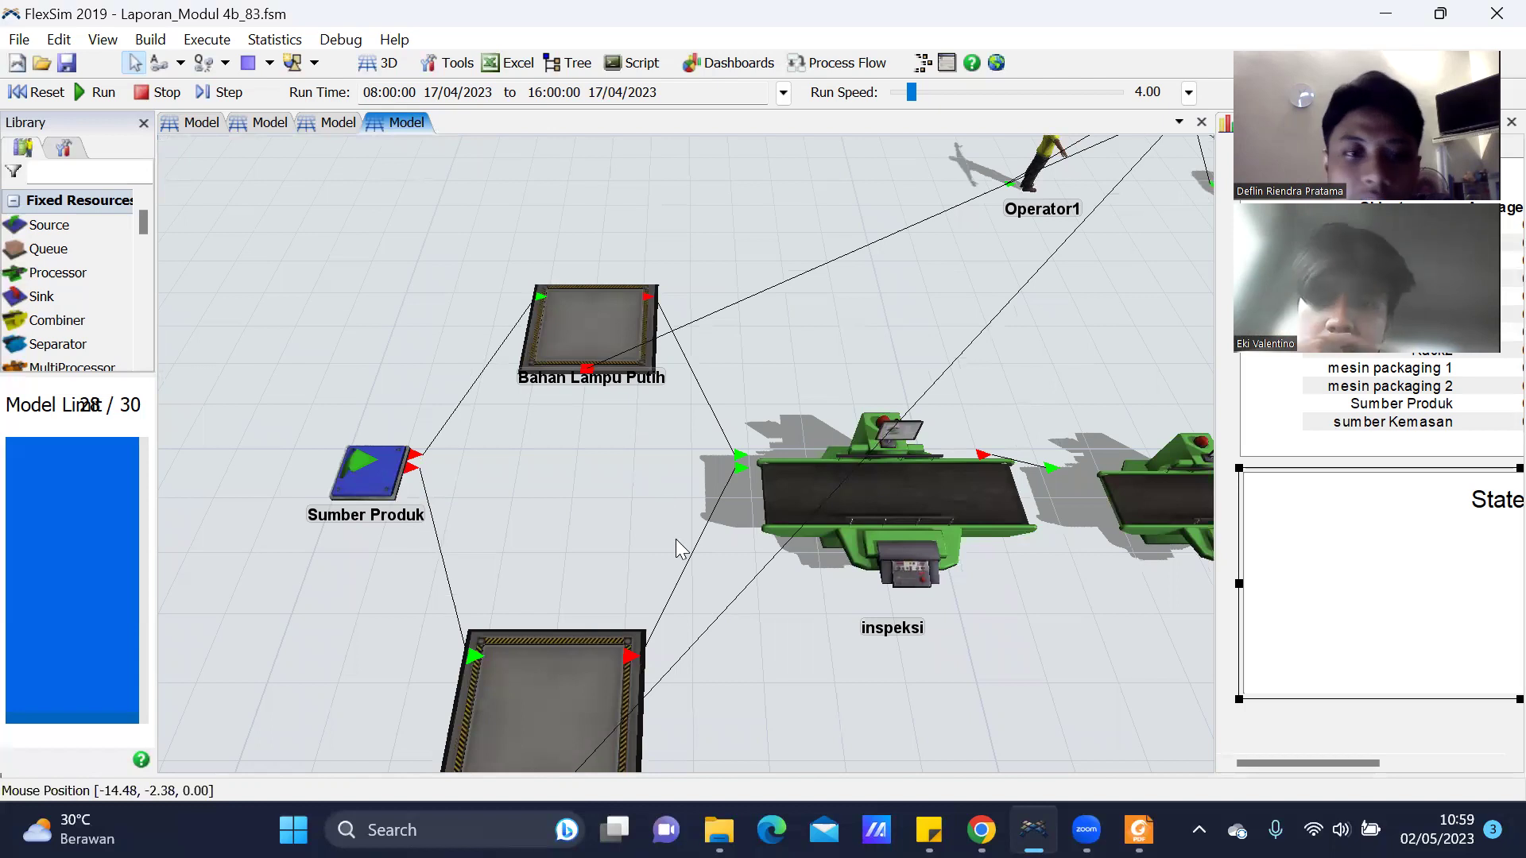
Show the available object connection modes, including Connect Objects and Connect Center Ports, and view the Dispatcher1 links in the model.
click(182, 63)
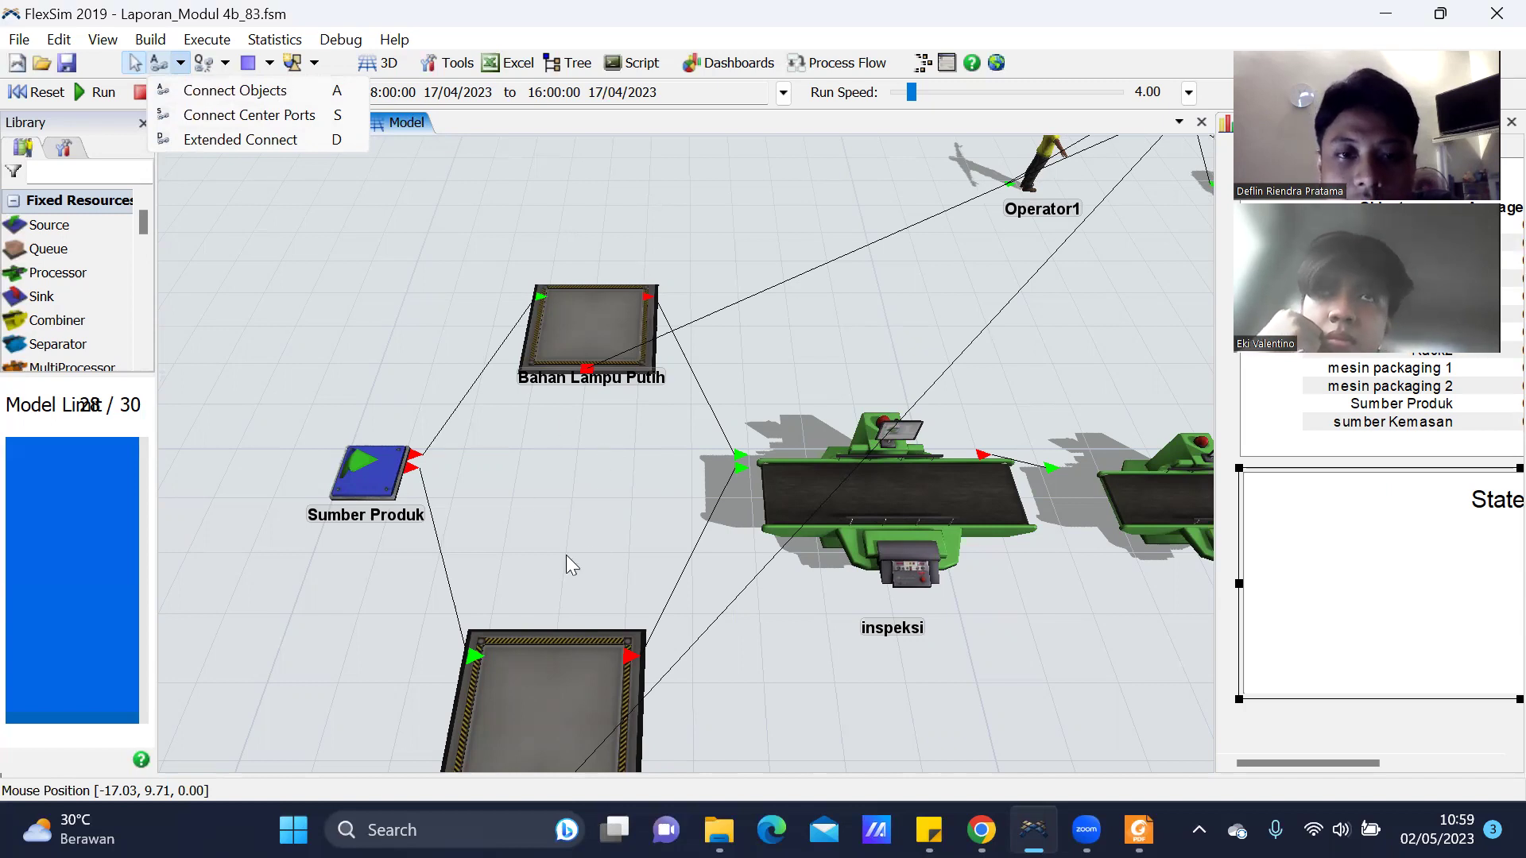
click(554, 486)
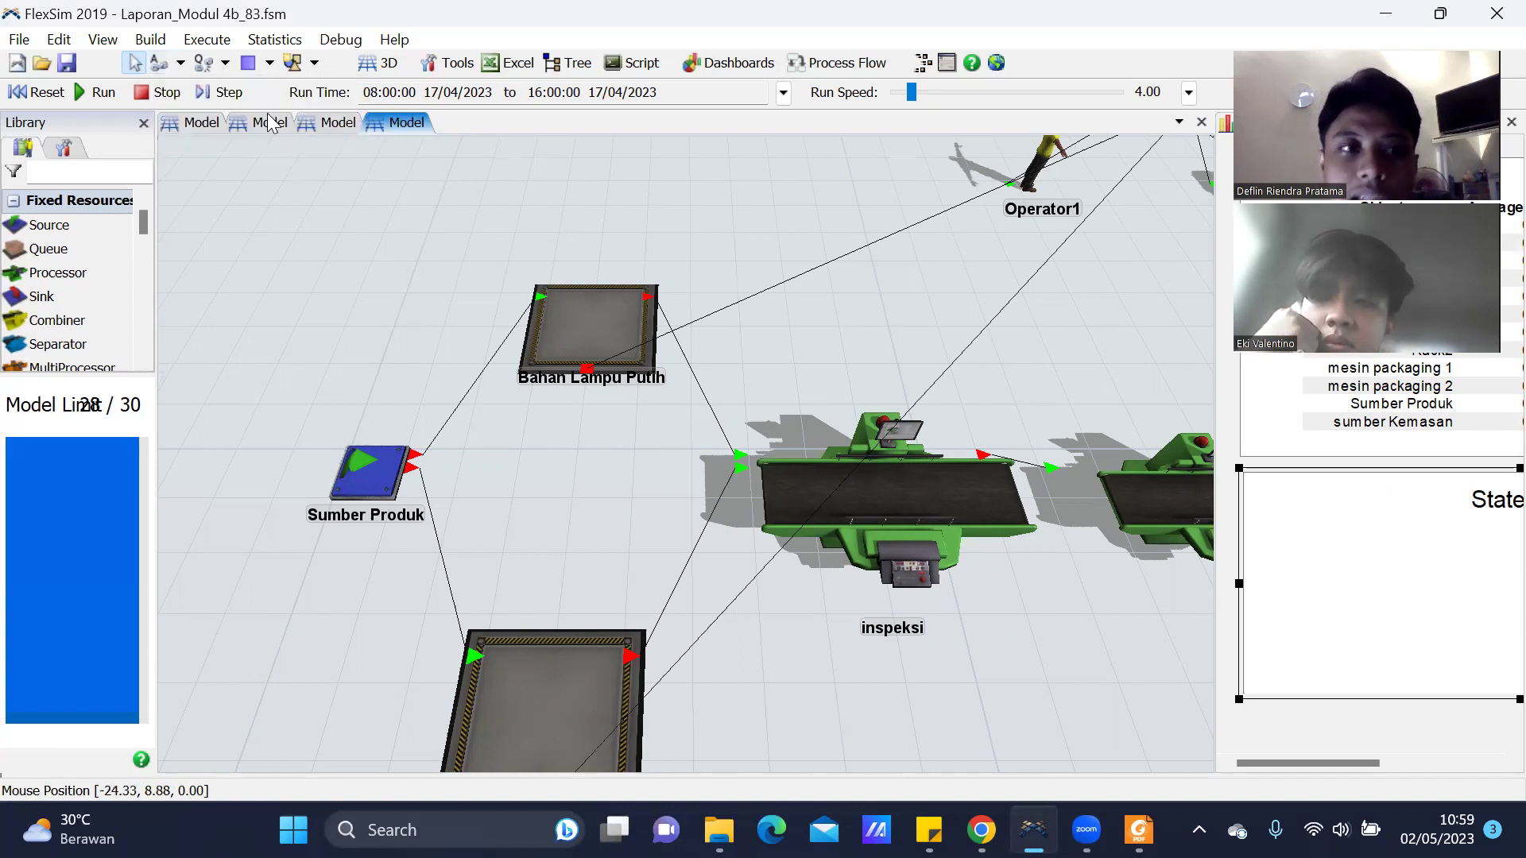
click(181, 63)
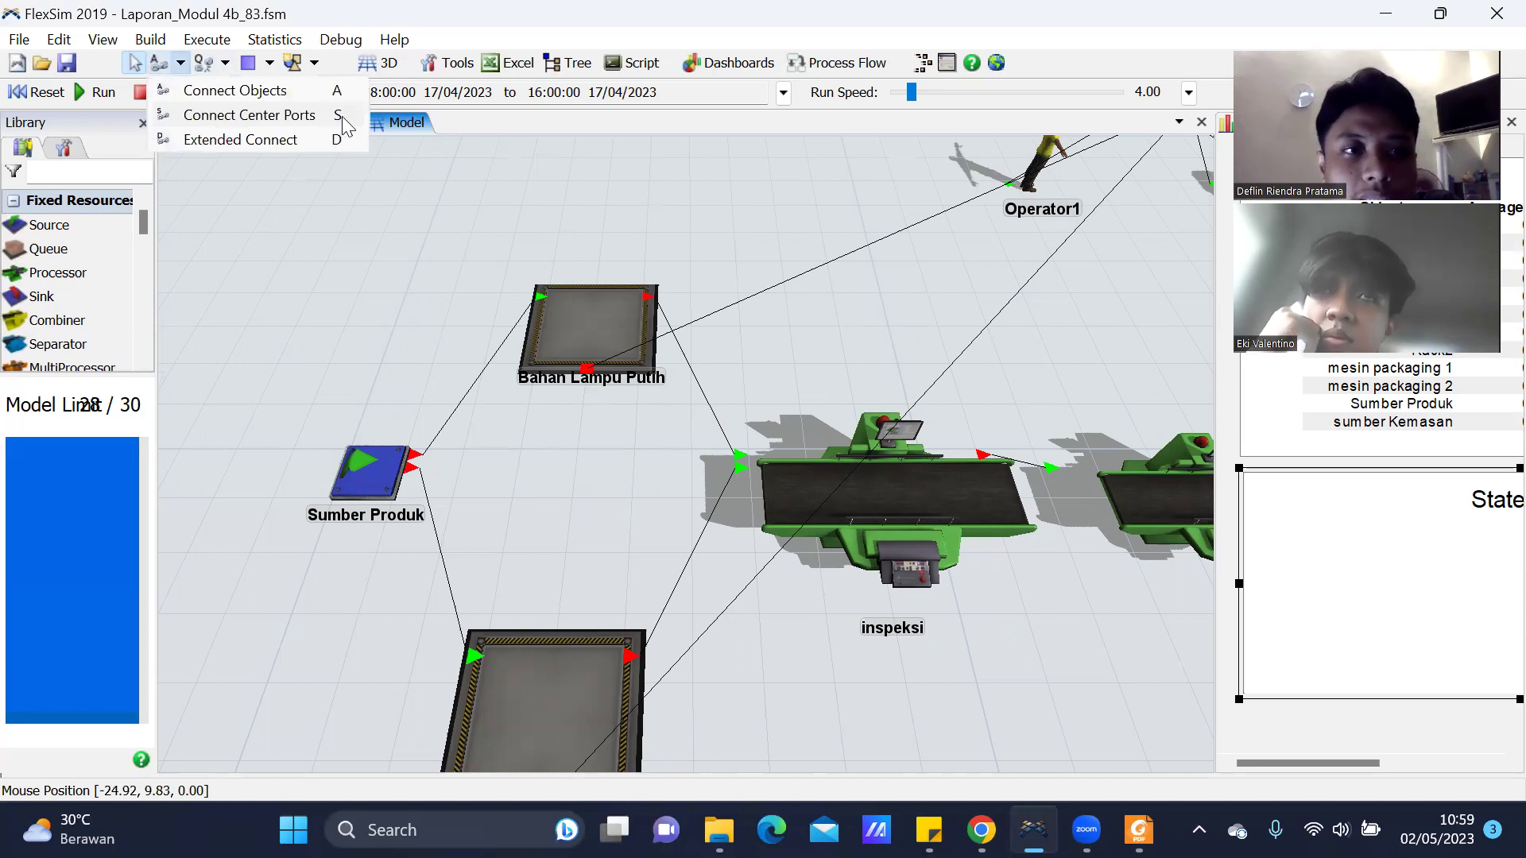
scroll(459, 436, down, 5)
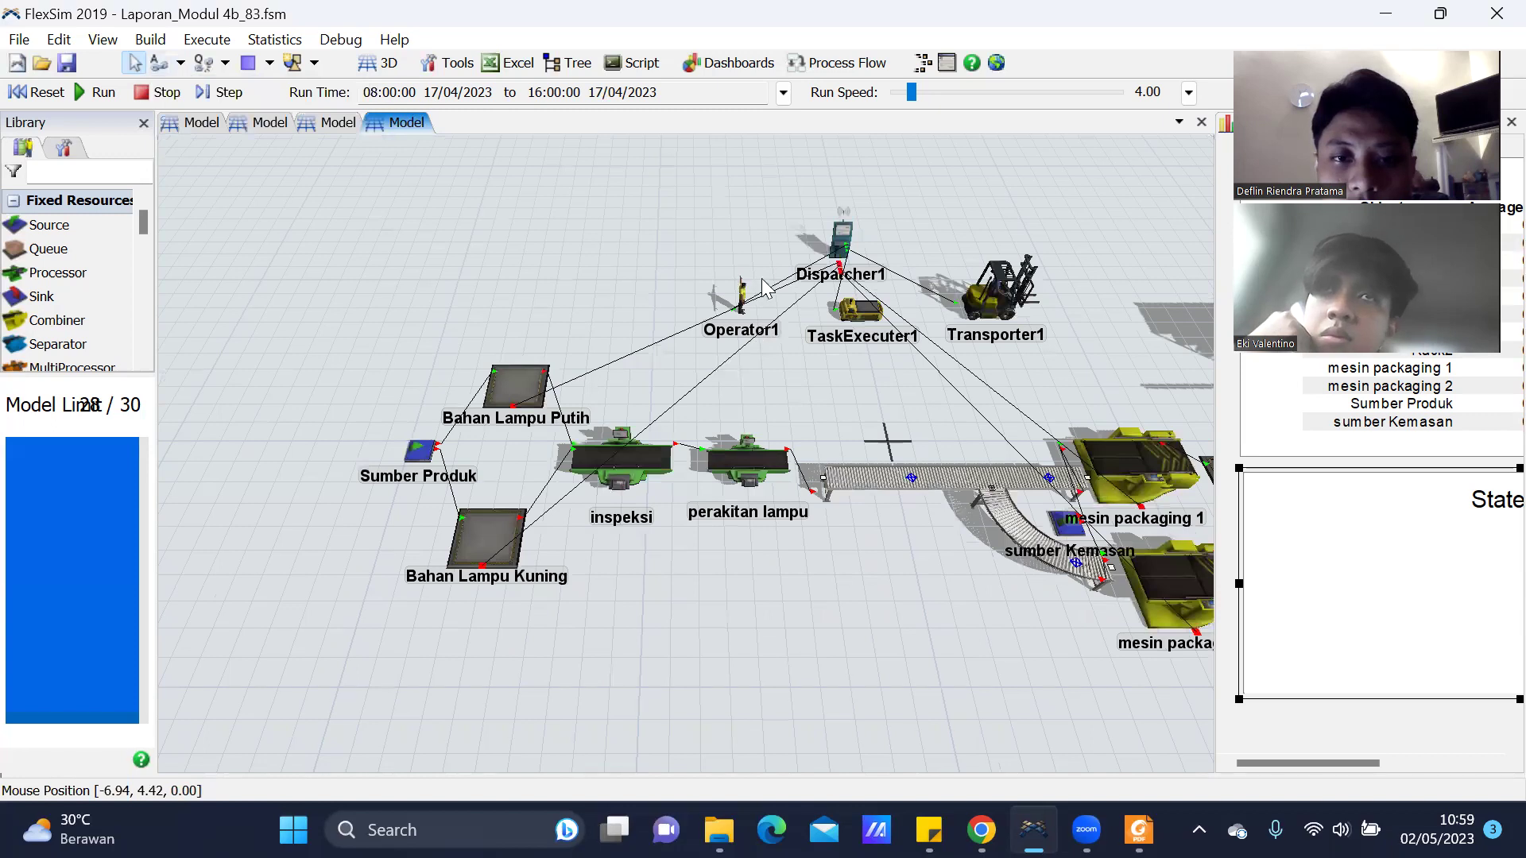
Examine the Dispatcher1 links and the production line from Sumber Produk through inspeksi to perakitan lampu.
scroll(725, 338, up, 2)
scroll(723, 341, up, 2)
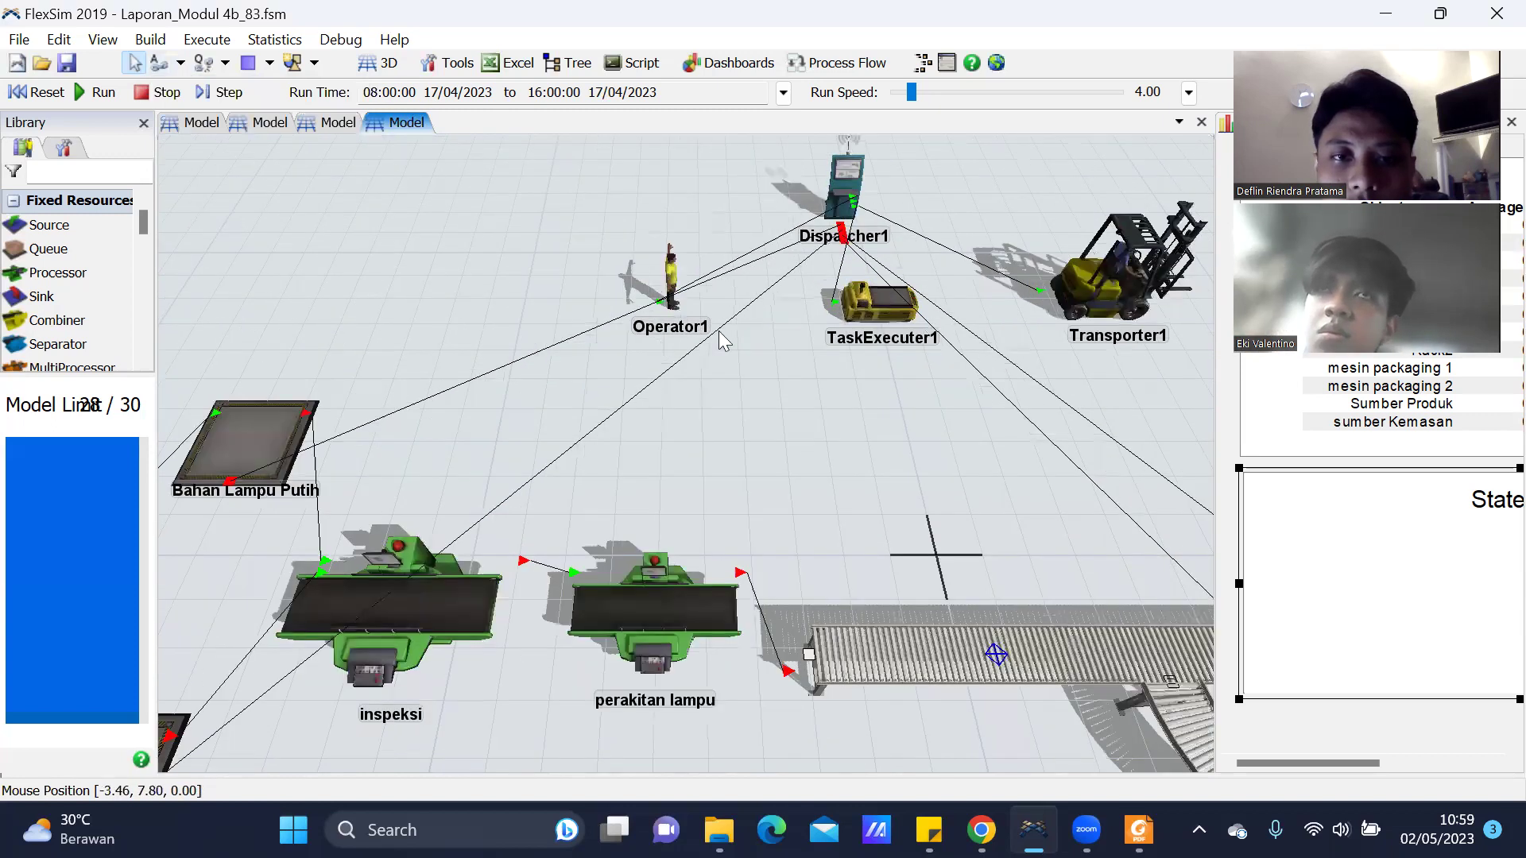
scroll(842, 412, down, 2)
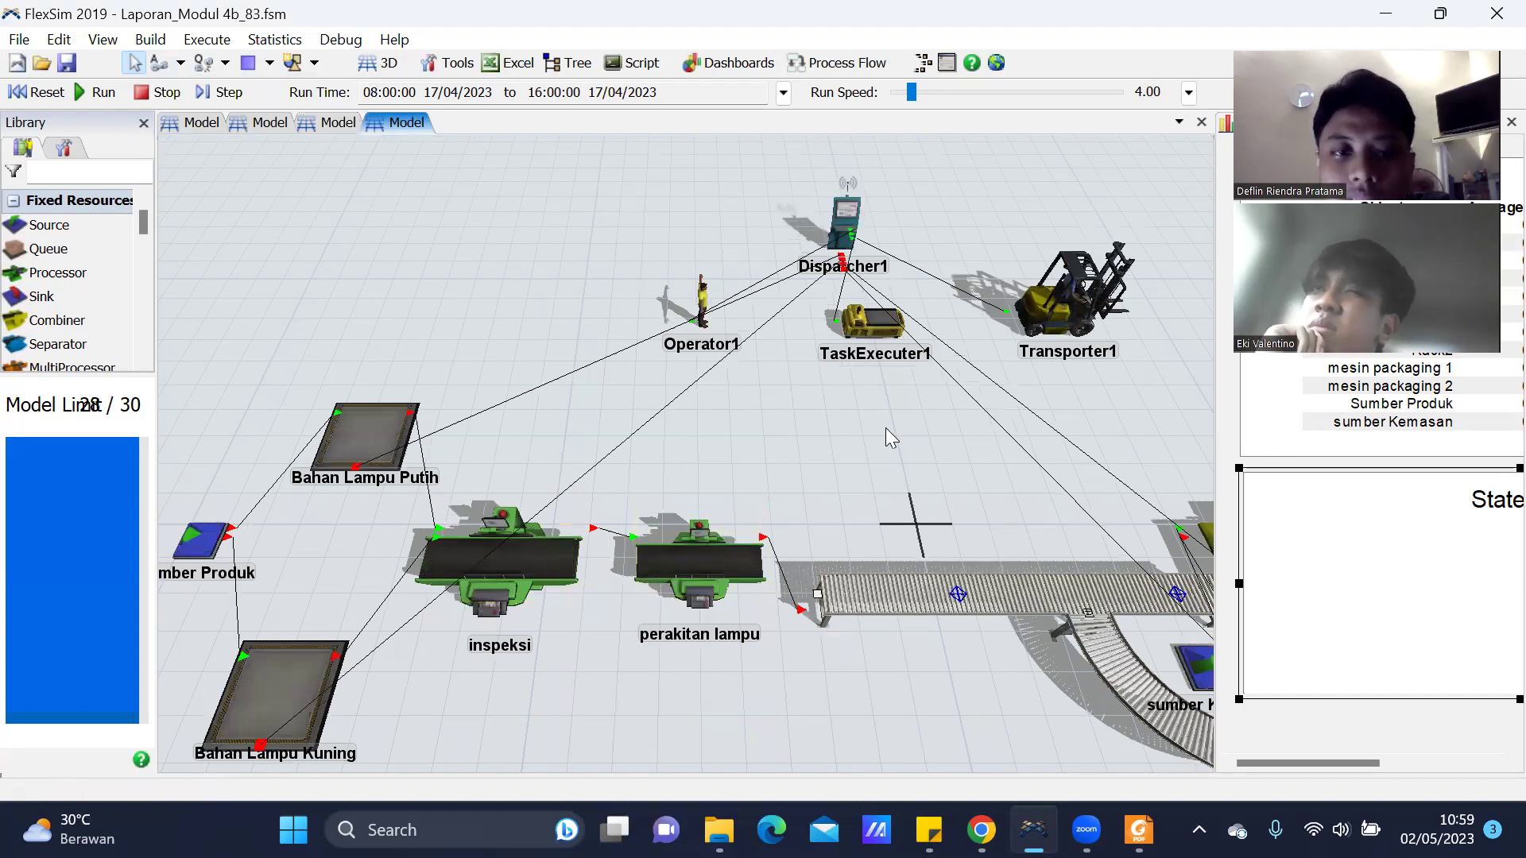
scroll(886, 428, down, 2)
scroll(536, 513, up, 2)
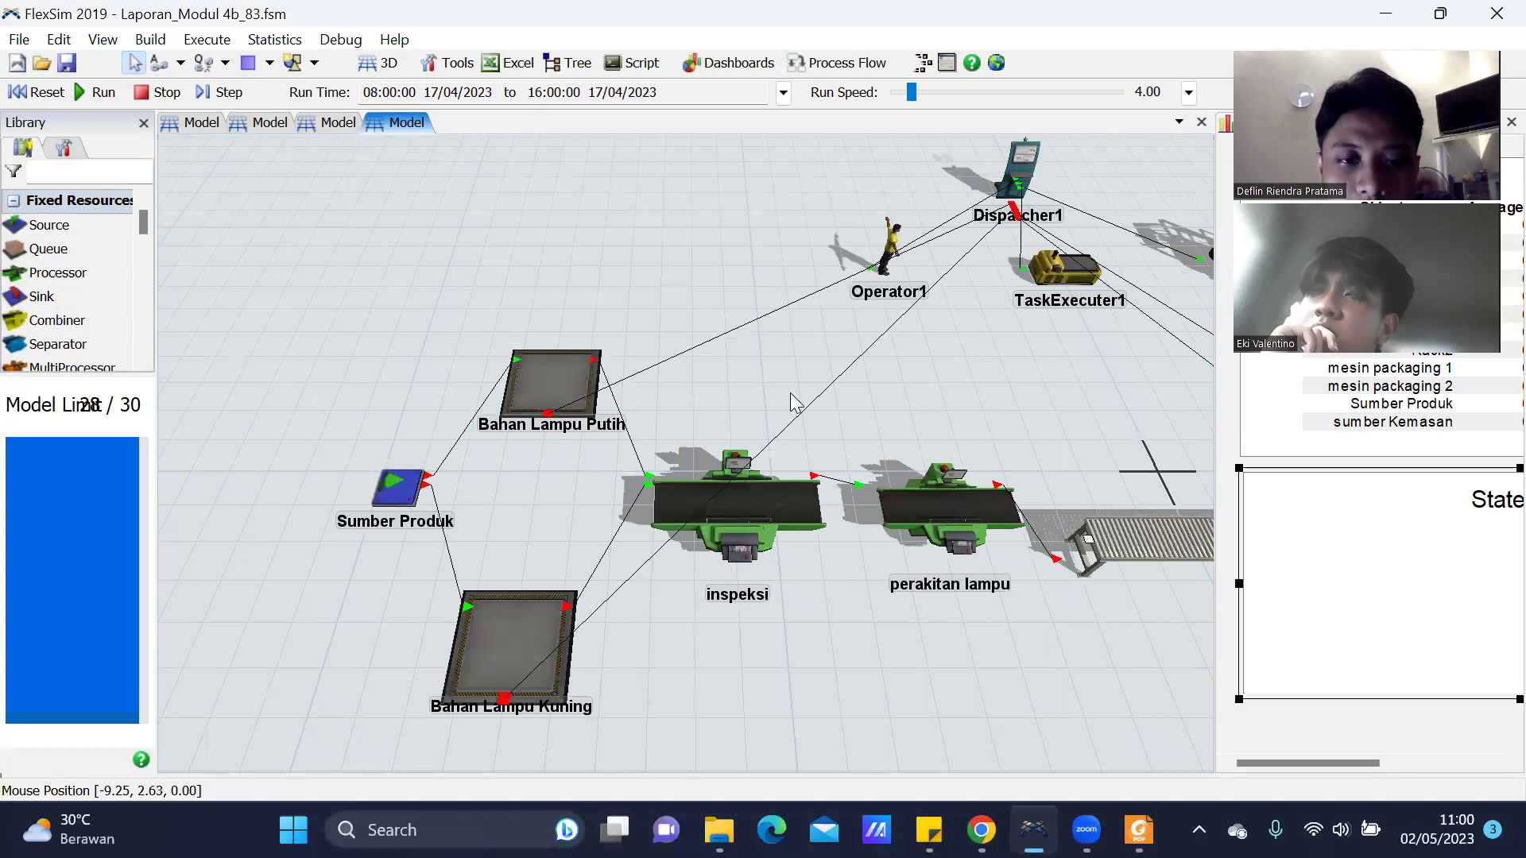
scroll(453, 470, down, 2)
scroll(318, 501, down, 2)
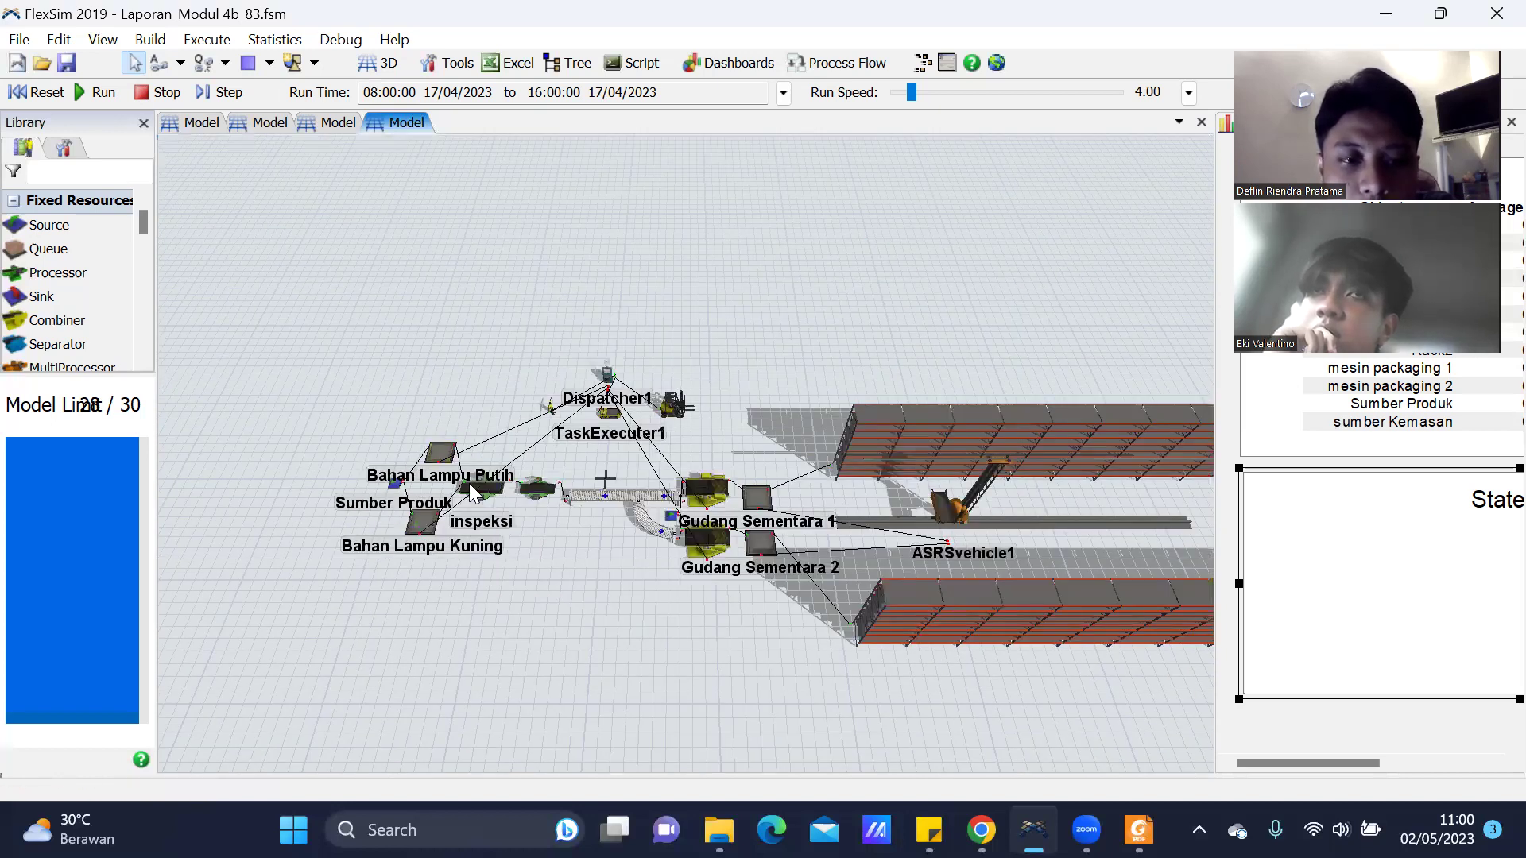
scroll(473, 483, up, 2)
scroll(475, 488, up, 1)
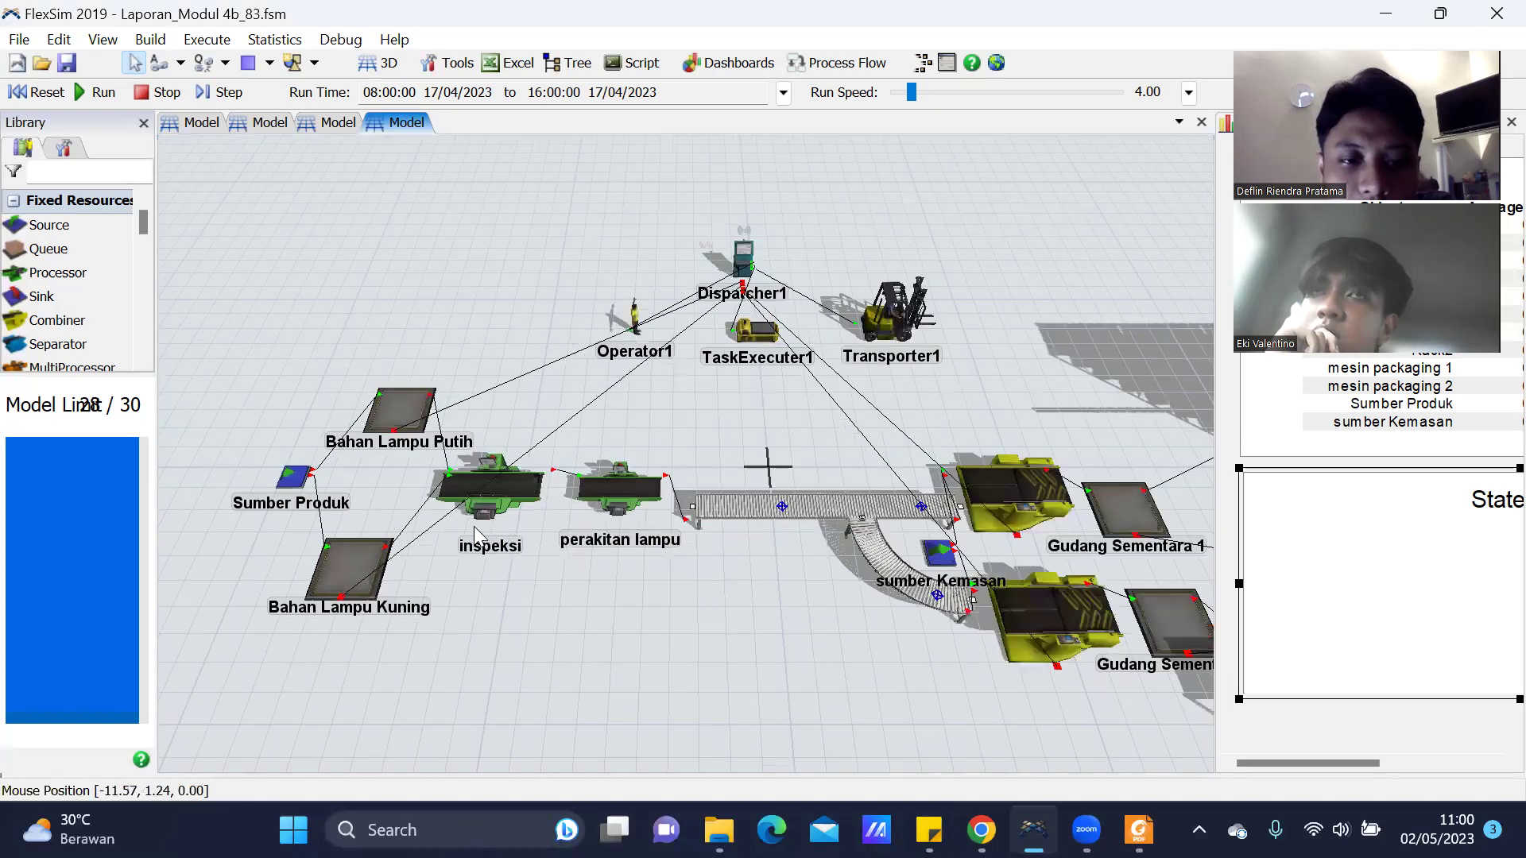
Look over the packaging machines, the Gudang Sementara queues, the racks and ASRSvehicle1 within the whole model.
drag(956, 413, 754, 422)
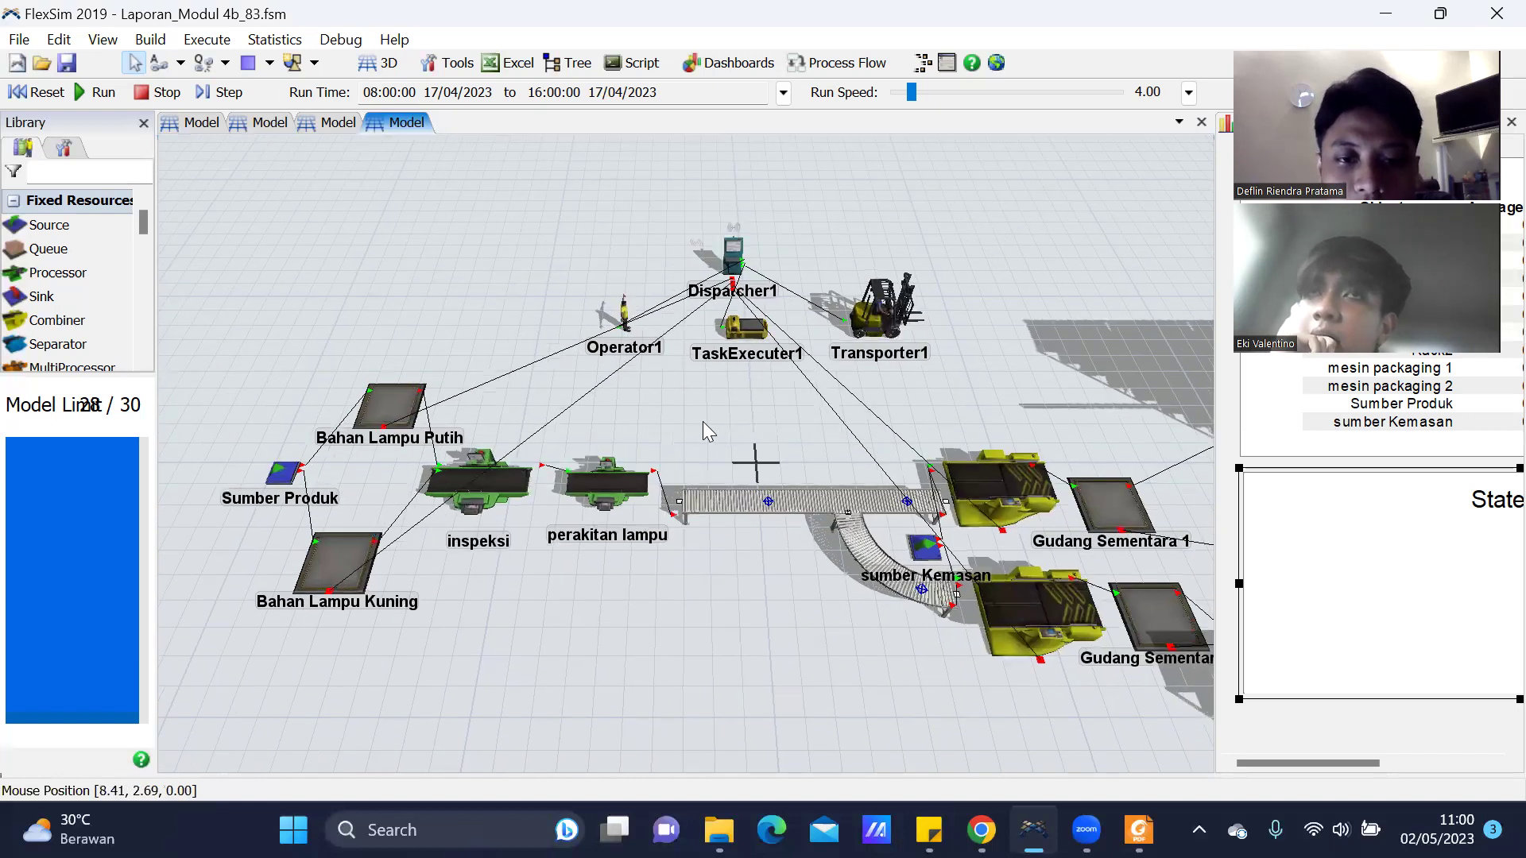
drag(864, 292, 861, 288)
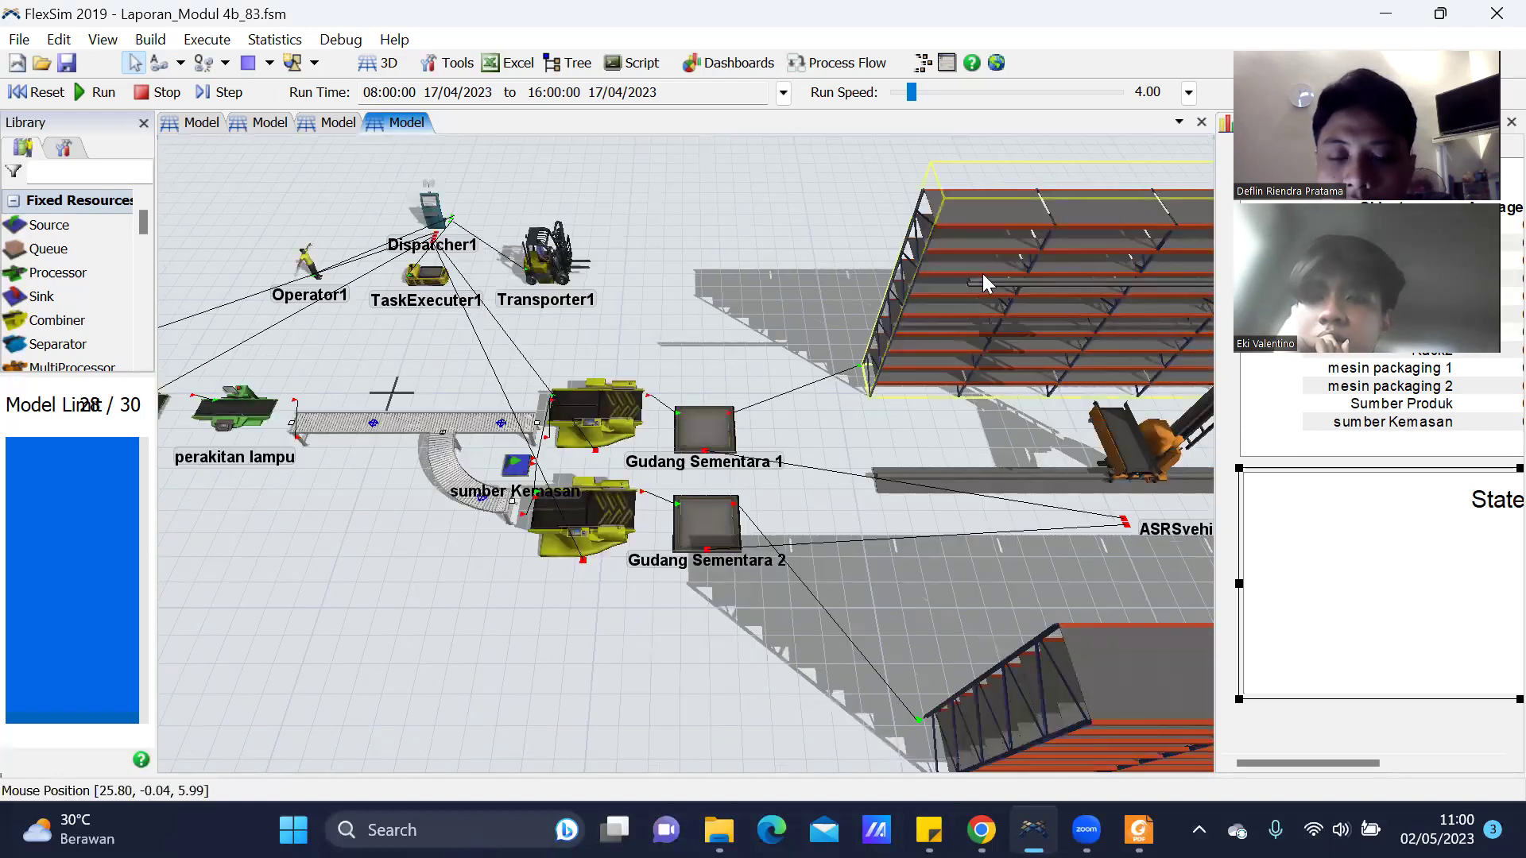
scroll(1032, 570, down, 3)
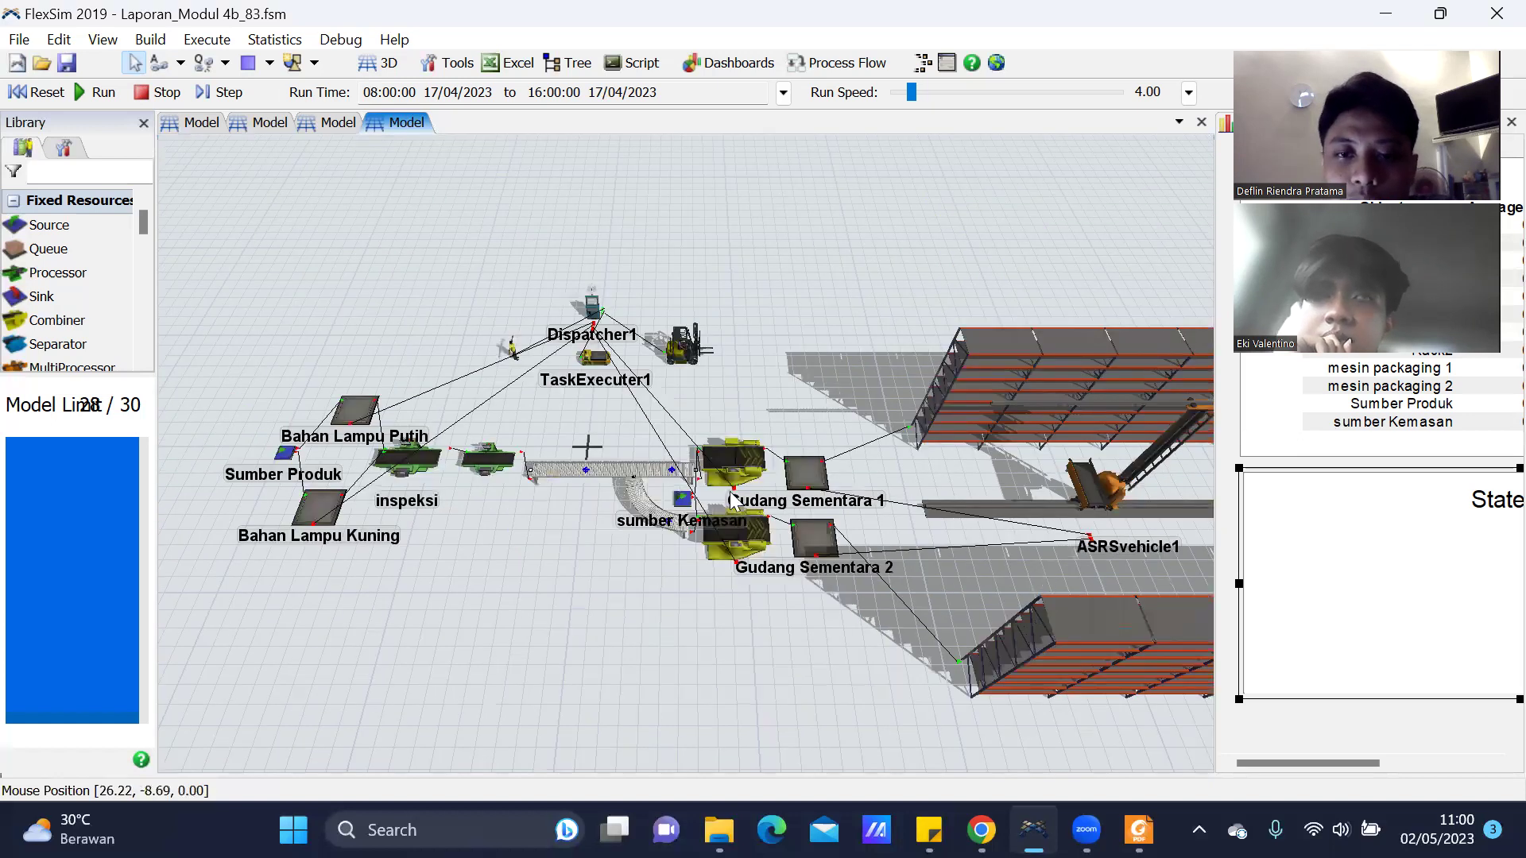
scroll(410, 448, down, 1)
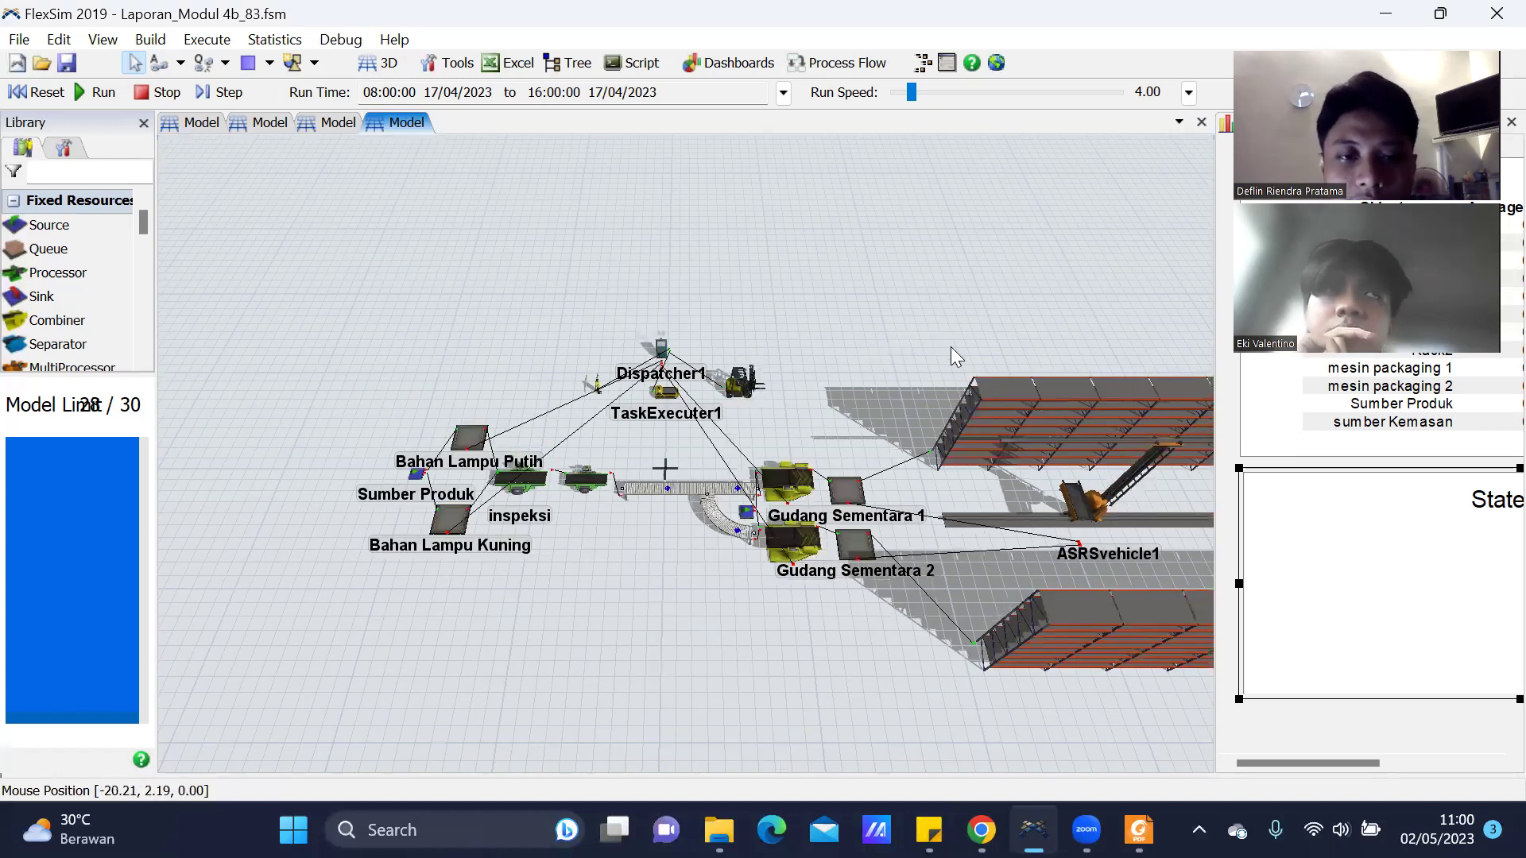
Review the source properties of Sumber Produk, show its FlowItem Class options, pick Box and accept the dialog.
scroll(783, 525, up, 3)
scroll(782, 525, down, 2)
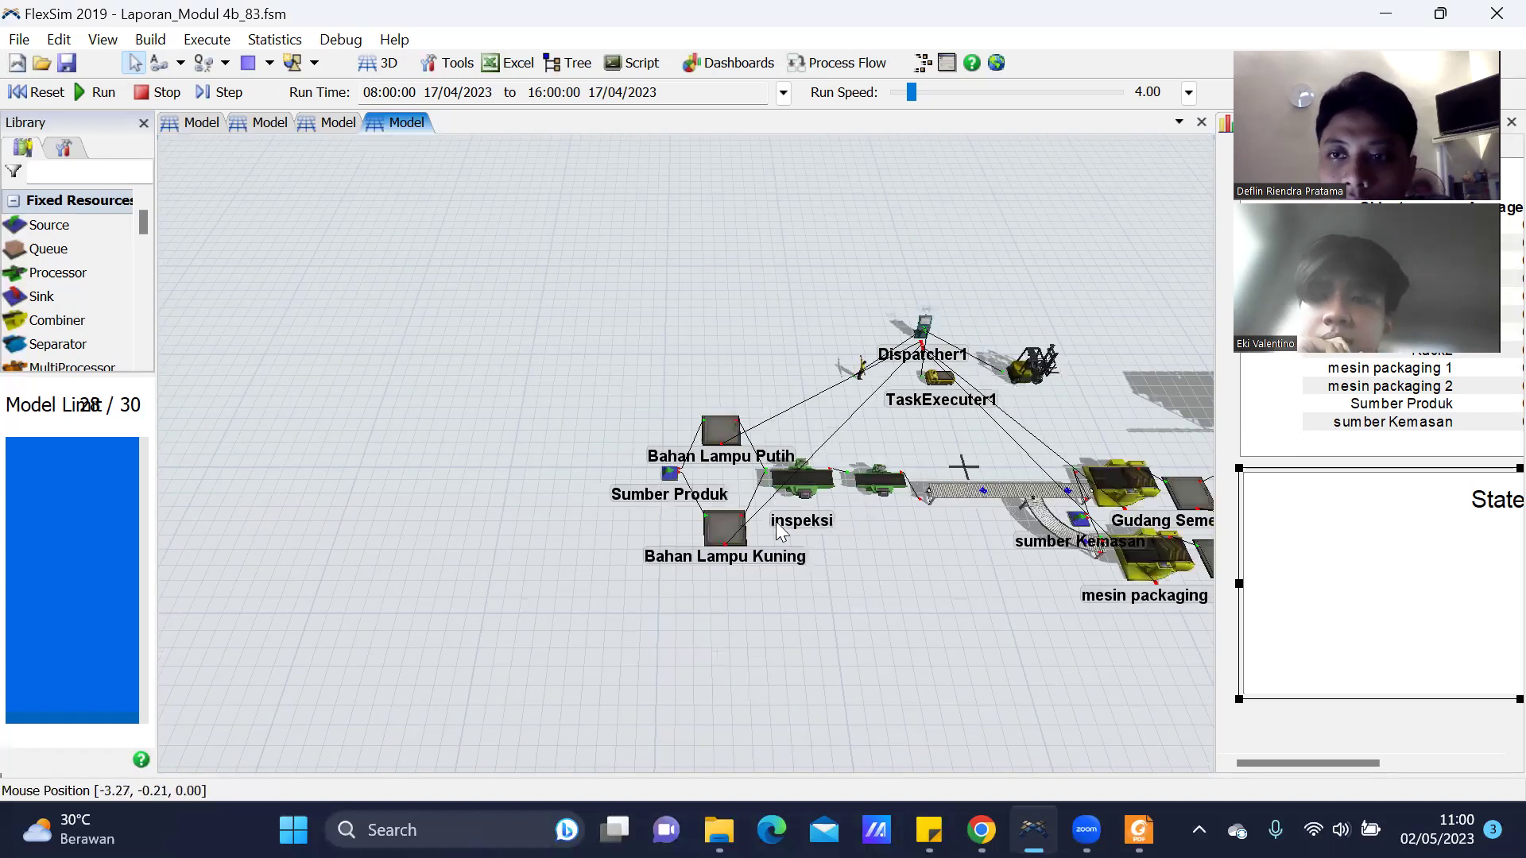
scroll(737, 495, up, 2)
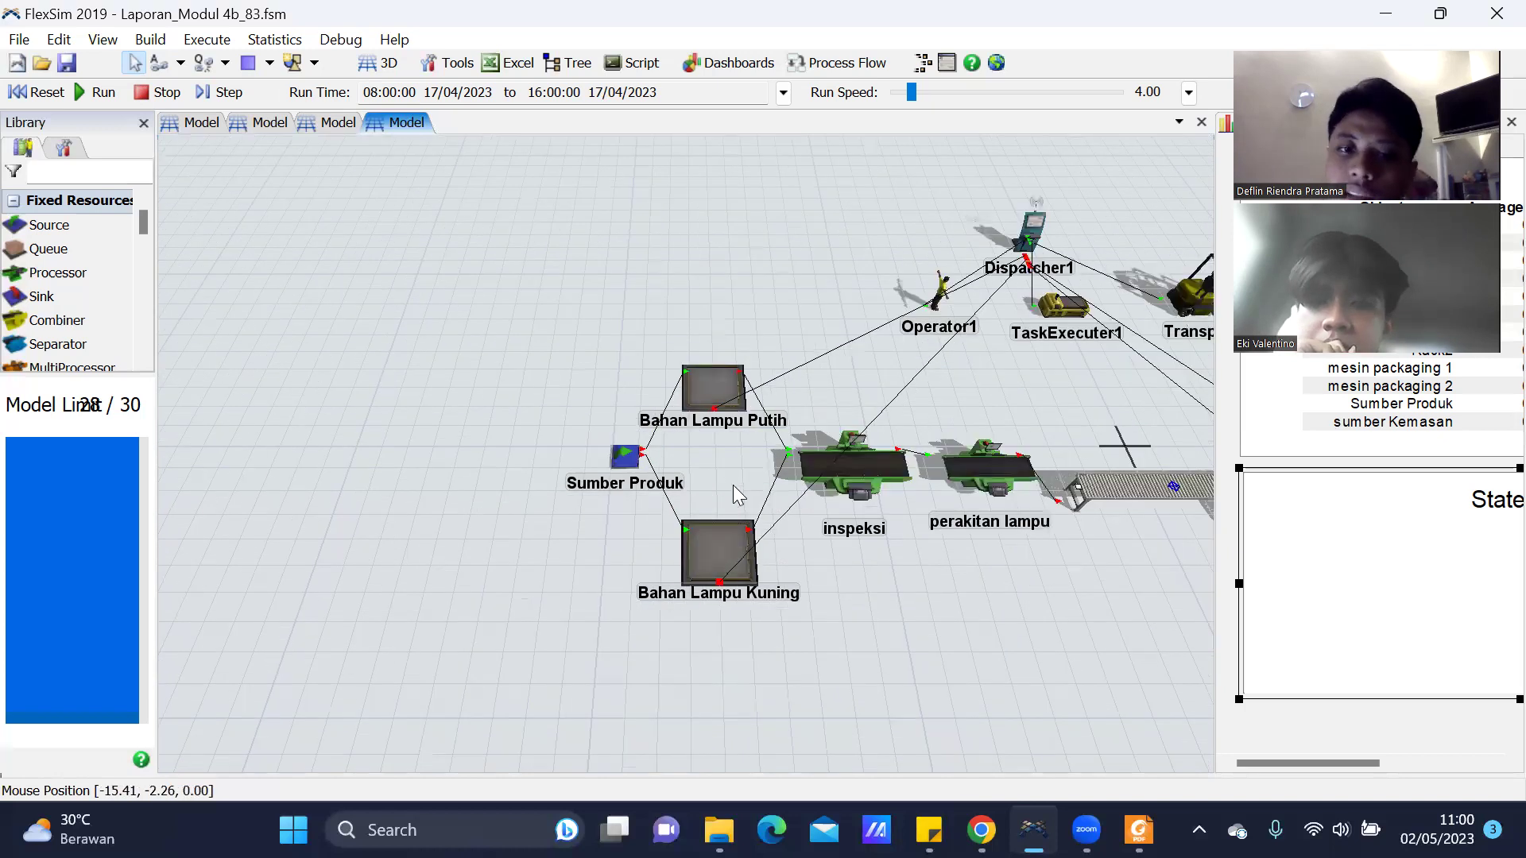
scroll(511, 439, up, 3)
click(507, 404)
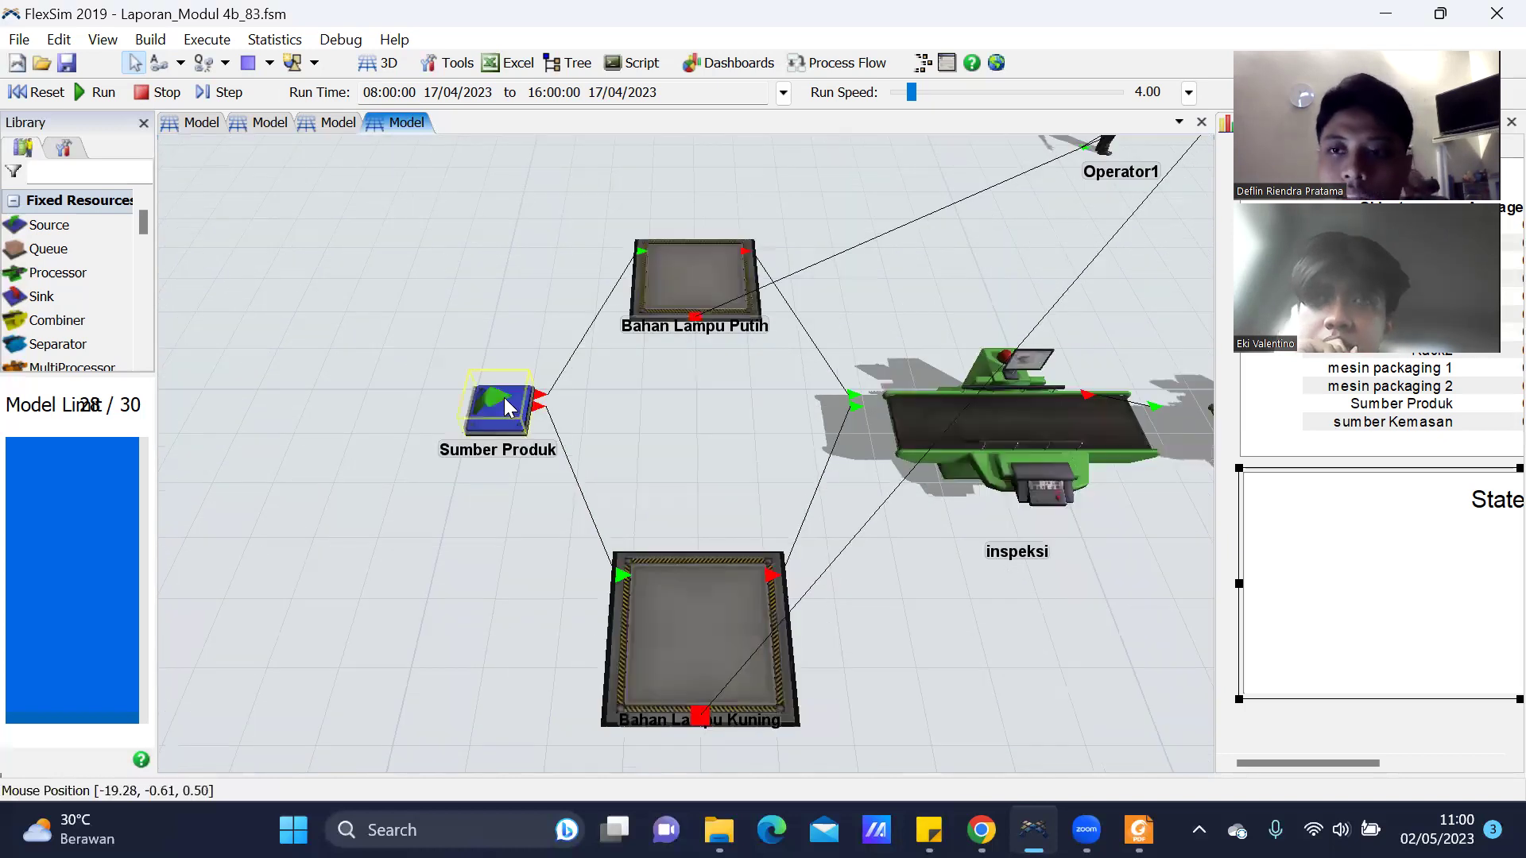
right_click(504, 399)
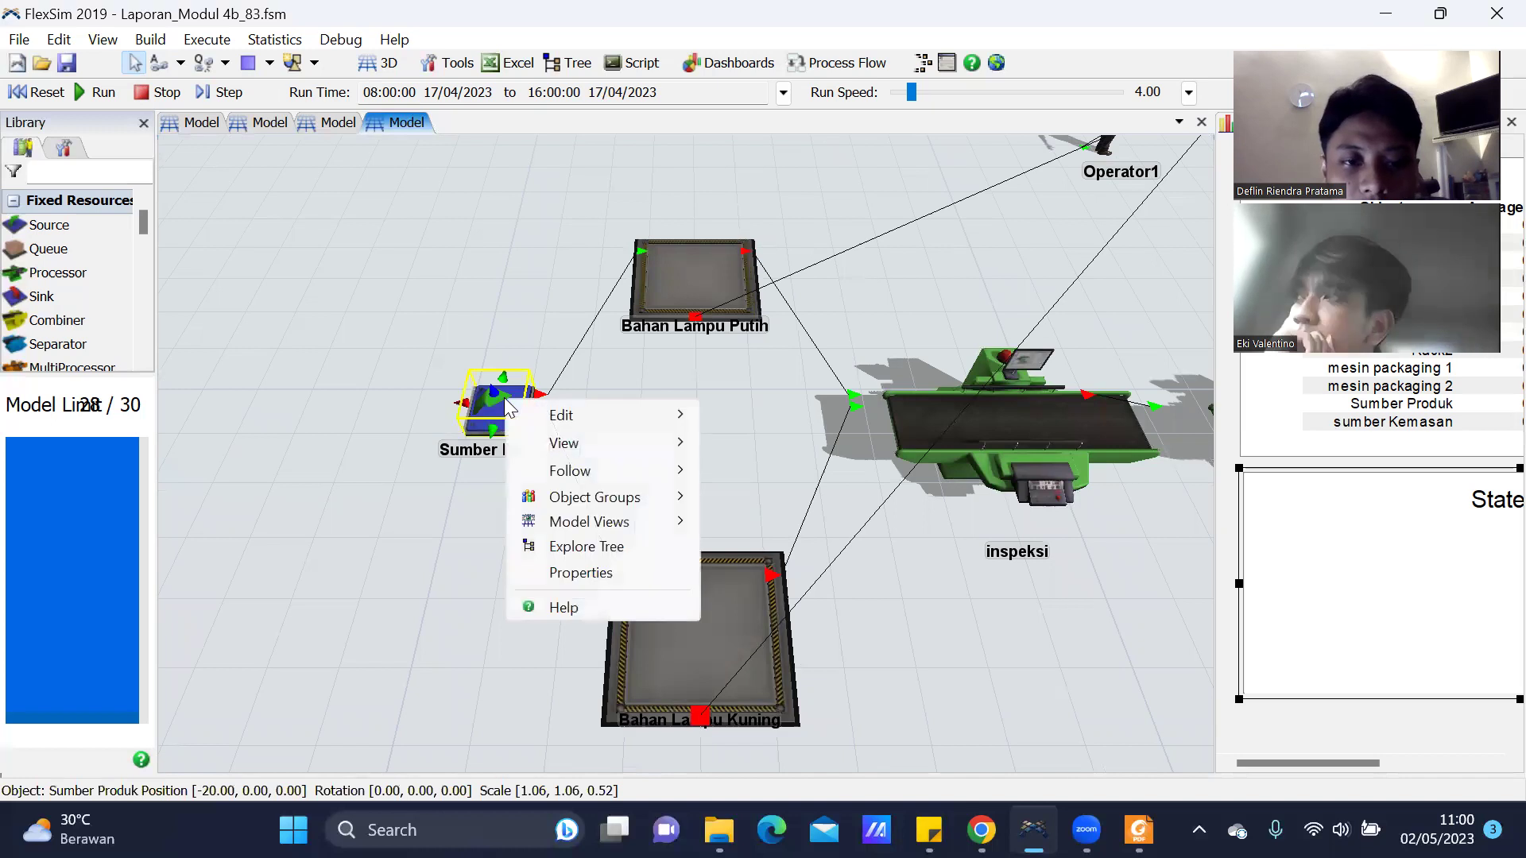
click(581, 574)
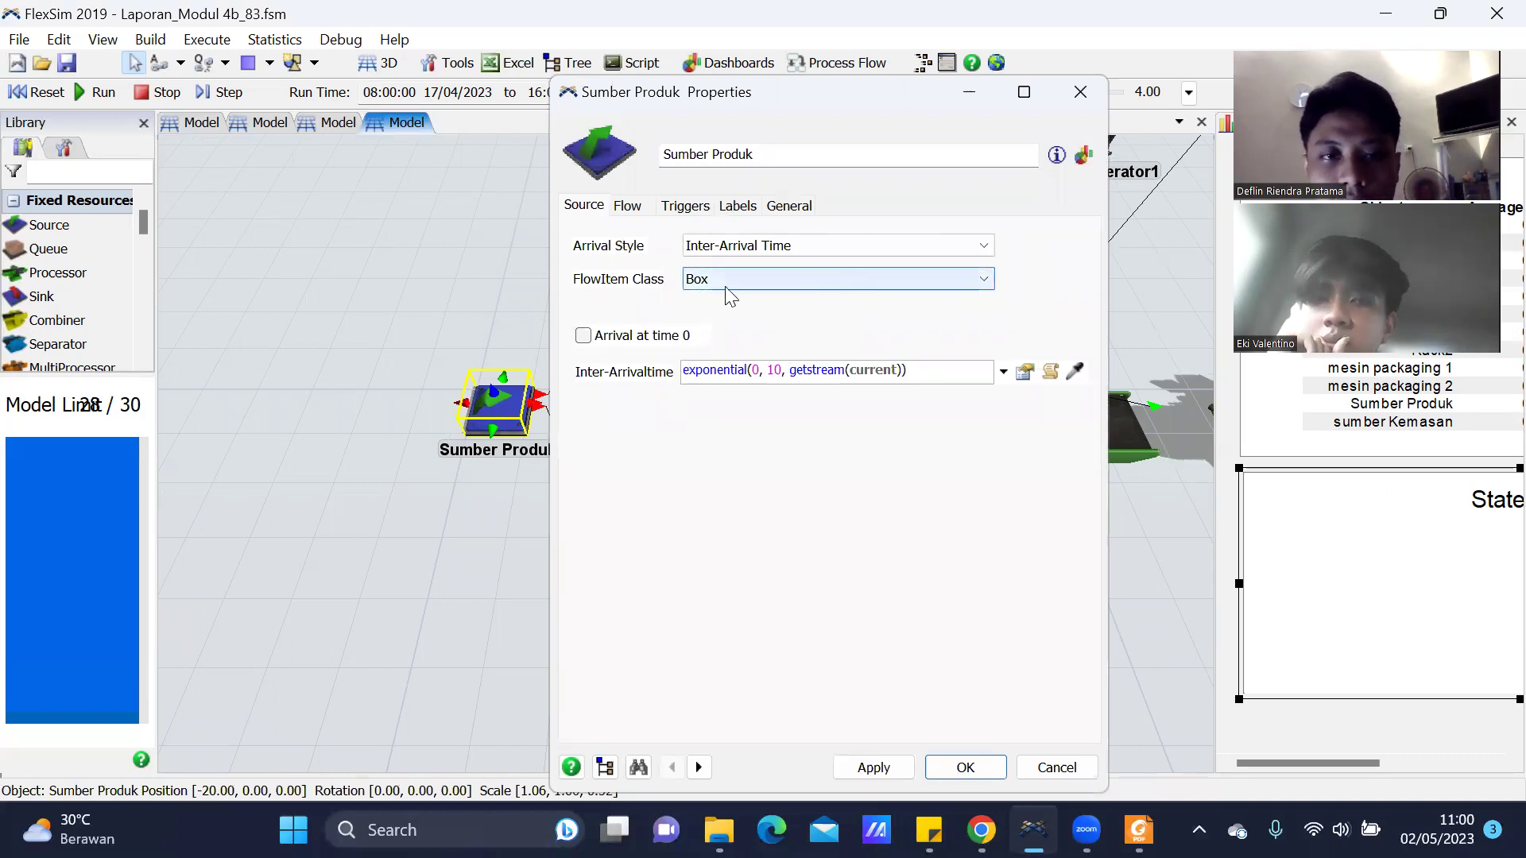
click(888, 285)
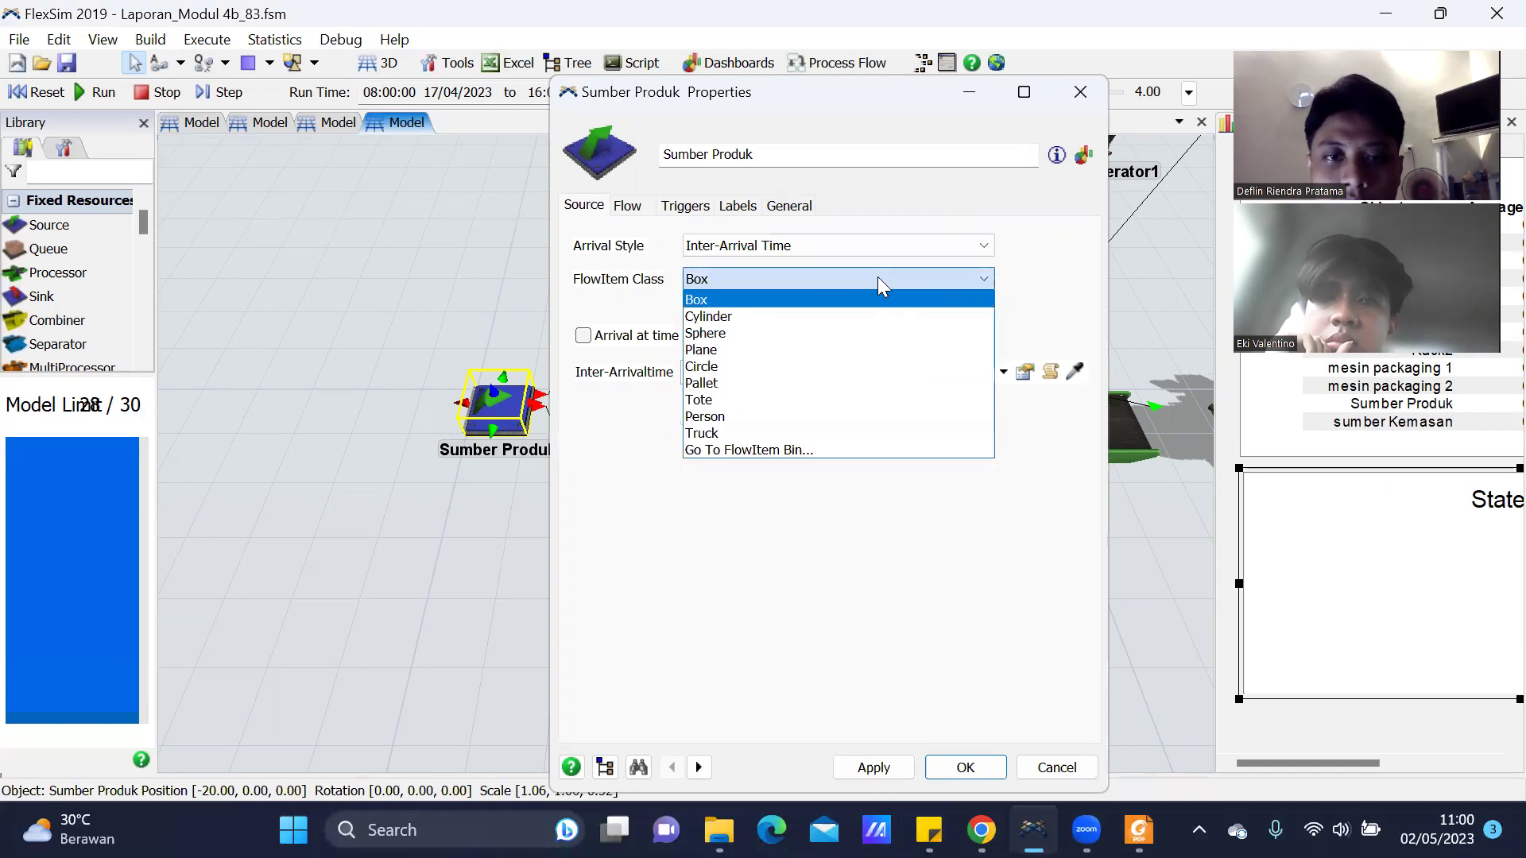
click(865, 296)
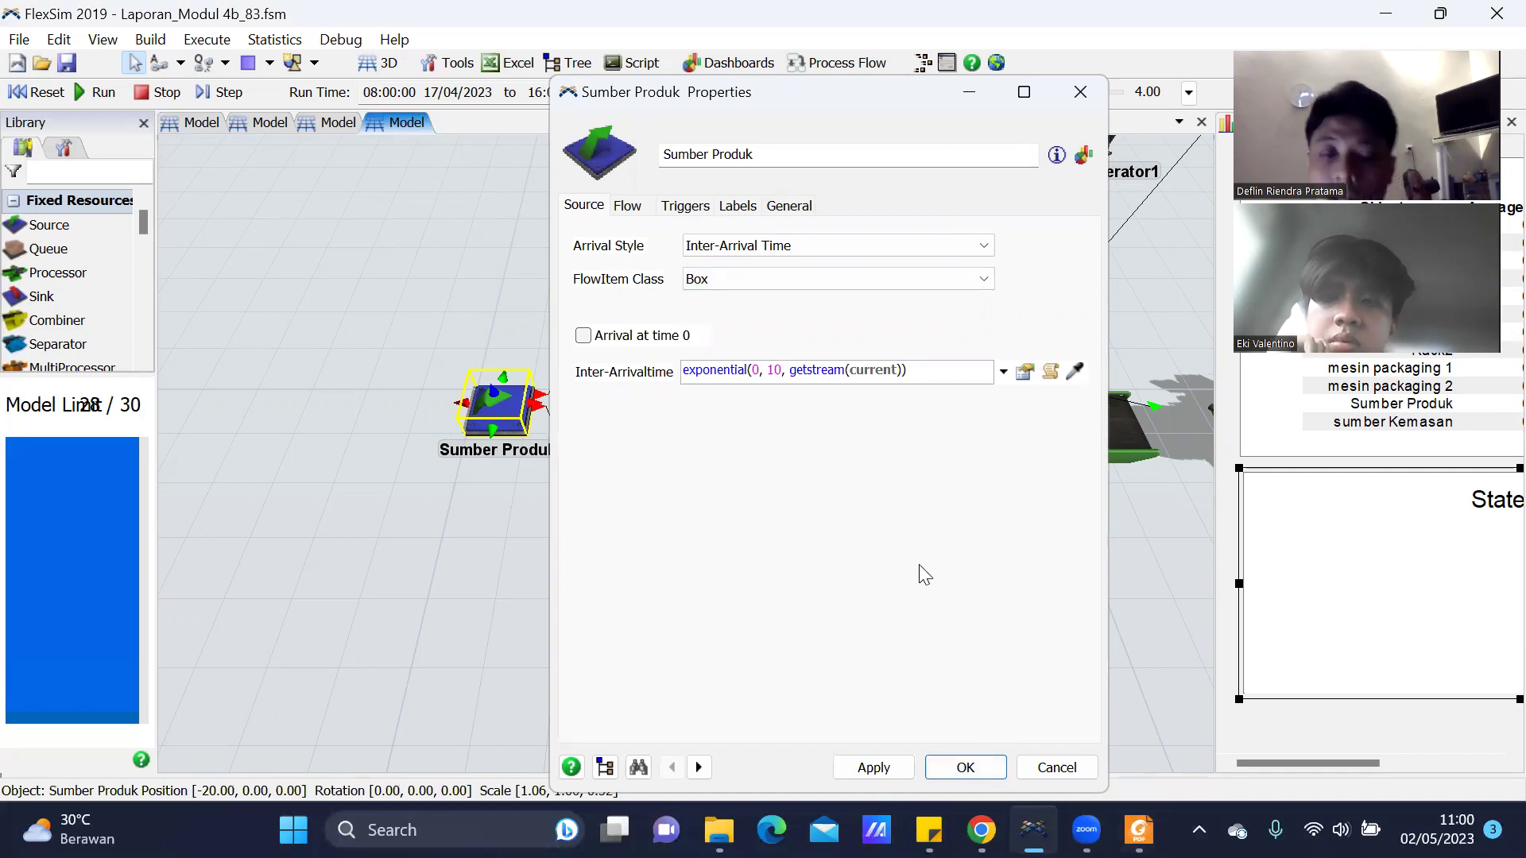
click(965, 768)
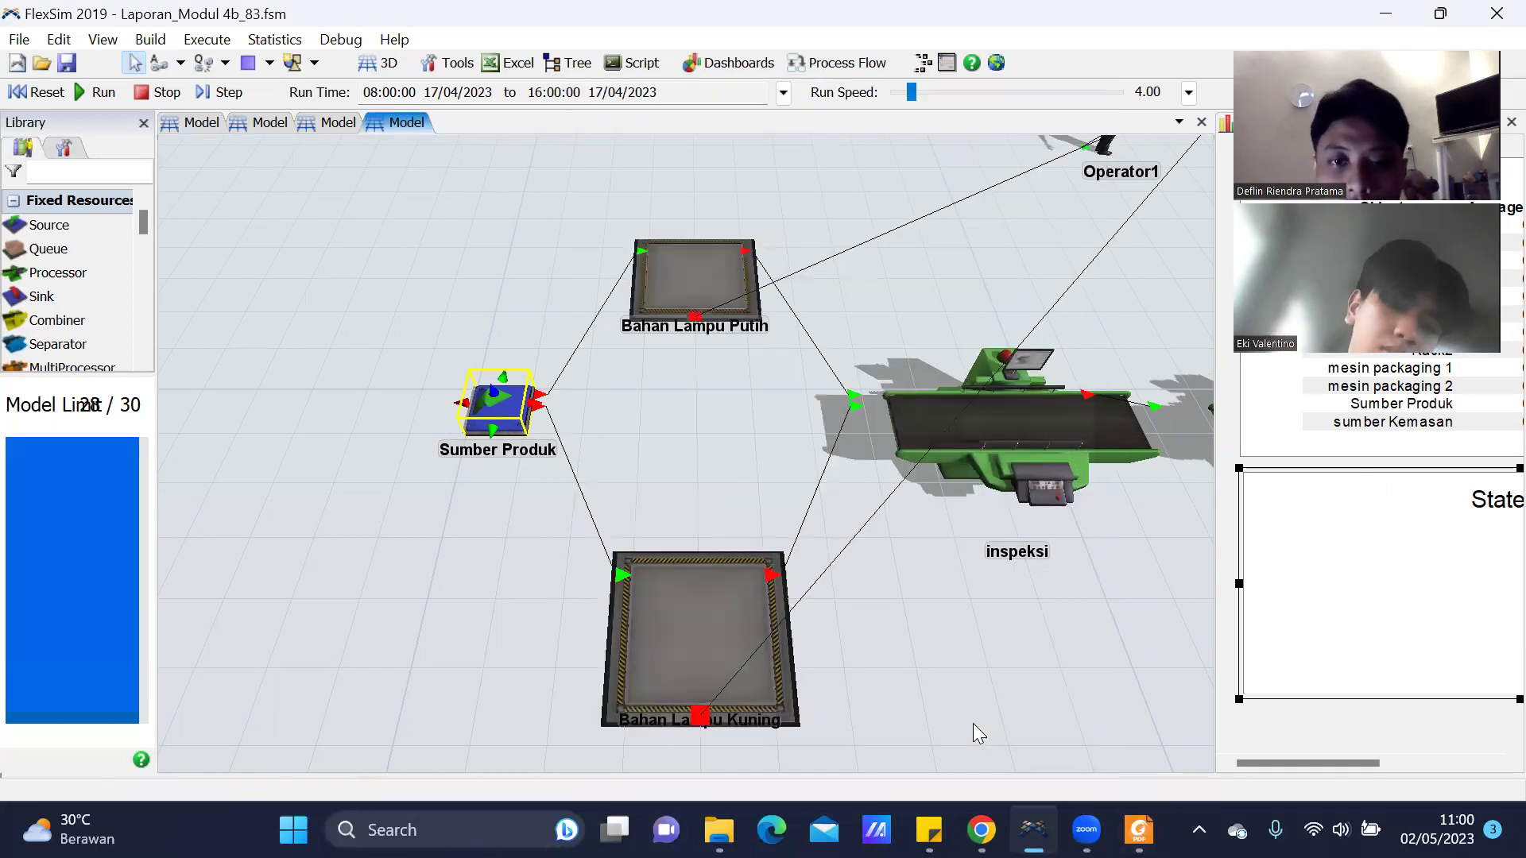
Review the queue properties of Bahan Lampu Putih, including its maximum content, and close them.
click(688, 275)
right_click(689, 275)
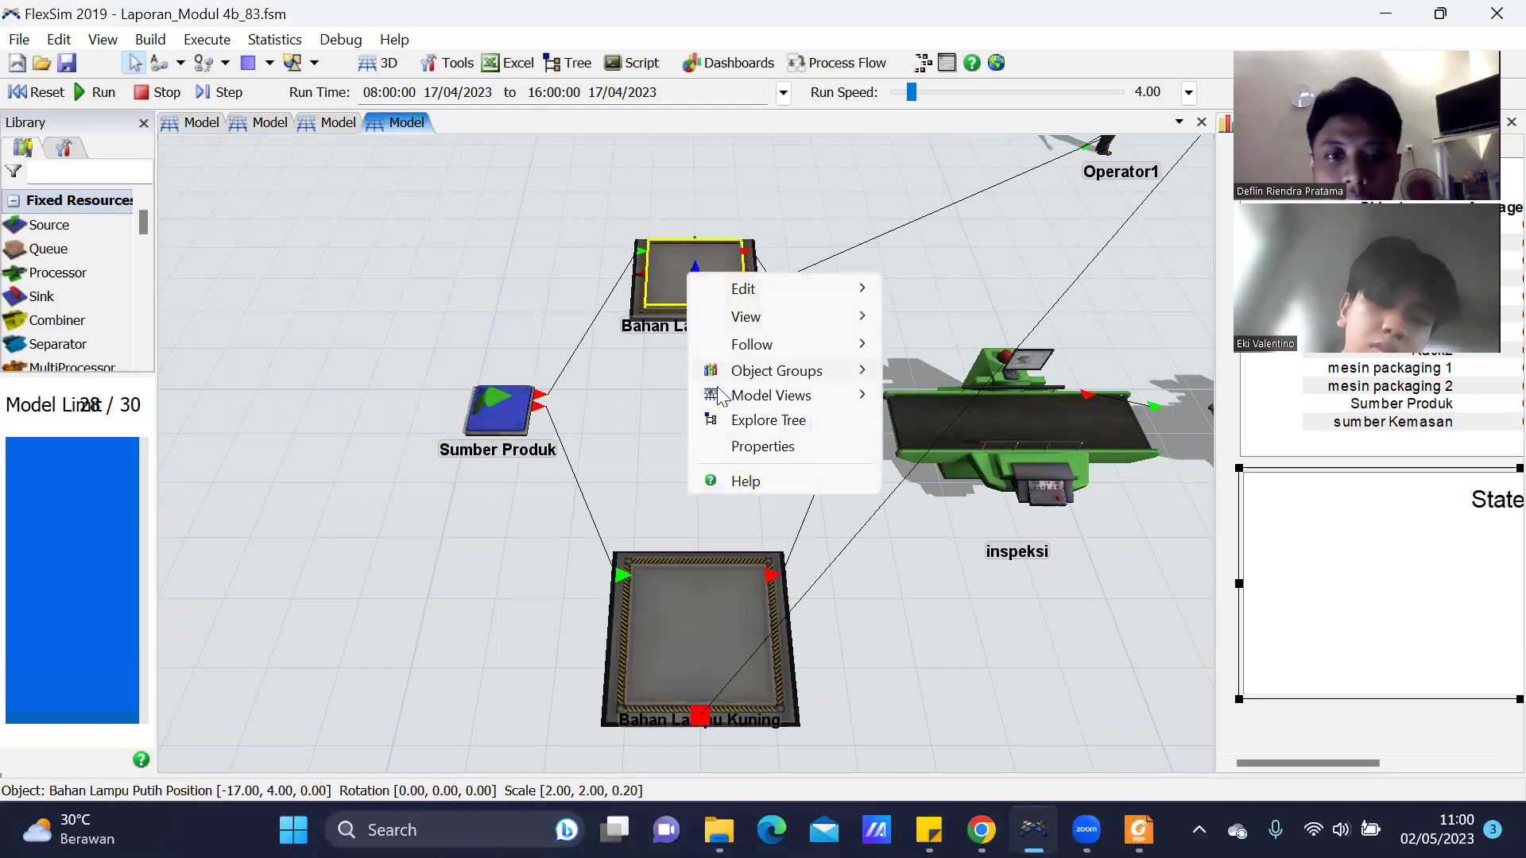
click(742, 439)
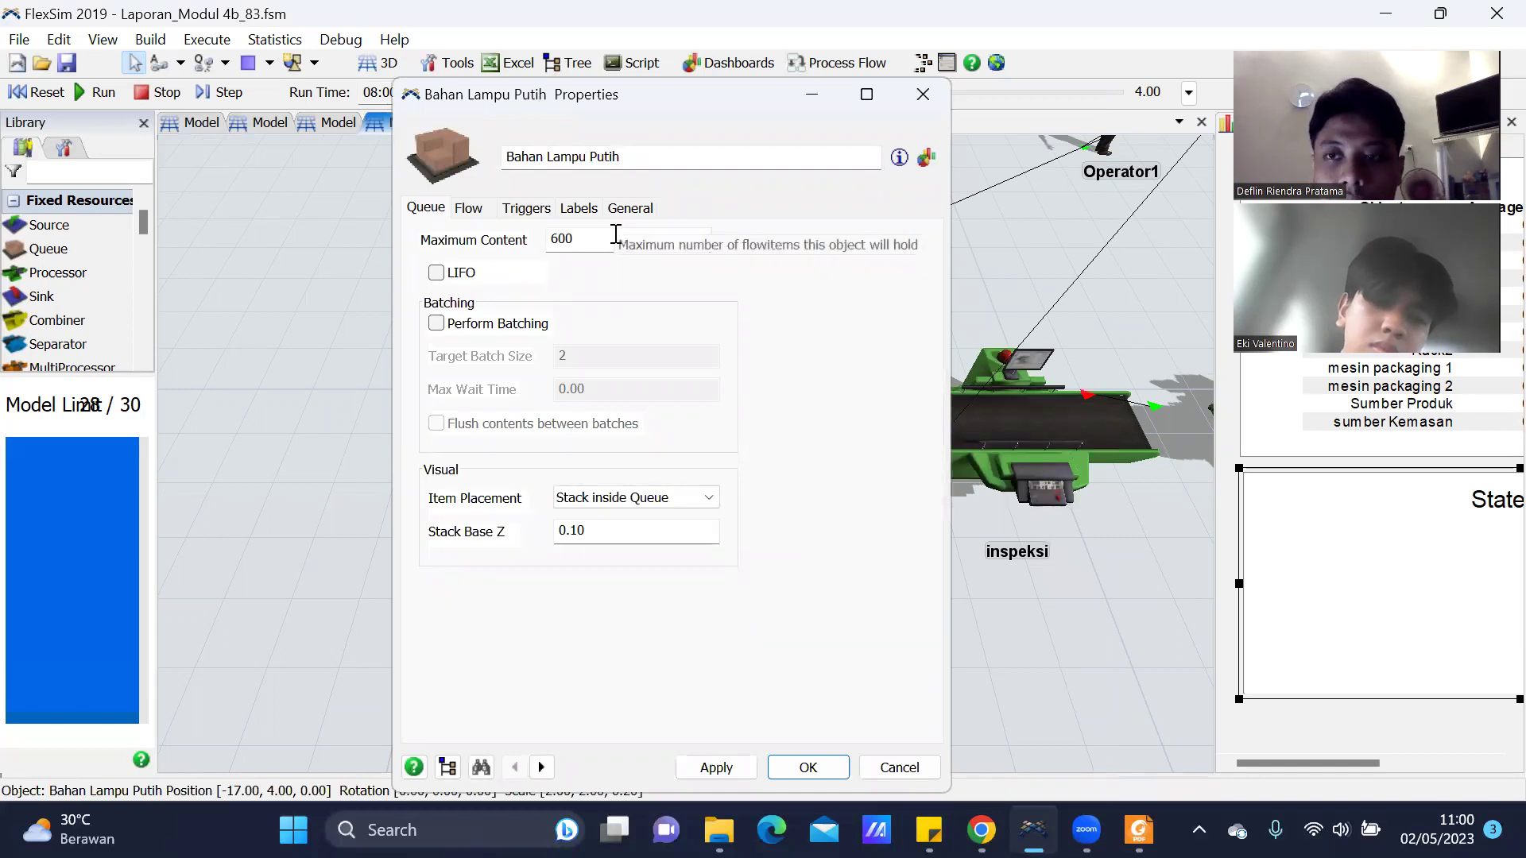
click(791, 775)
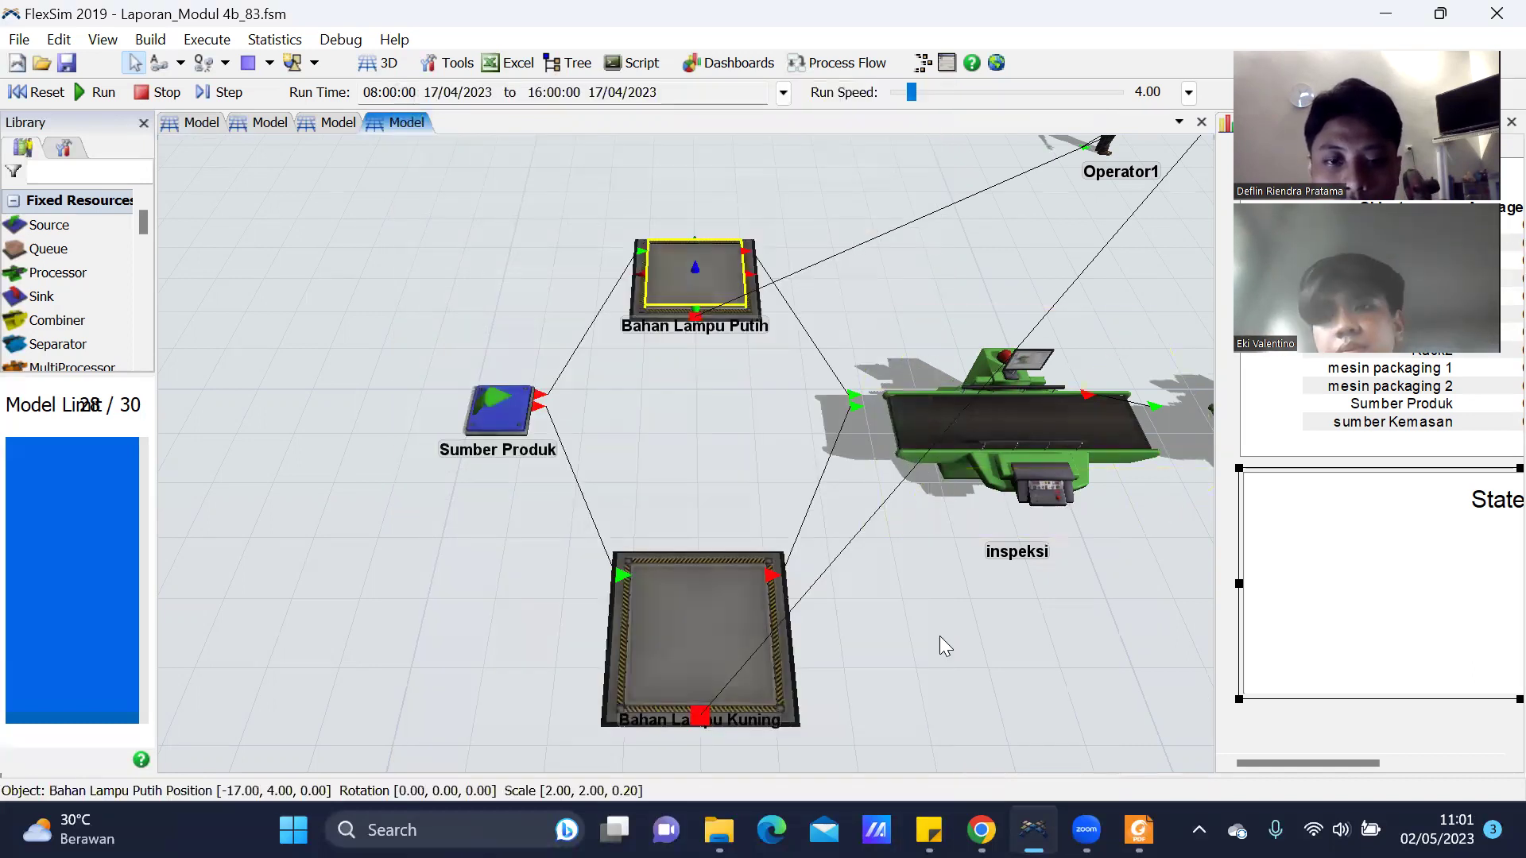
Review the queue properties of Bahan Lampu Kuning, including its maximum content, and close them.
click(940, 636)
right_click(734, 657)
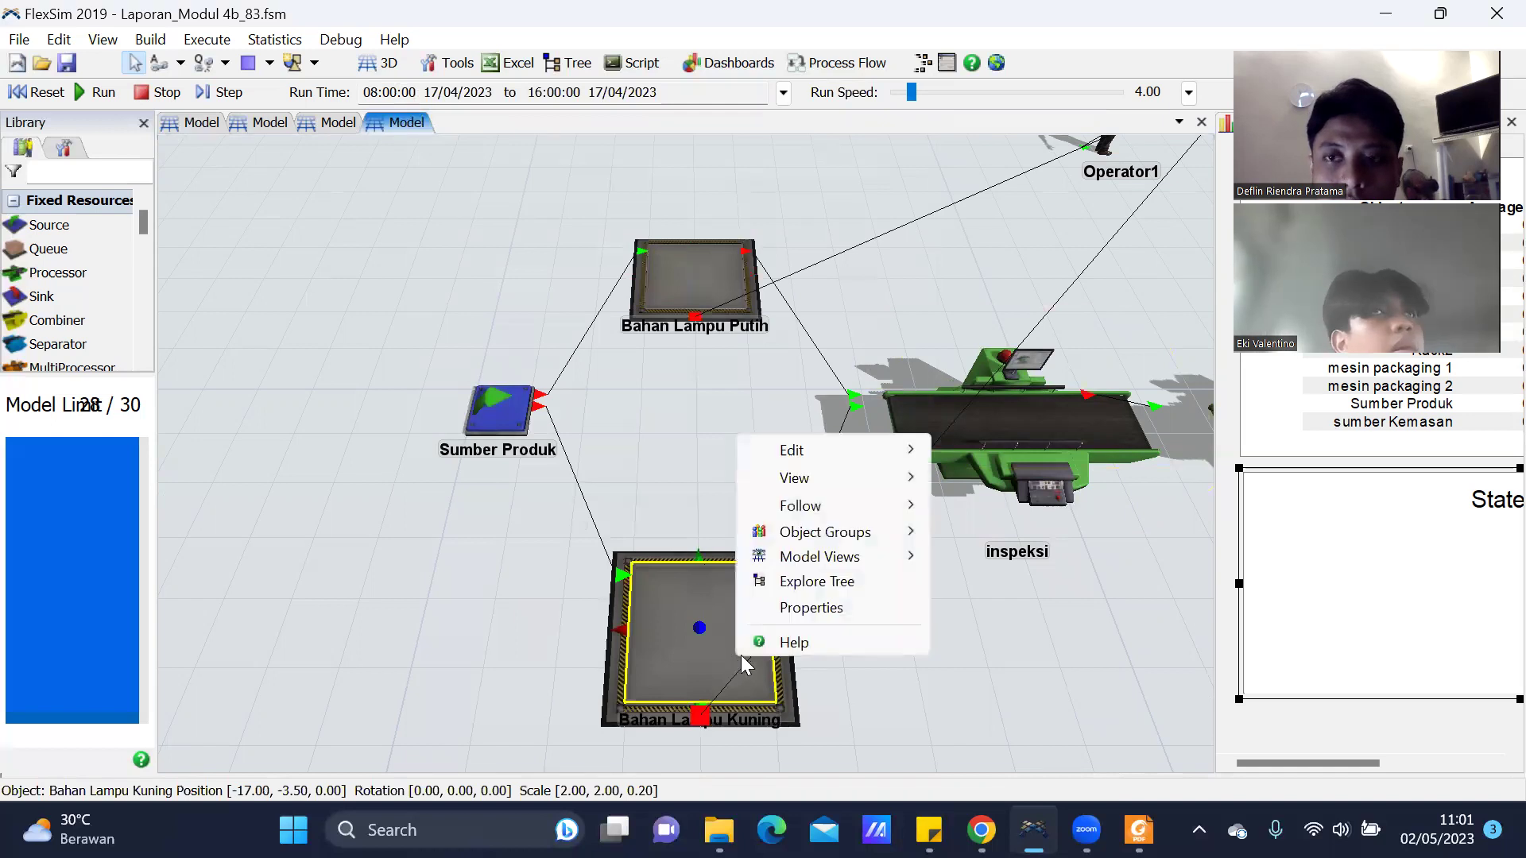
click(817, 608)
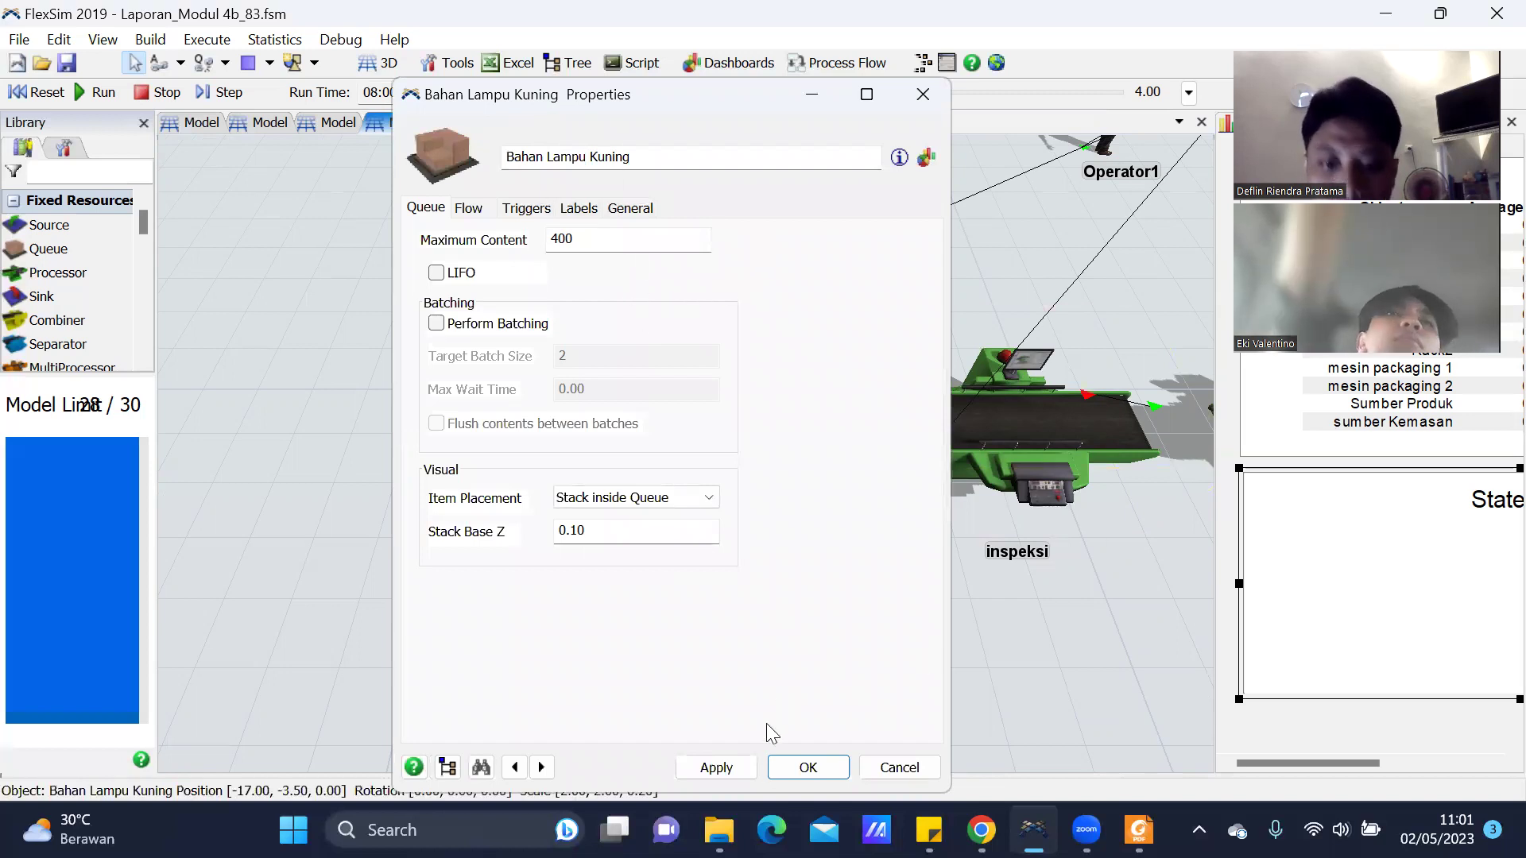
click(798, 759)
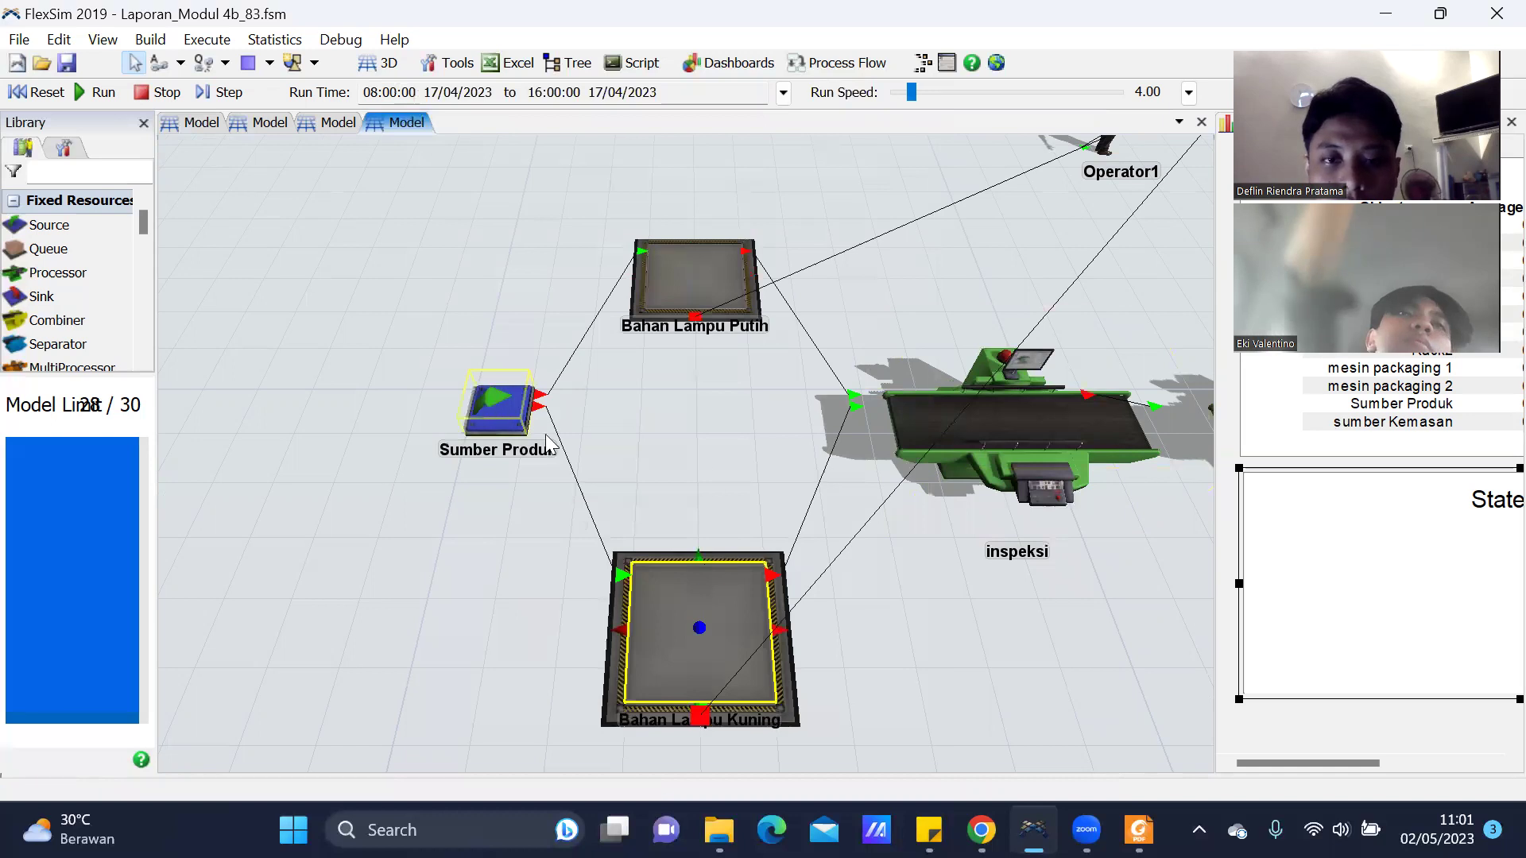
Review the processor properties of inspeksi, including its process time distribution, and close them.
scroll(647, 445, down, 5)
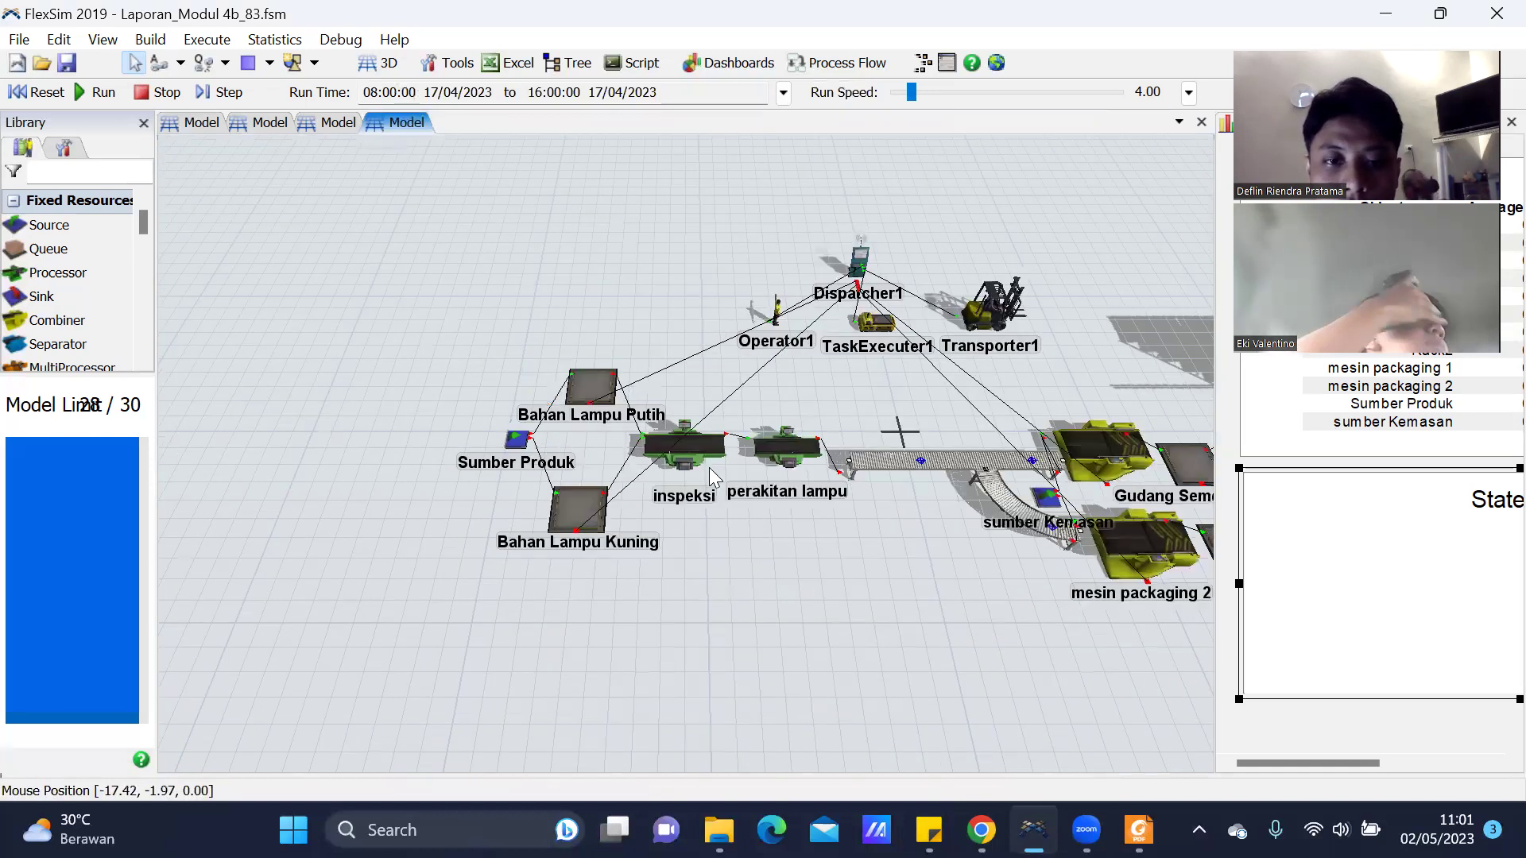
scroll(587, 465, up, 3)
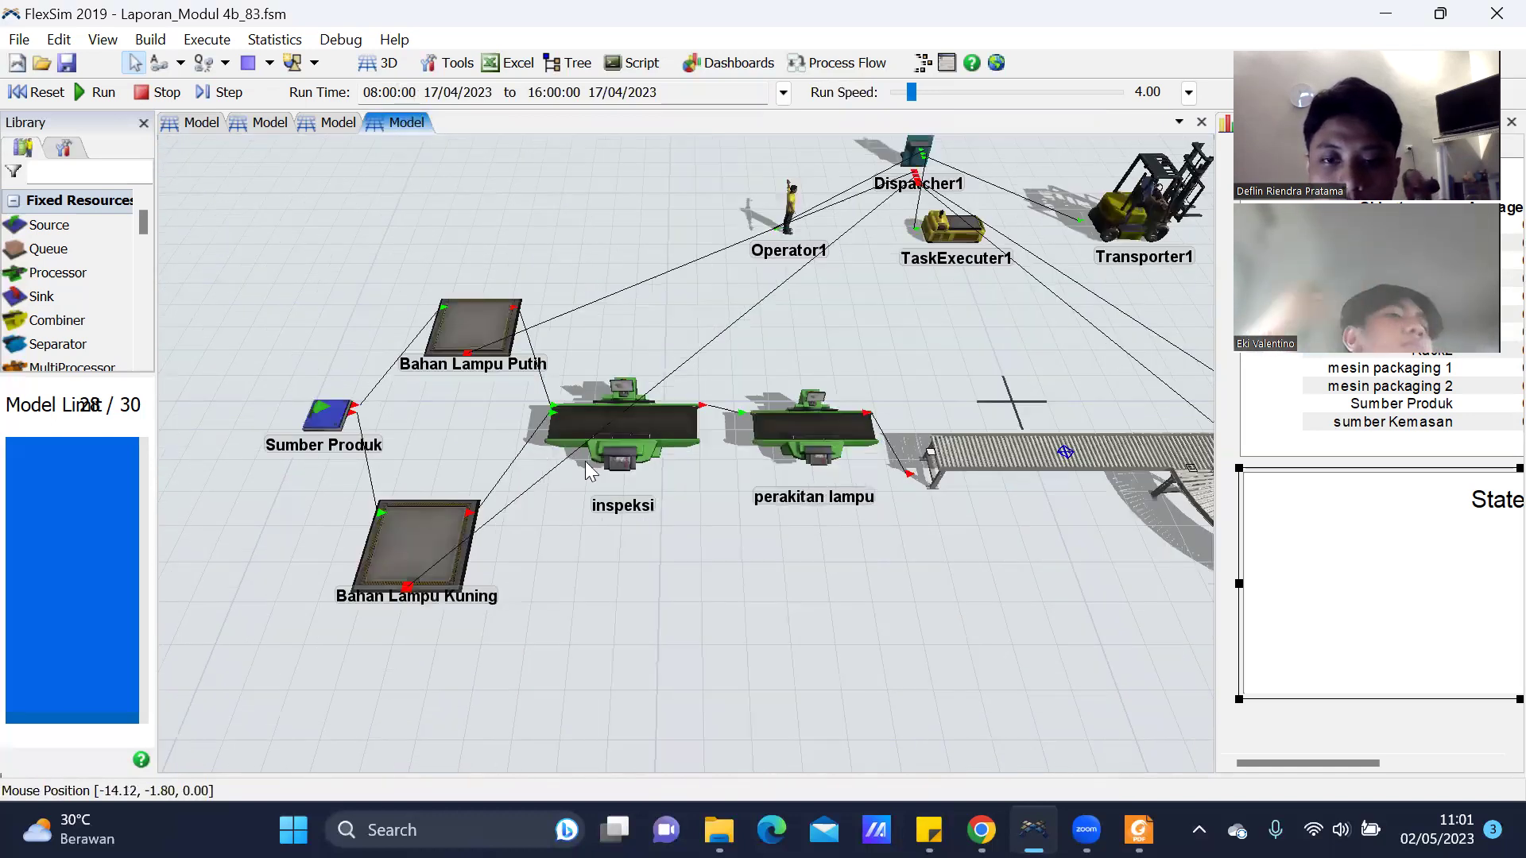
click(594, 421)
right_click(596, 422)
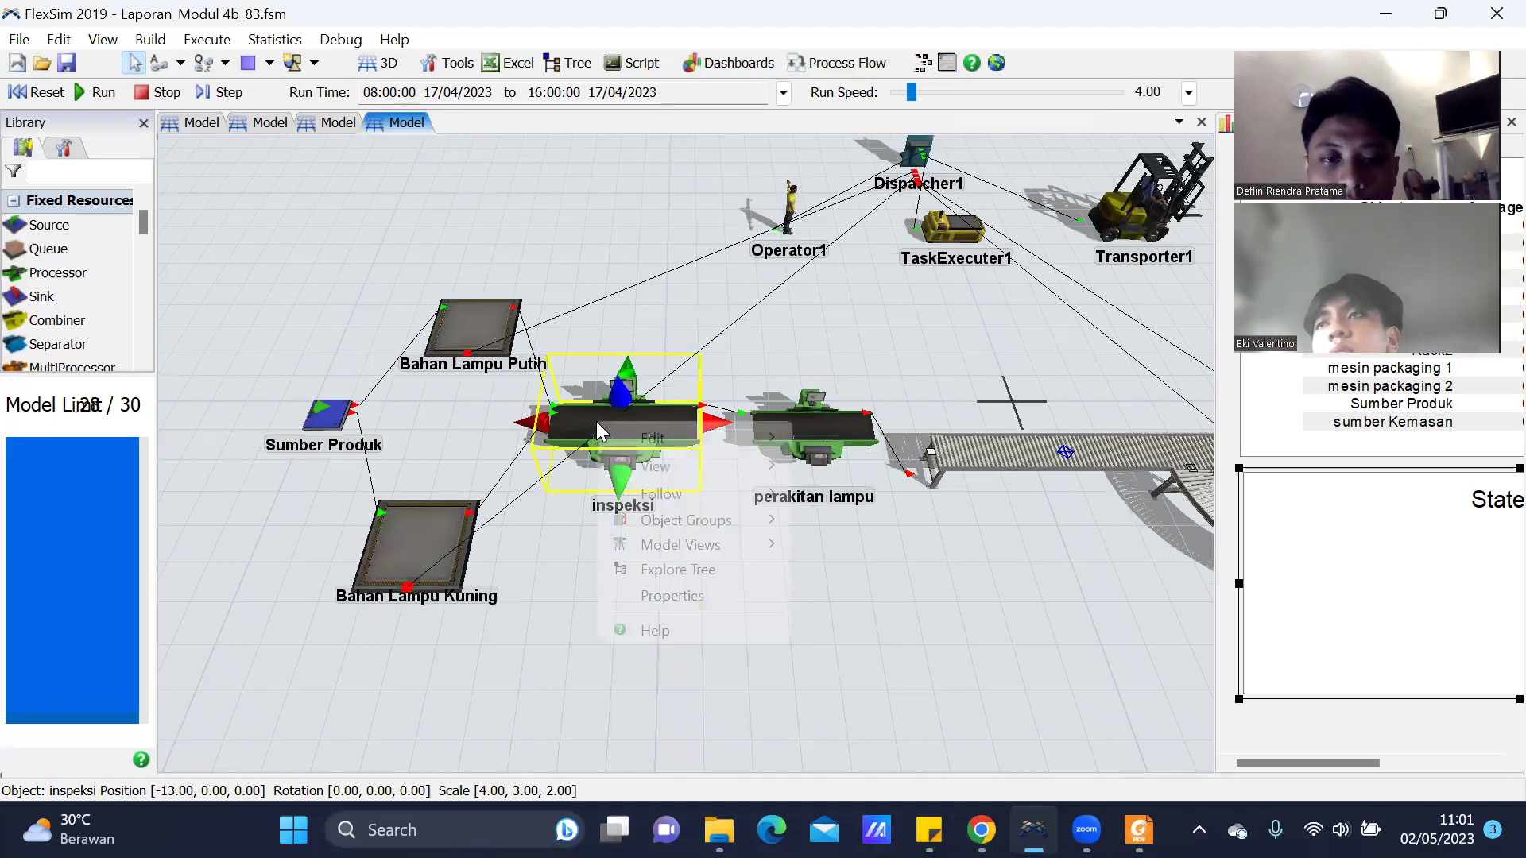
click(710, 604)
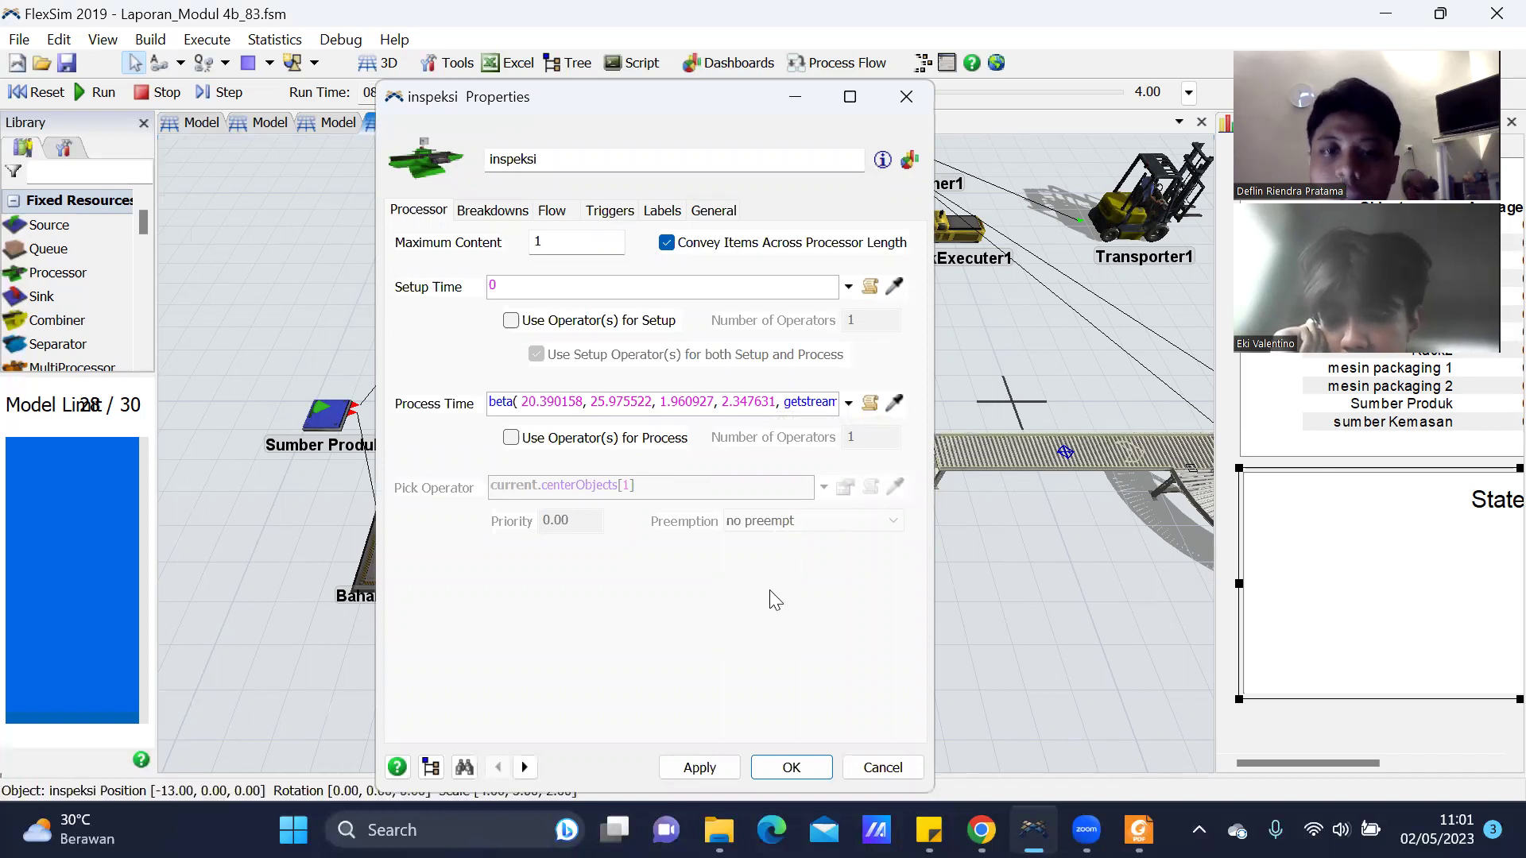
key(Return)
Review the processor properties of perakitan lampu, including its process time, then close them and deselect the object.
click(842, 420)
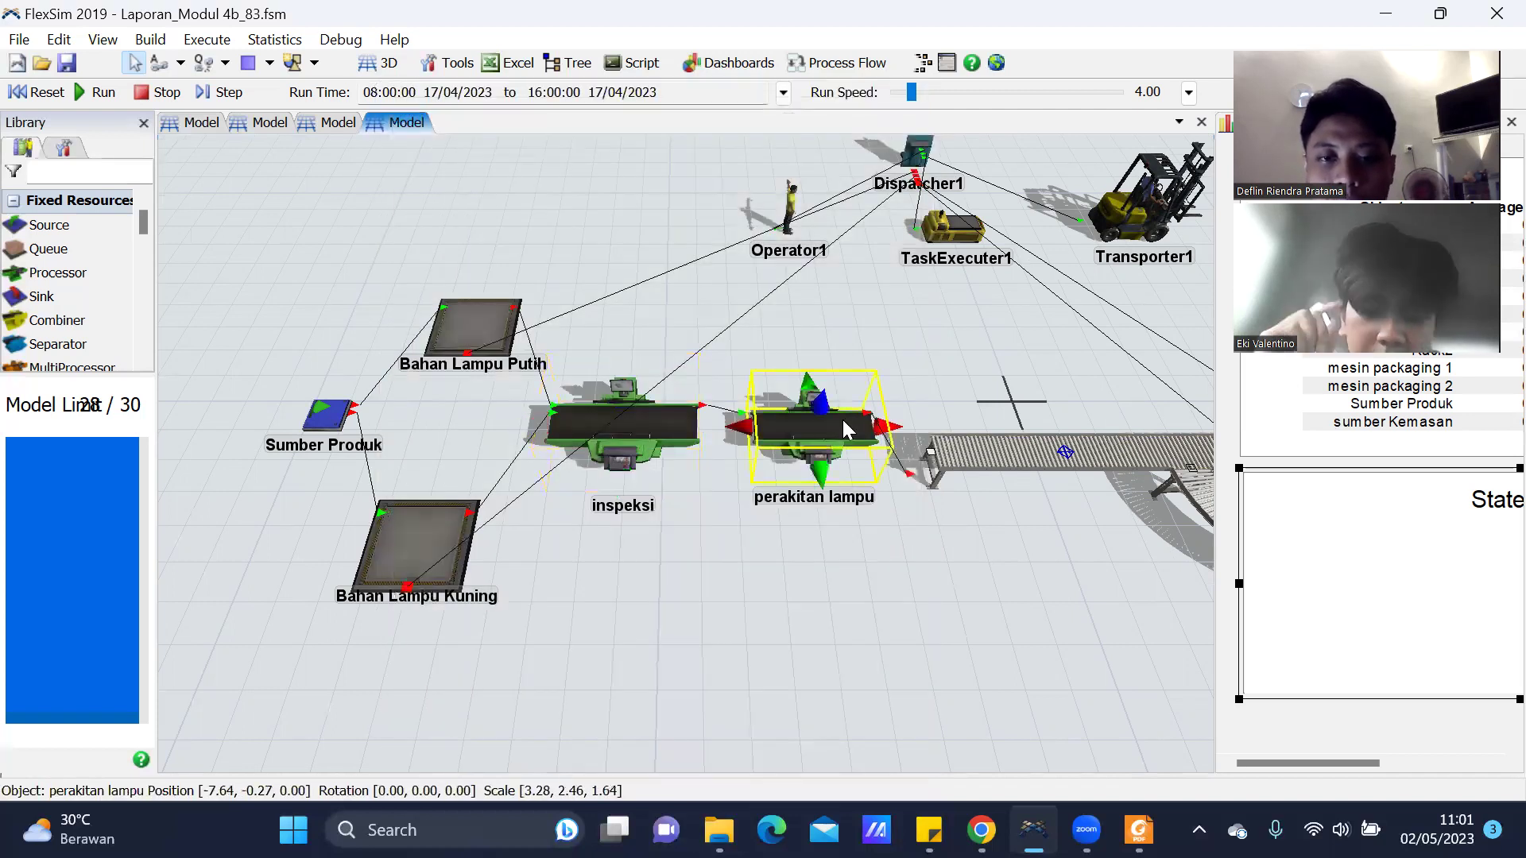
right_click(842, 419)
click(930, 597)
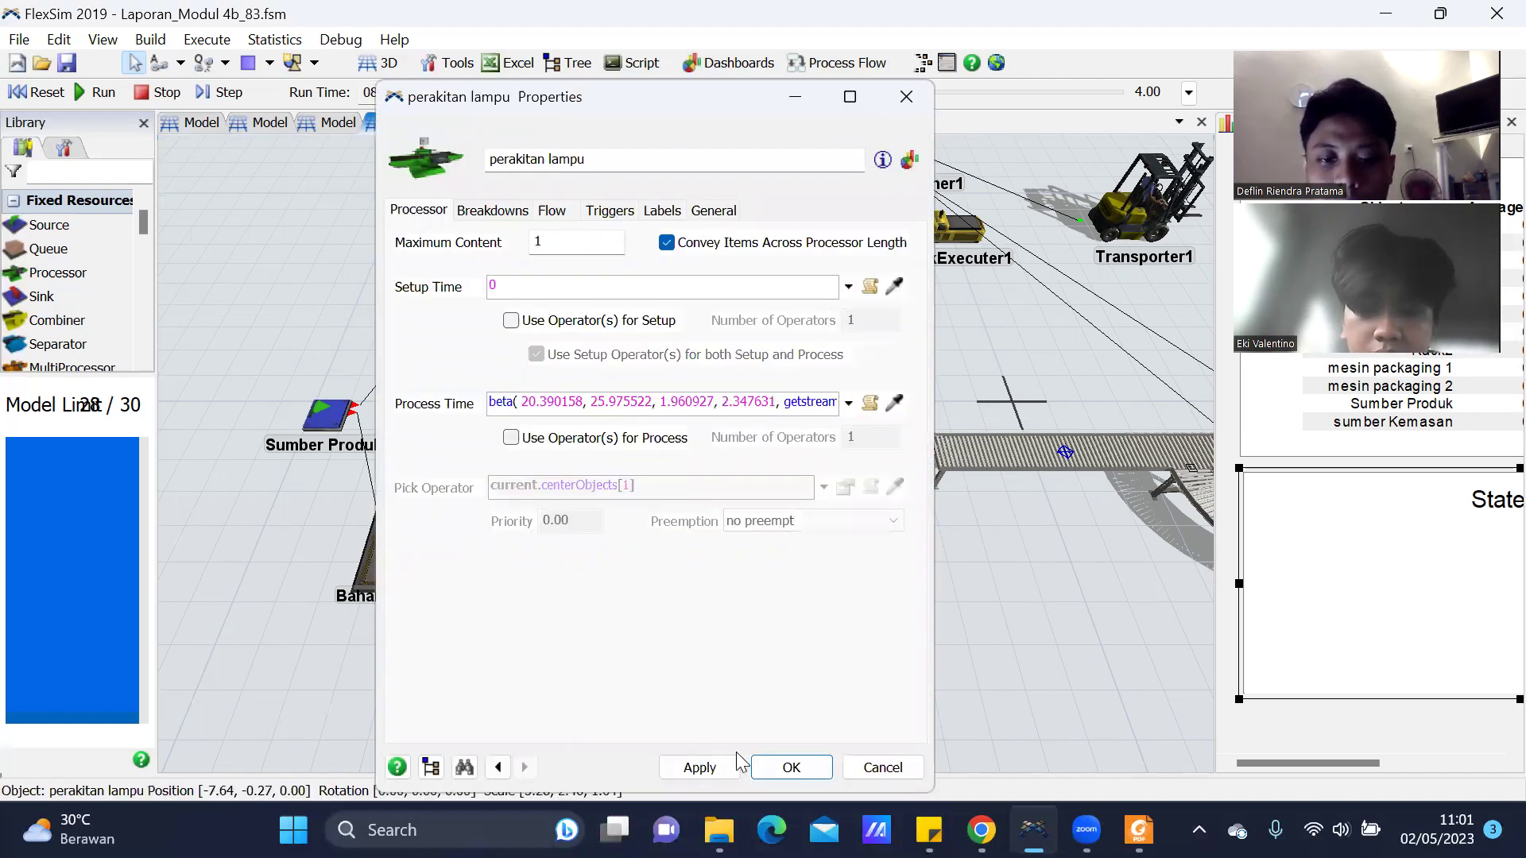
click(789, 765)
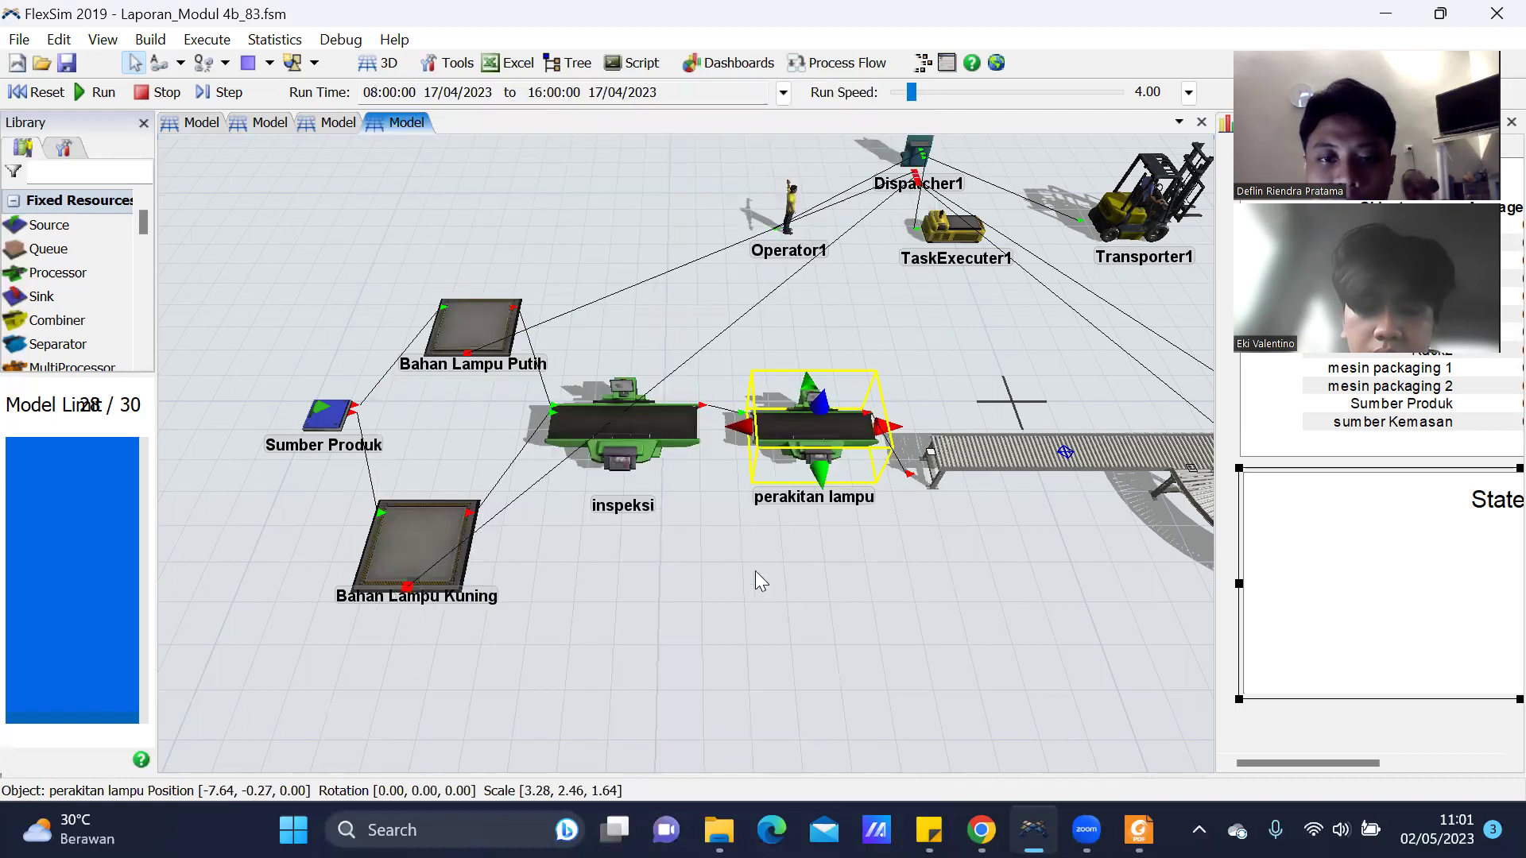
click(720, 584)
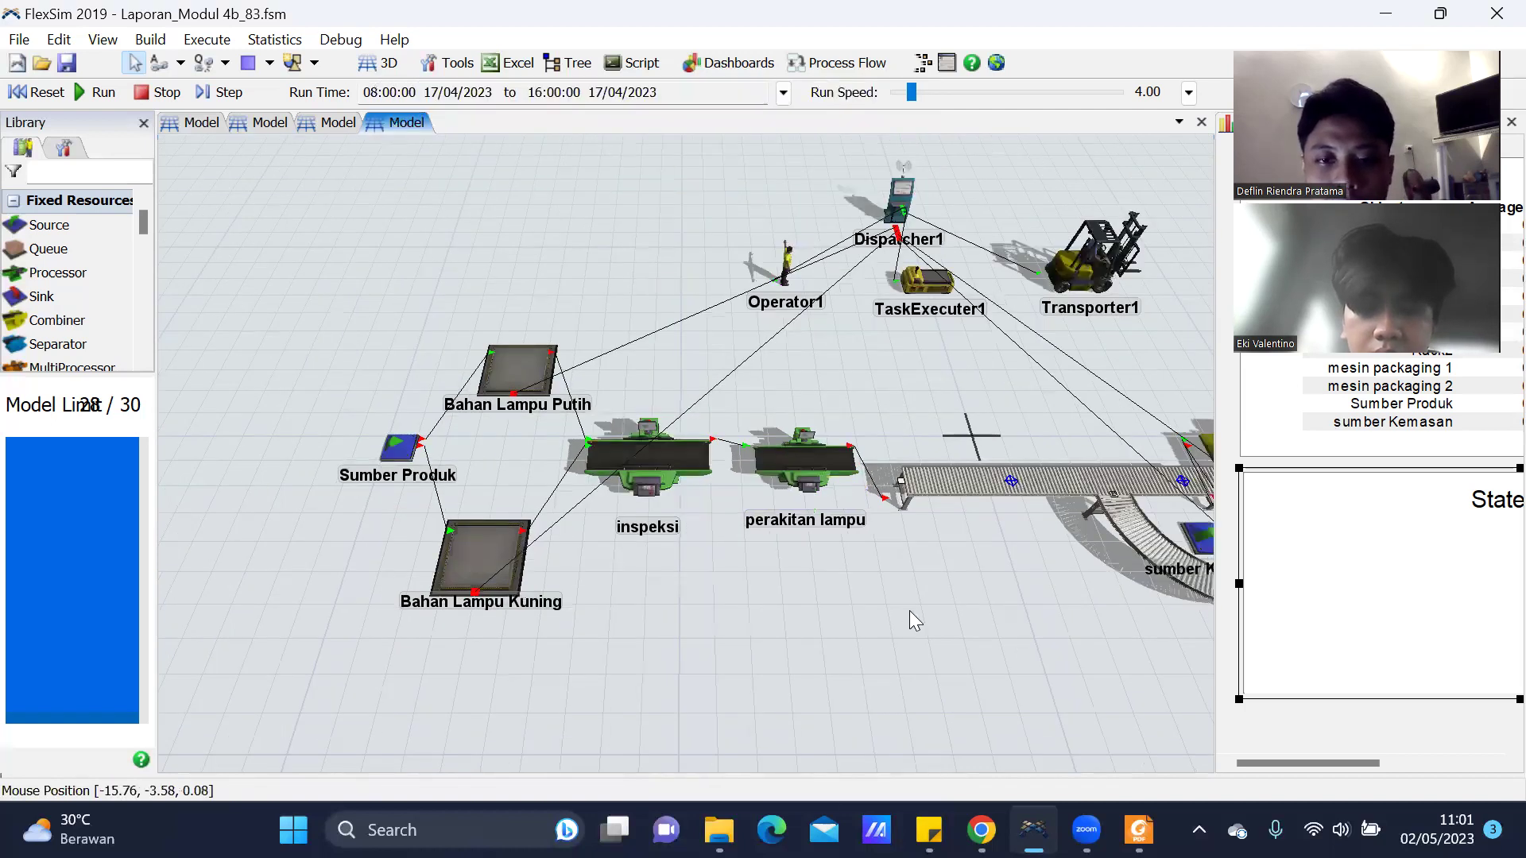
Inspect the straight conveyor after perakitan lampu and its first decision point, DP1, and dismiss the point's options.
drag(909, 610, 655, 318)
click(676, 290)
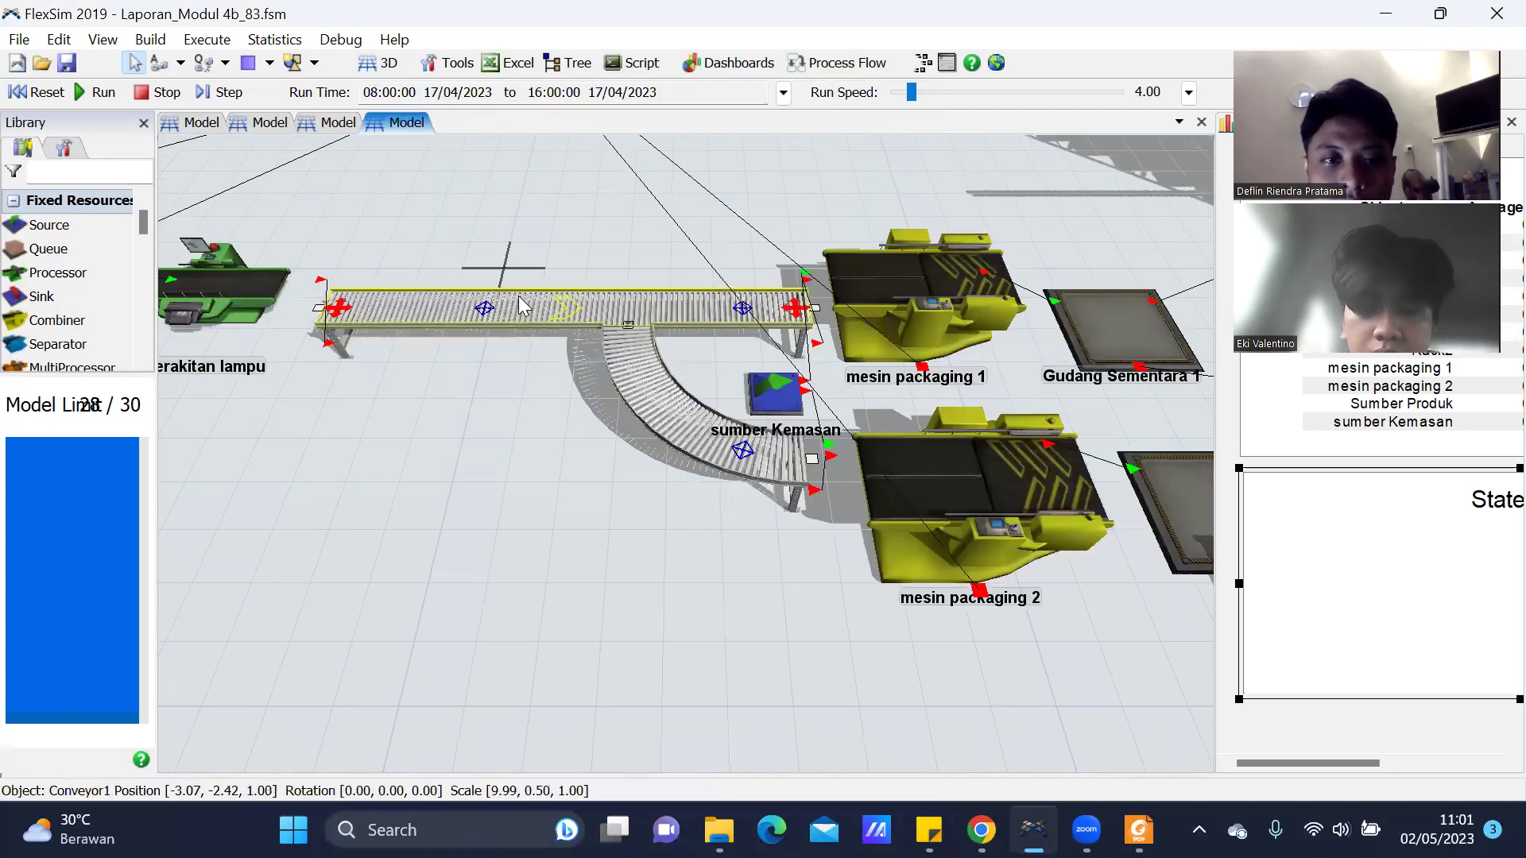
click(484, 309)
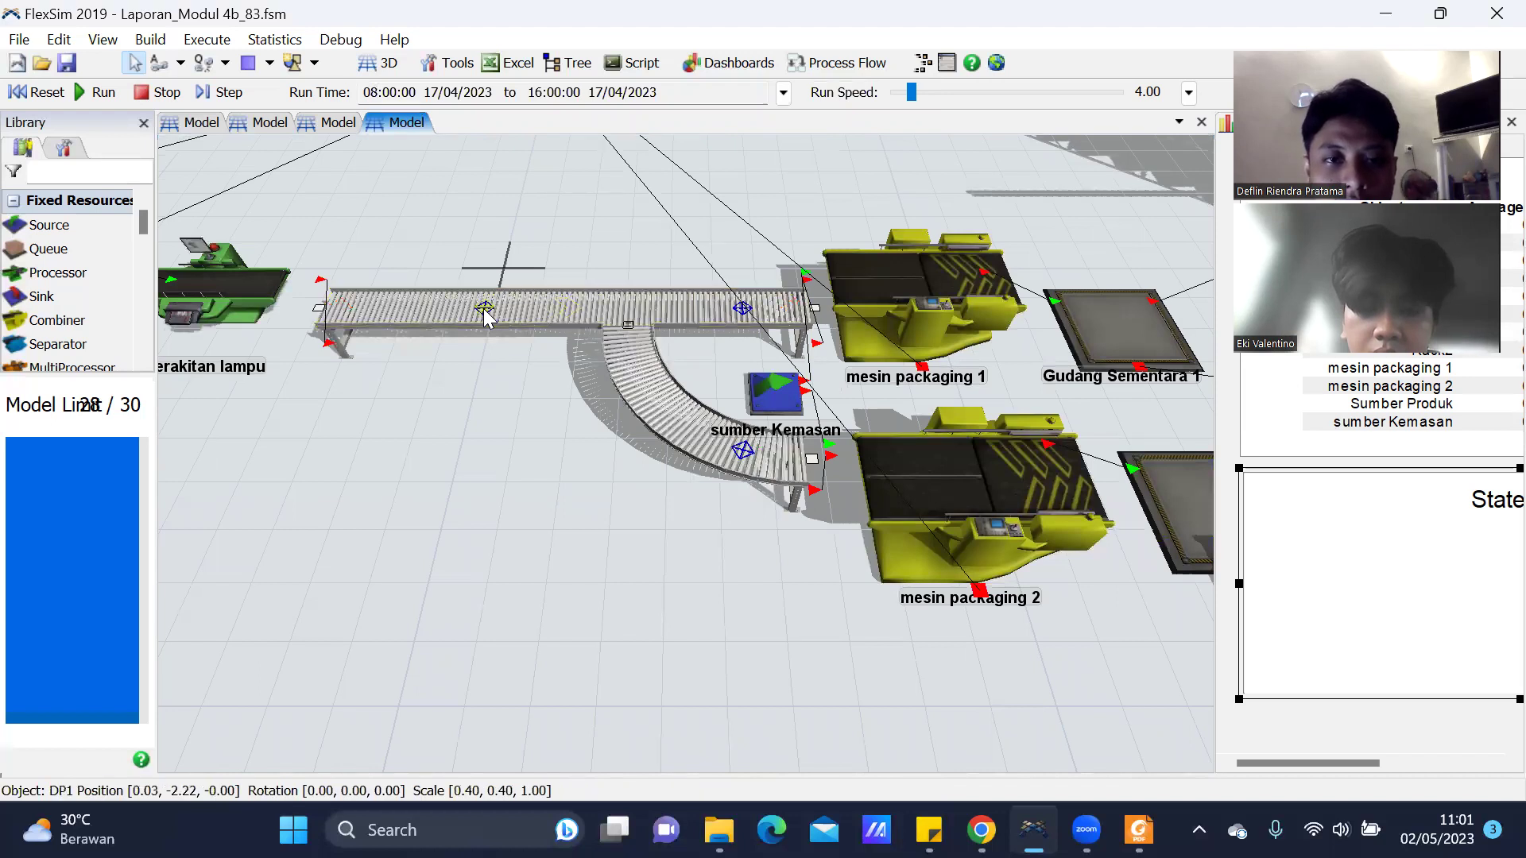
right_click(486, 317)
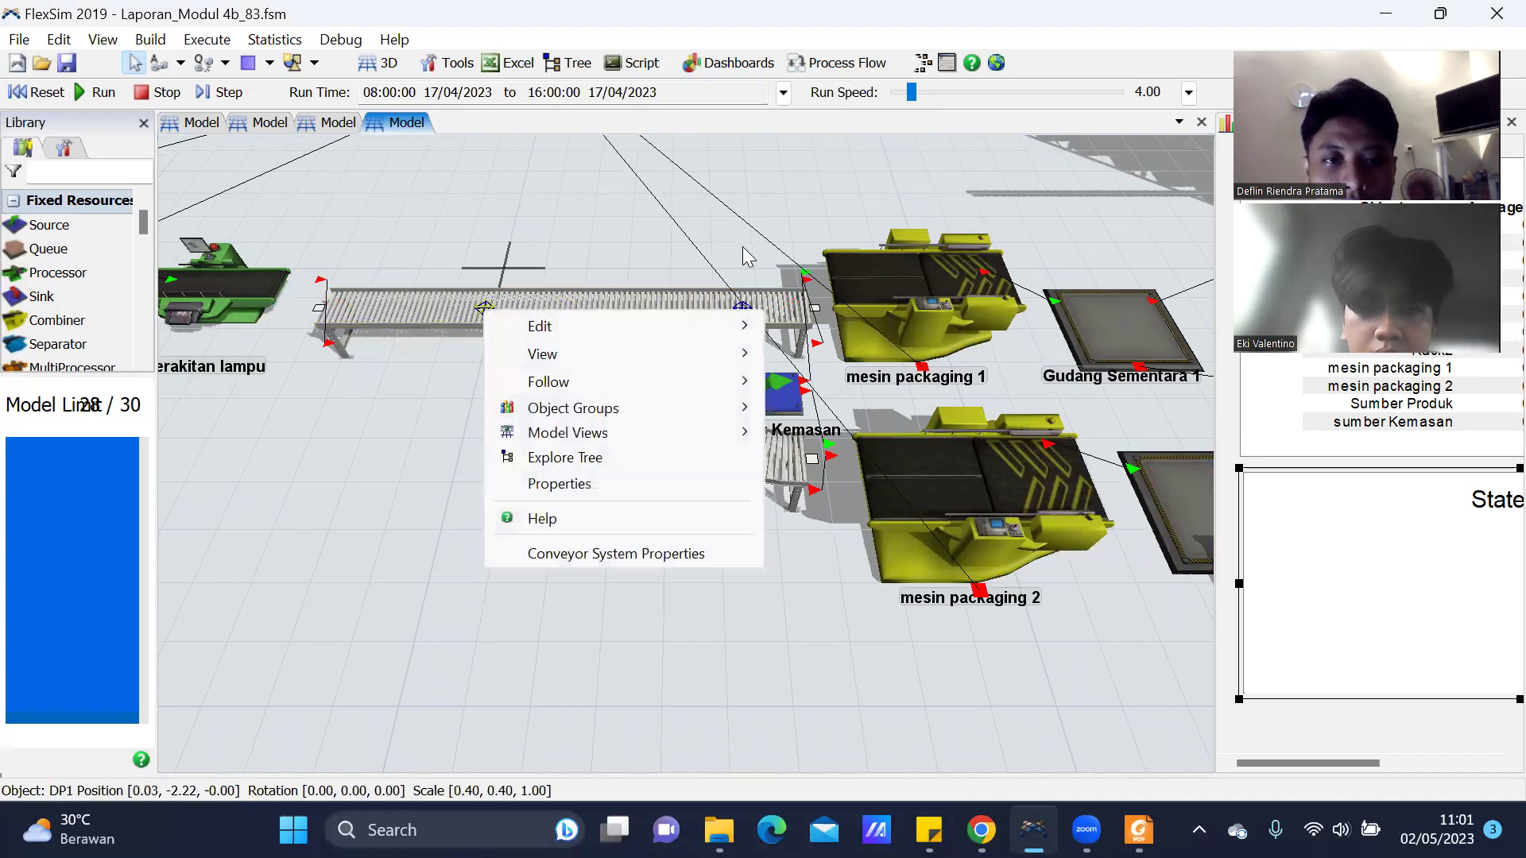
click(586, 226)
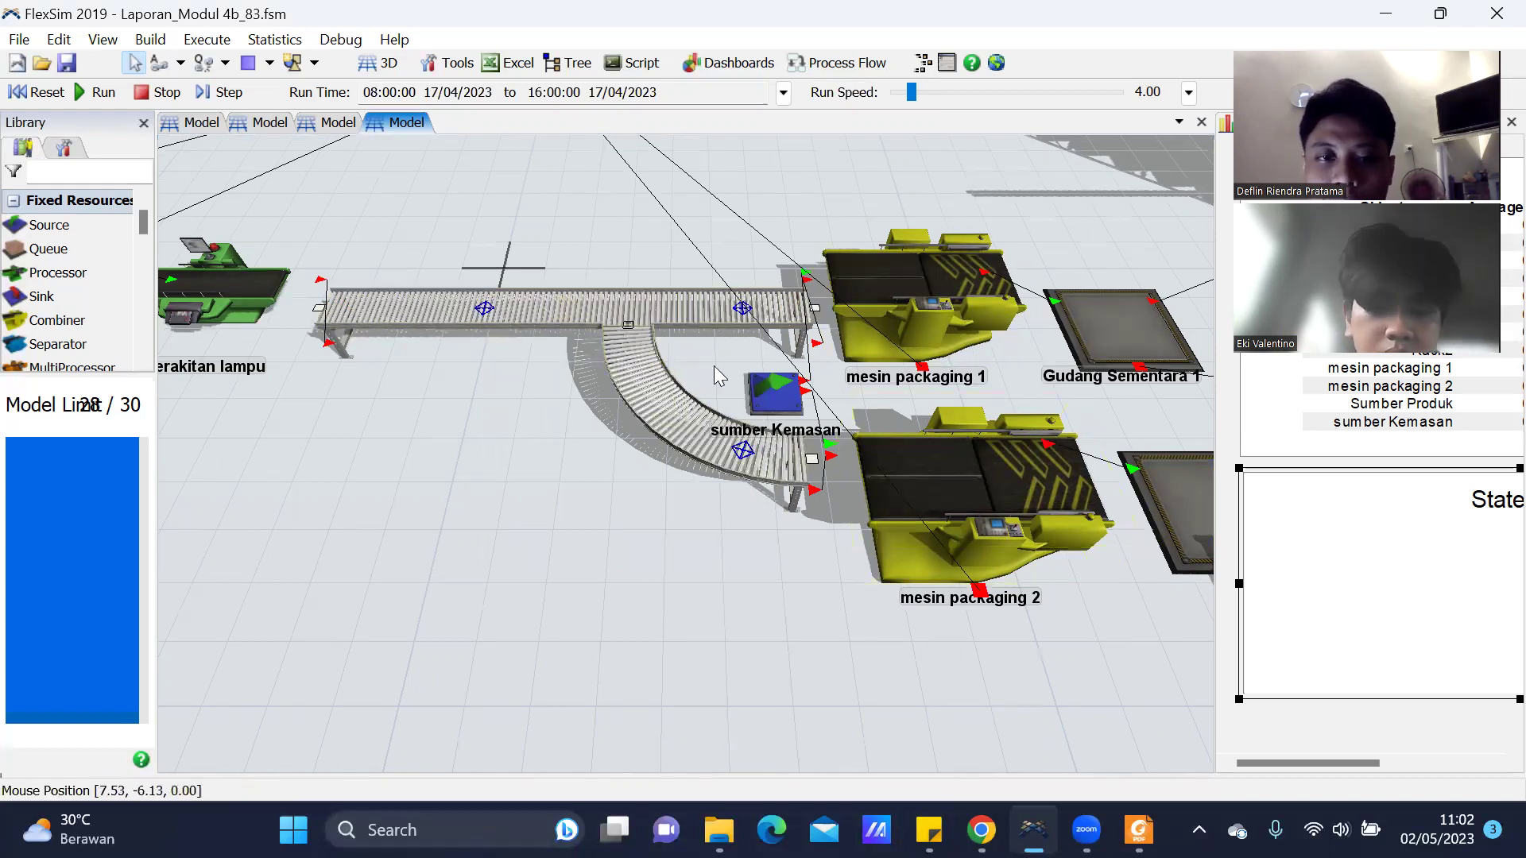
Review the properties of the straight conveyor after perakitan lampu, including its conveyor type, triggers and labels, and close them.
click(683, 299)
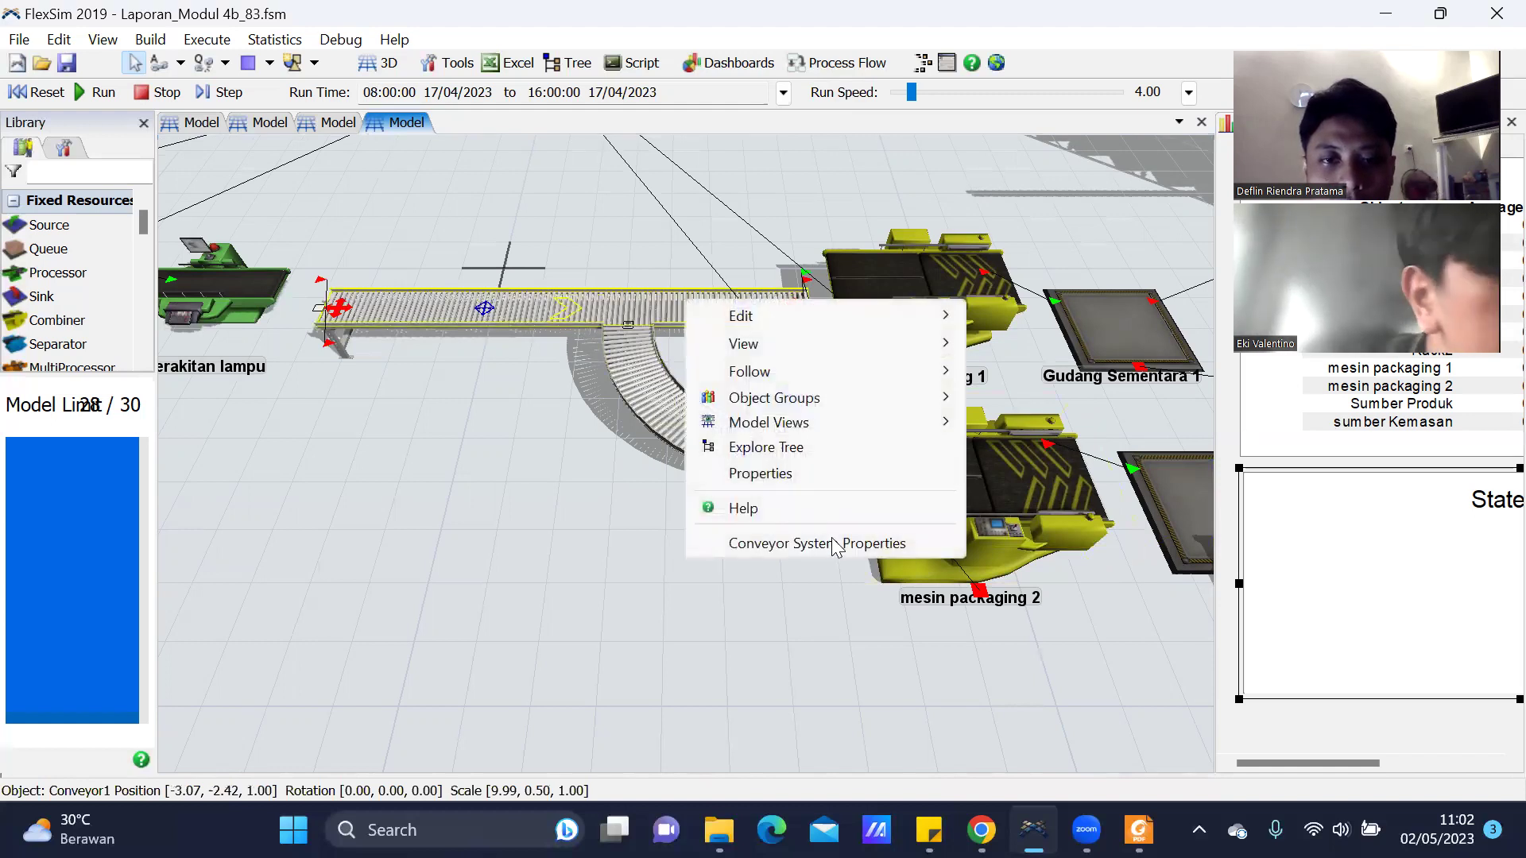
click(831, 477)
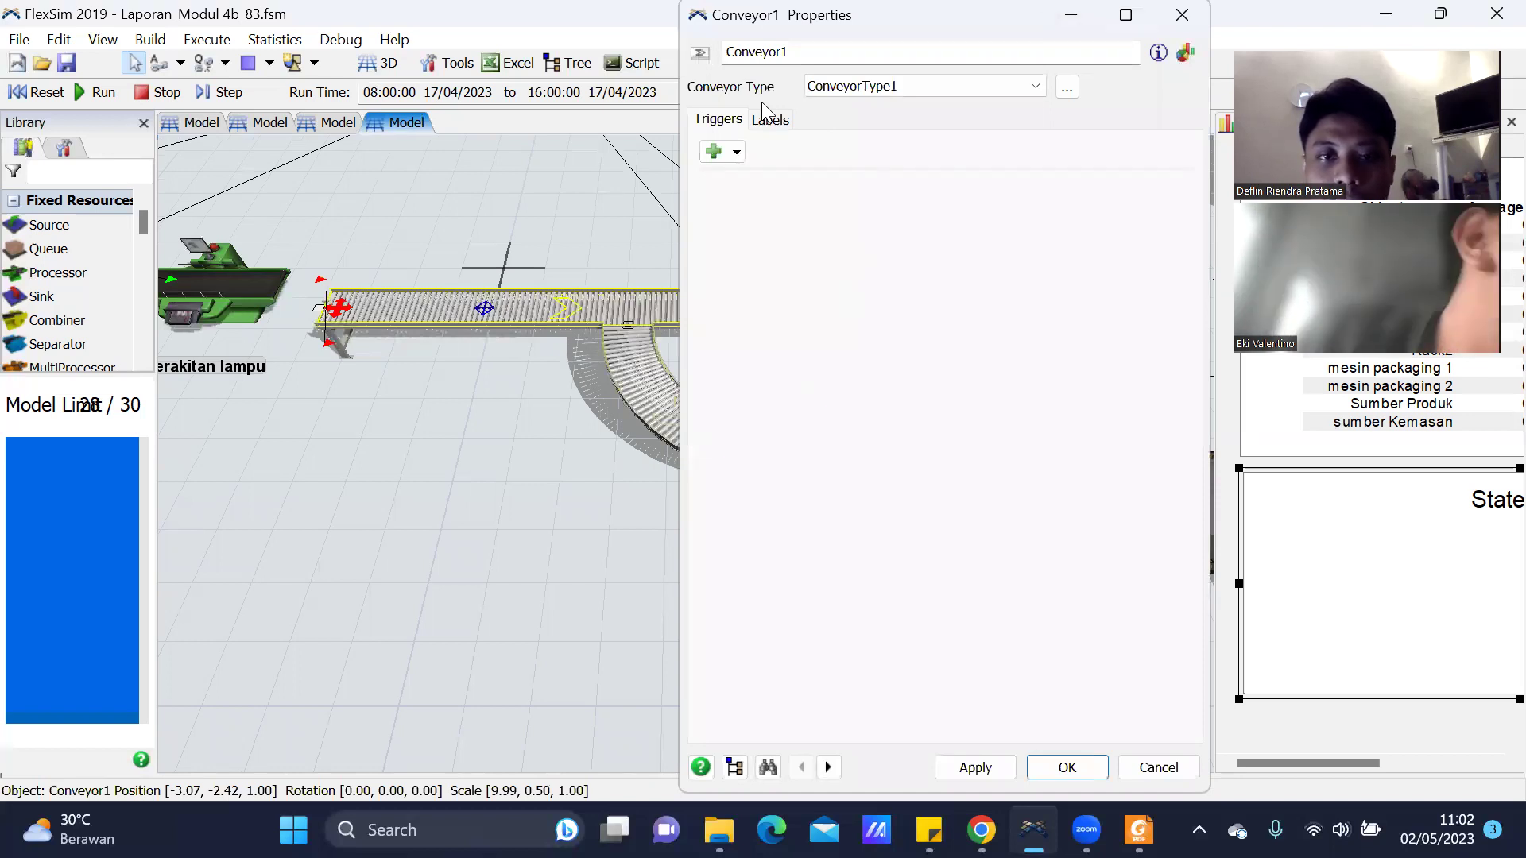
click(550, 295)
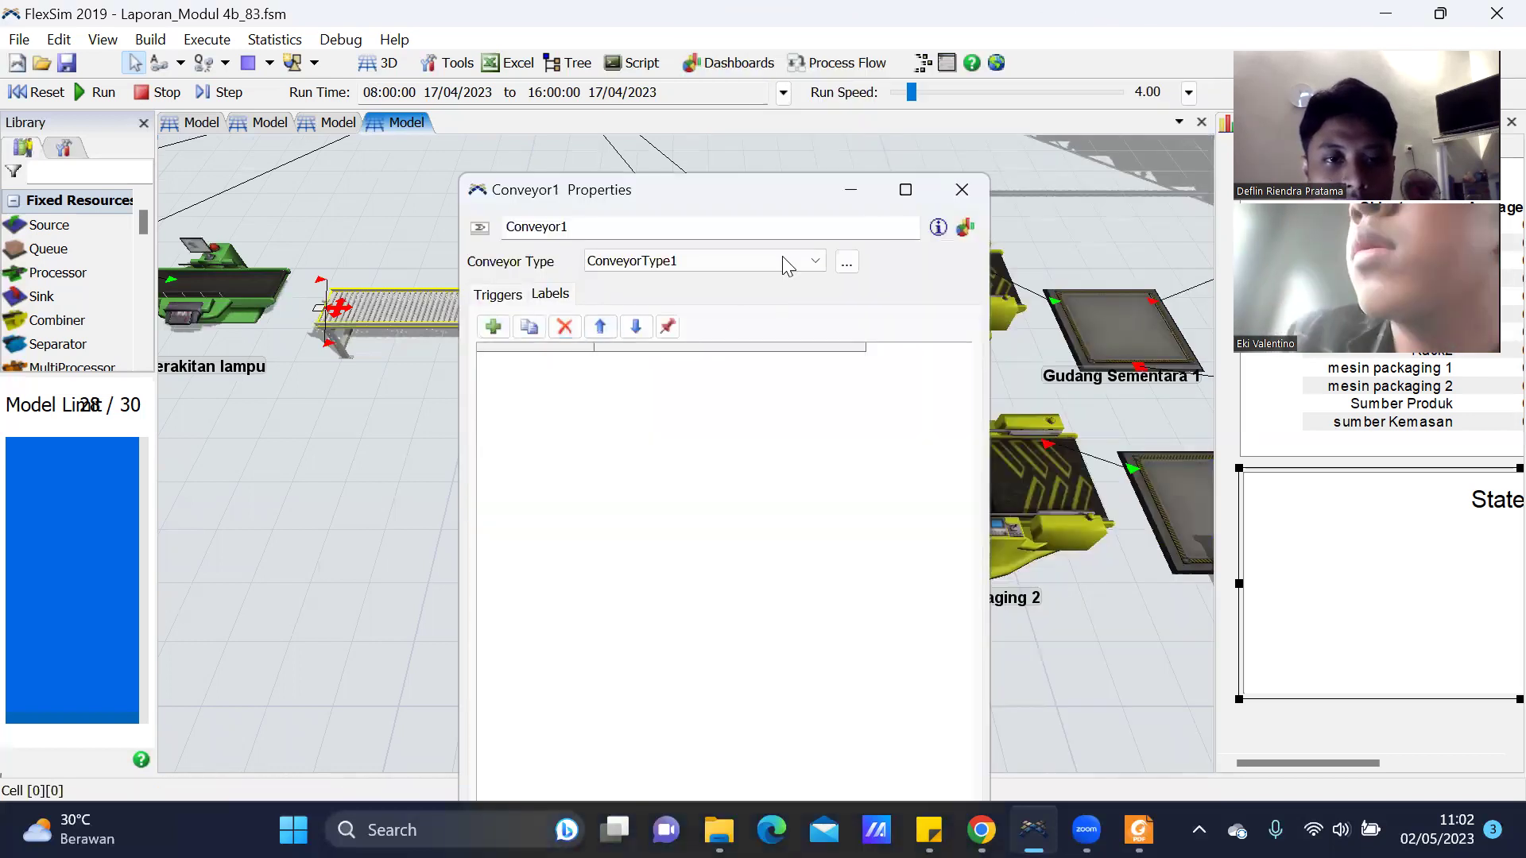
click(962, 190)
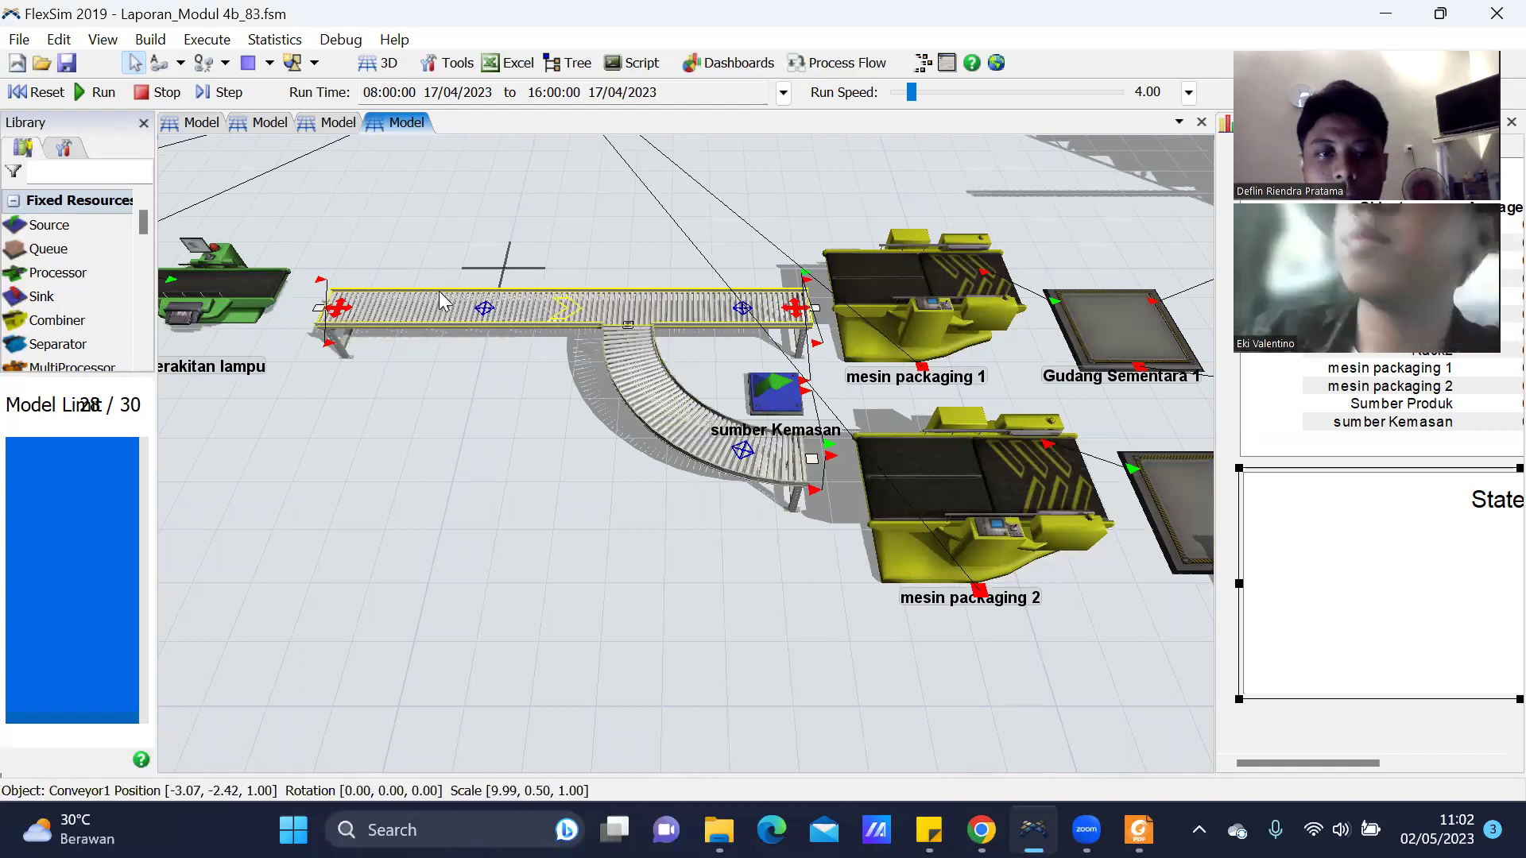
scroll(484, 302, up, 1)
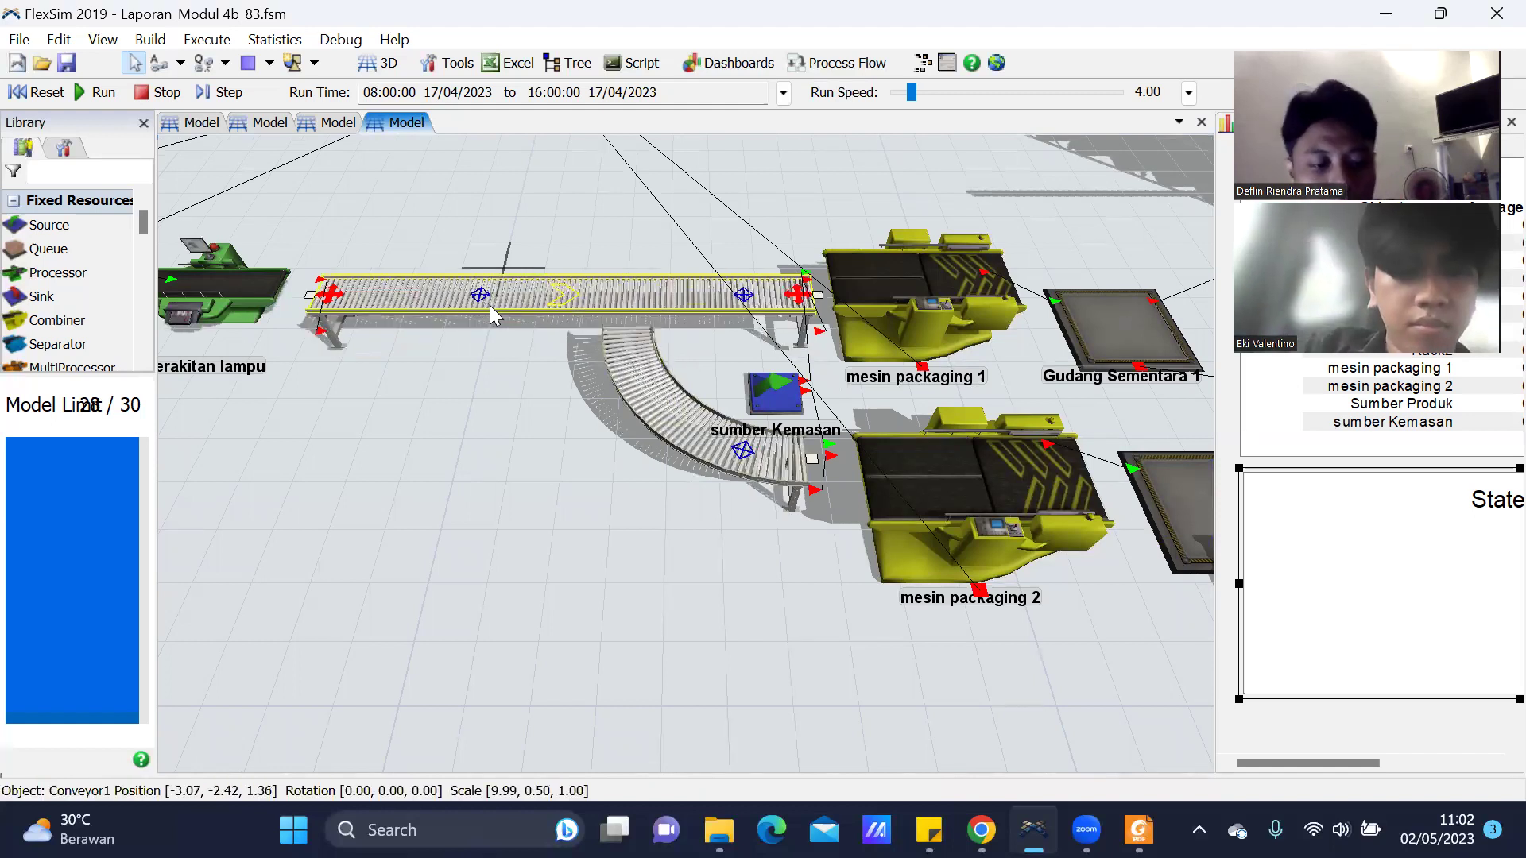
scroll(490, 310, down, 1)
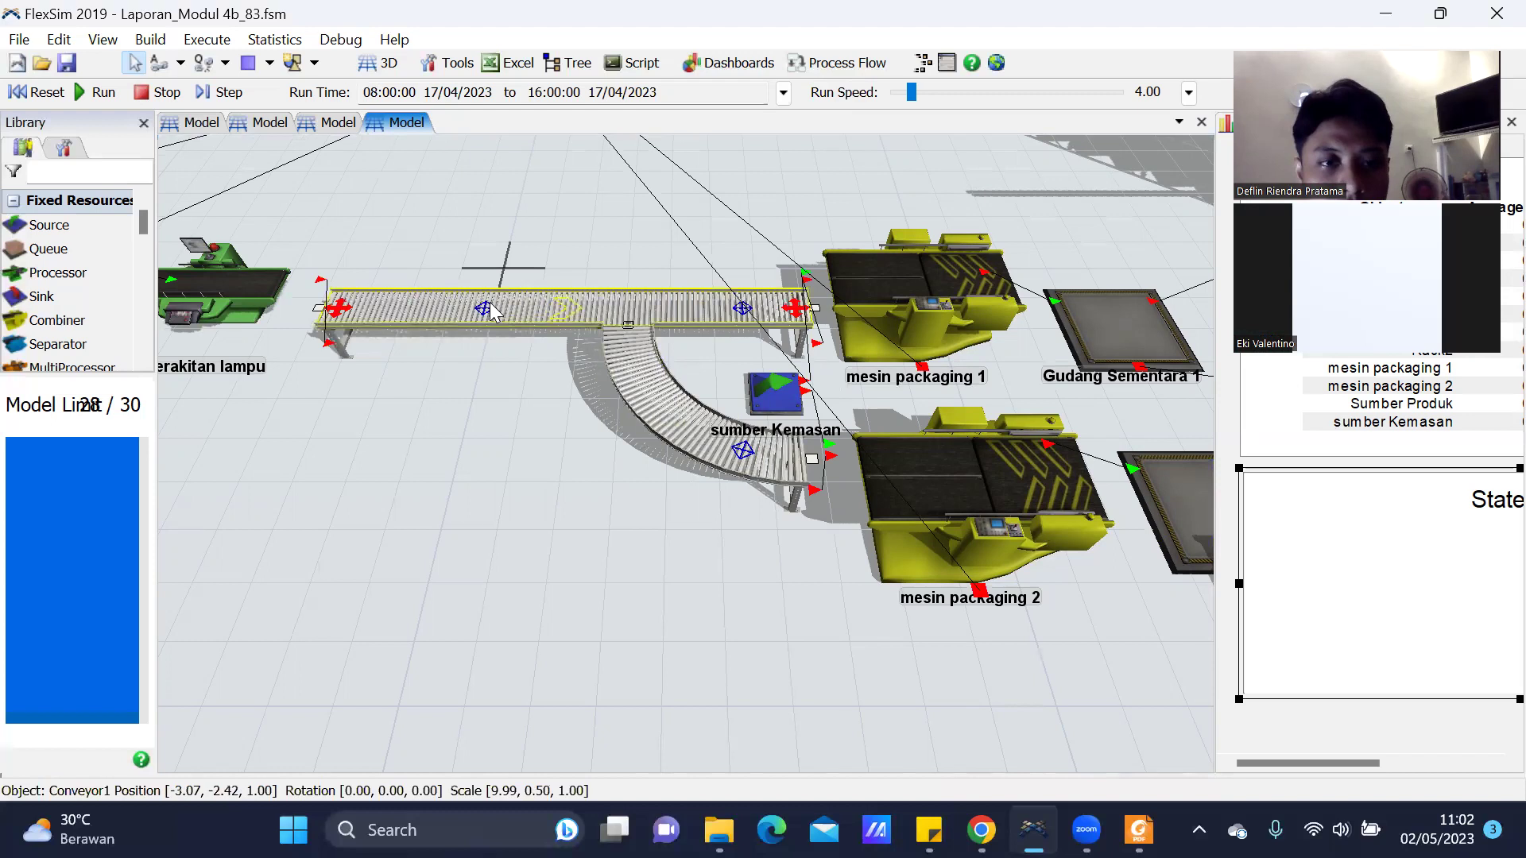
right_click(490, 310)
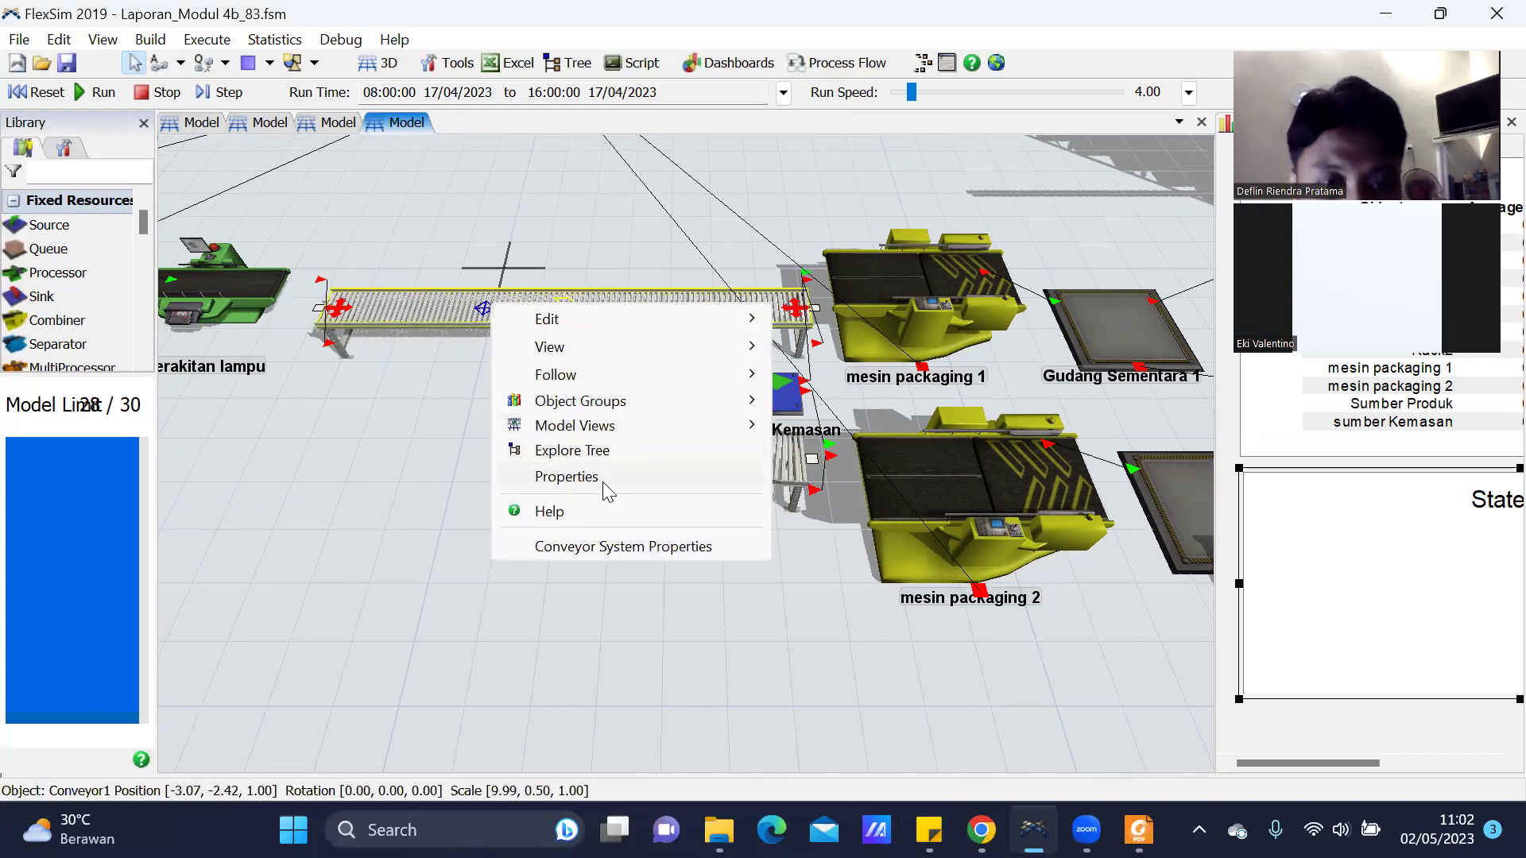
click(469, 501)
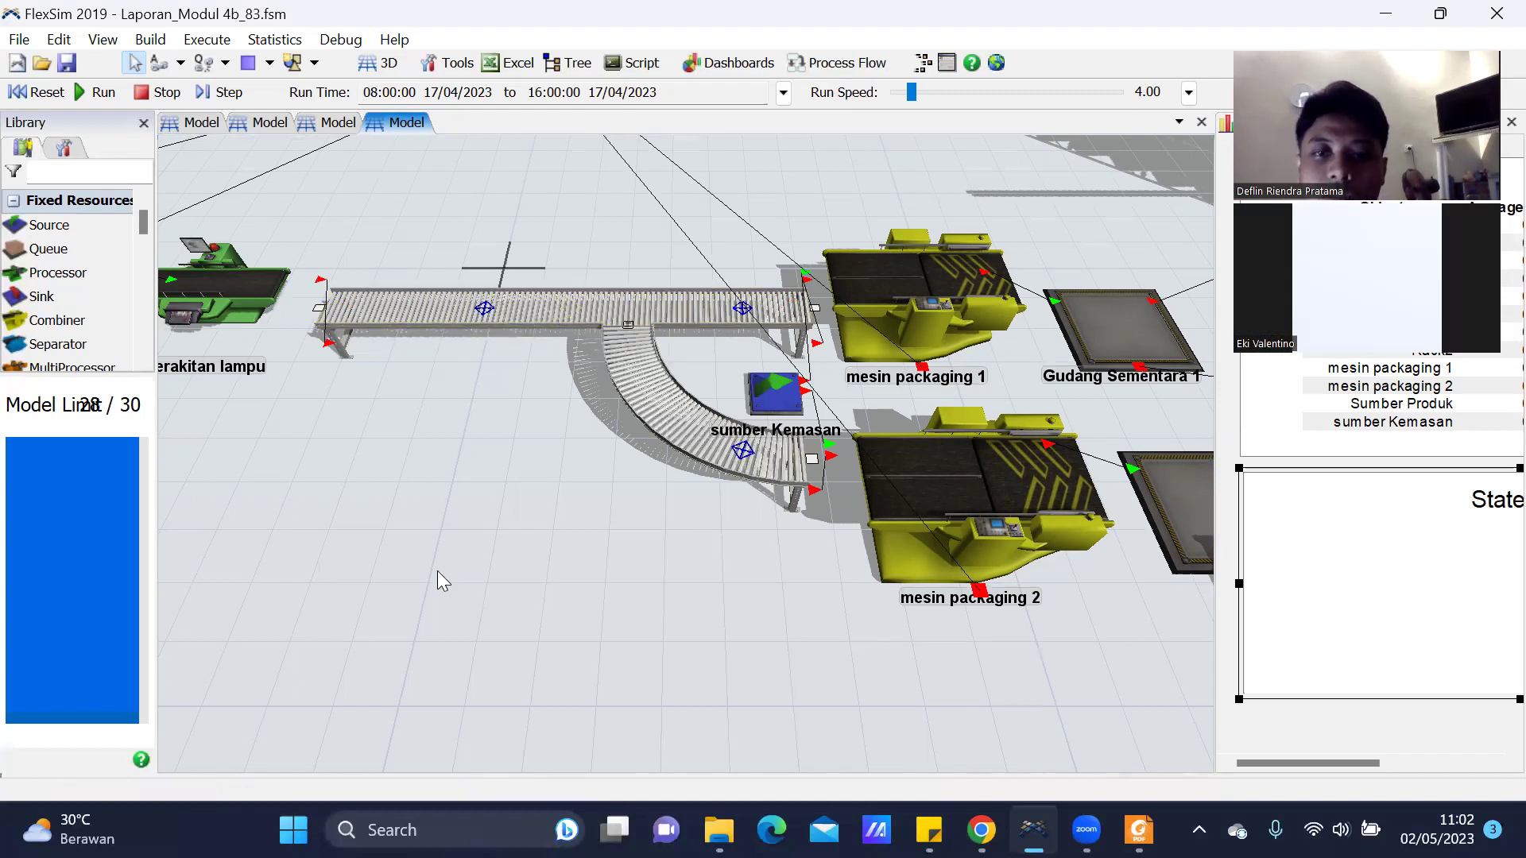
Review the source properties of sumber Kemasan, including its flow item class and inter-arrival time, and close them.
scroll(364, 529, down, 1)
scroll(621, 427, down, 1)
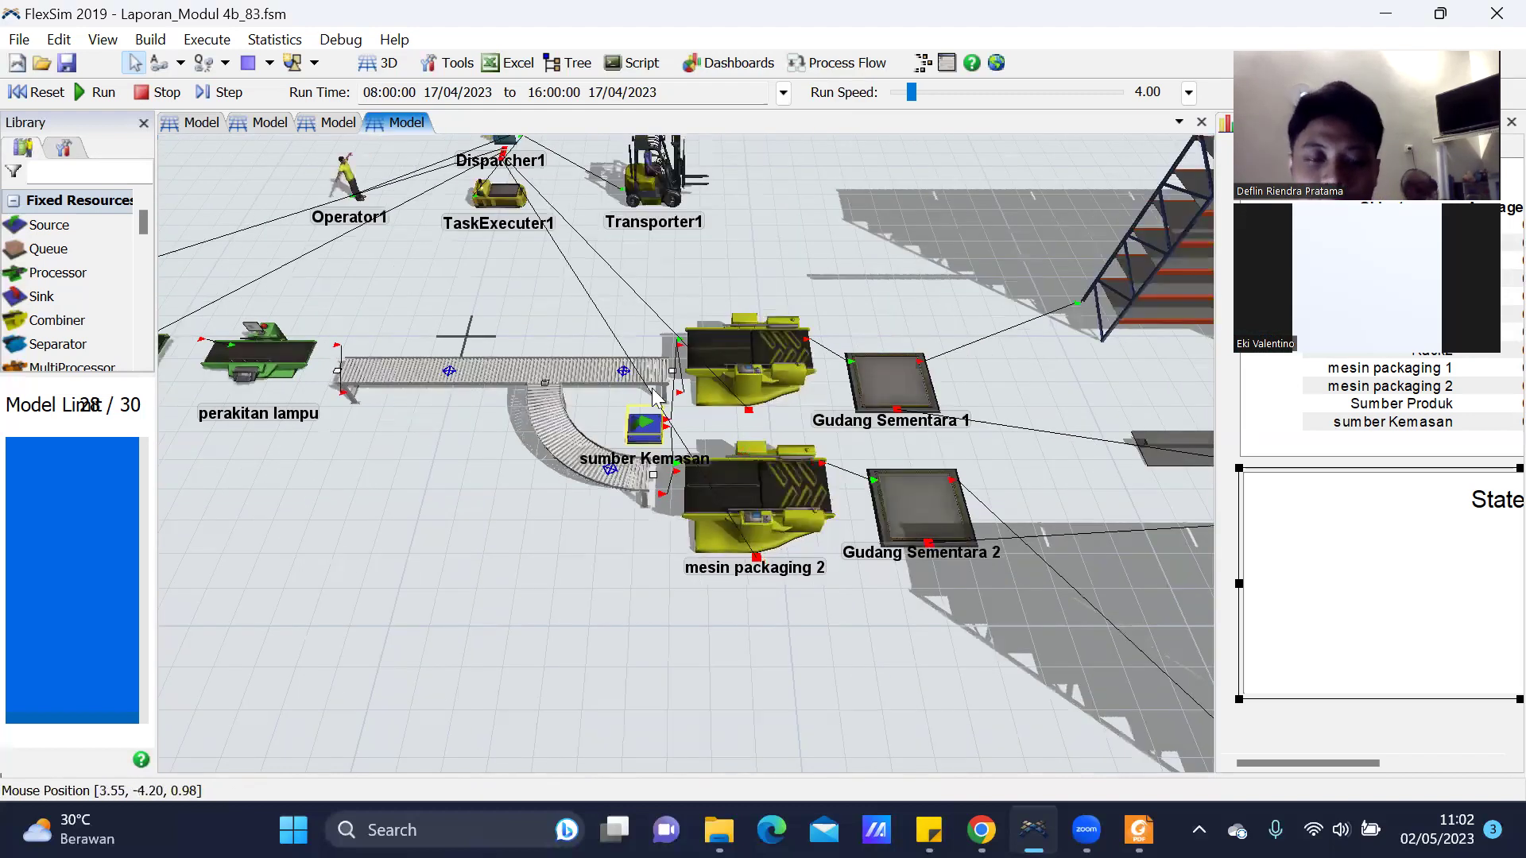
scroll(490, 418, up, 3)
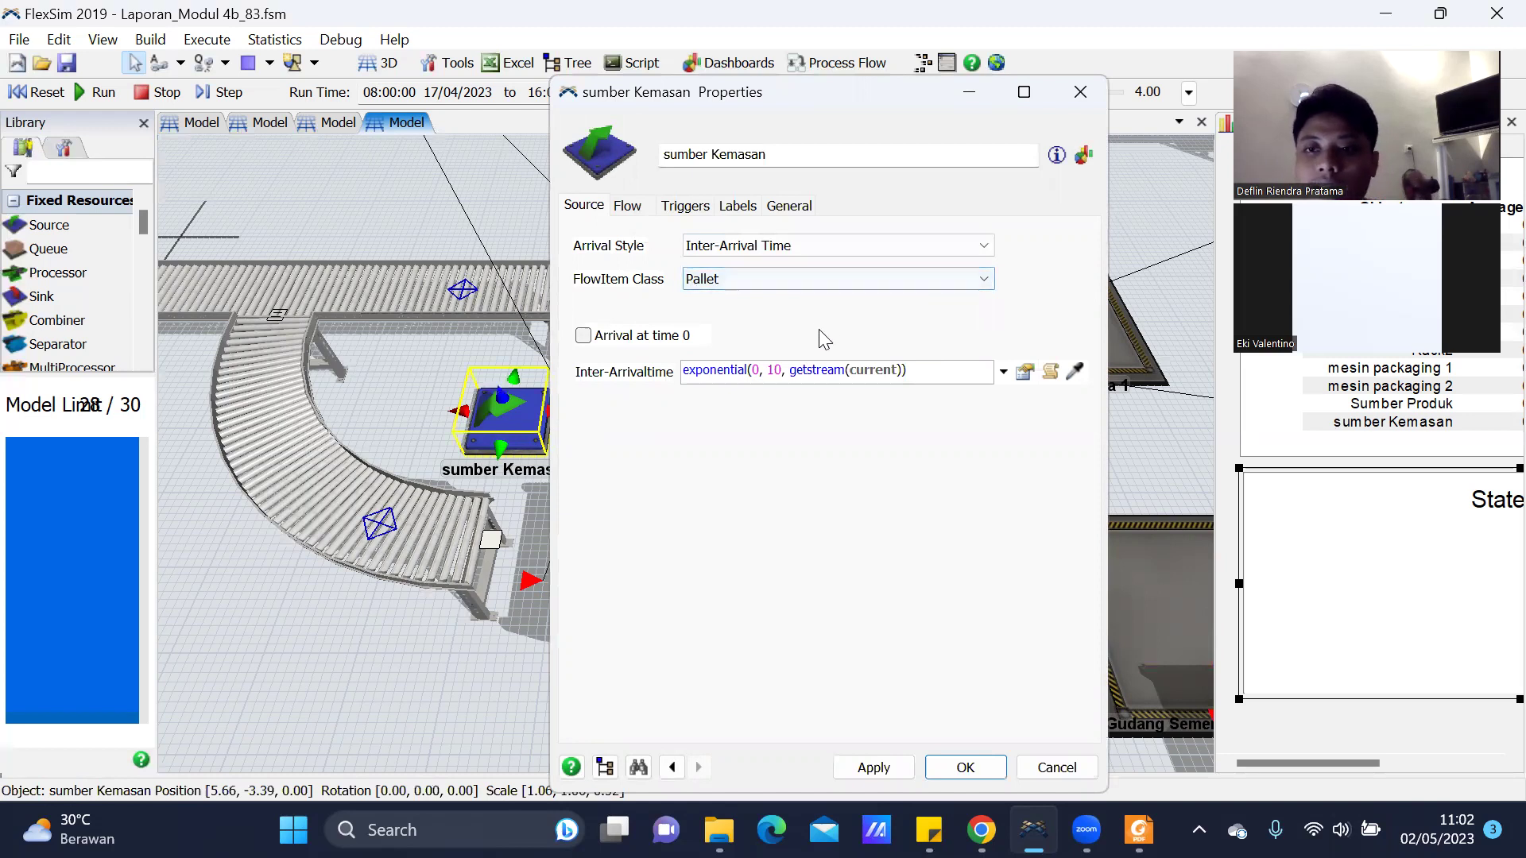
click(980, 767)
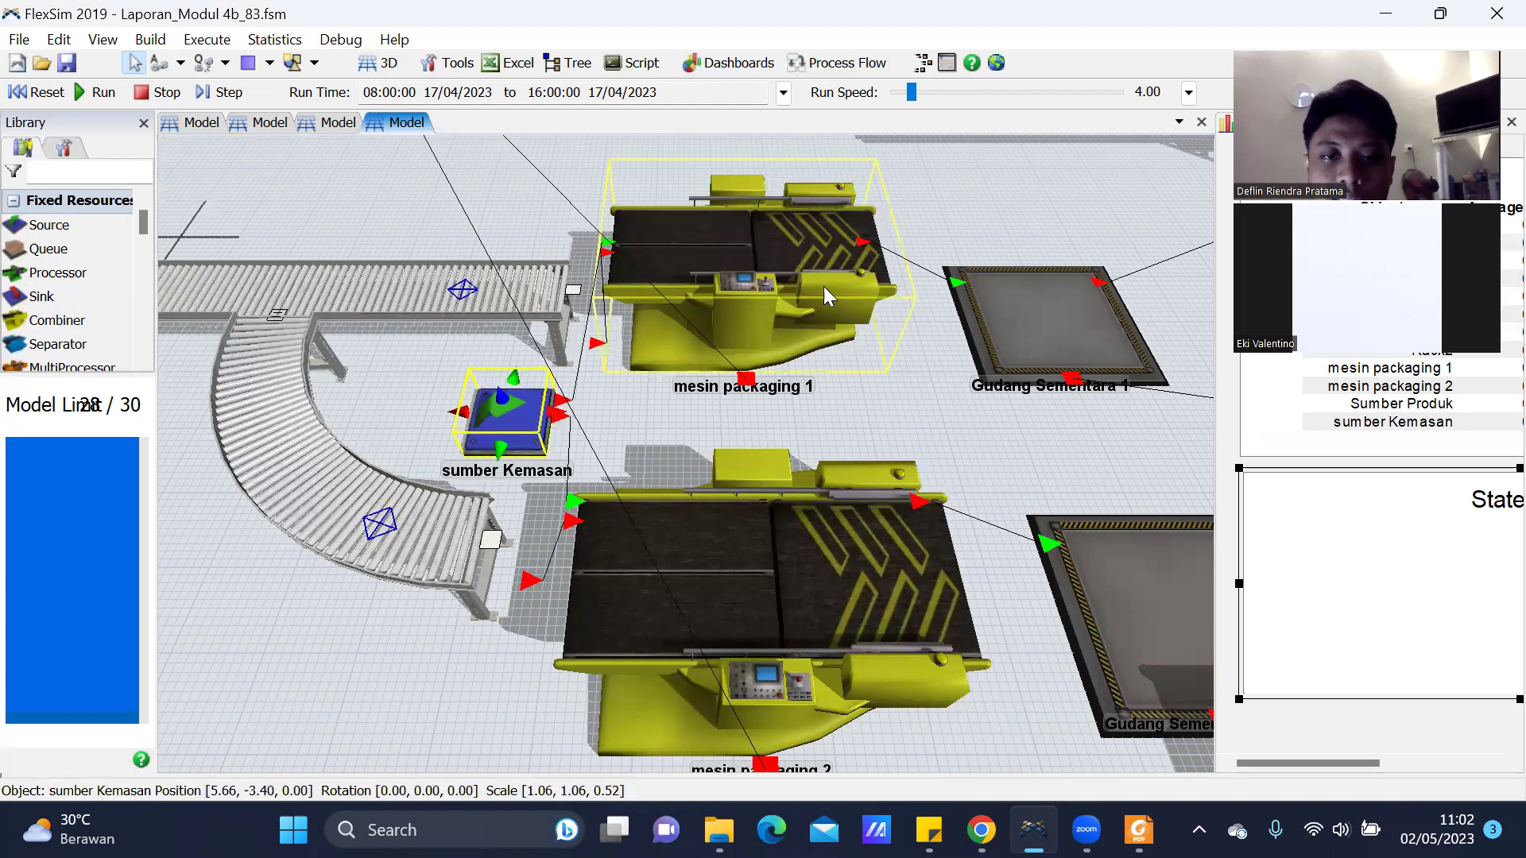
Review the process time, operator, breakdown, combiner and flow settings of mesin packaging 1, then close its properties and deselect it.
click(740, 298)
right_click(739, 294)
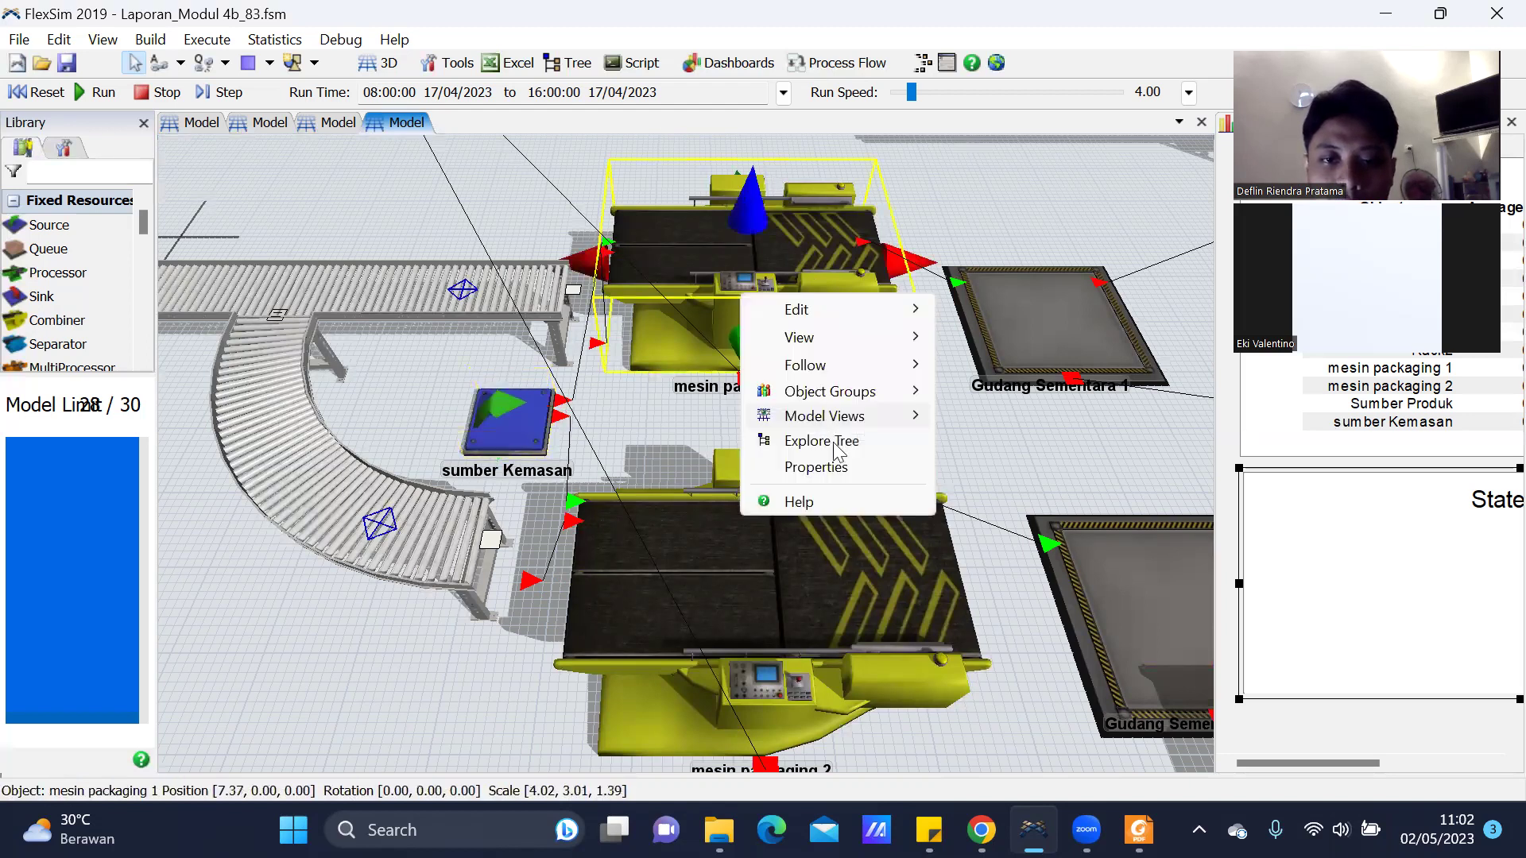
click(845, 467)
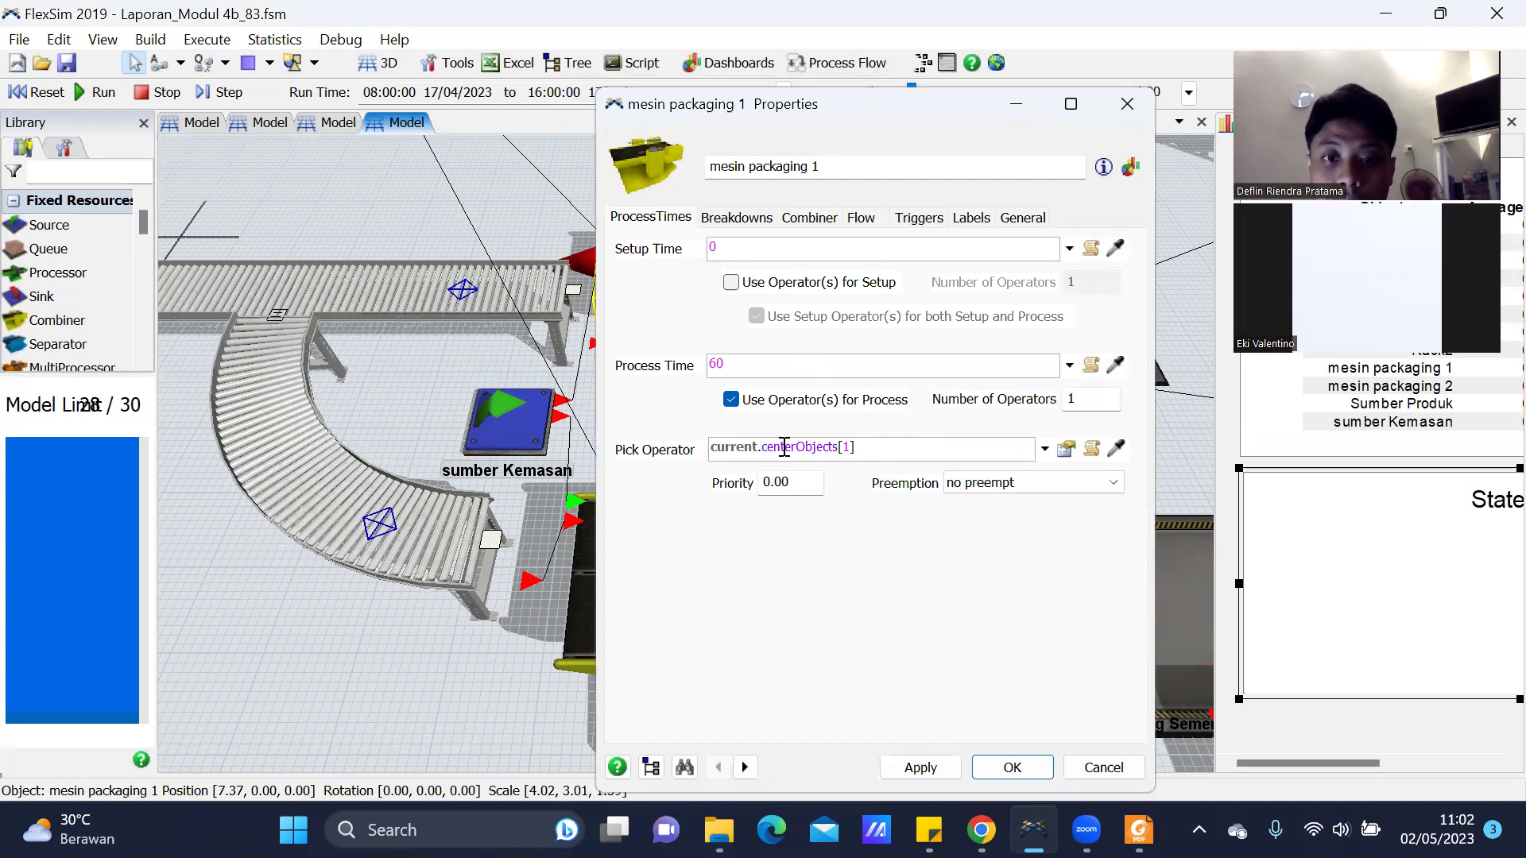
click(737, 219)
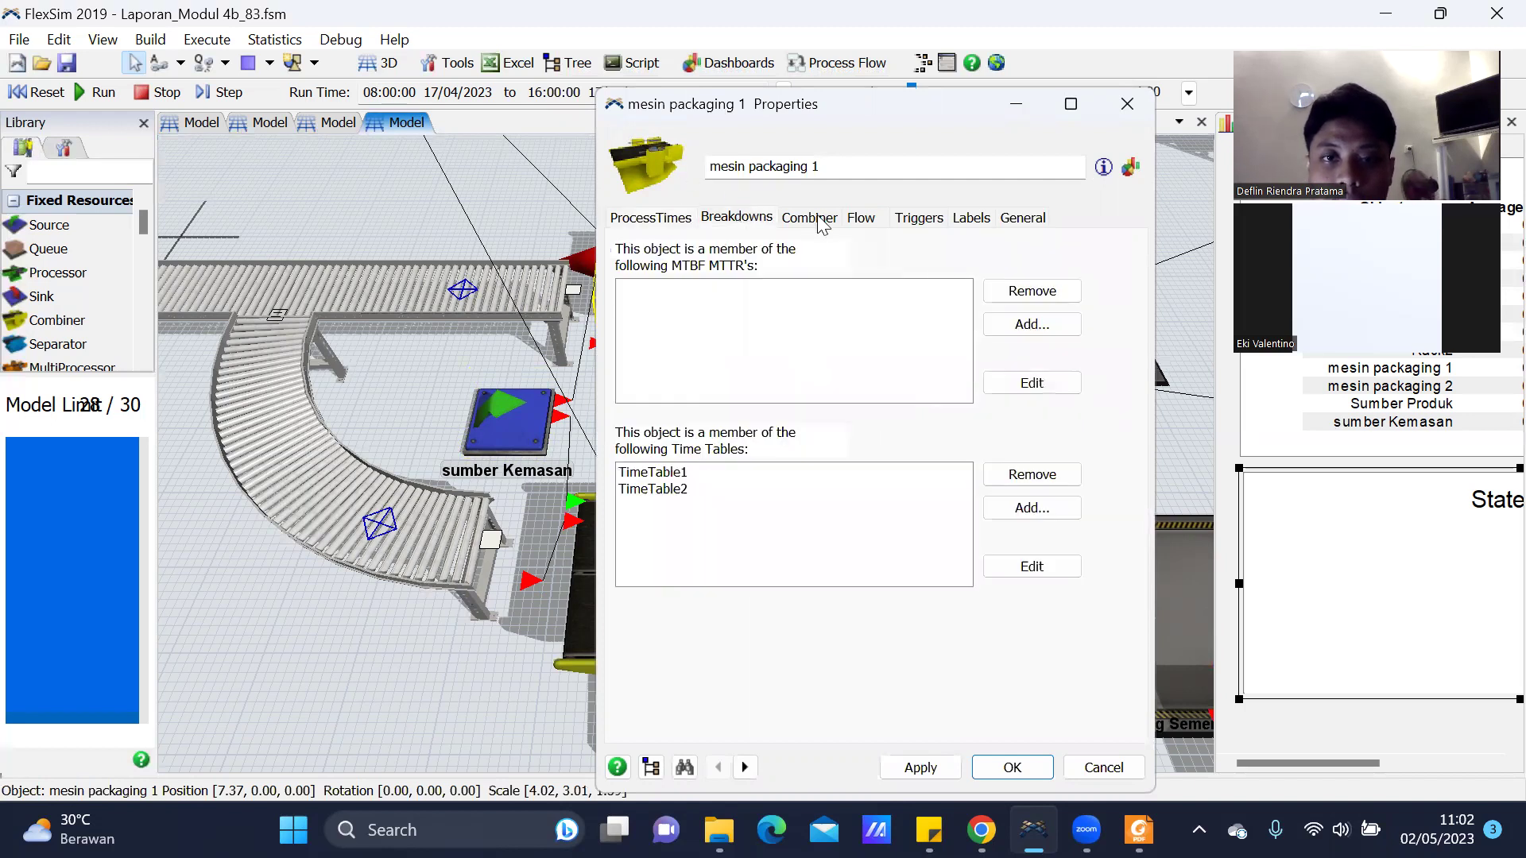
click(827, 220)
click(863, 220)
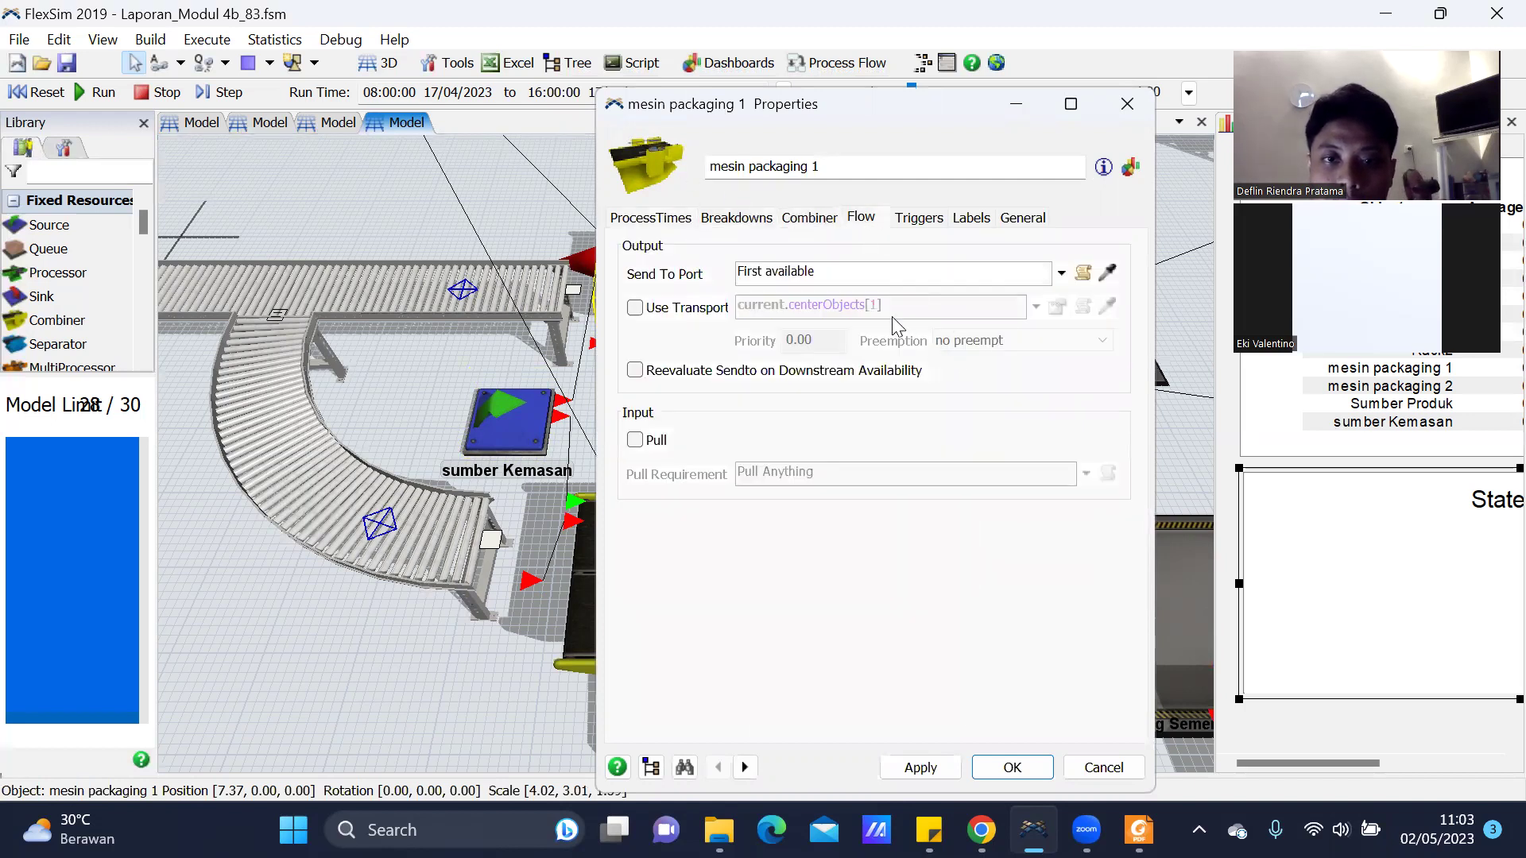
click(994, 775)
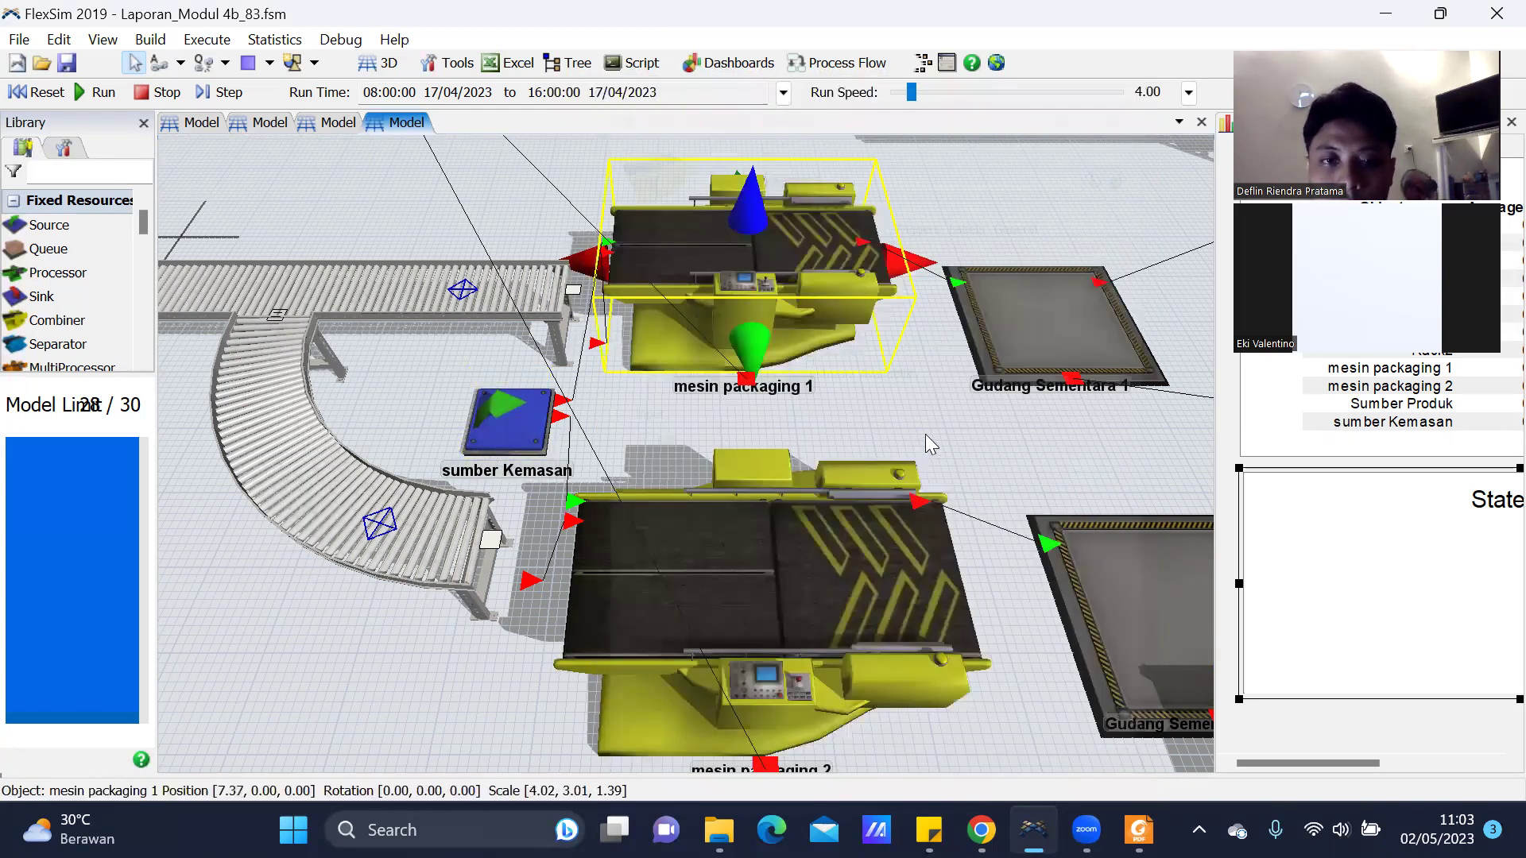
click(1004, 434)
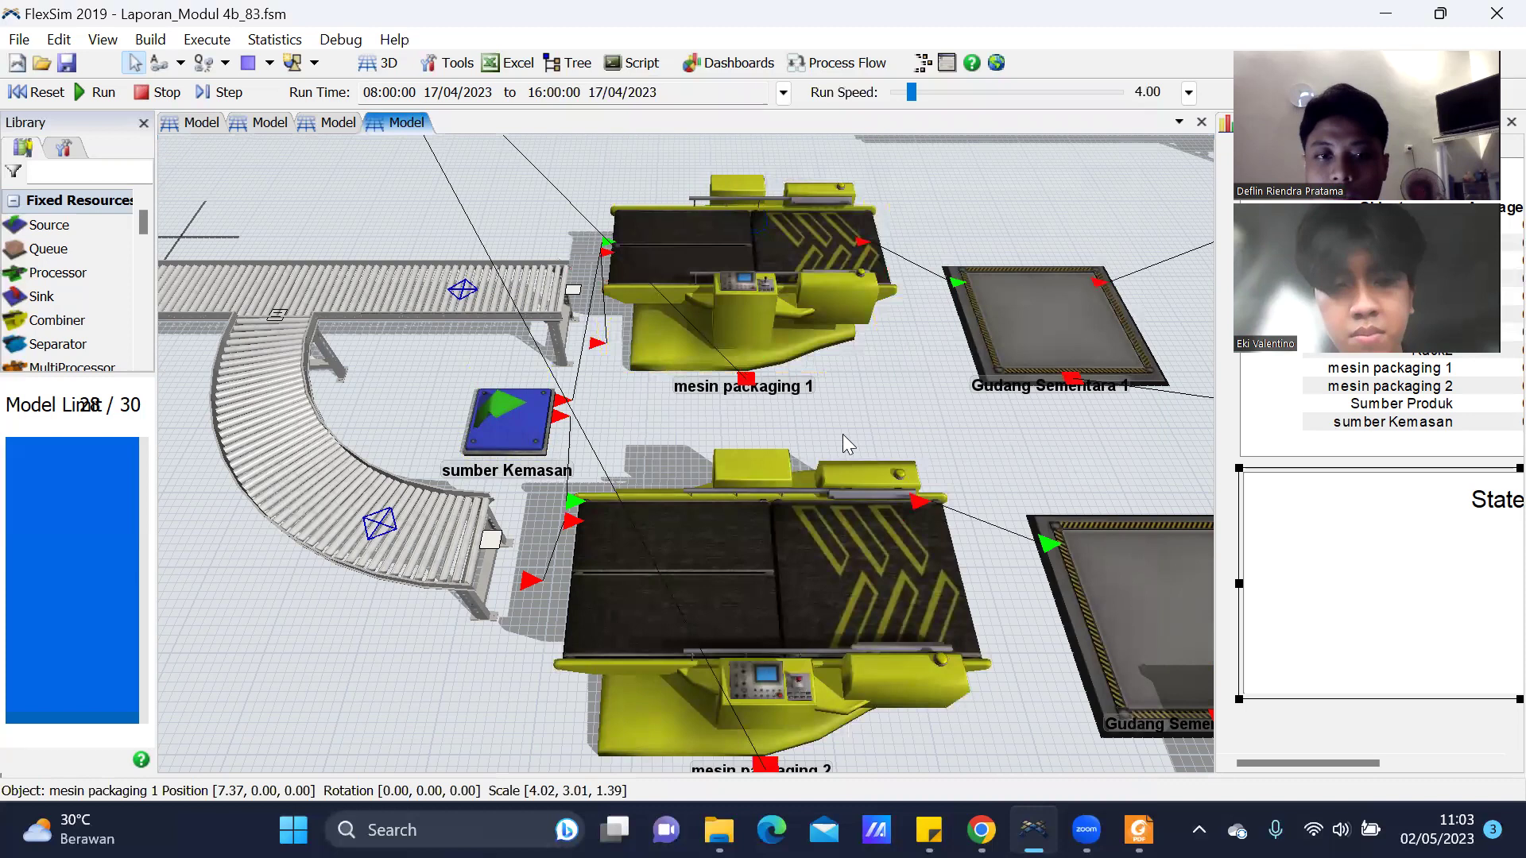
Review the queue properties of Gudang Sementara 1, including its maximum content, and close them.
scroll(453, 428, down, 3)
click(847, 349)
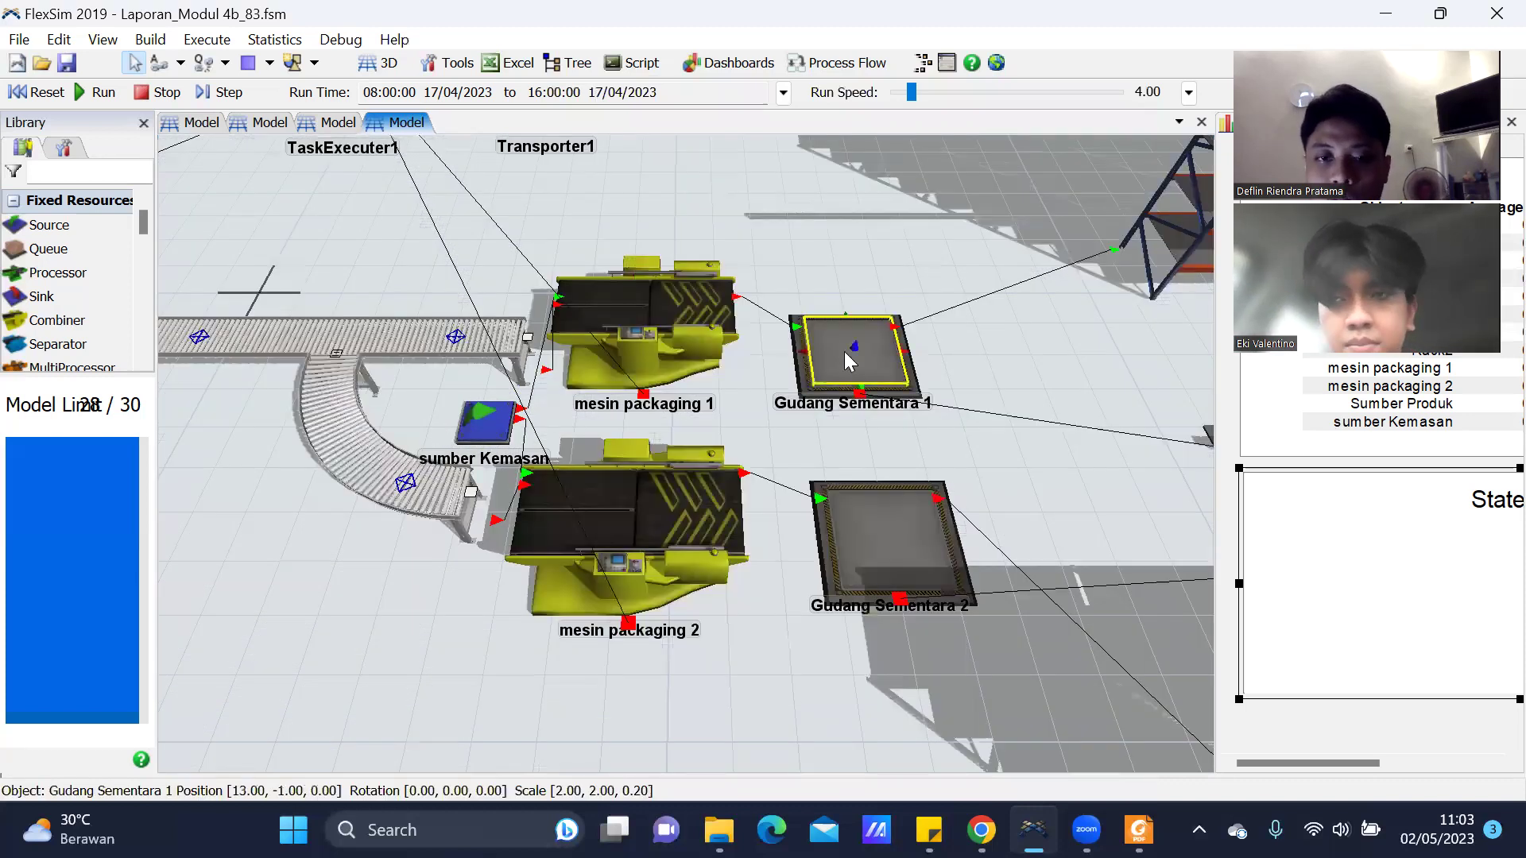
right_click(846, 354)
click(946, 524)
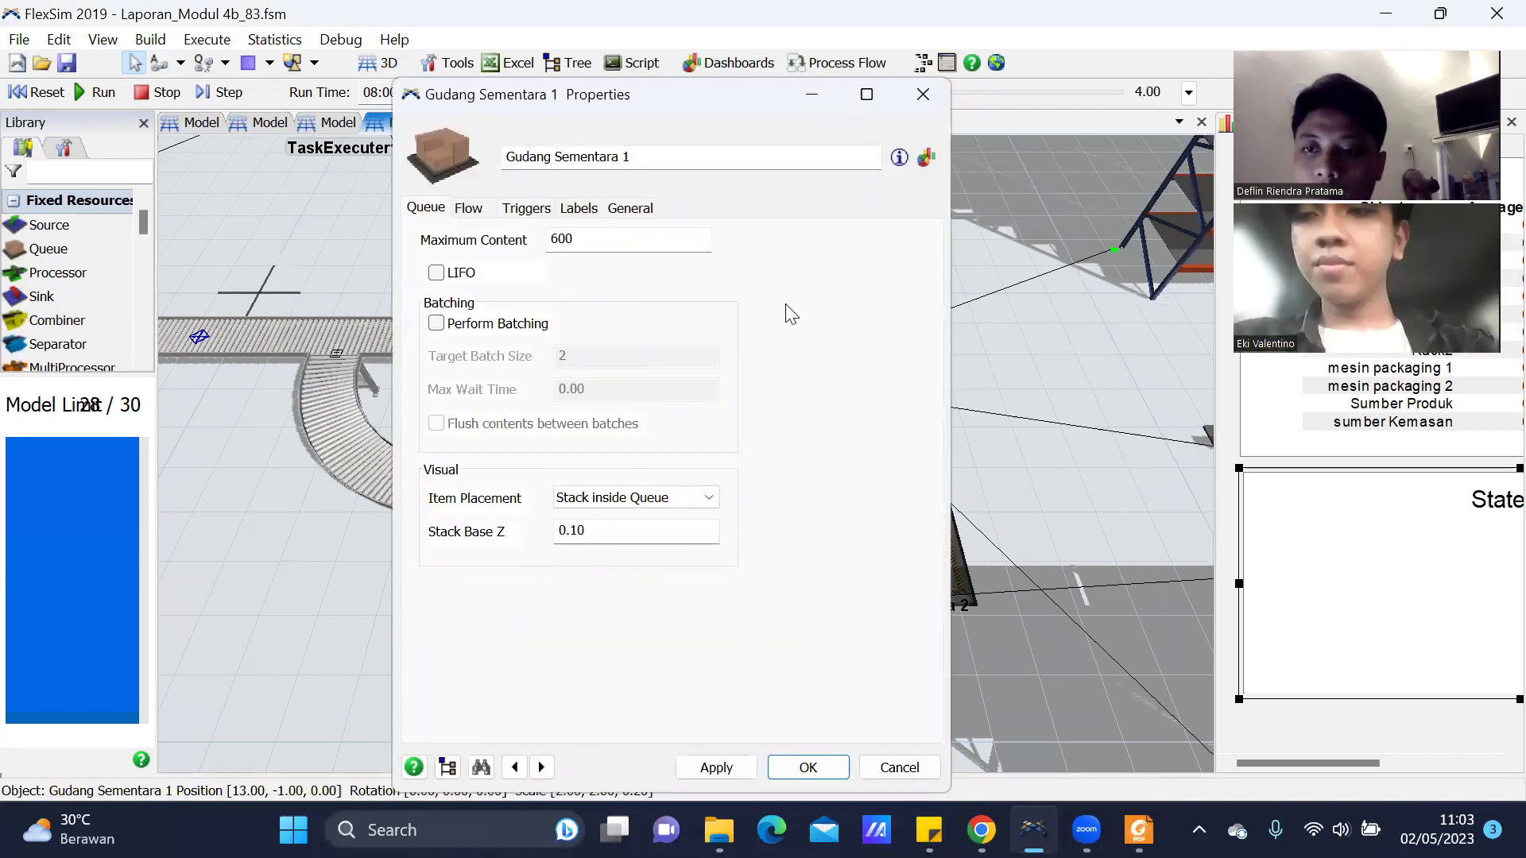
click(808, 767)
Review the queue properties of Gudang Sementara 2, including its maximum content, and close them.
click(877, 545)
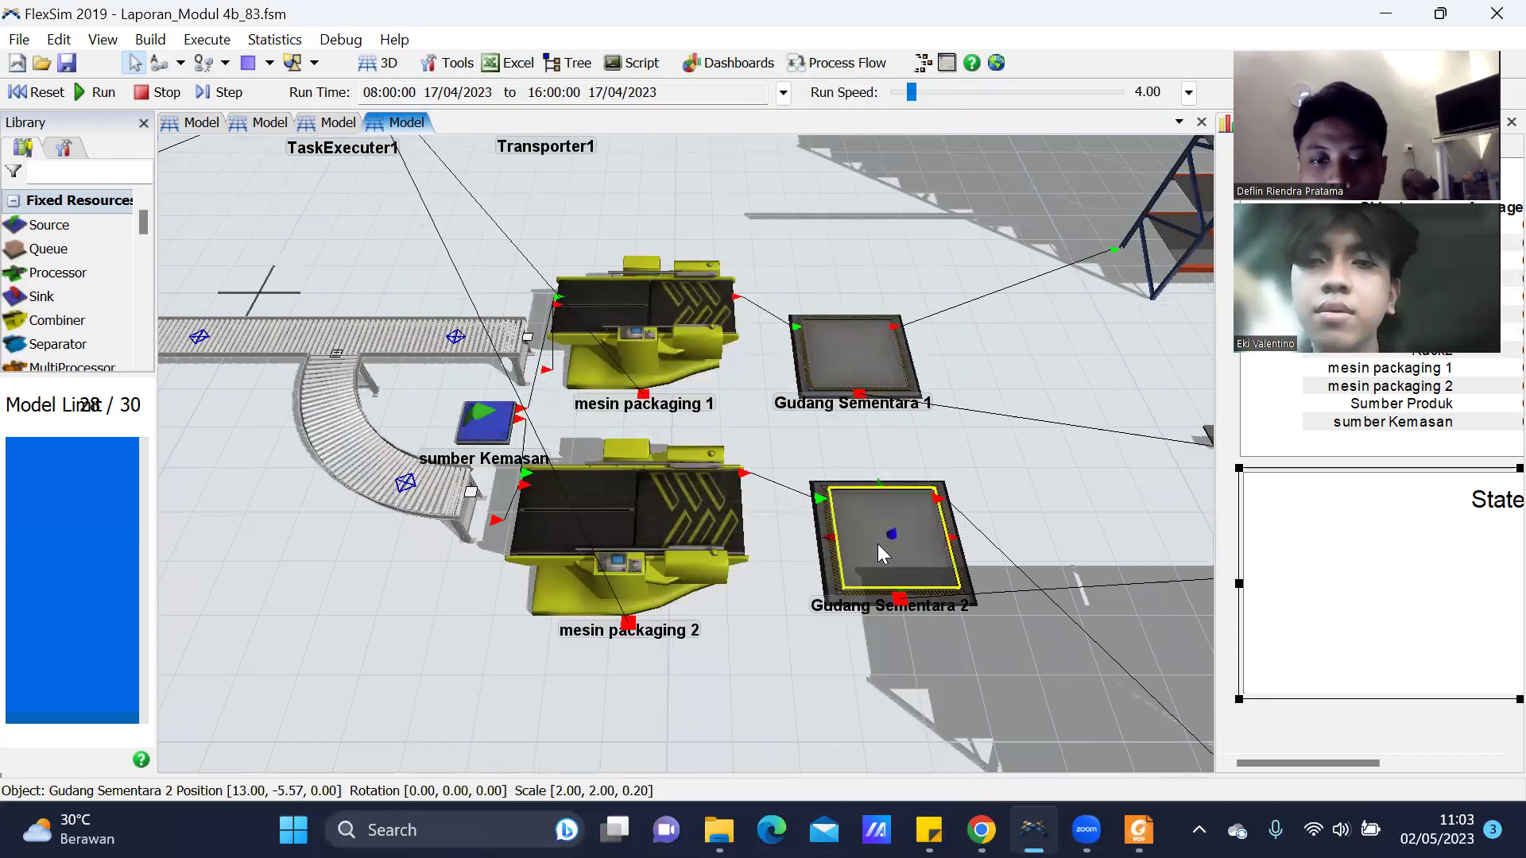
right_click(878, 547)
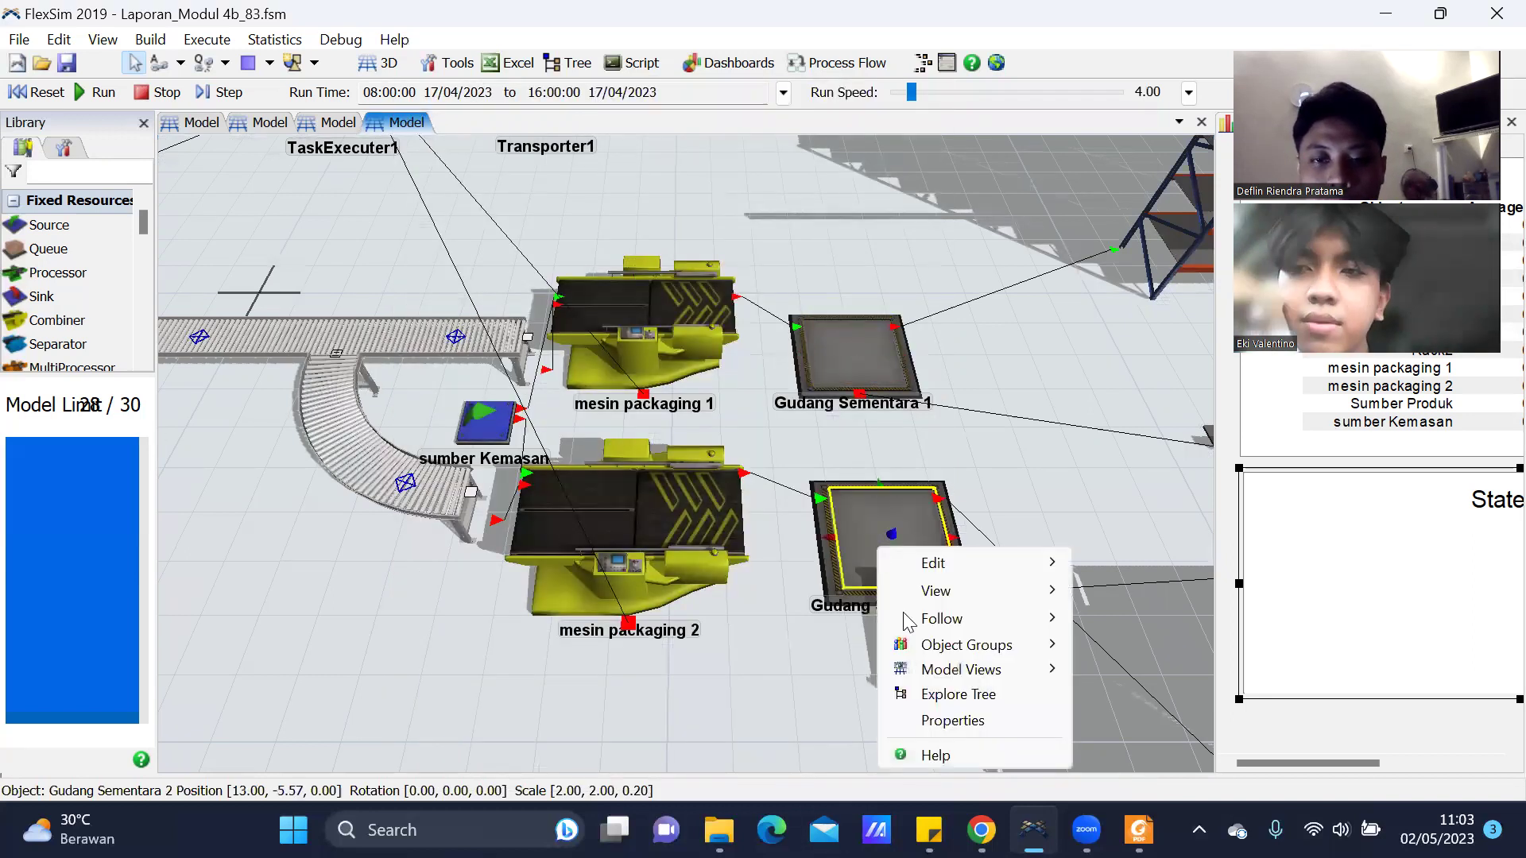
click(954, 721)
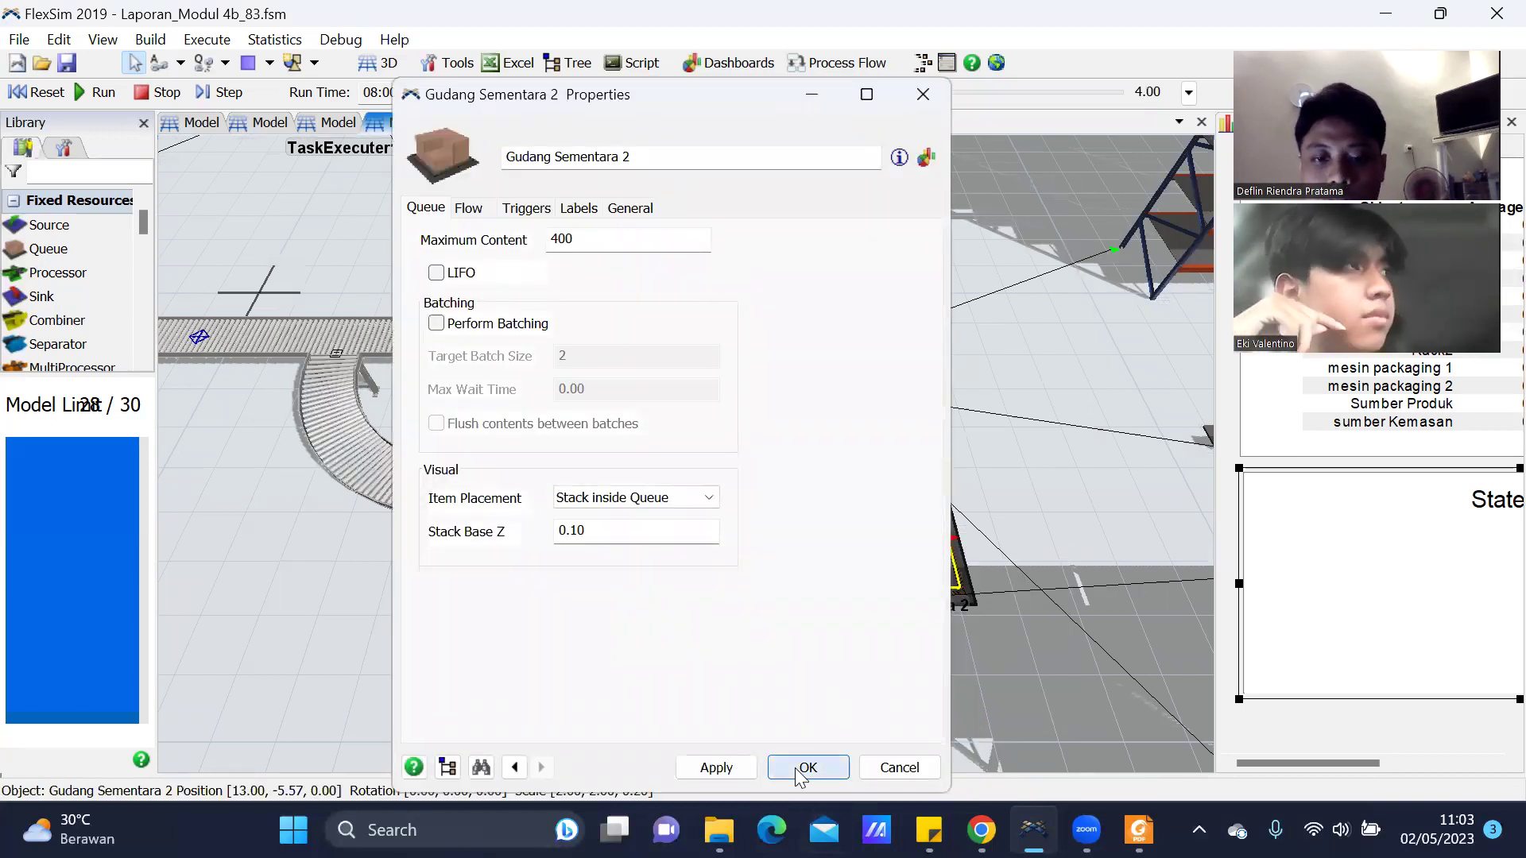
click(808, 767)
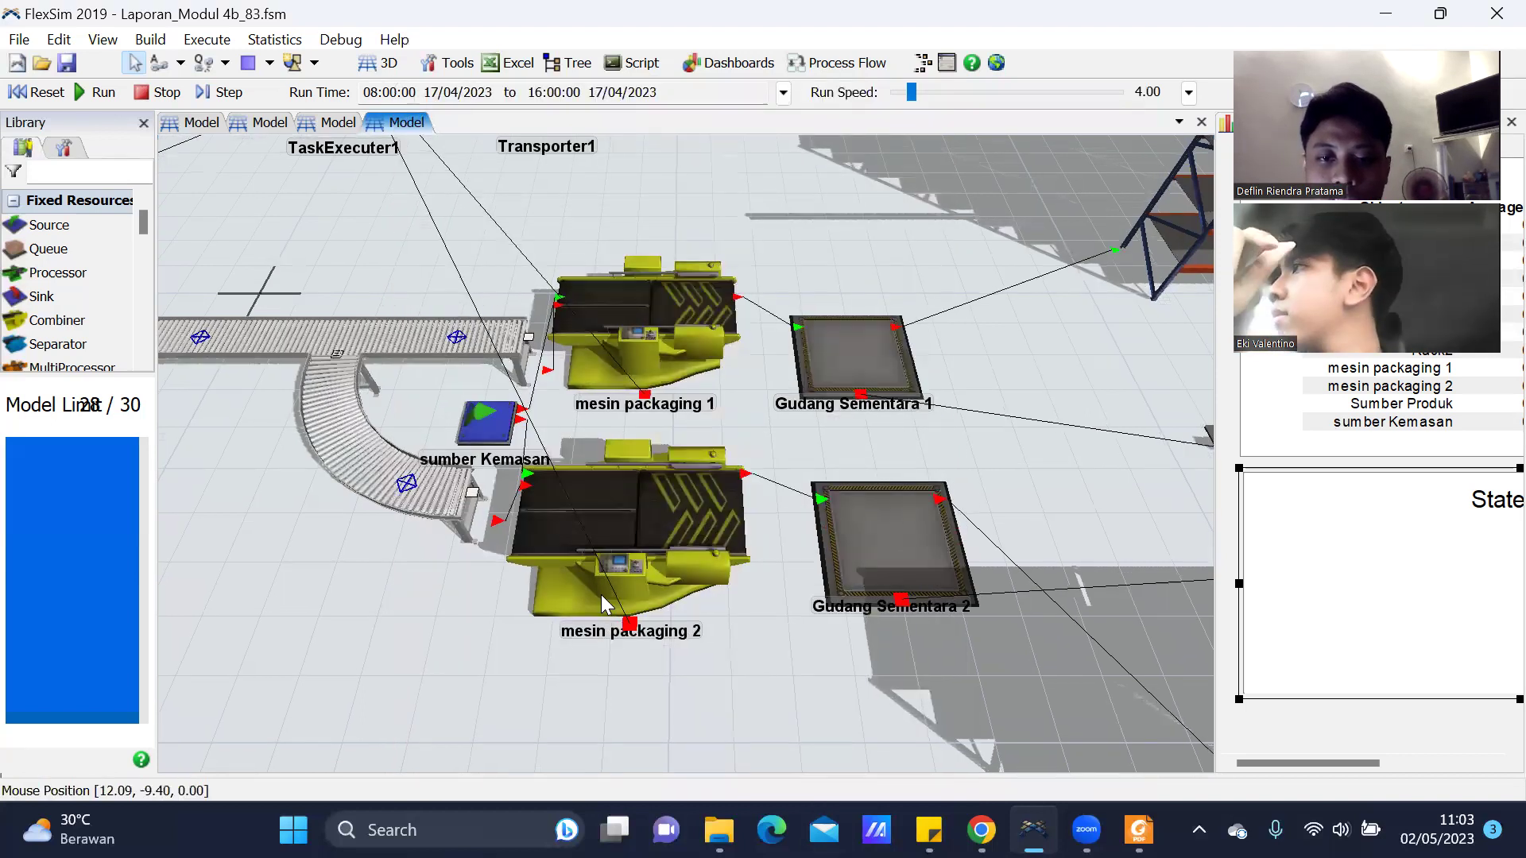
Review the properties of ASRSvehicle1, including its speed, capacity and dispatcher settings, then close them and deselect the vehicle.
scroll(529, 598, down, 3)
scroll(897, 733, down, 3)
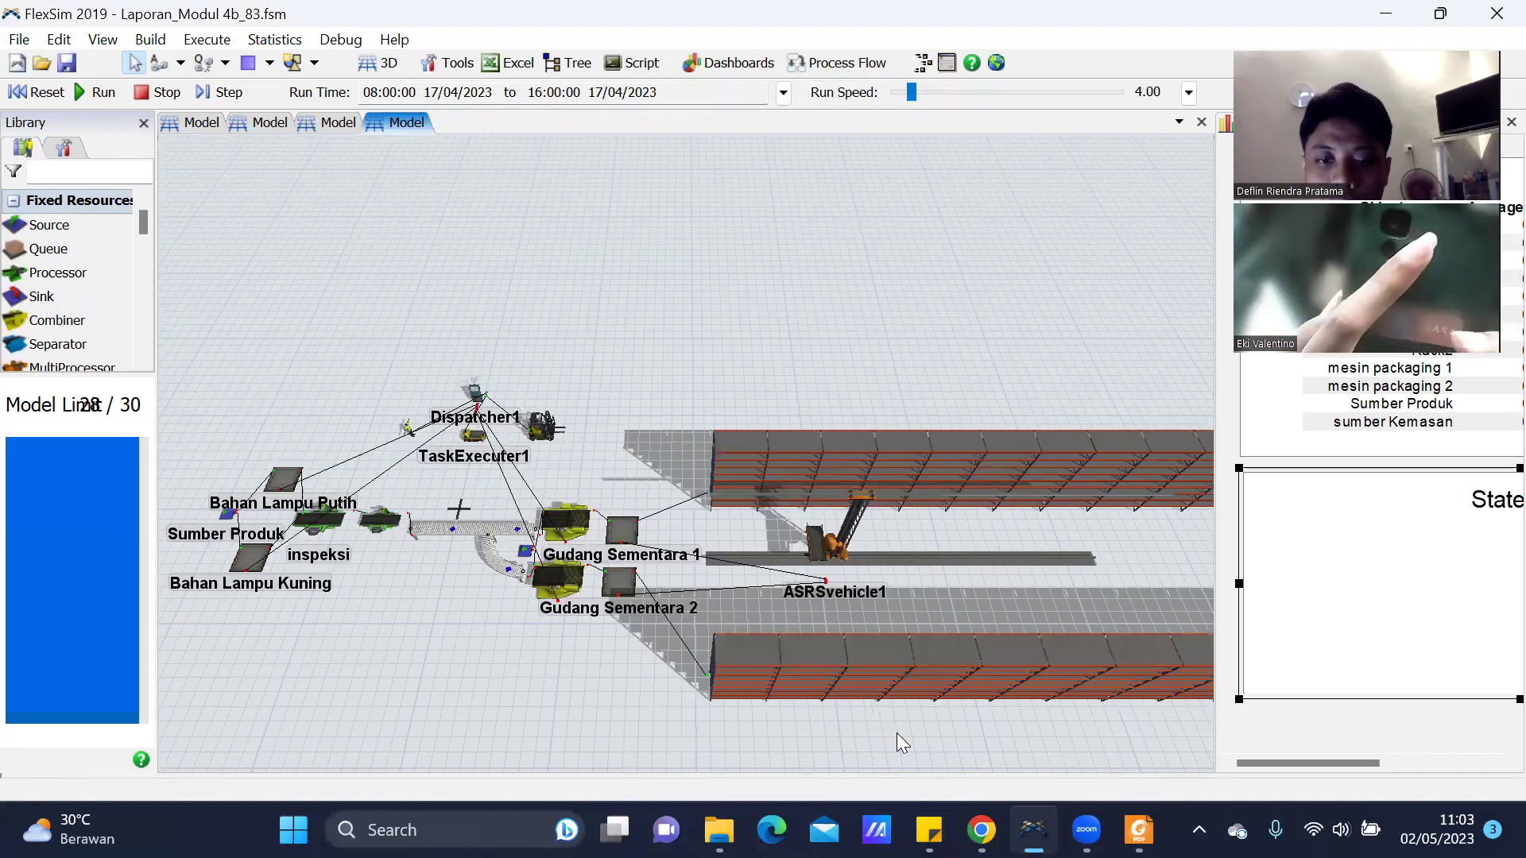
scroll(755, 372, up, 5)
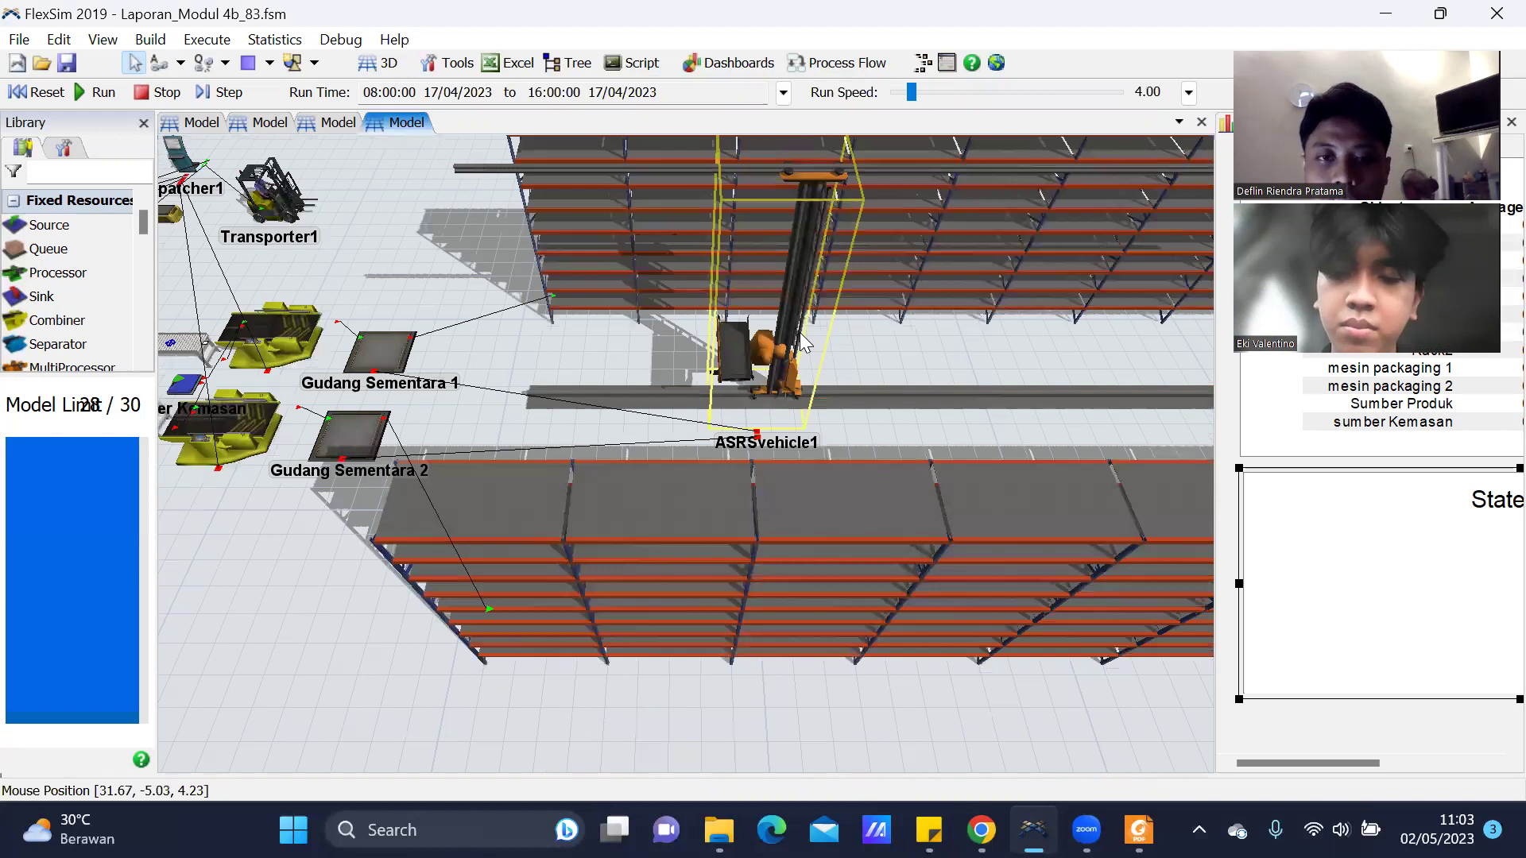
click(803, 344)
right_click(803, 344)
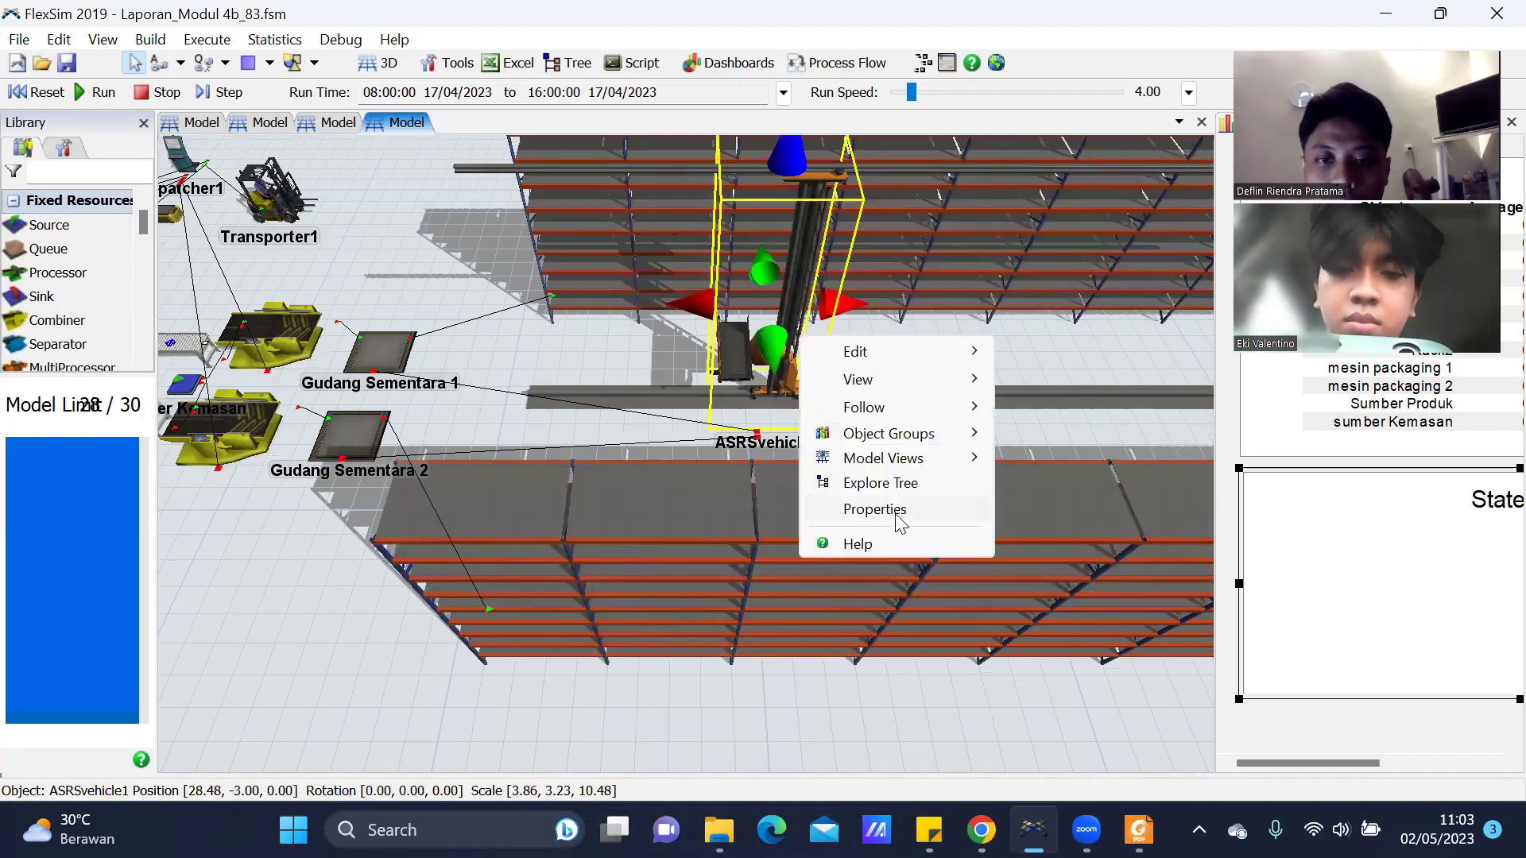
click(894, 513)
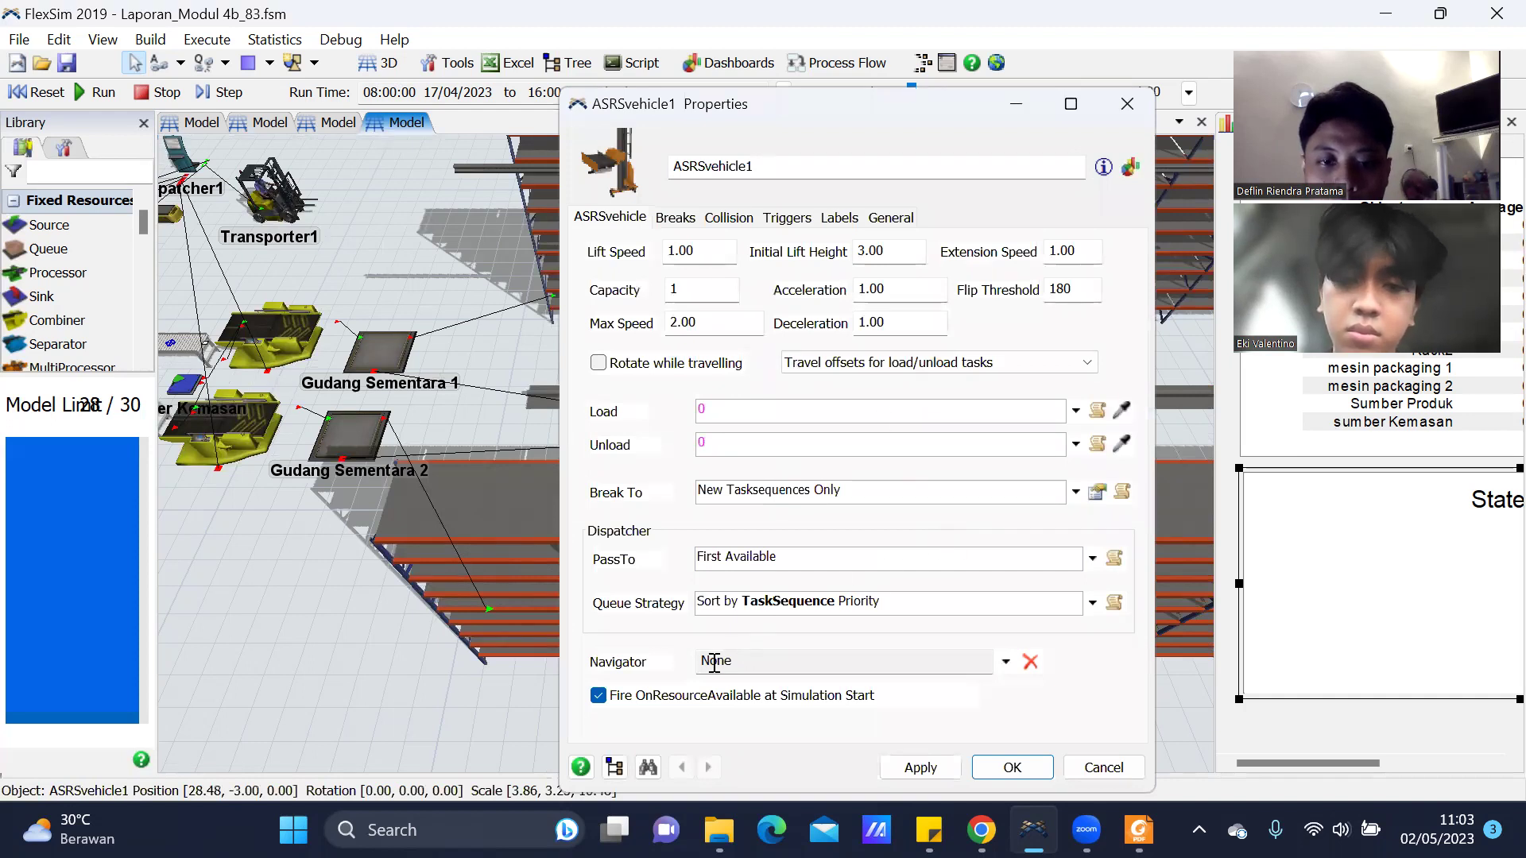
click(1127, 116)
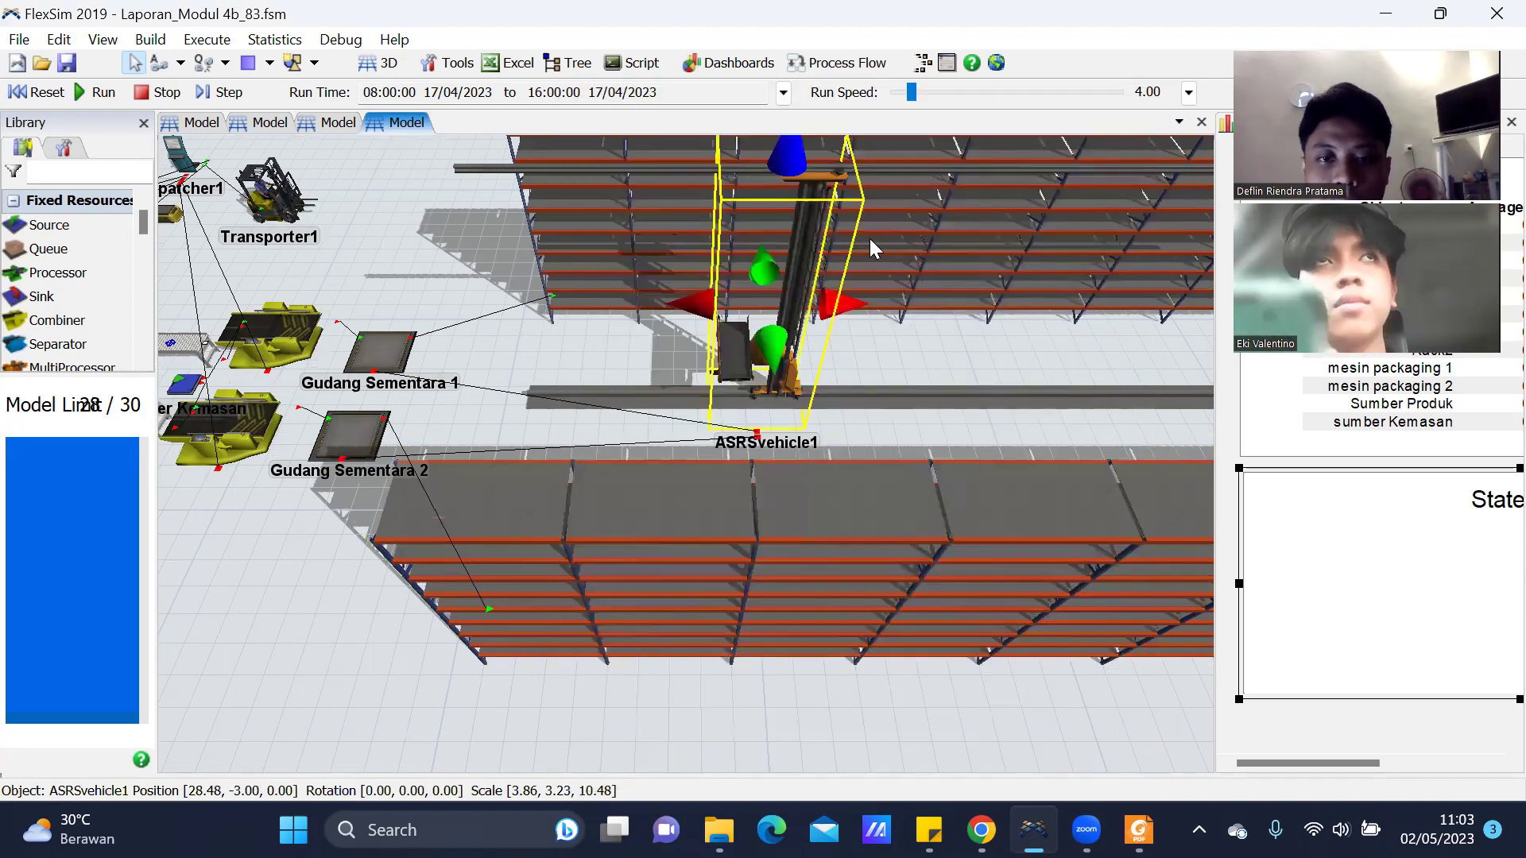
click(755, 680)
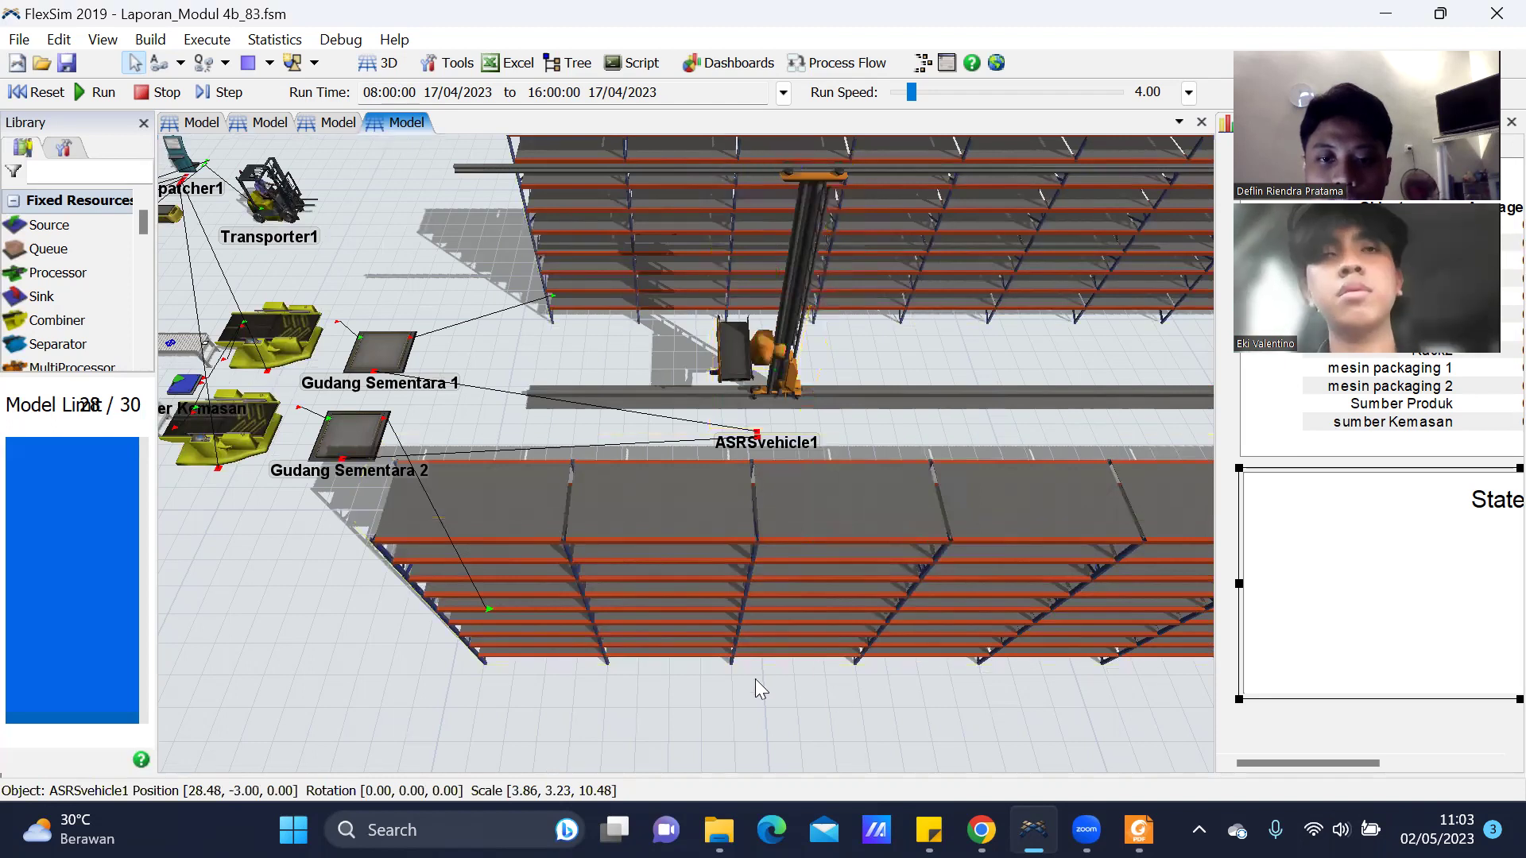
Review the properties of Rack1, including its placement logic and maximum content, and close them.
scroll(664, 737, down, 3)
scroll(881, 440, down, 1)
click(881, 440)
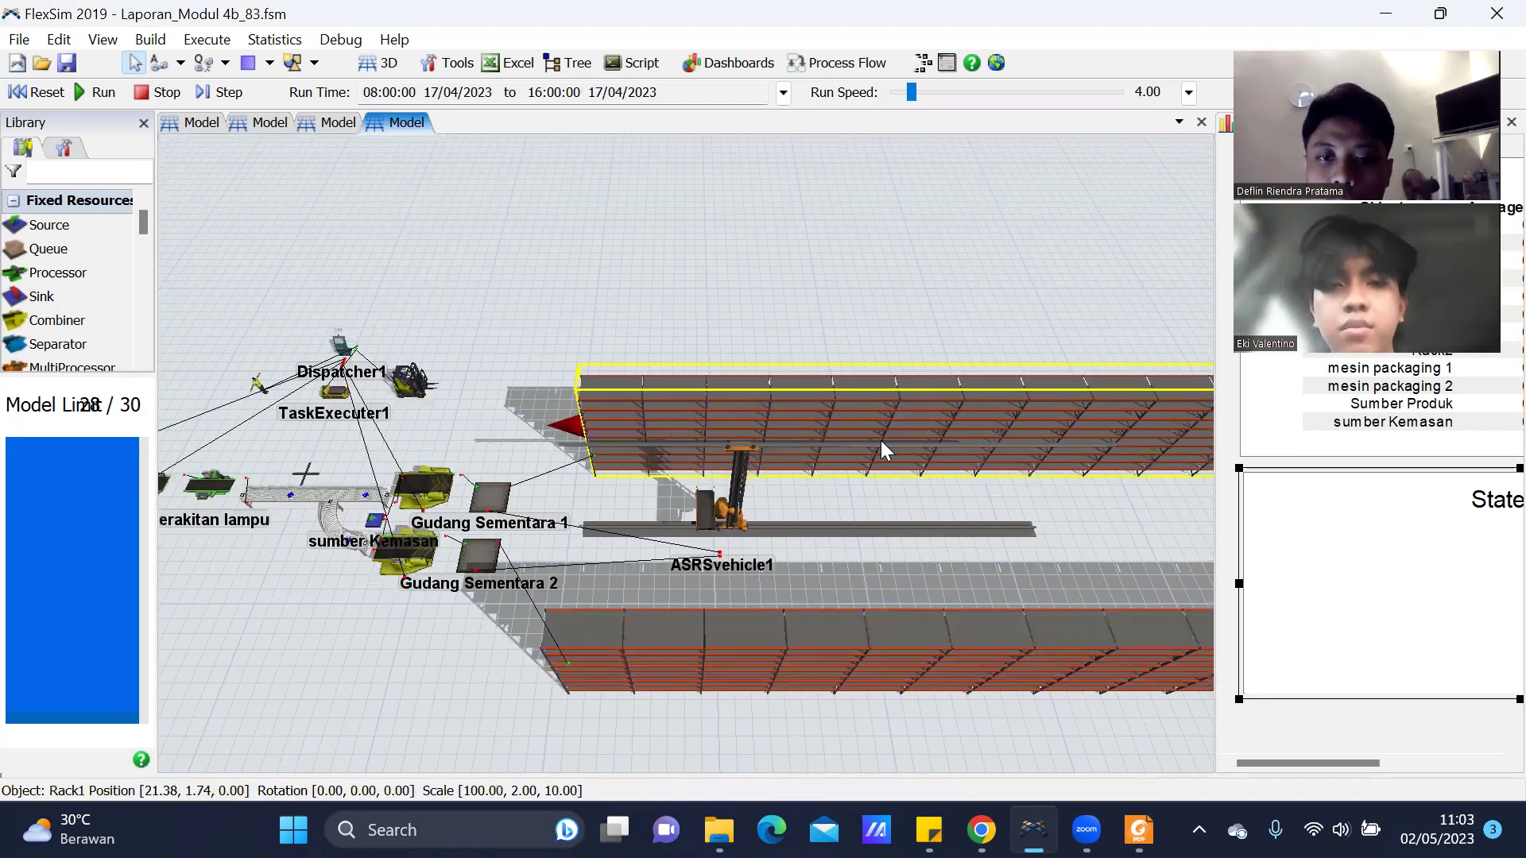
click(988, 613)
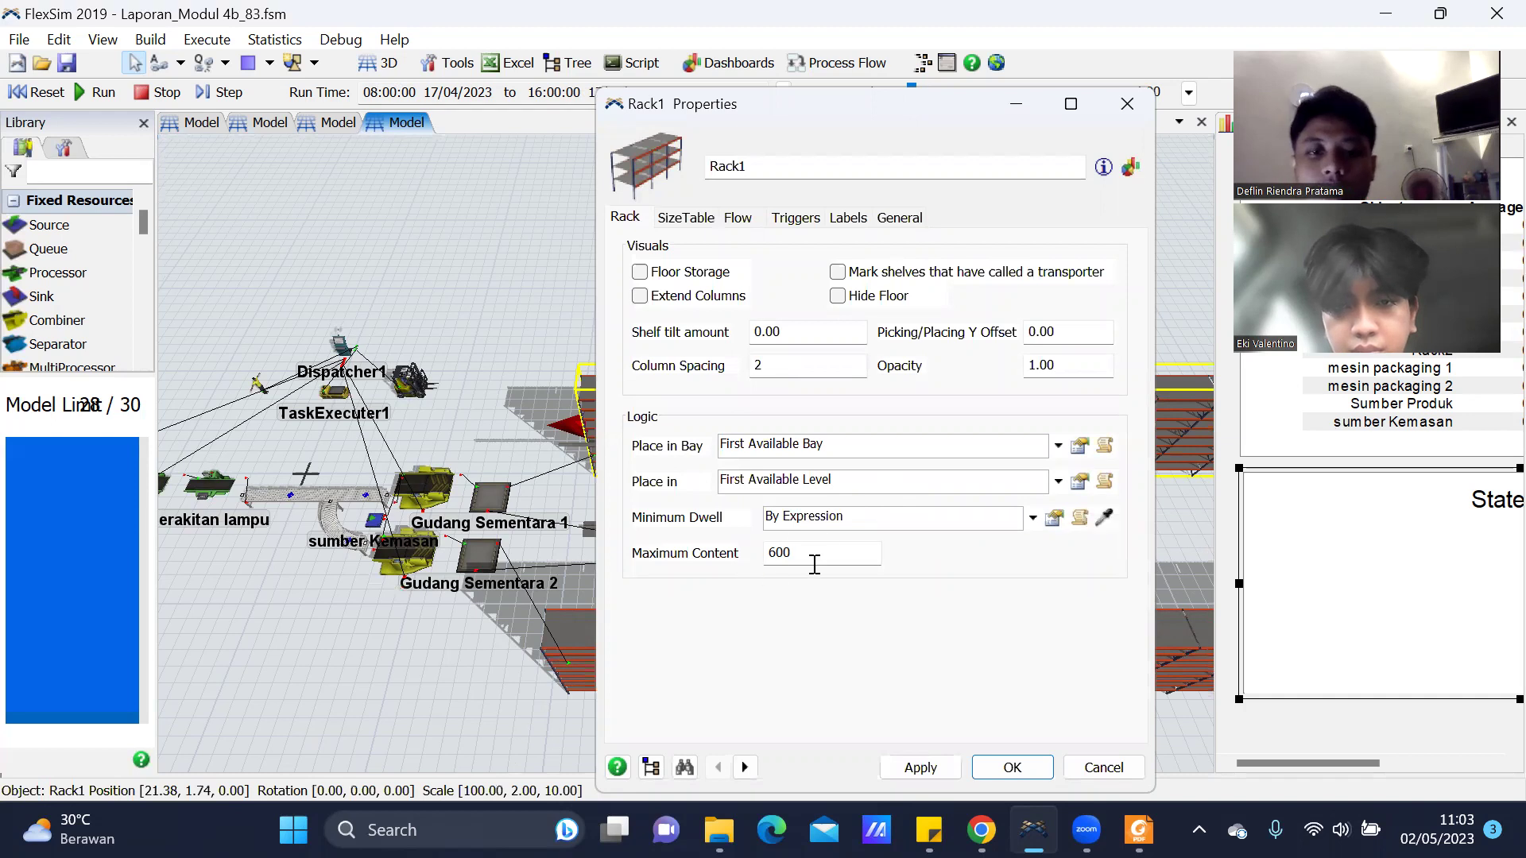
click(1012, 767)
Review the properties of Rack2, including its placement logic and maximum content, and close them.
click(983, 626)
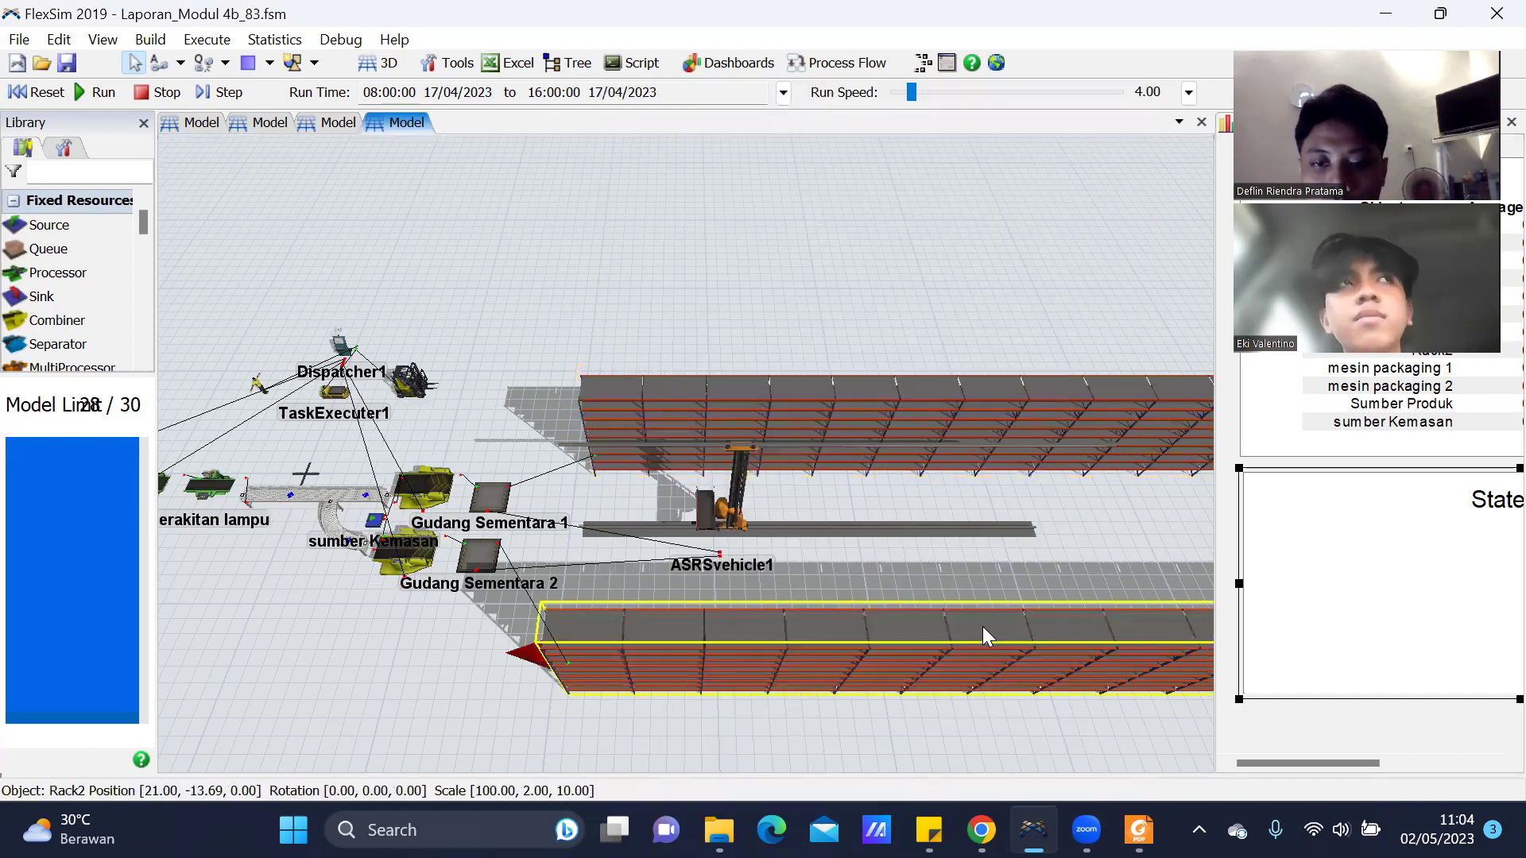
right_click(983, 626)
click(1058, 579)
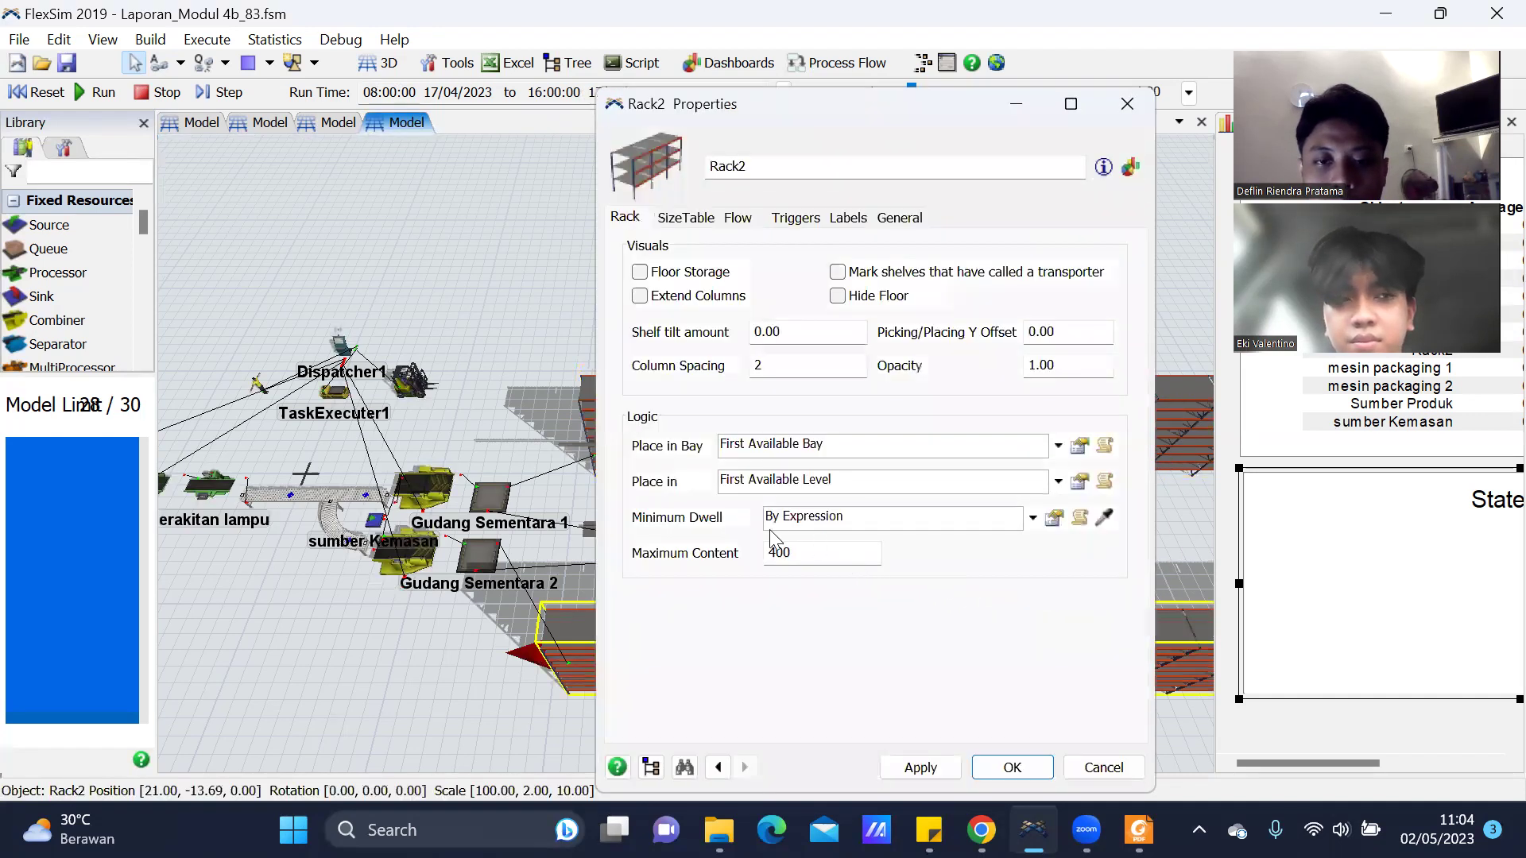
click(995, 769)
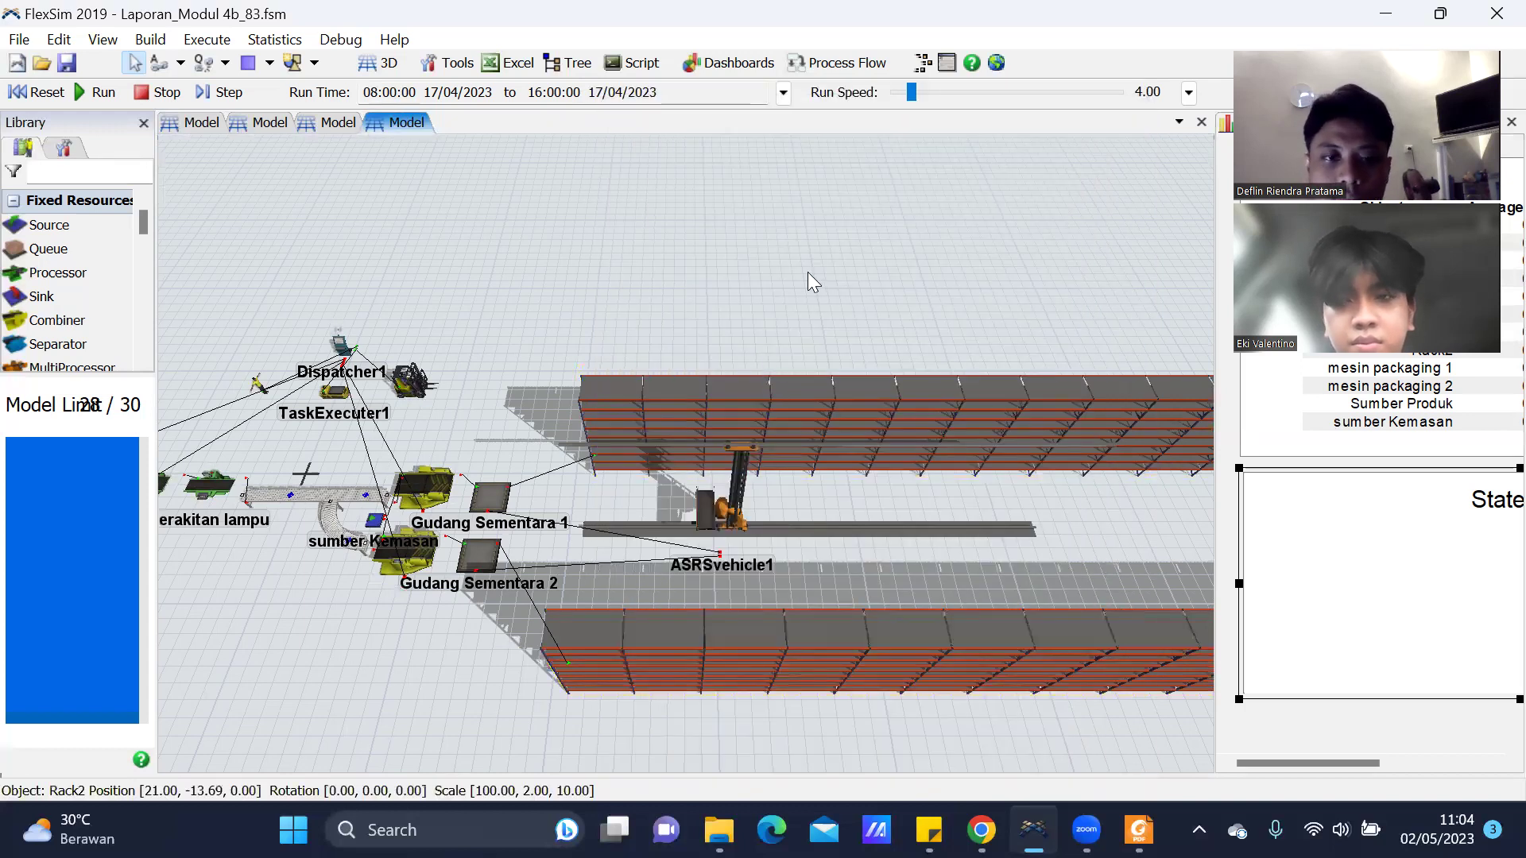
scroll(1032, 283, down, 2)
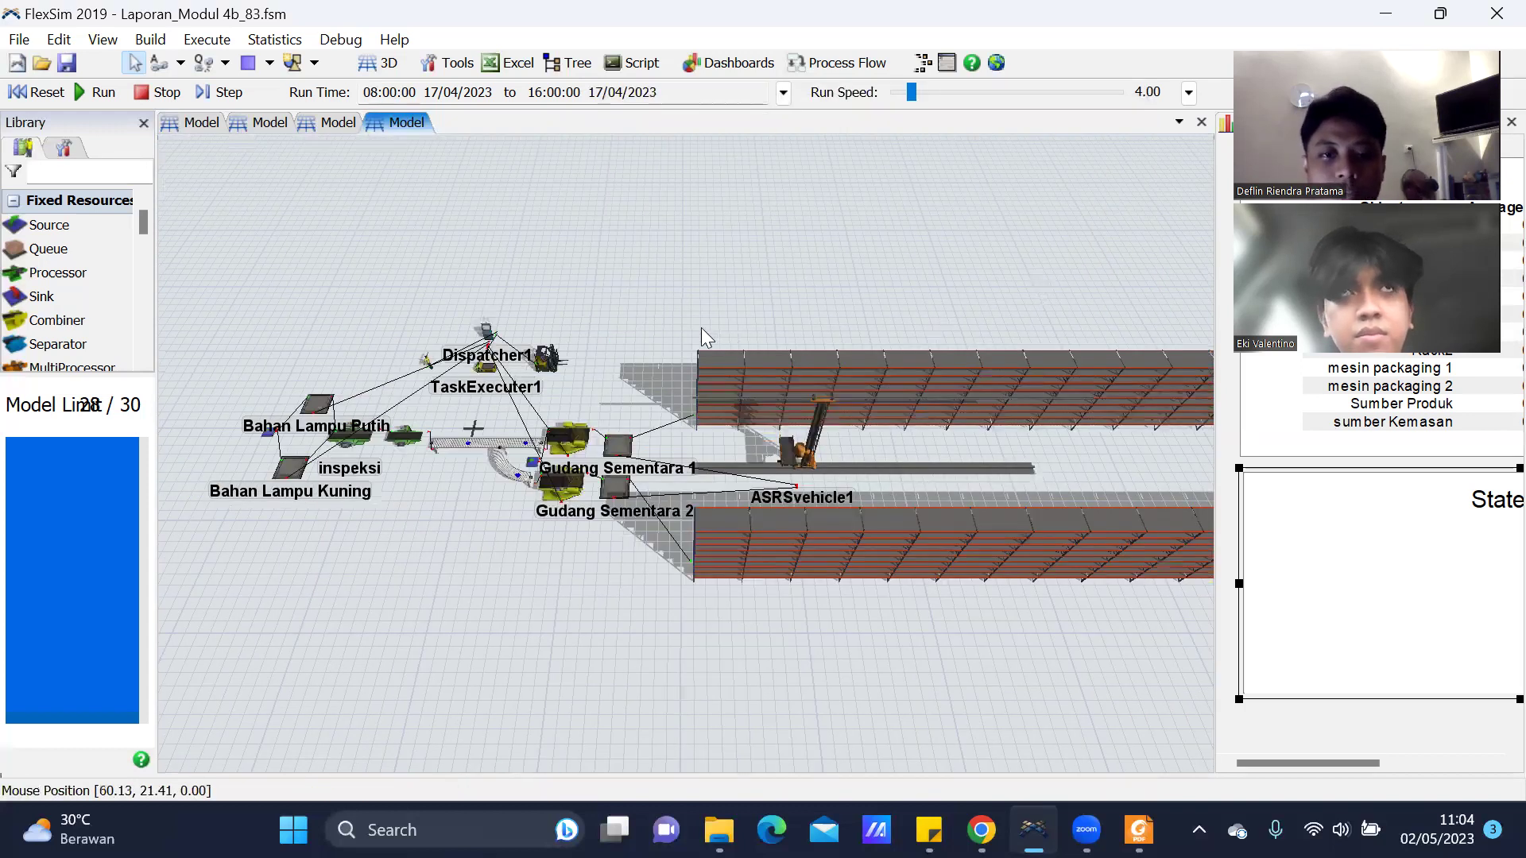
Frame the production line in the 3D view and widen the dashboard beside it.
scroll(701, 328, up, 4)
scroll(752, 499, down, 2)
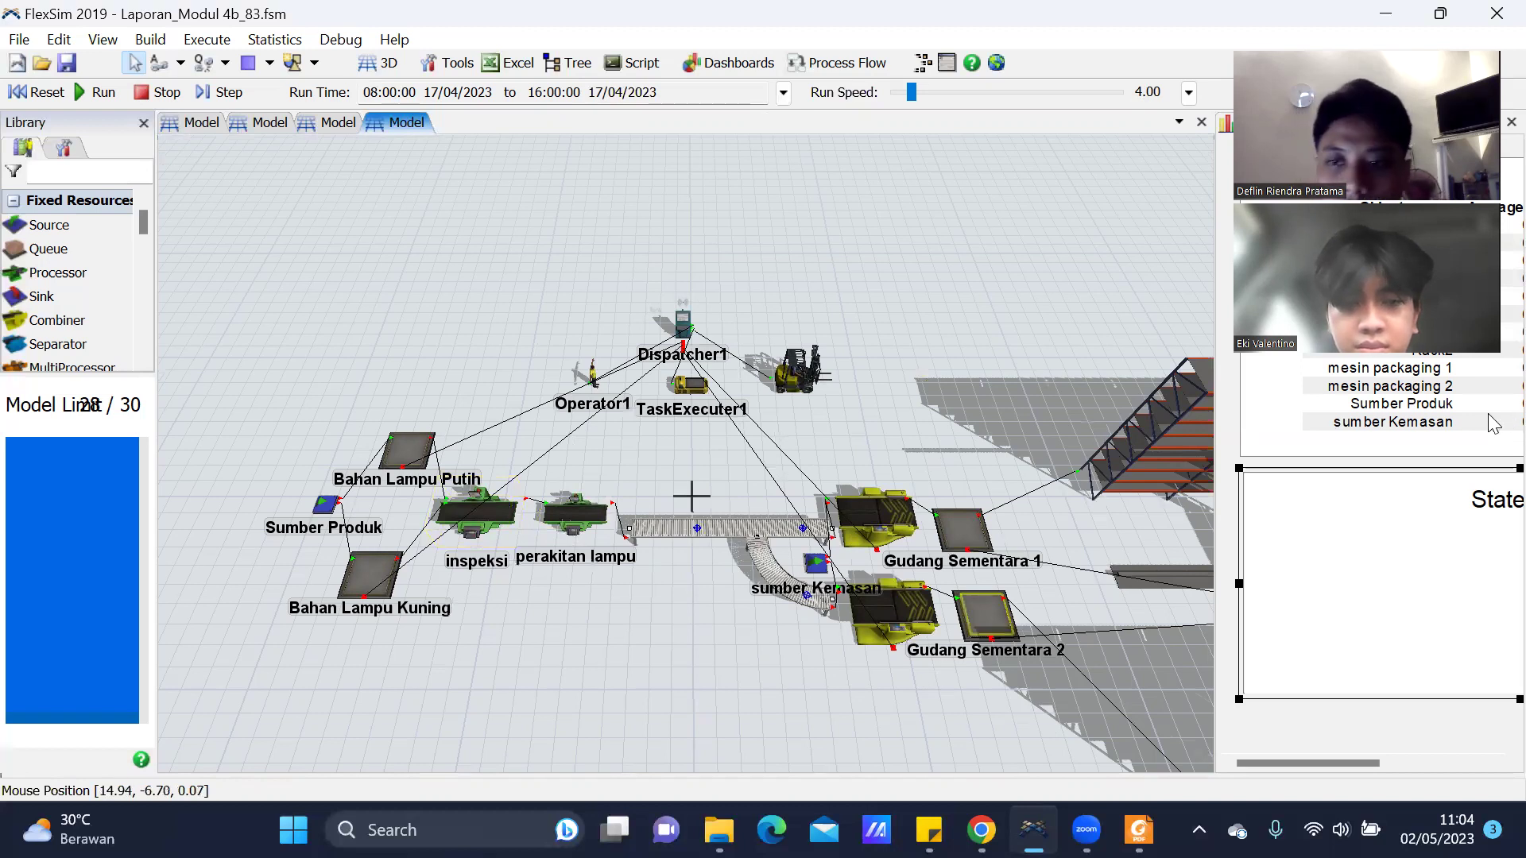
drag(1034, 364, 872, 364)
Browse the object library through the Fixed Resources, Task Executers, Travel Networks, Conveyors and Visual groups.
scroll(43, 211, down, 4)
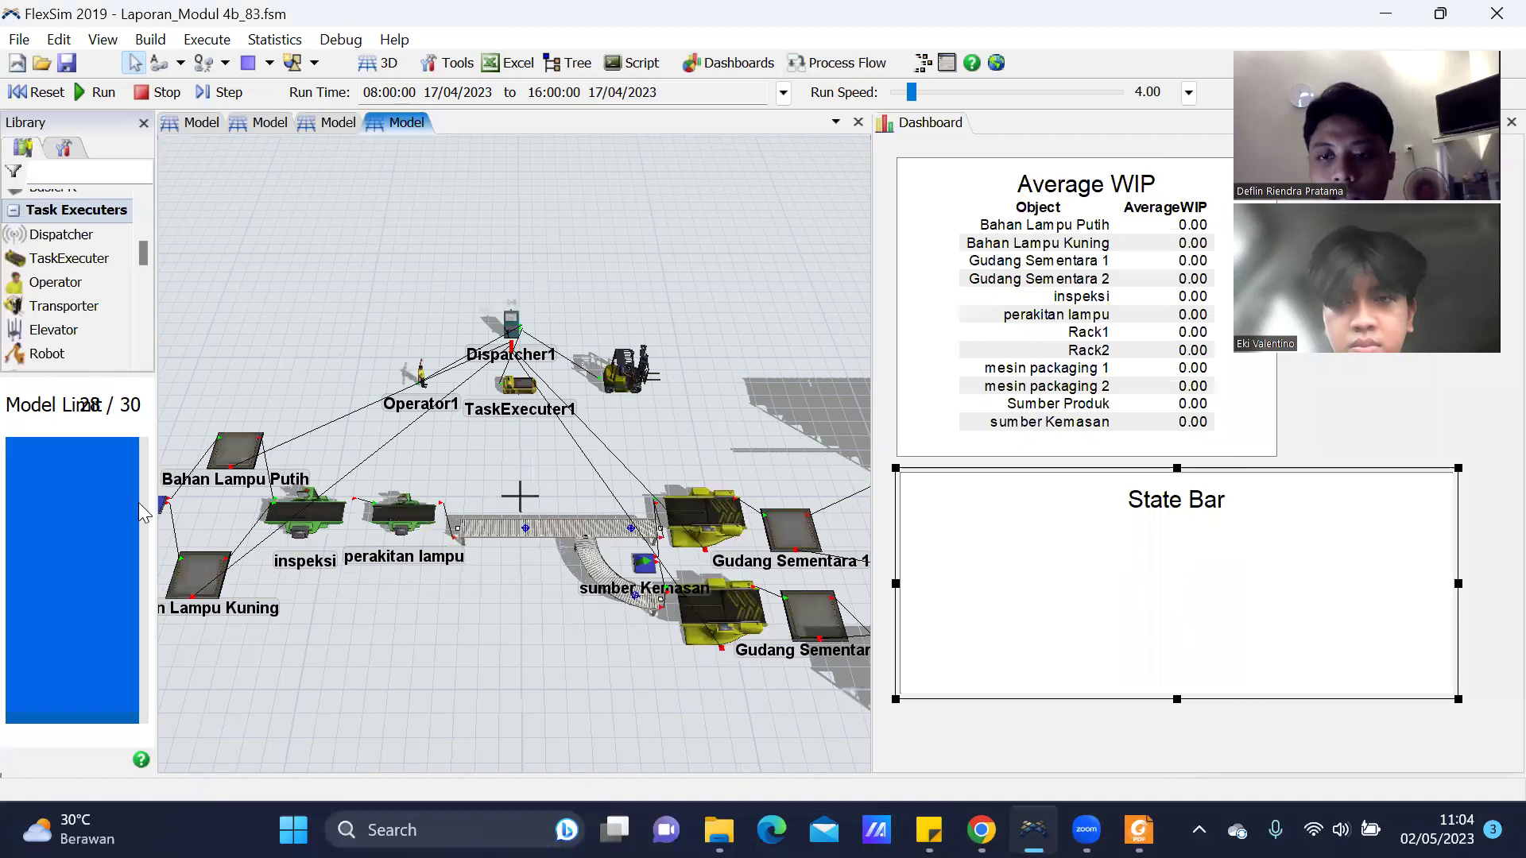
scroll(58, 288, down, 2)
scroll(57, 287, up, 5)
scroll(57, 288, down, 8)
scroll(58, 300, down, 7)
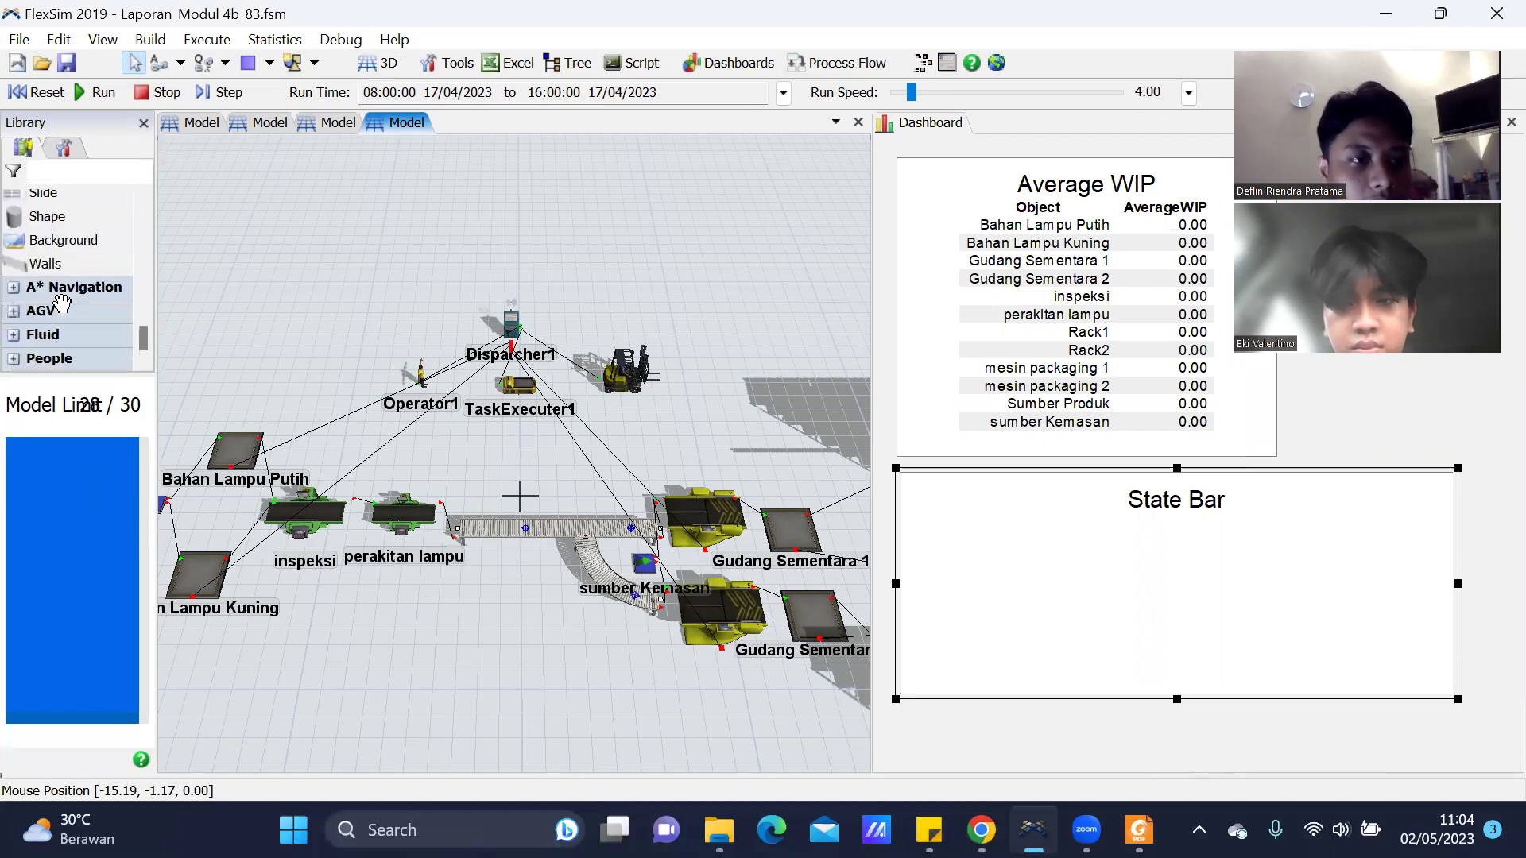
scroll(61, 303, up, 6)
scroll(65, 304, up, 4)
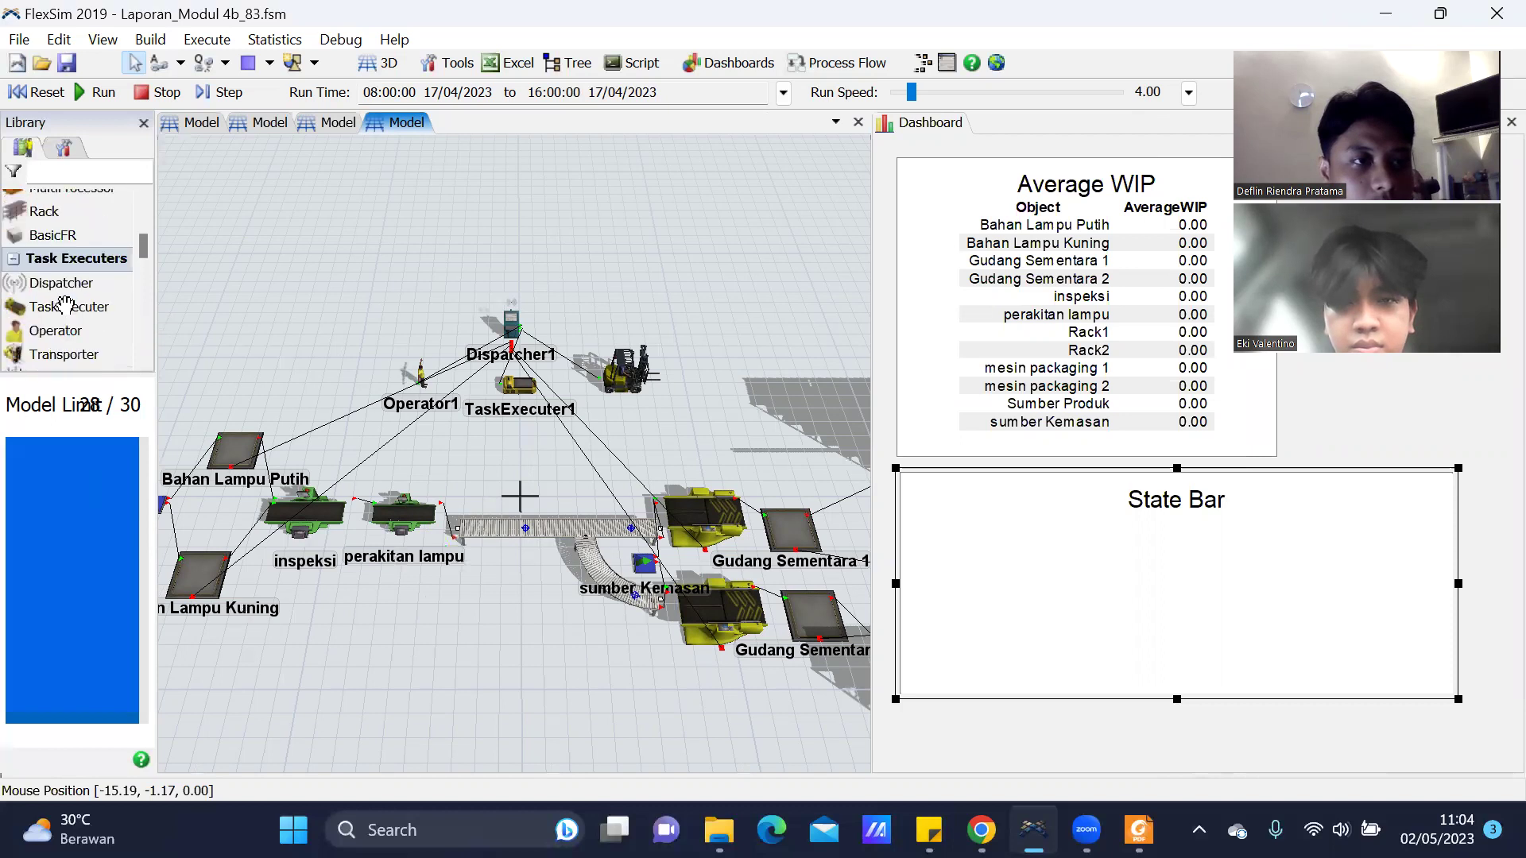
scroll(65, 304, up, 3)
scroll(65, 301, down, 3)
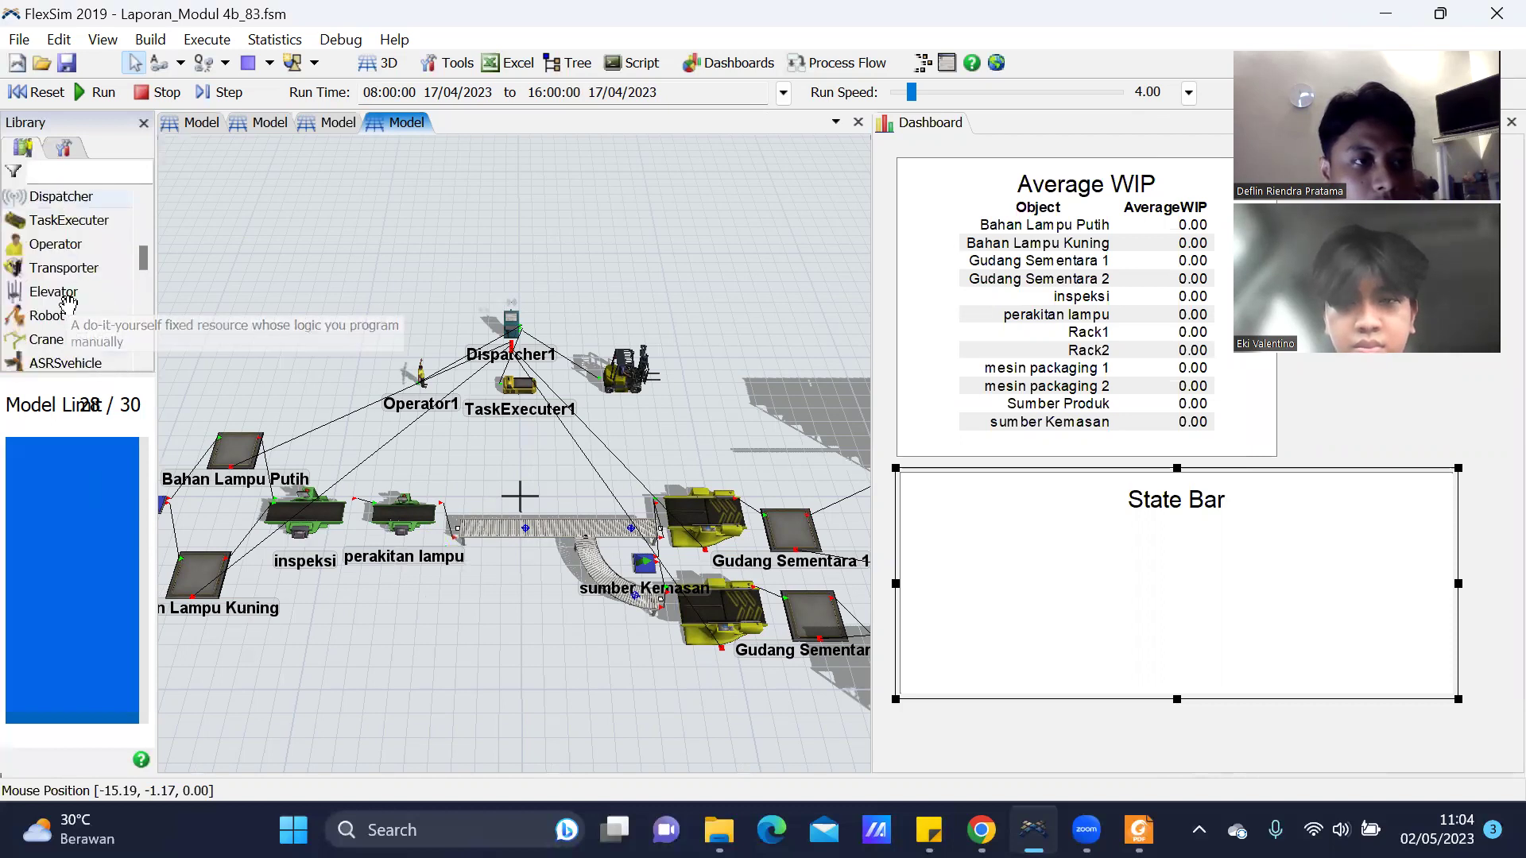
scroll(111, 274, down, 3)
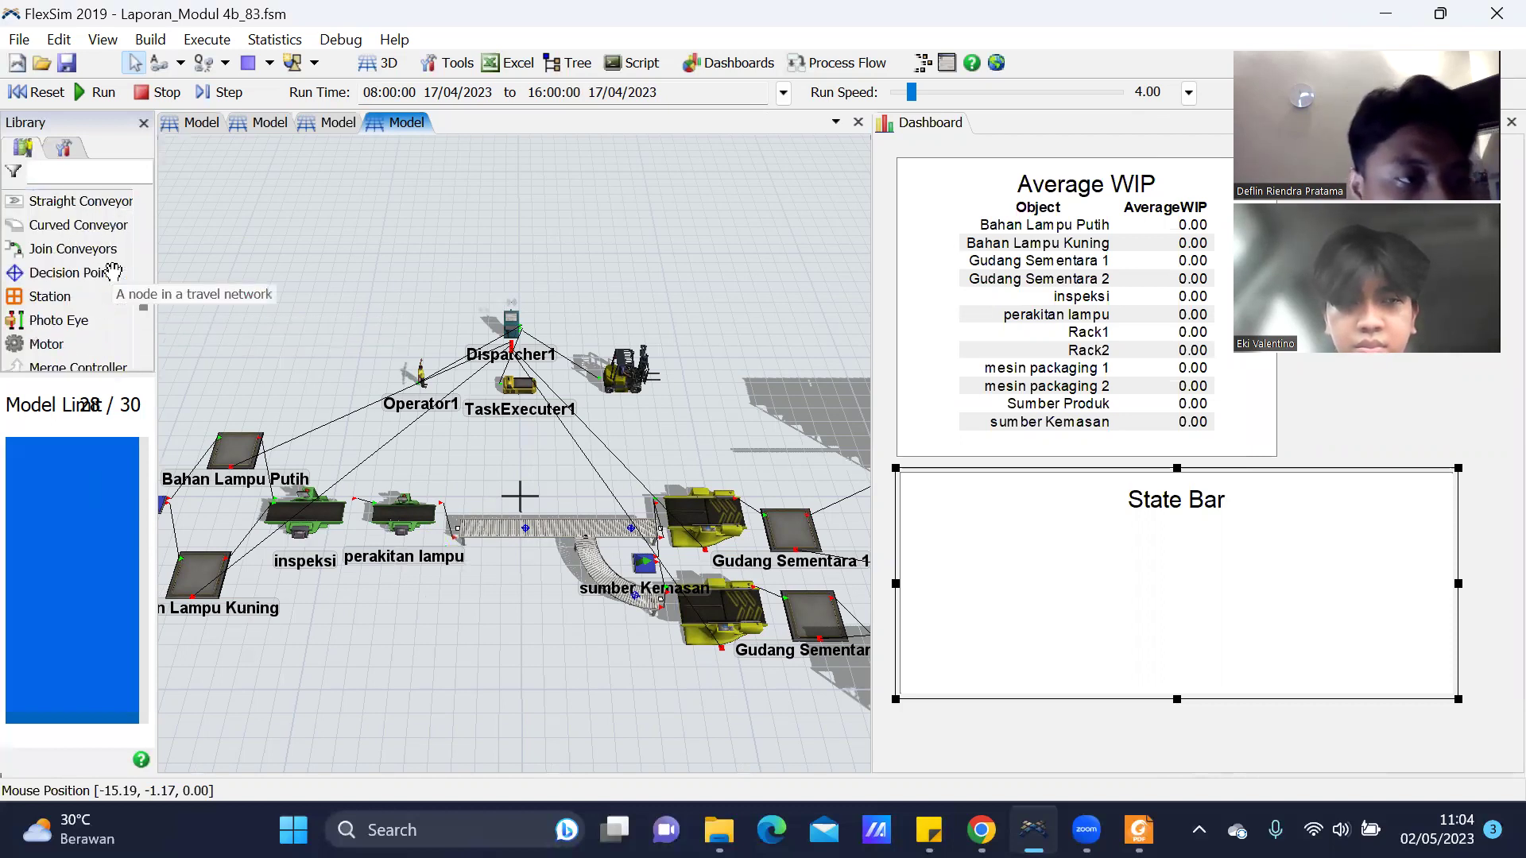
scroll(111, 270, down, 5)
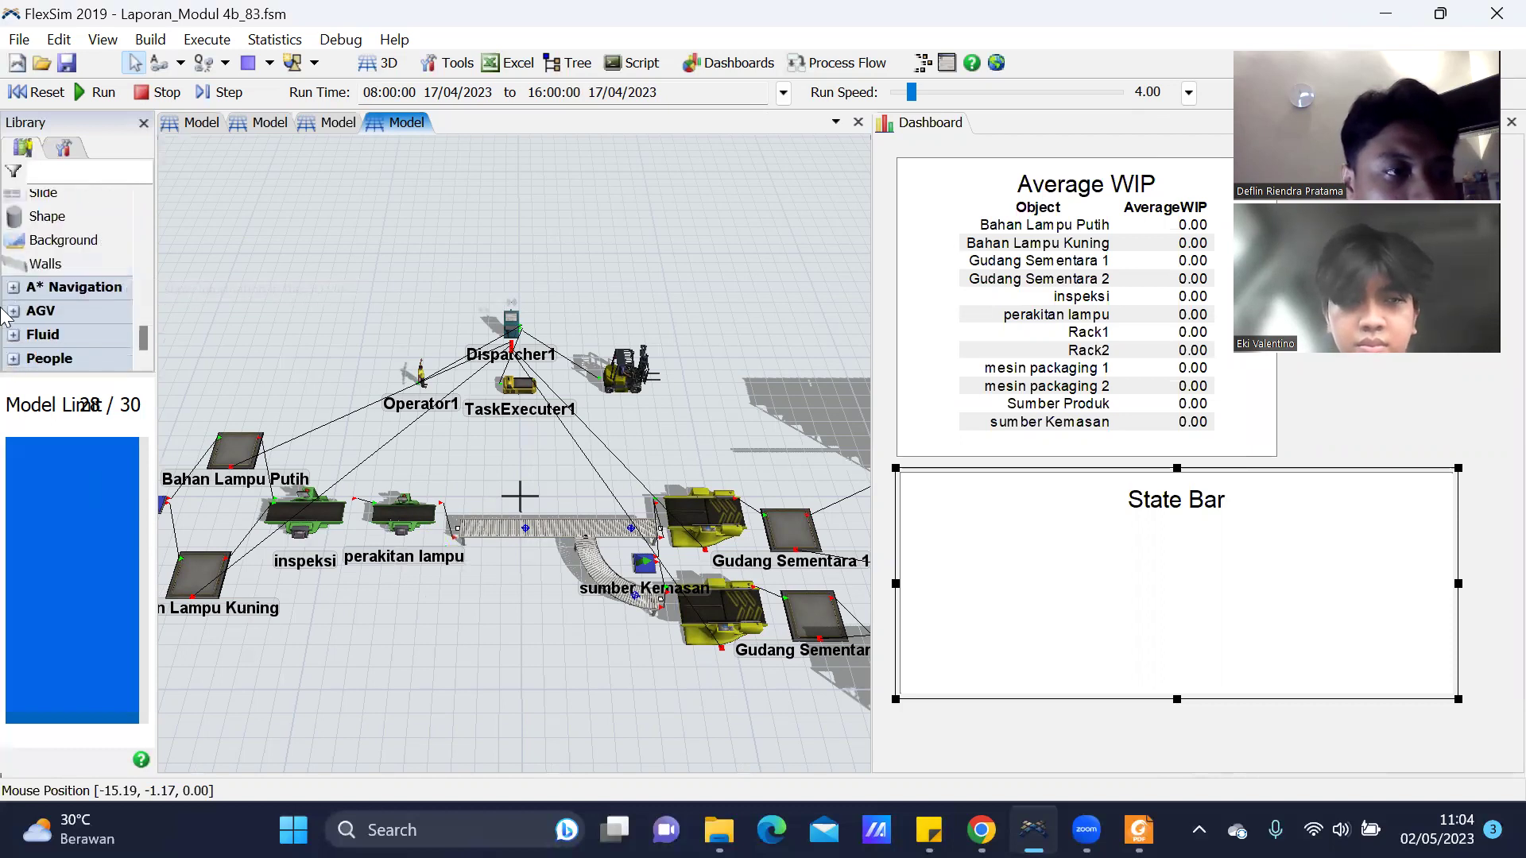
Look through the AGV, A* Navigation and People object groups, then return to the Travel Networks and Conveyors groups.
click(13, 311)
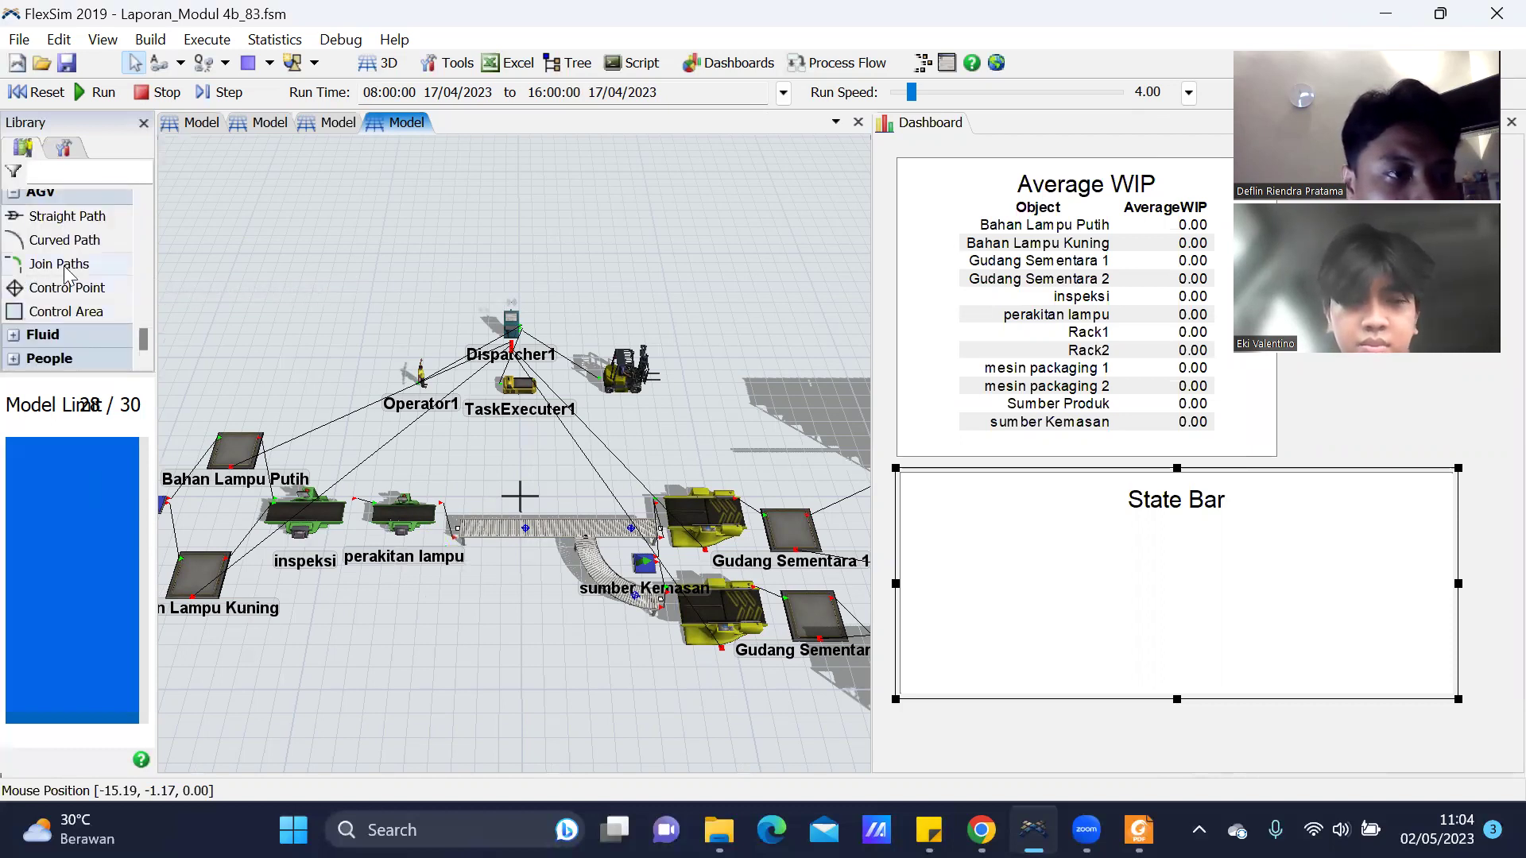
scroll(18, 280, up, 1)
click(15, 270)
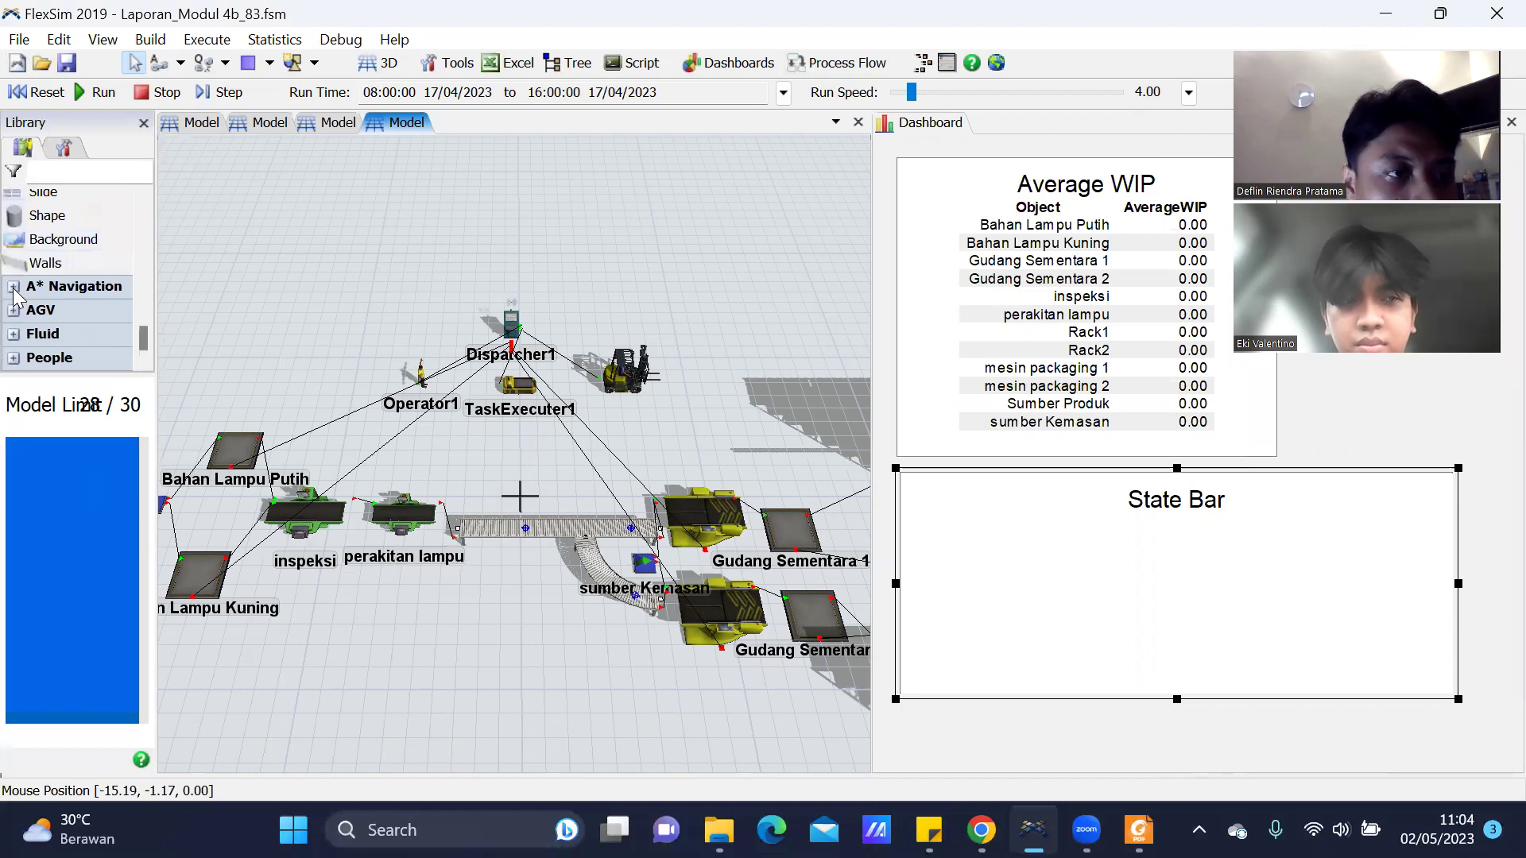
click(13, 288)
click(13, 362)
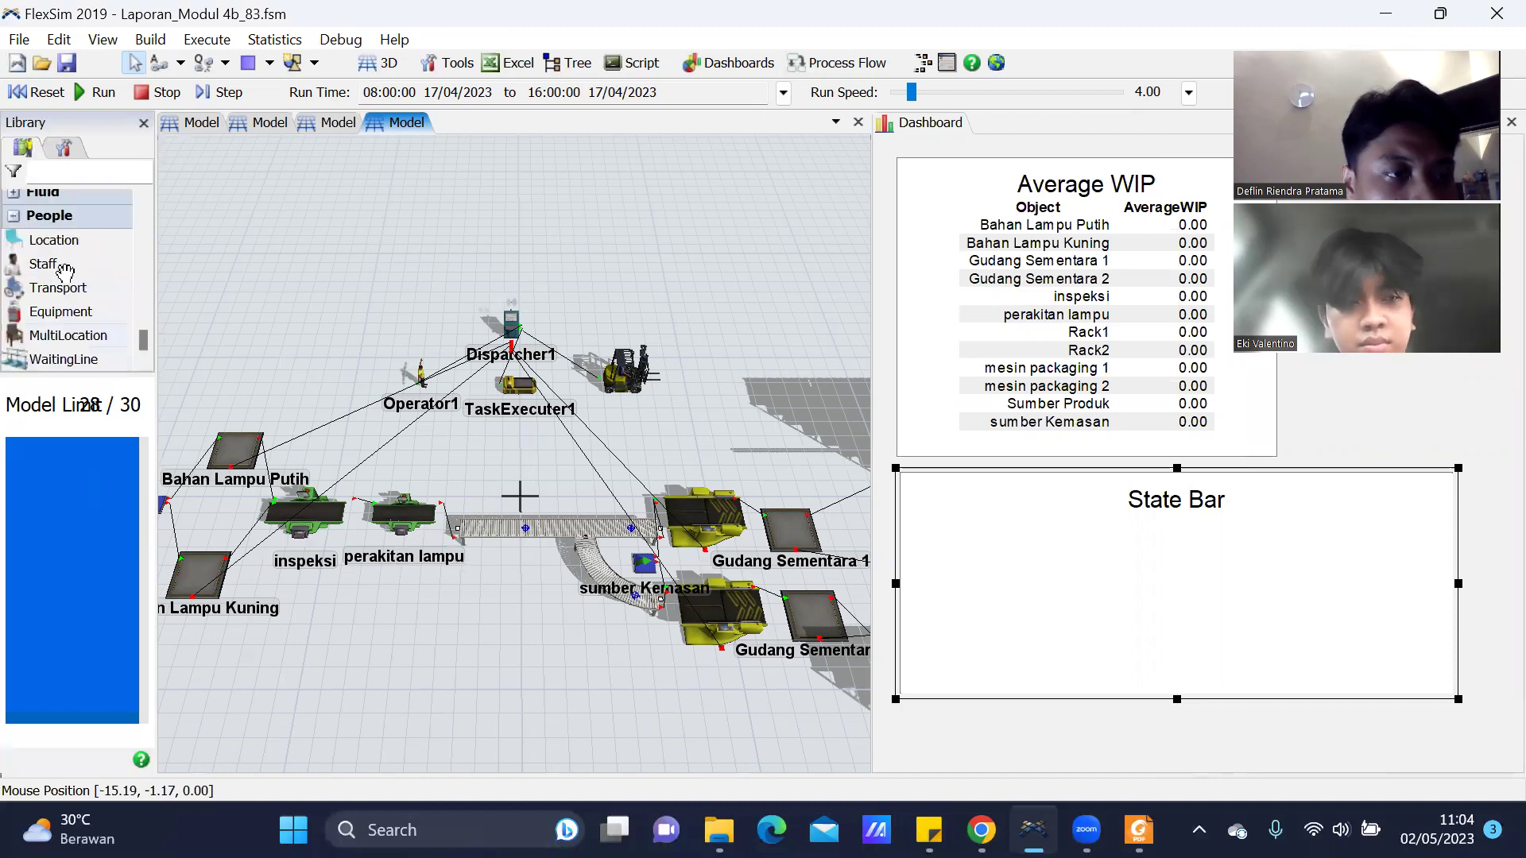
scroll(71, 255, up, 2)
scroll(70, 282, down, 4)
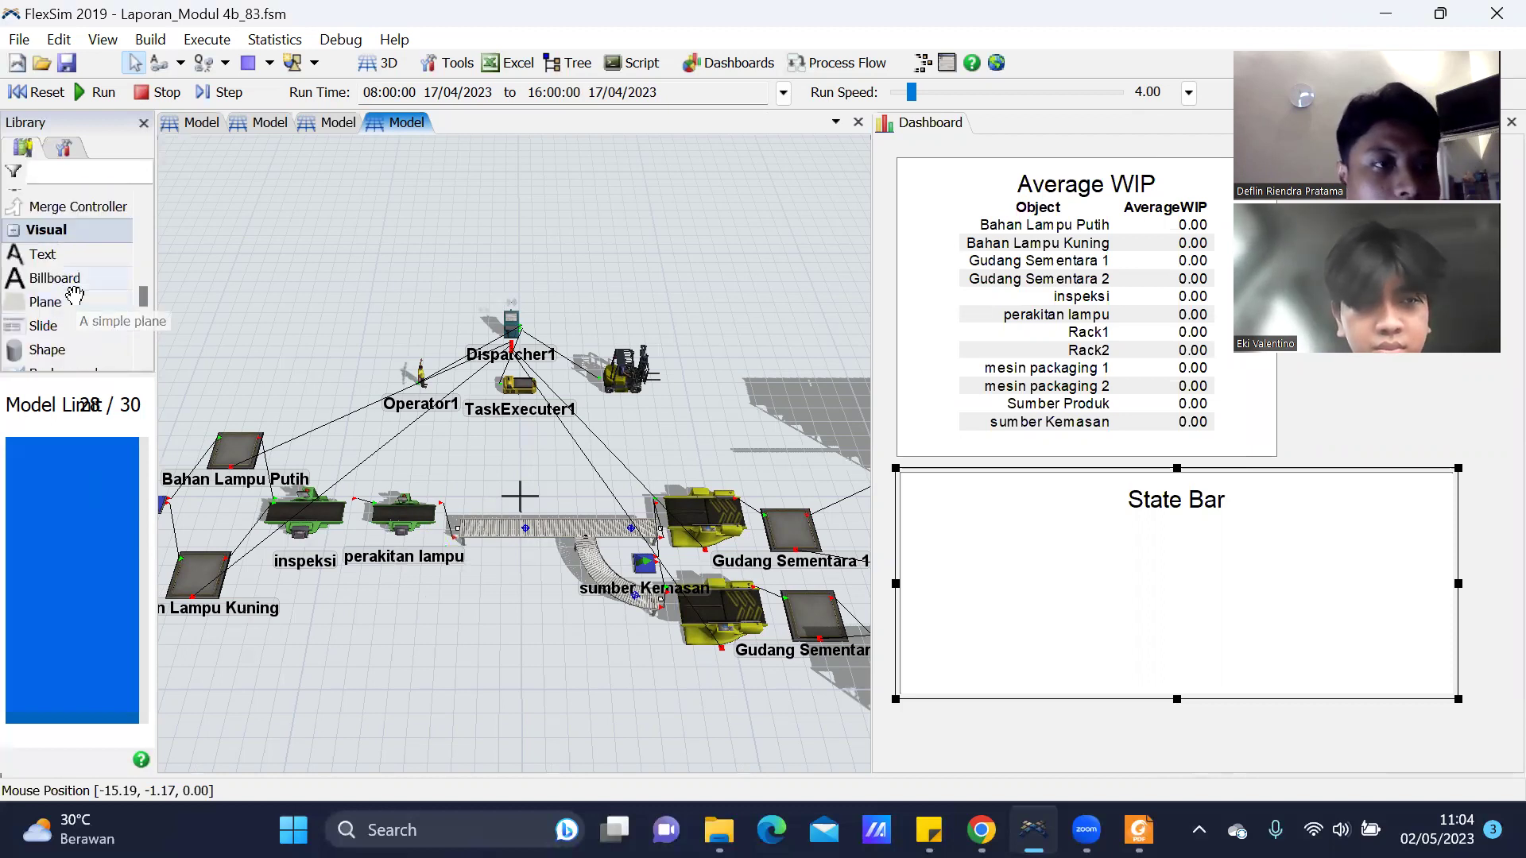
scroll(67, 294, down, 2)
scroll(64, 314, up, 3)
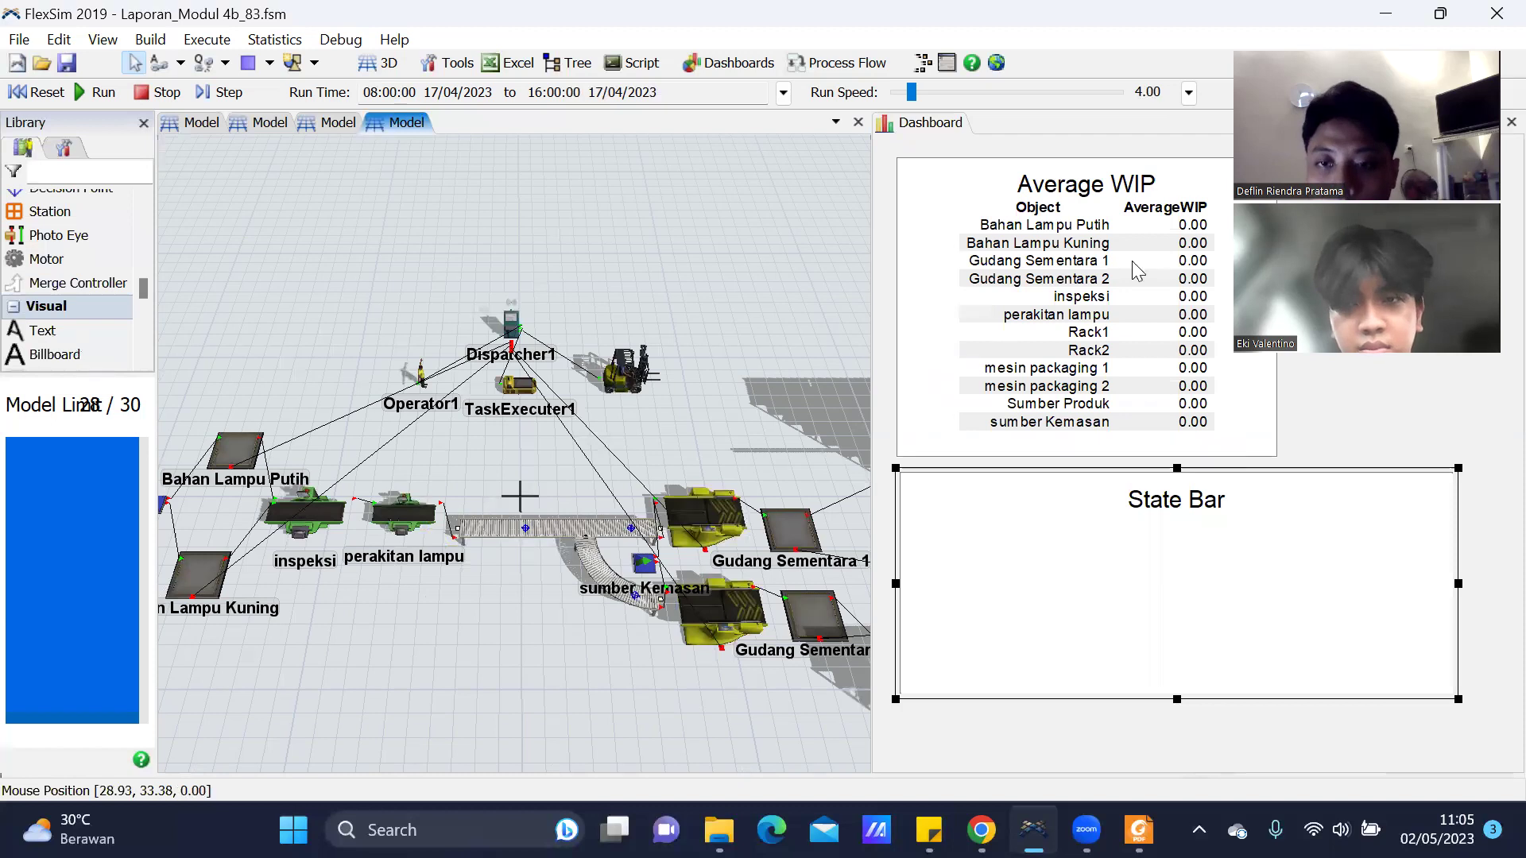
scroll(88, 326, up, 3)
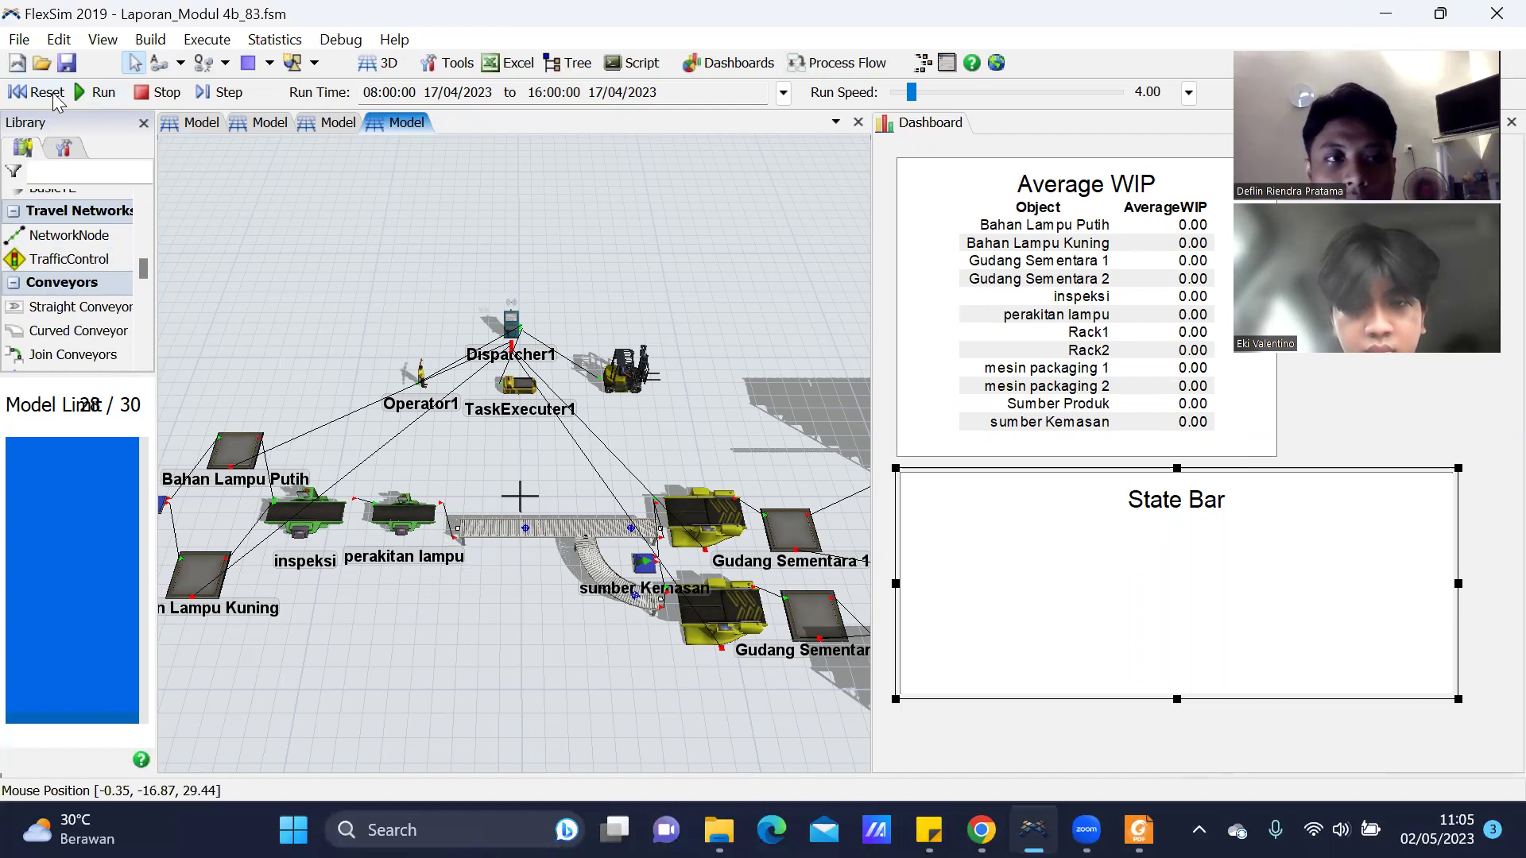
Reset the model, start the simulation and raise its run speed to 69042.
click(56, 95)
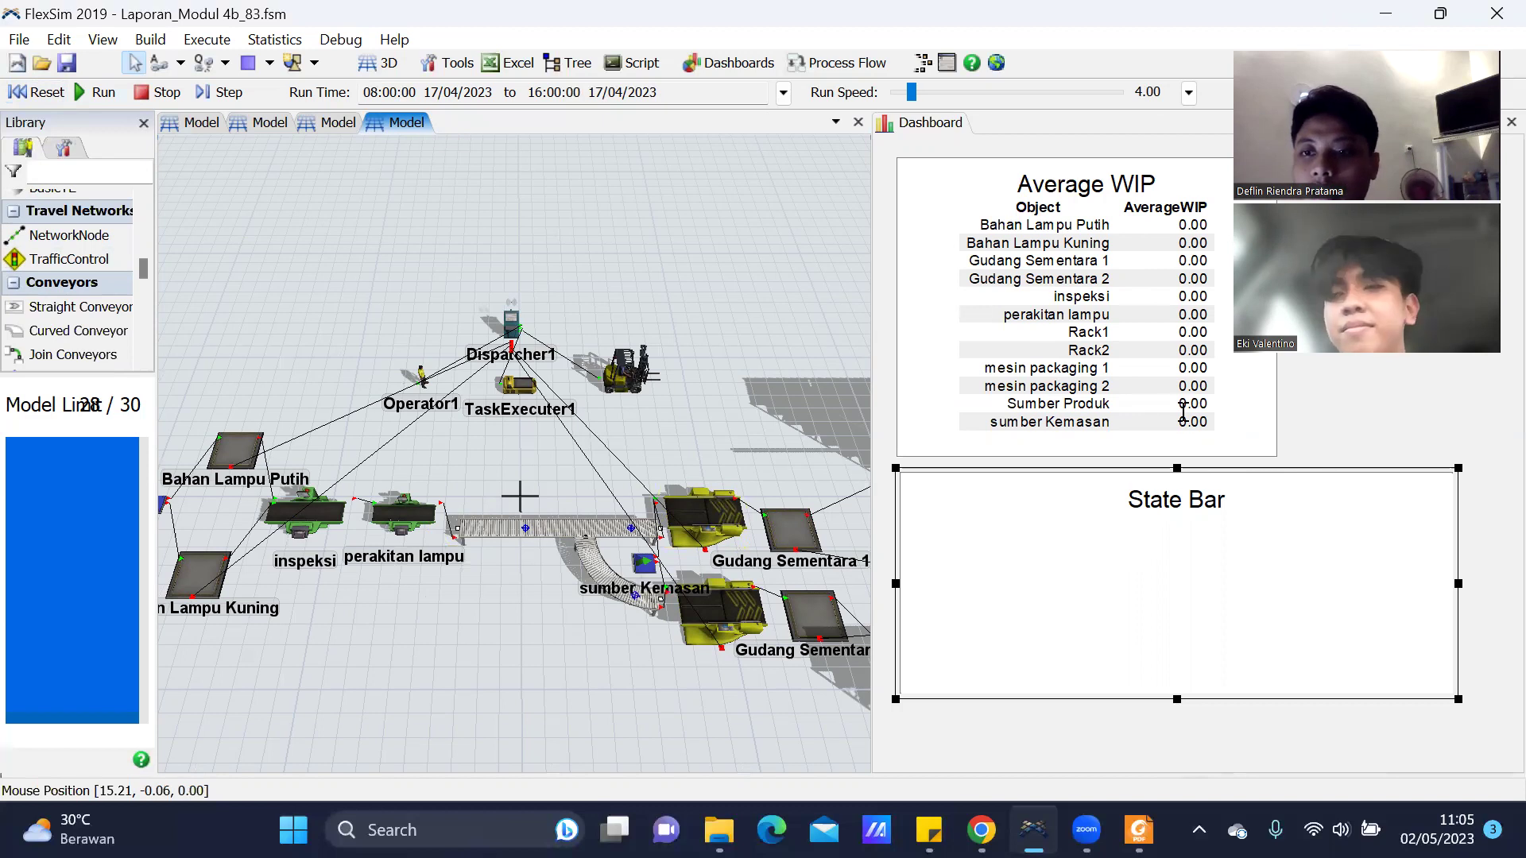
click(37, 92)
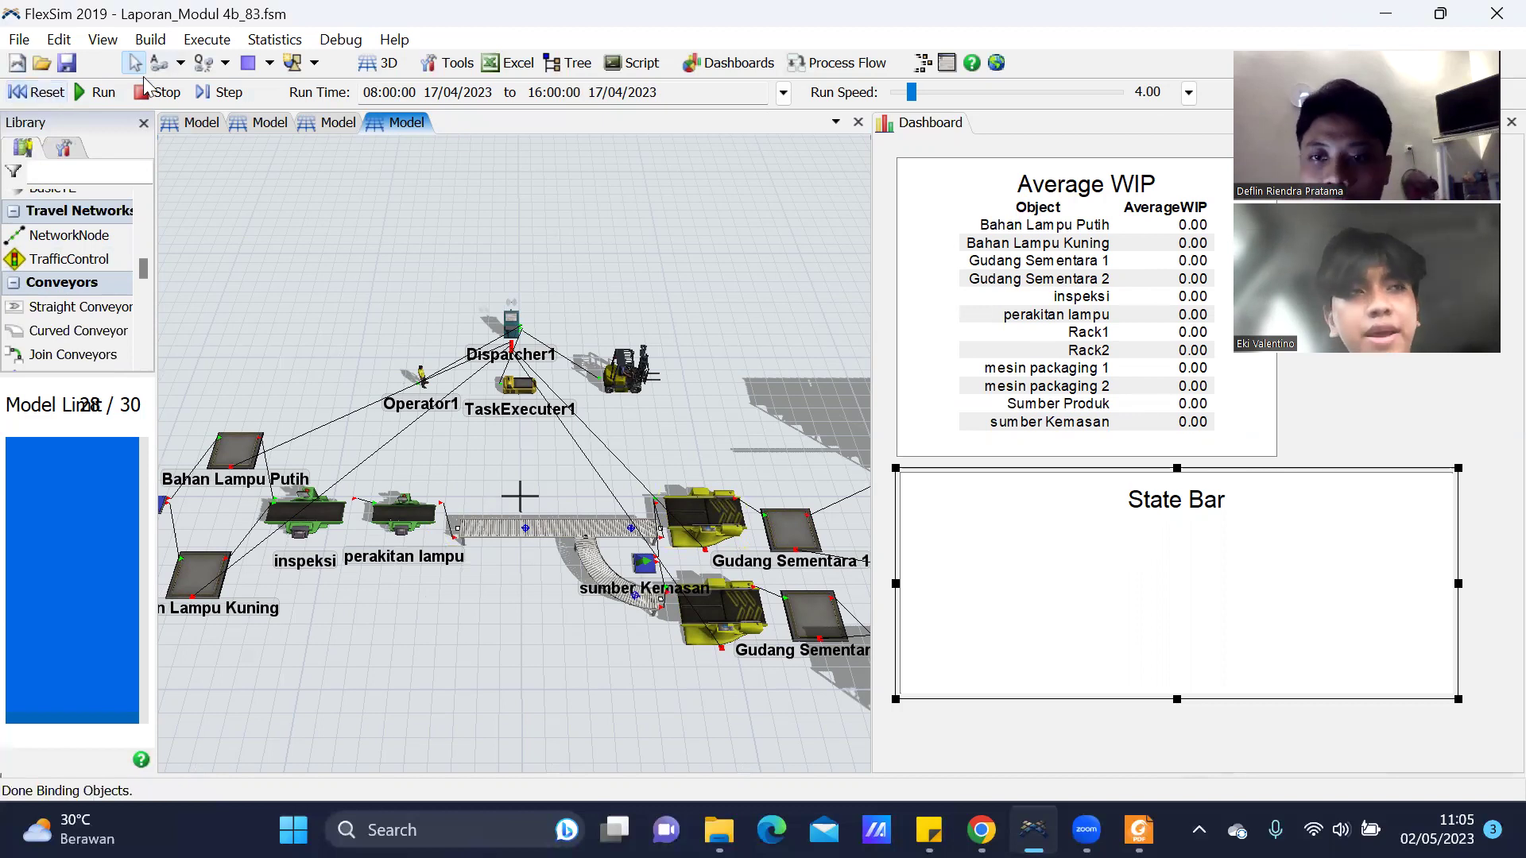
click(97, 92)
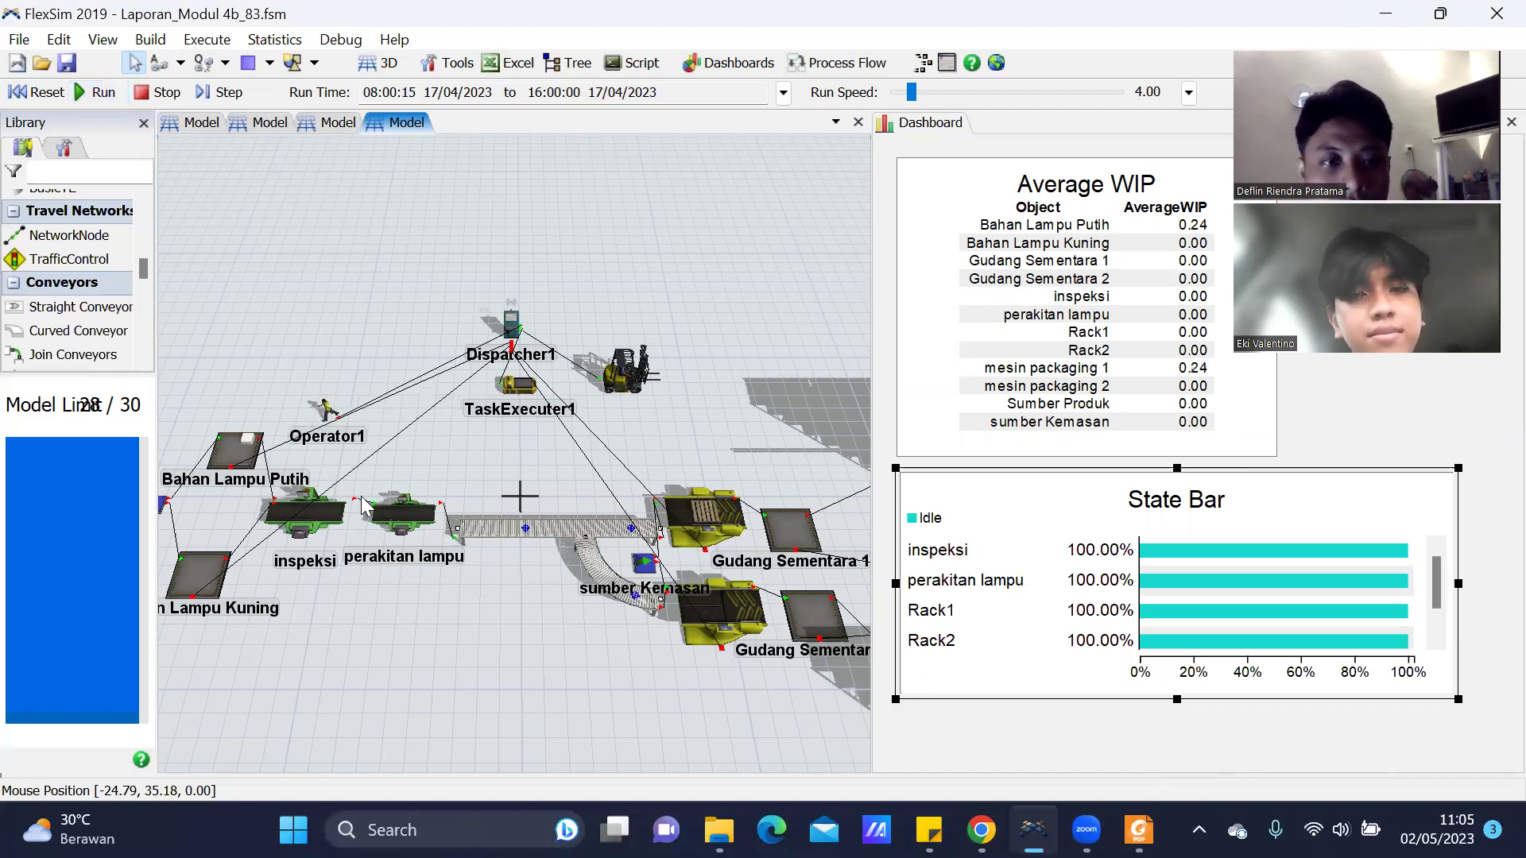
scroll(716, 453, down, 2)
scroll(472, 413, up, 4)
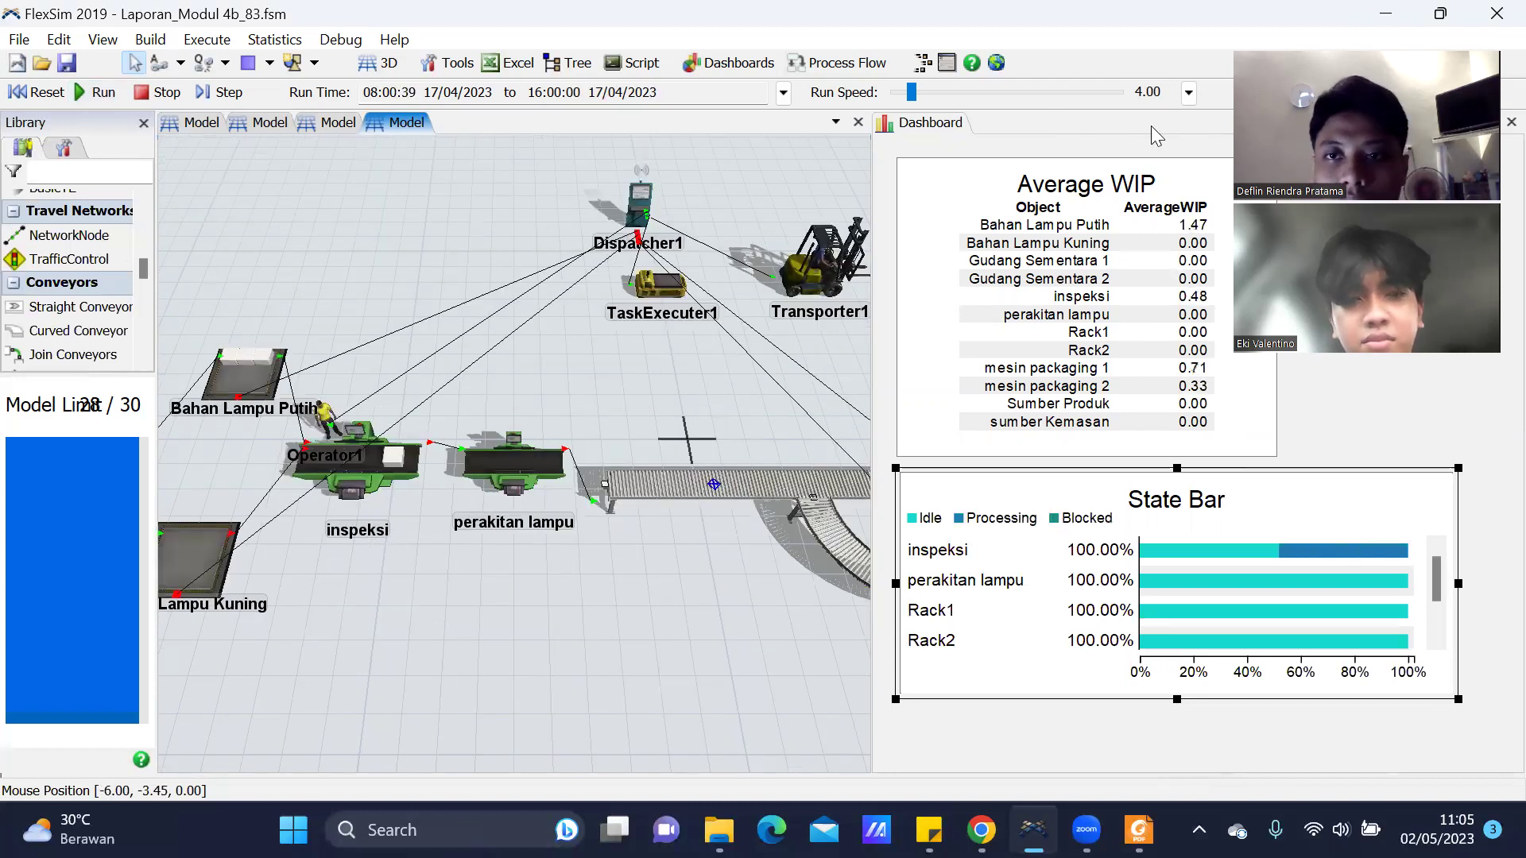
drag(912, 92, 1086, 92)
Examine the model after the run, from the raw-material queues and packaging machines to the racks.
click(532, 453)
scroll(549, 477, down, 2)
scroll(566, 514, down, 2)
click(603, 579)
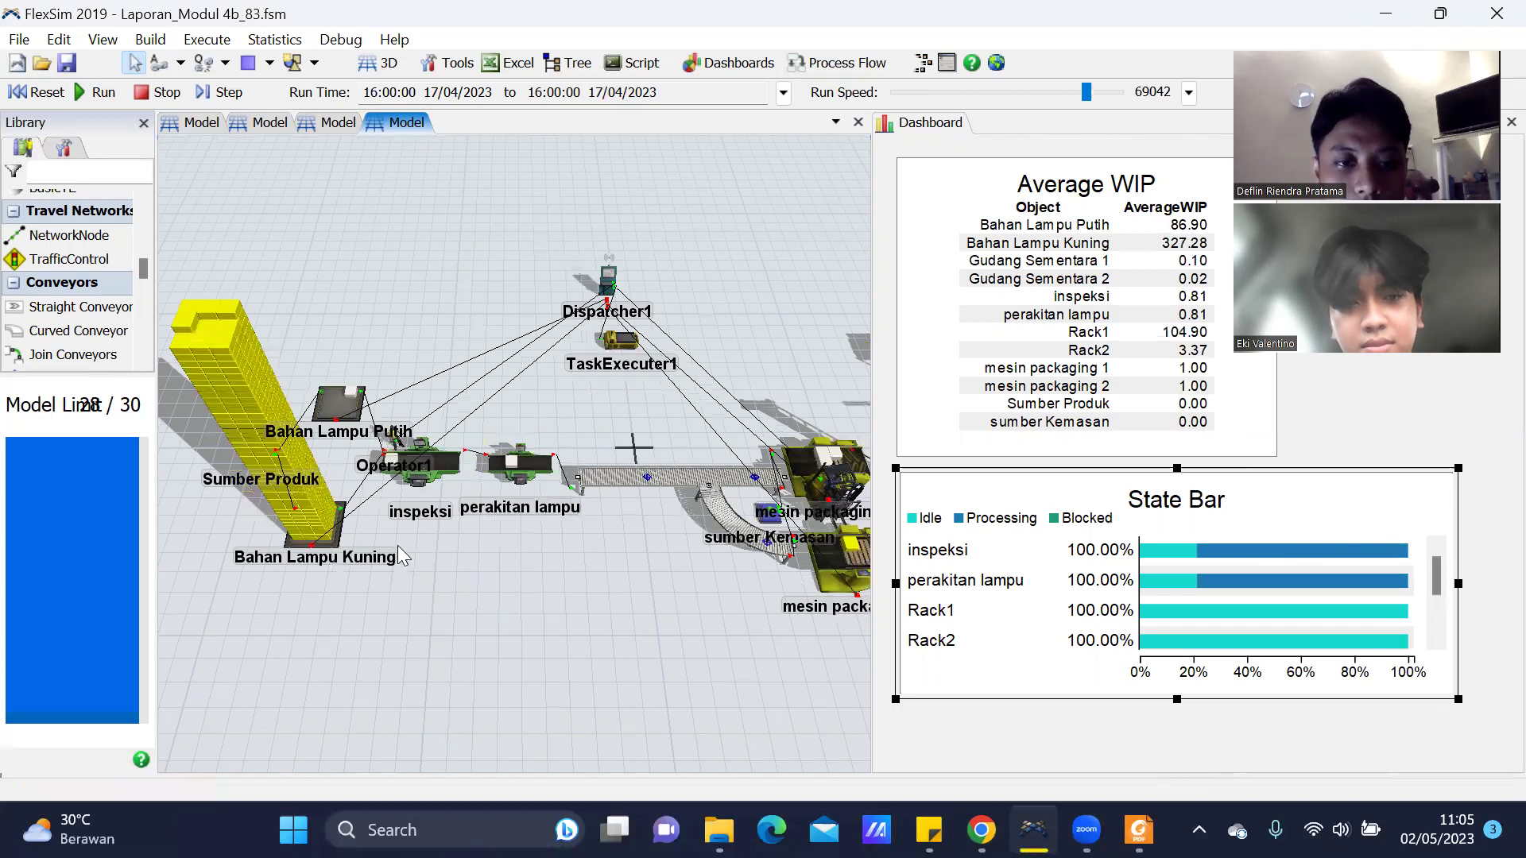
drag(602, 579, 397, 545)
scroll(393, 539, down, 3)
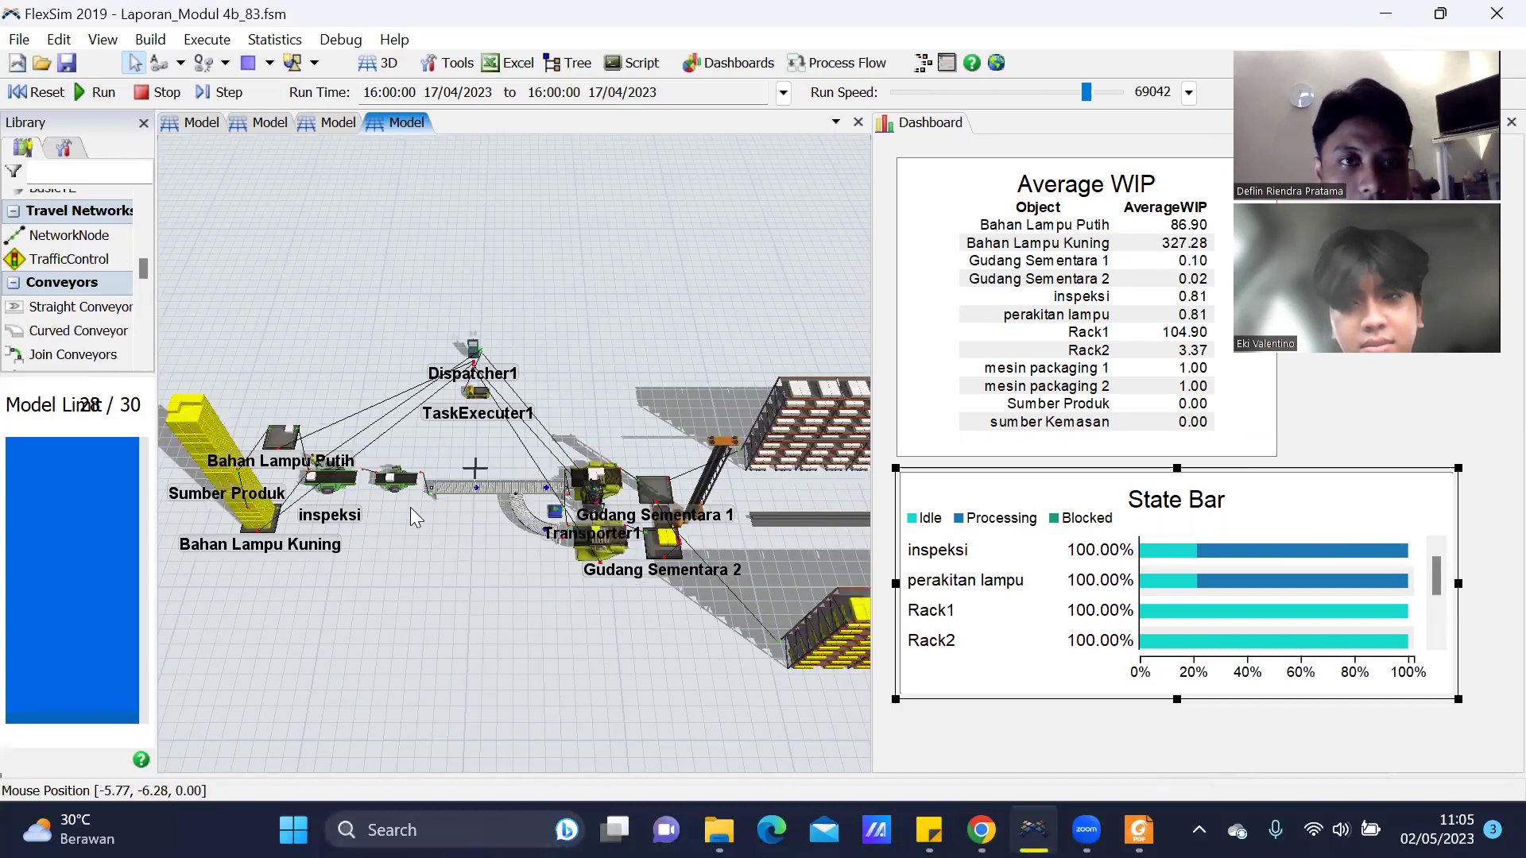
scroll(488, 114, up, 2)
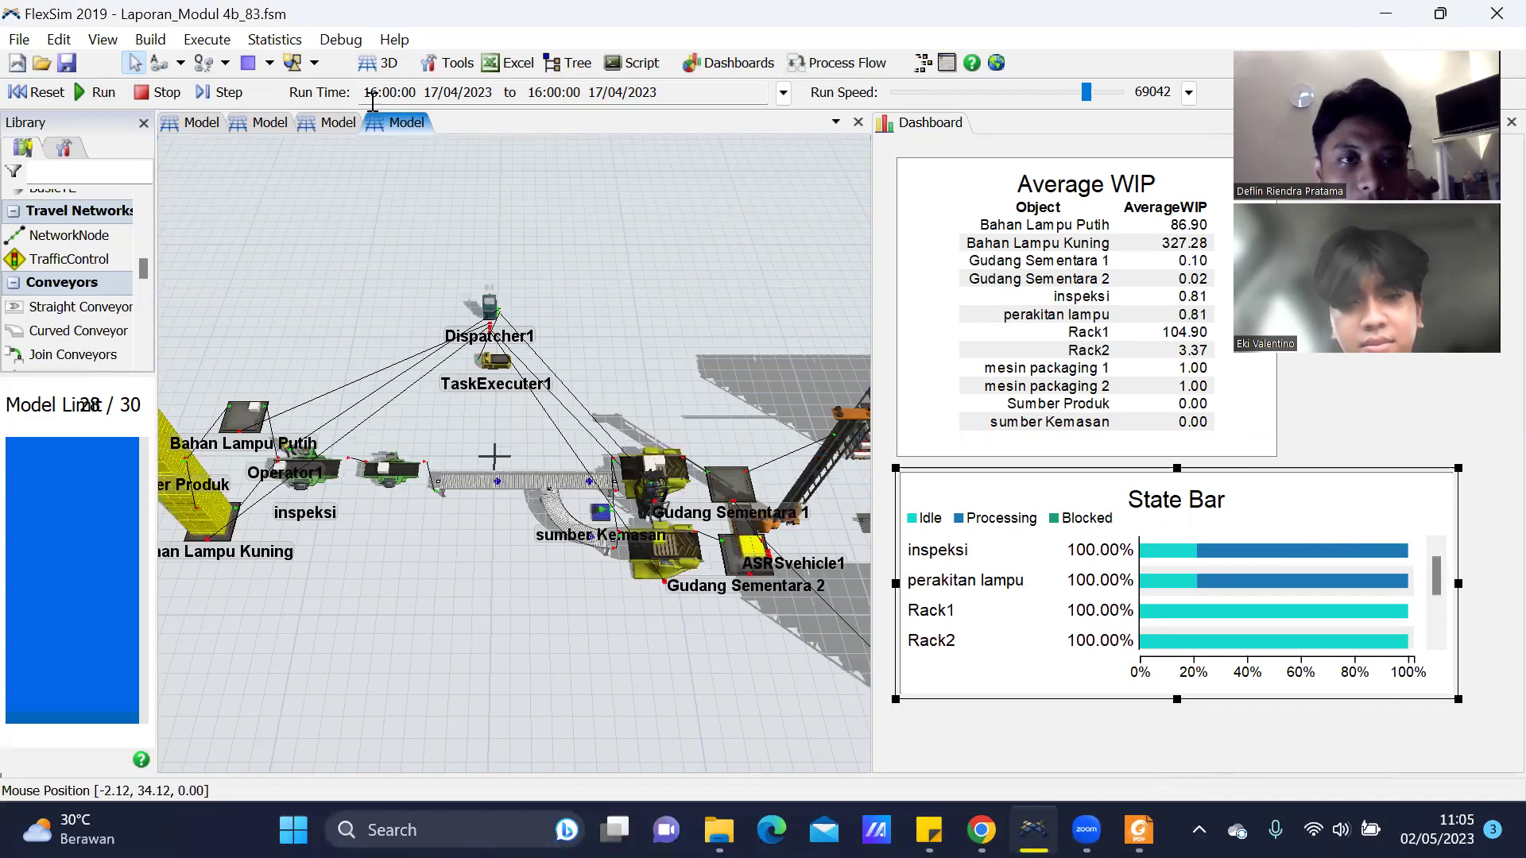
scroll(411, 590, down, 1)
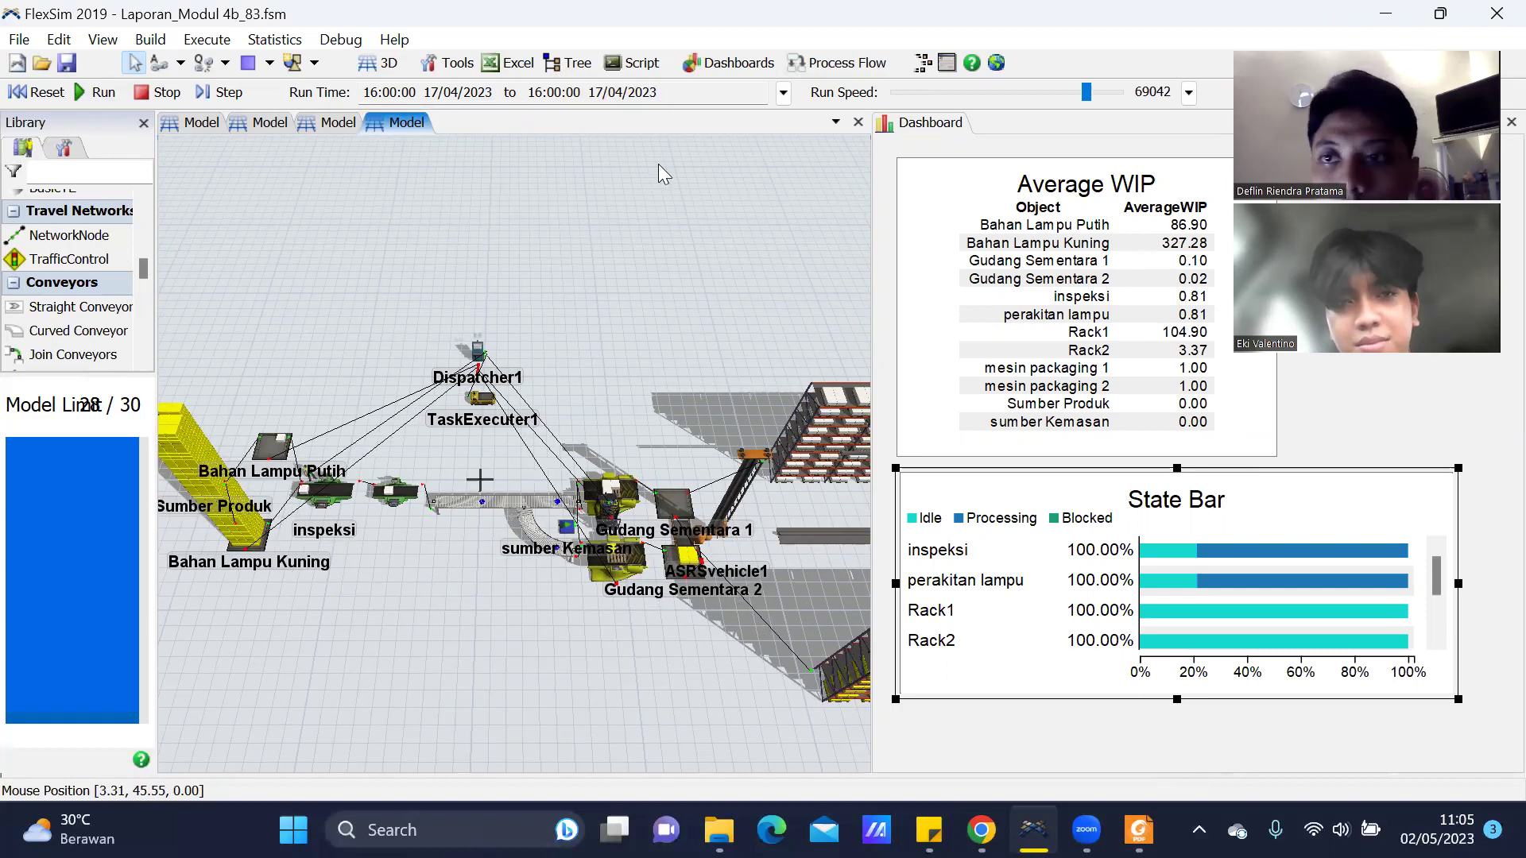
Shrink the FlexSim window to review the display mode and stop time settings, then close them and maximize the window again.
click(1448, 11)
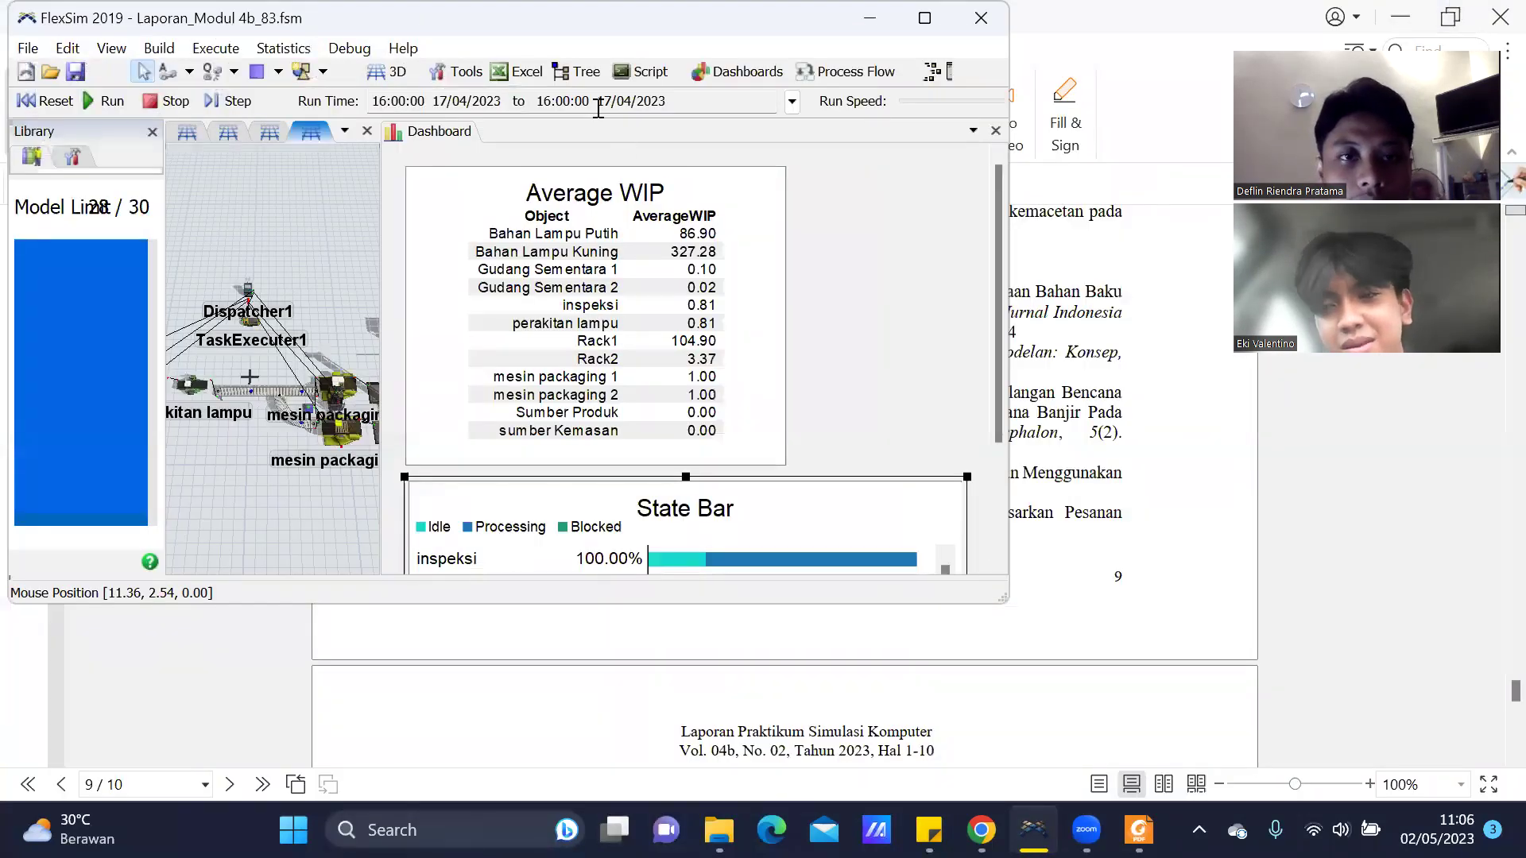
drag(429, 18, 531, 181)
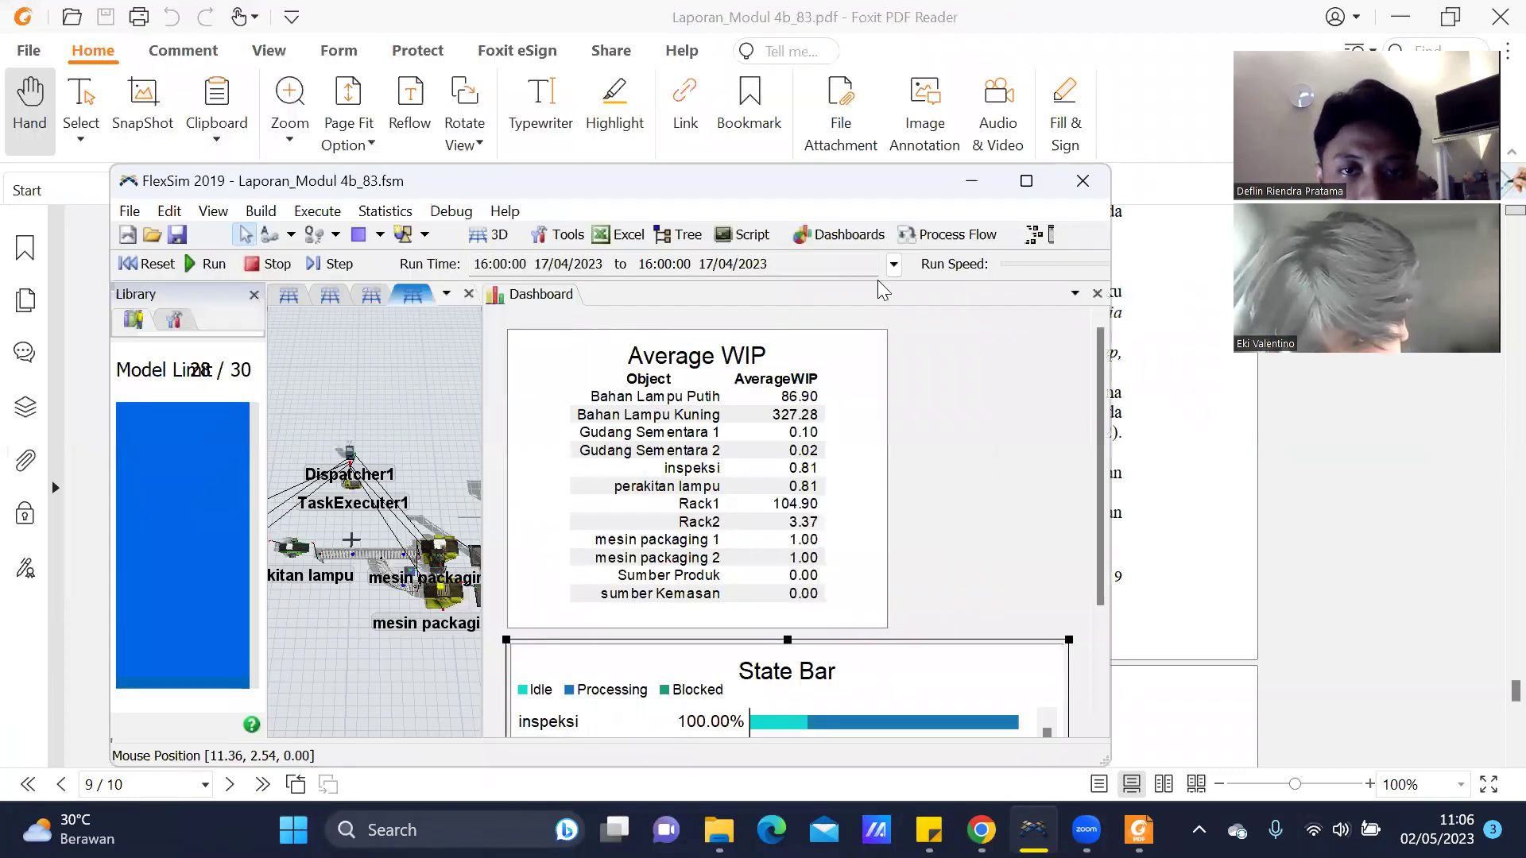
click(894, 264)
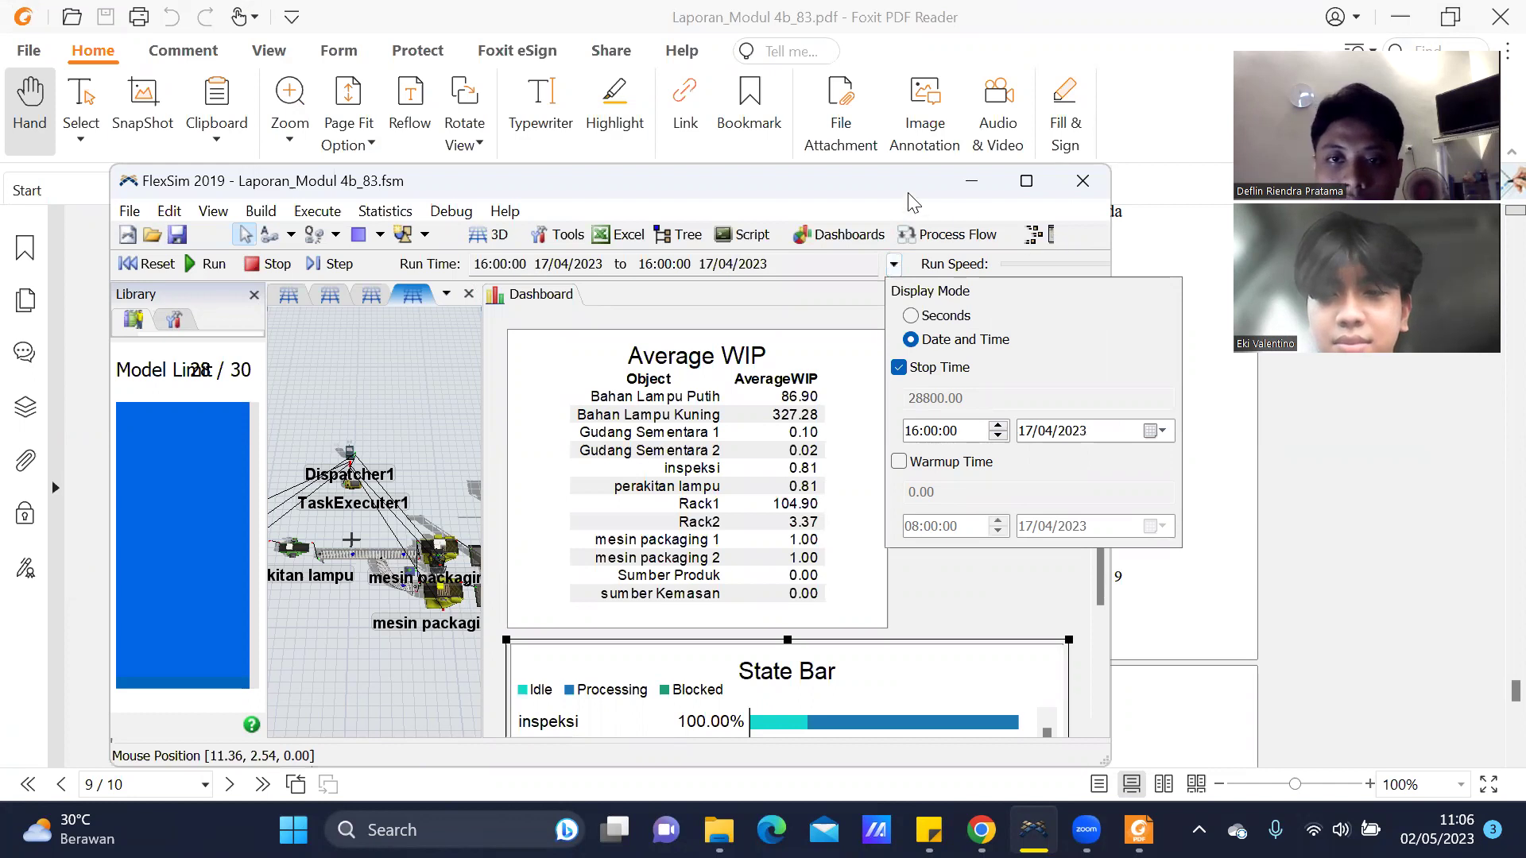
click(883, 177)
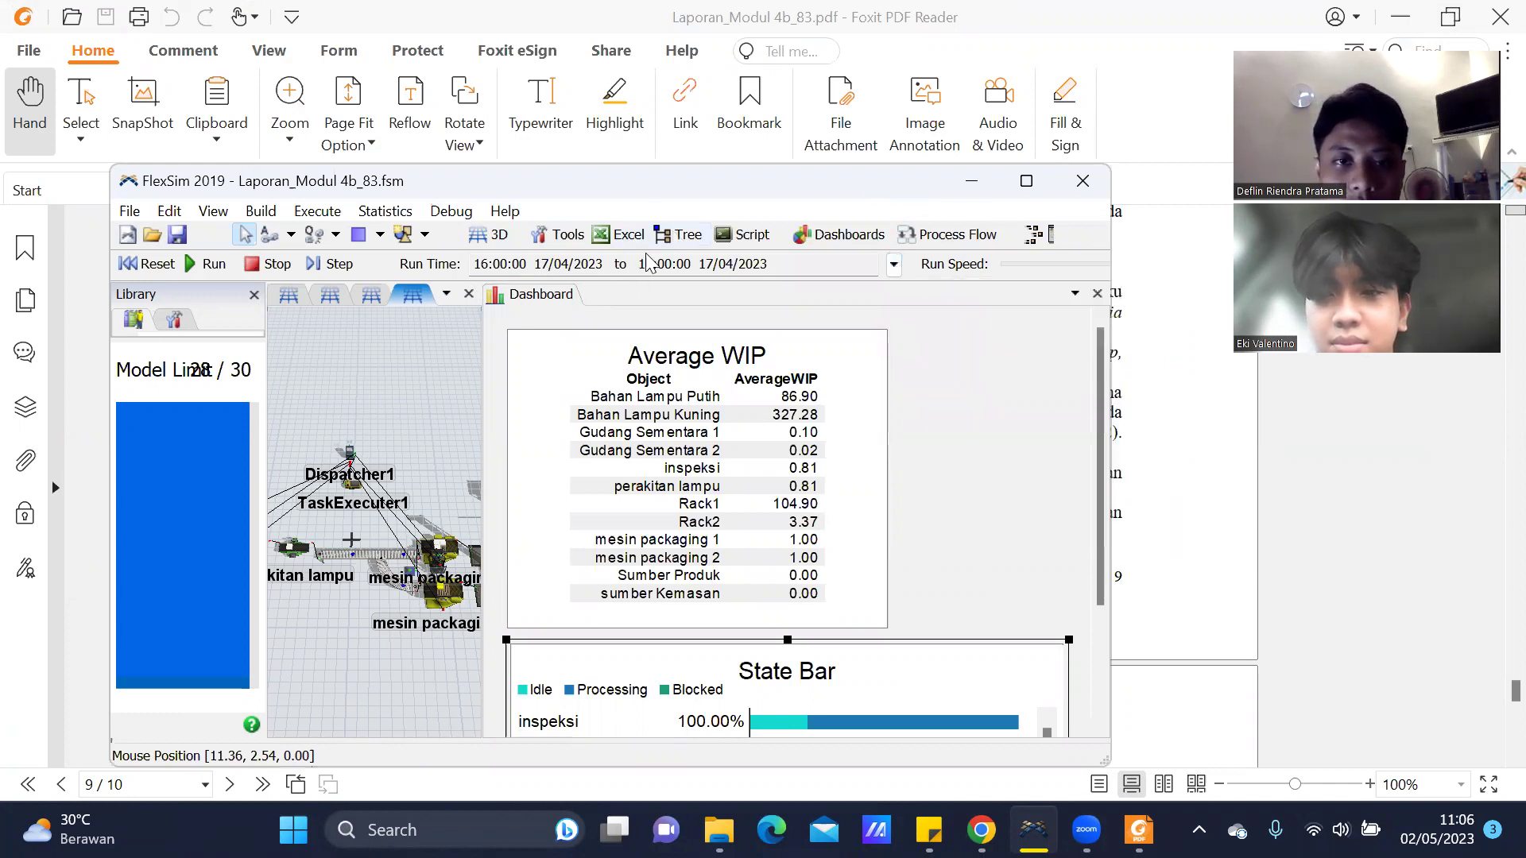
click(1027, 180)
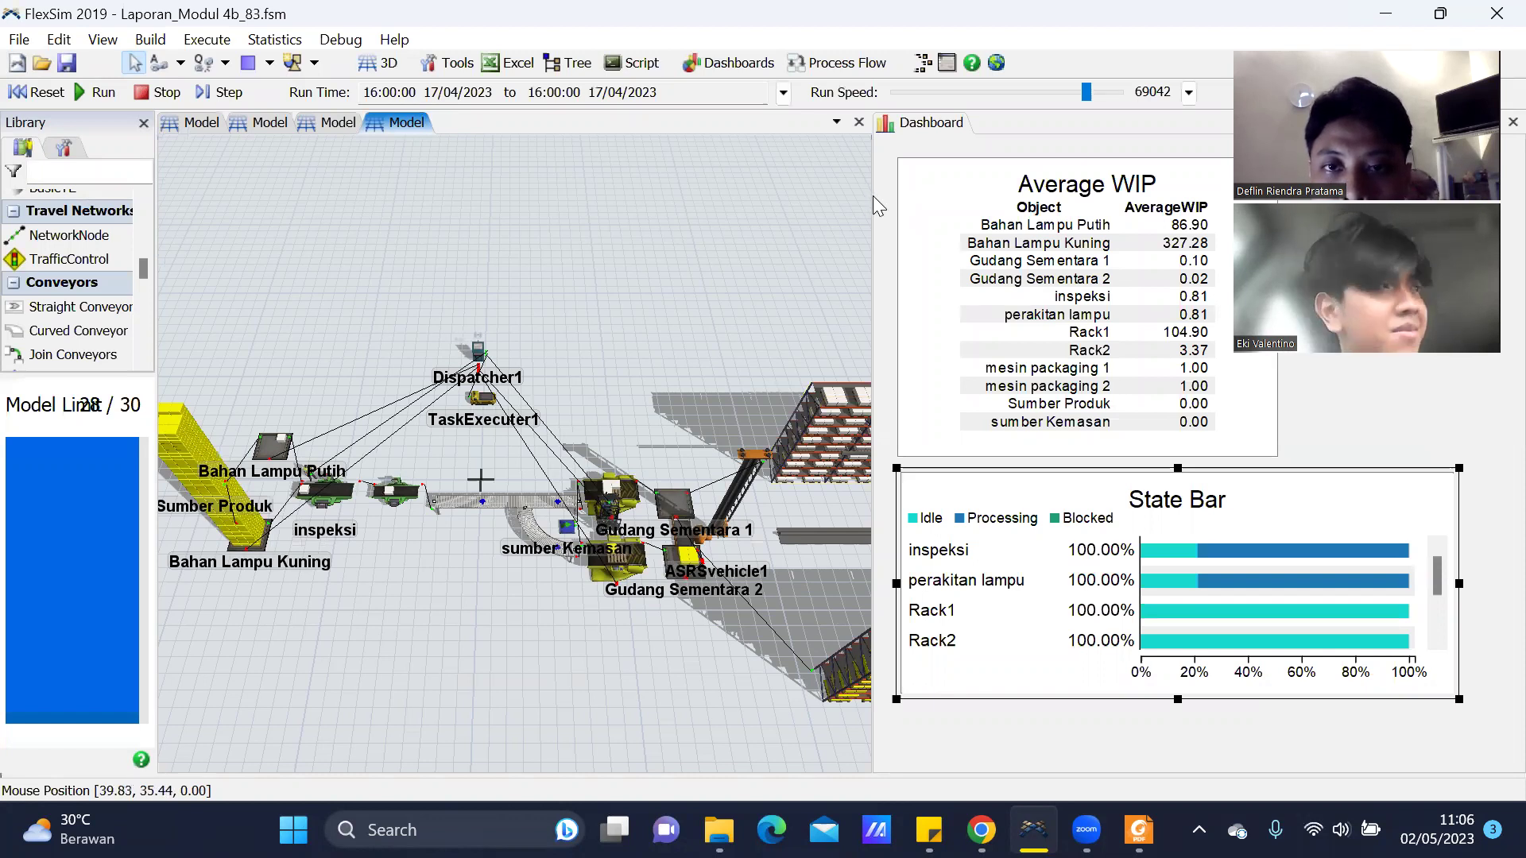
Widen the dashboard, then move the State Bar chart up and enlarge it to show all eight objects.
drag(872, 198, 612, 202)
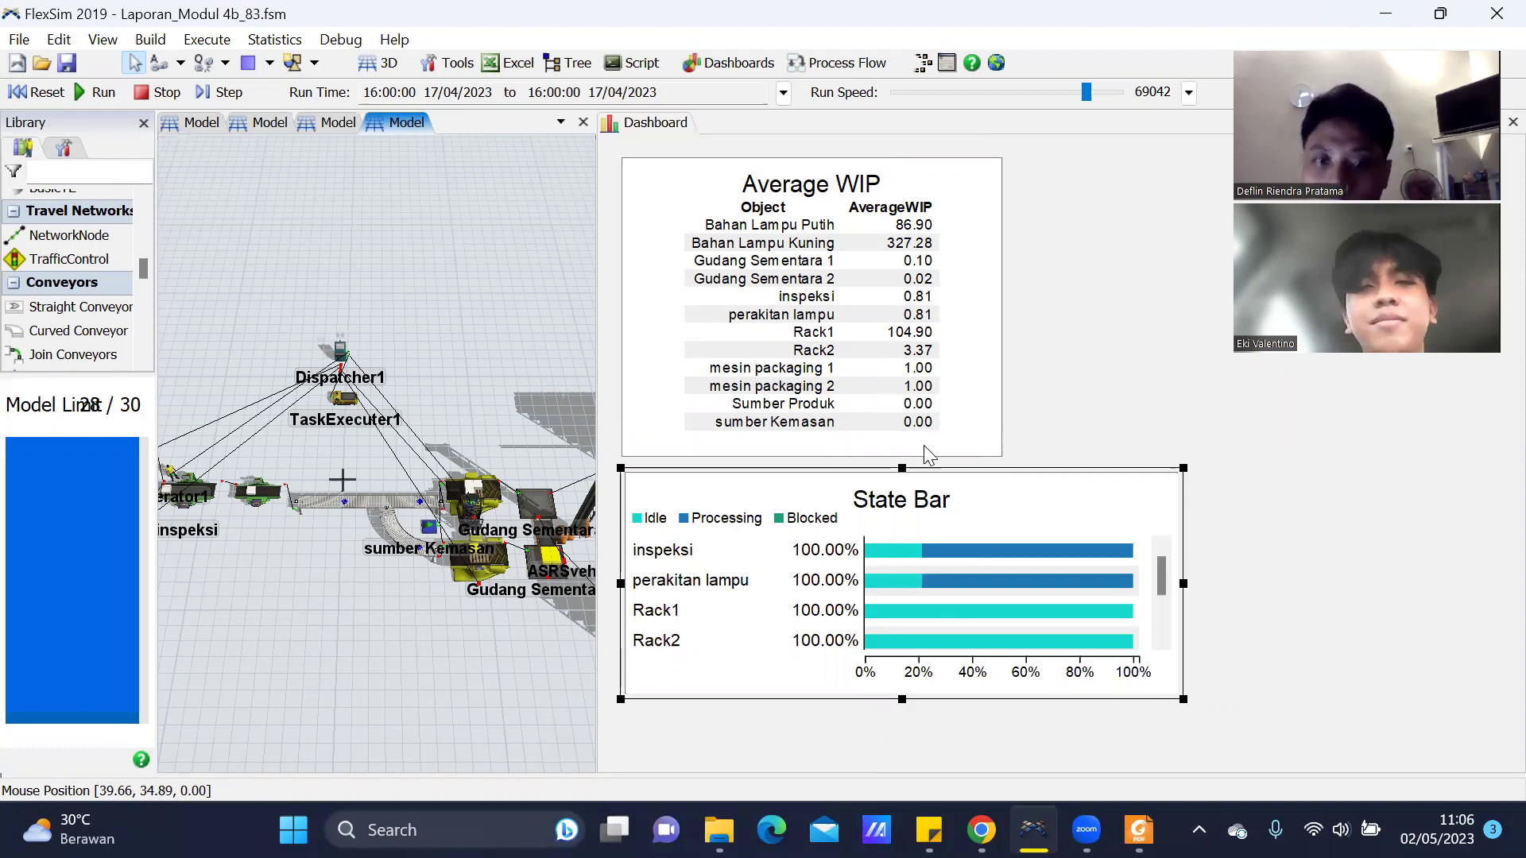
scroll(970, 584, down, 2)
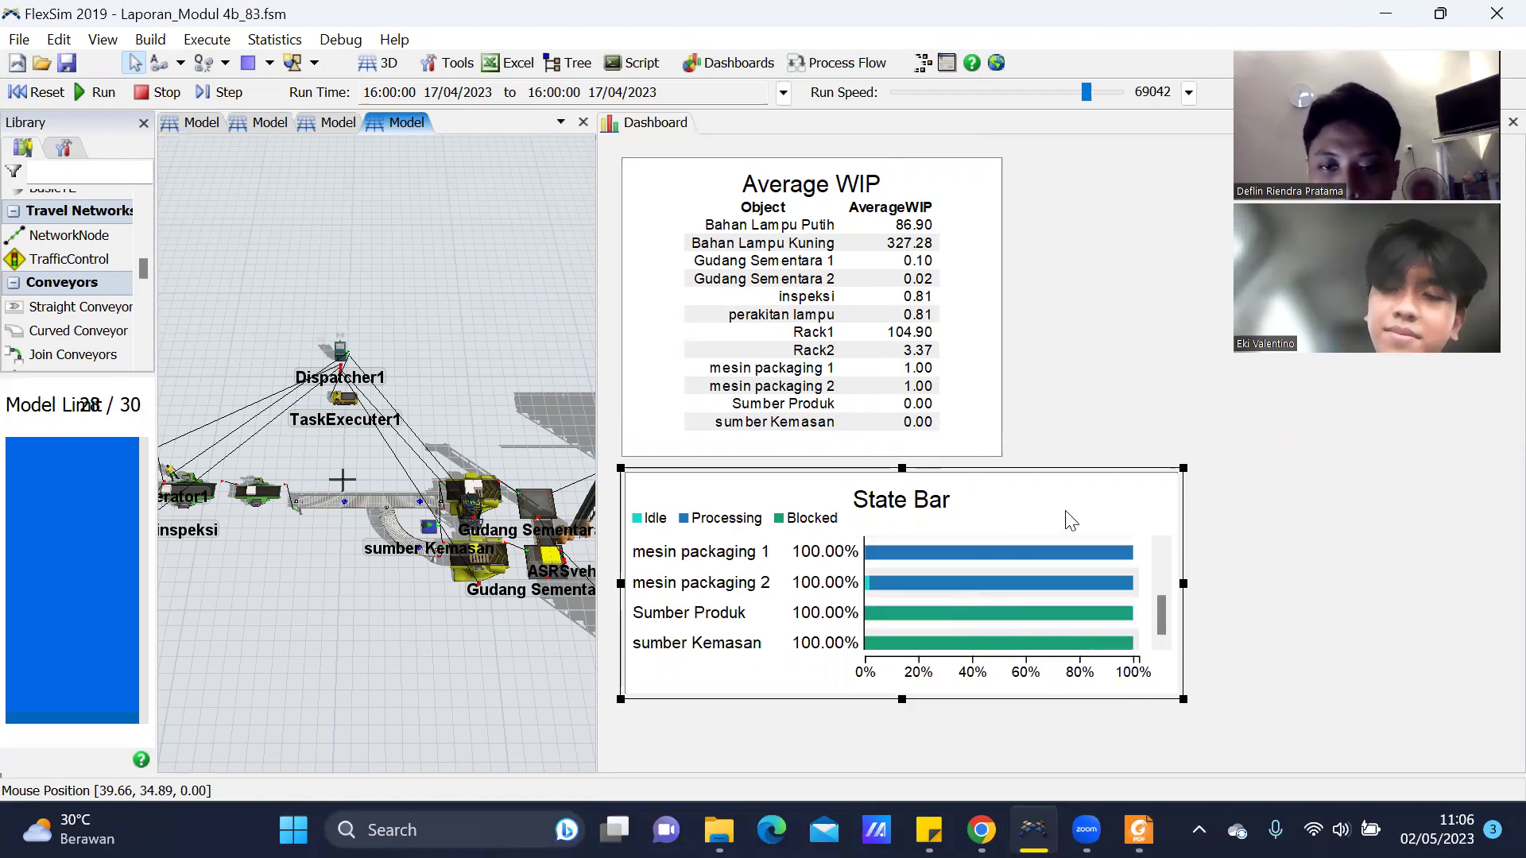
drag(1013, 470, 1038, 230)
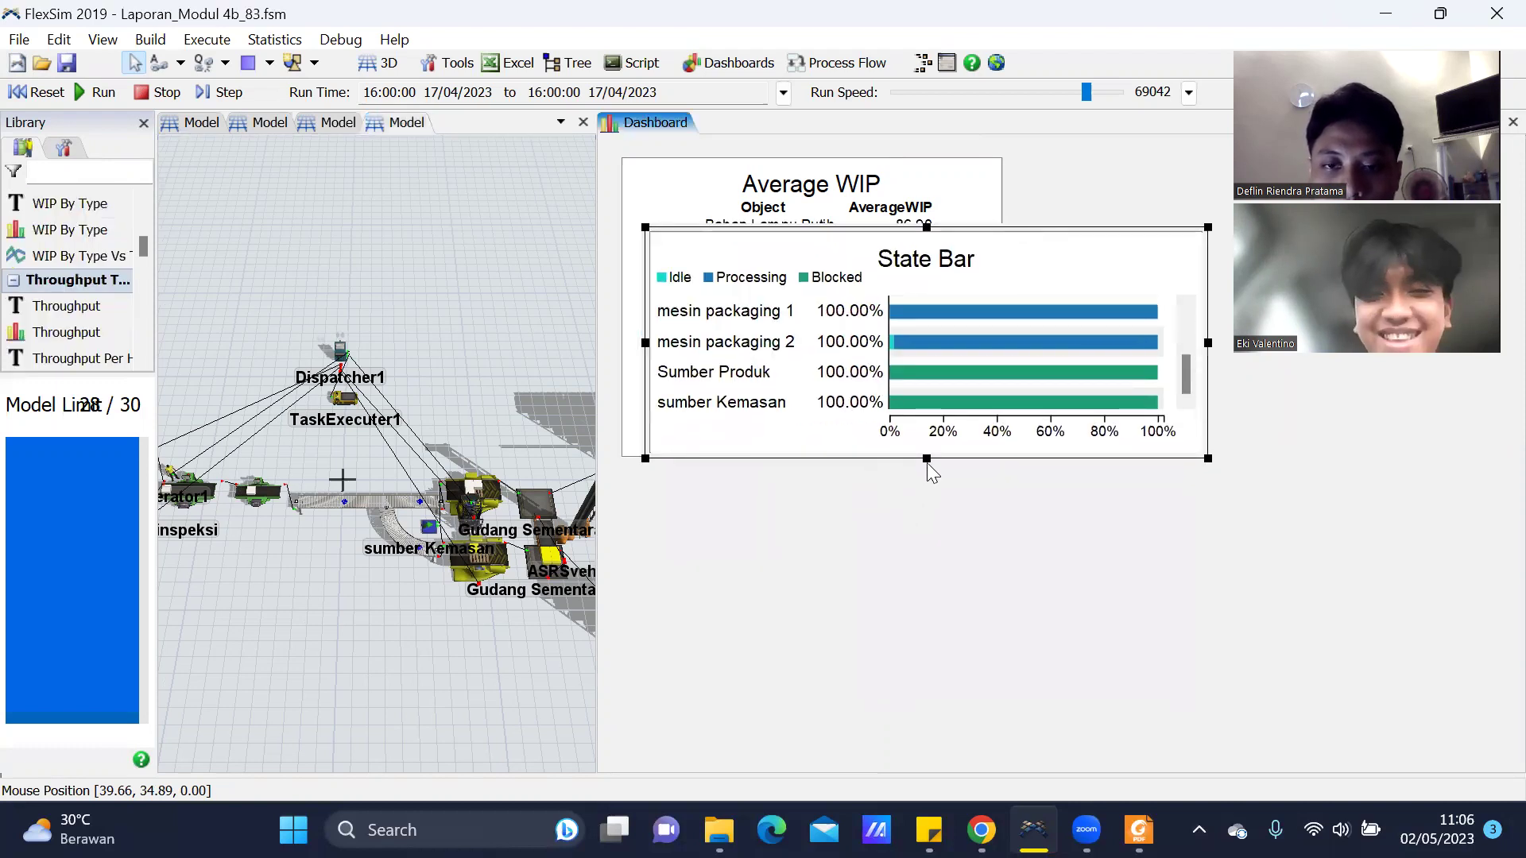
drag(927, 459, 924, 714)
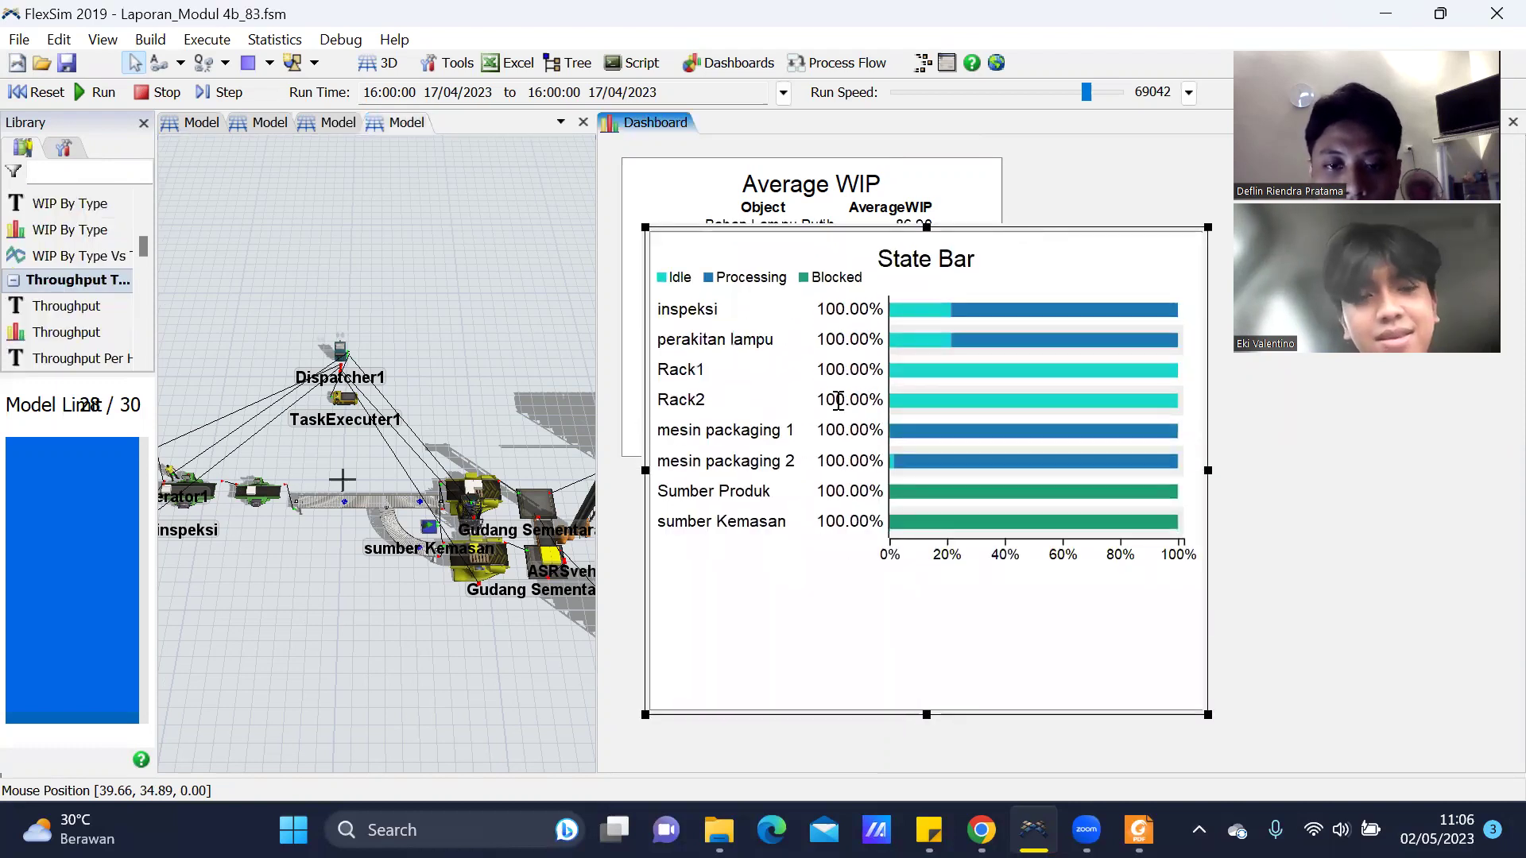
drag(1209, 469, 1333, 470)
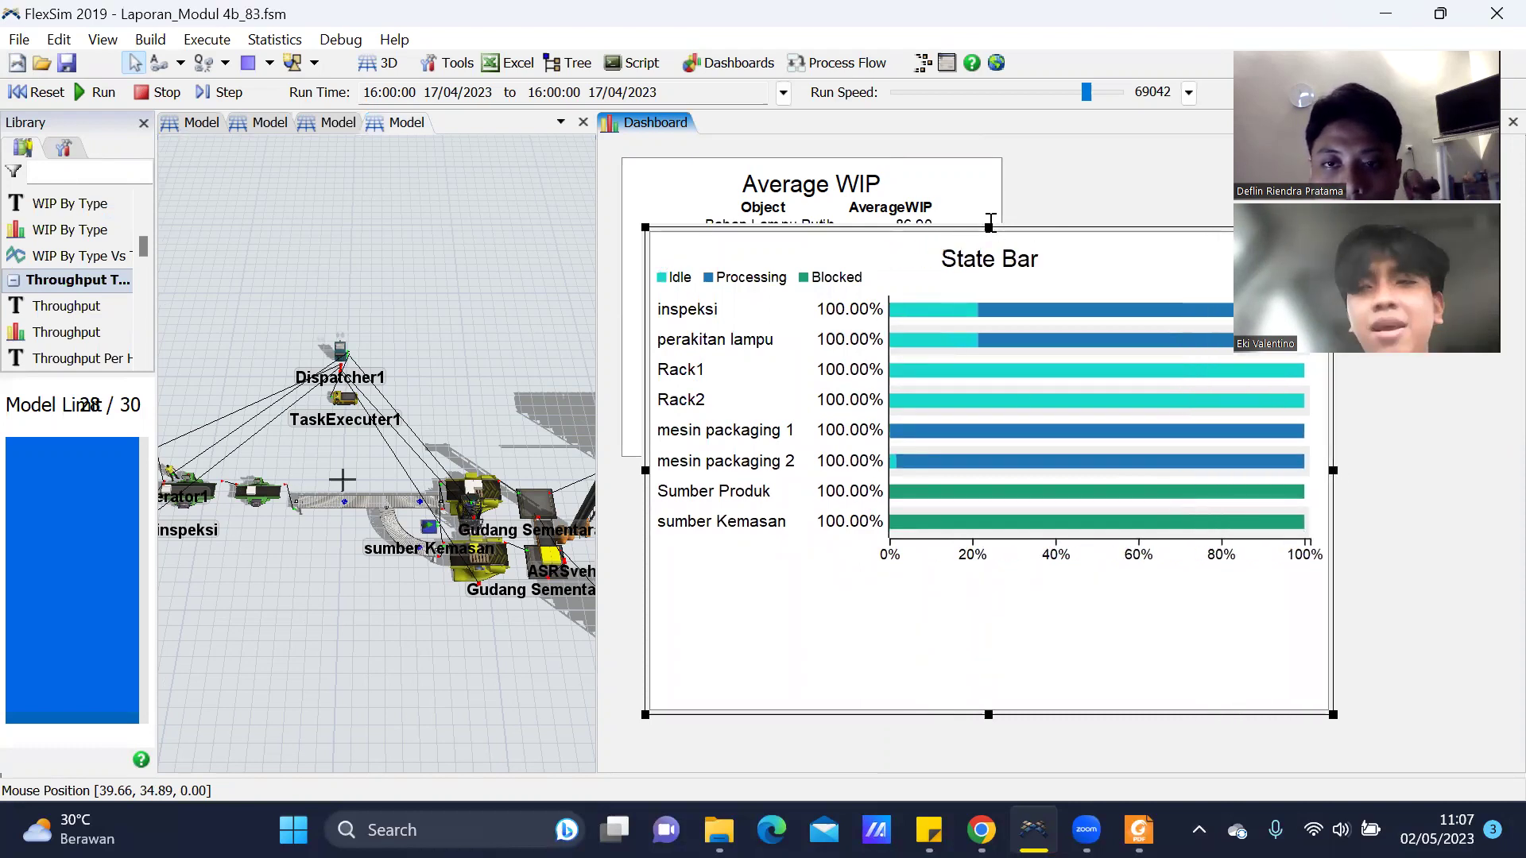
Inspect the State Bar percentages from inspeksi to sumber Kemasan, then move the chart down to uncover part of the Average WIP table.
drag(994, 246, 871, 296)
mouse_move(960, 310)
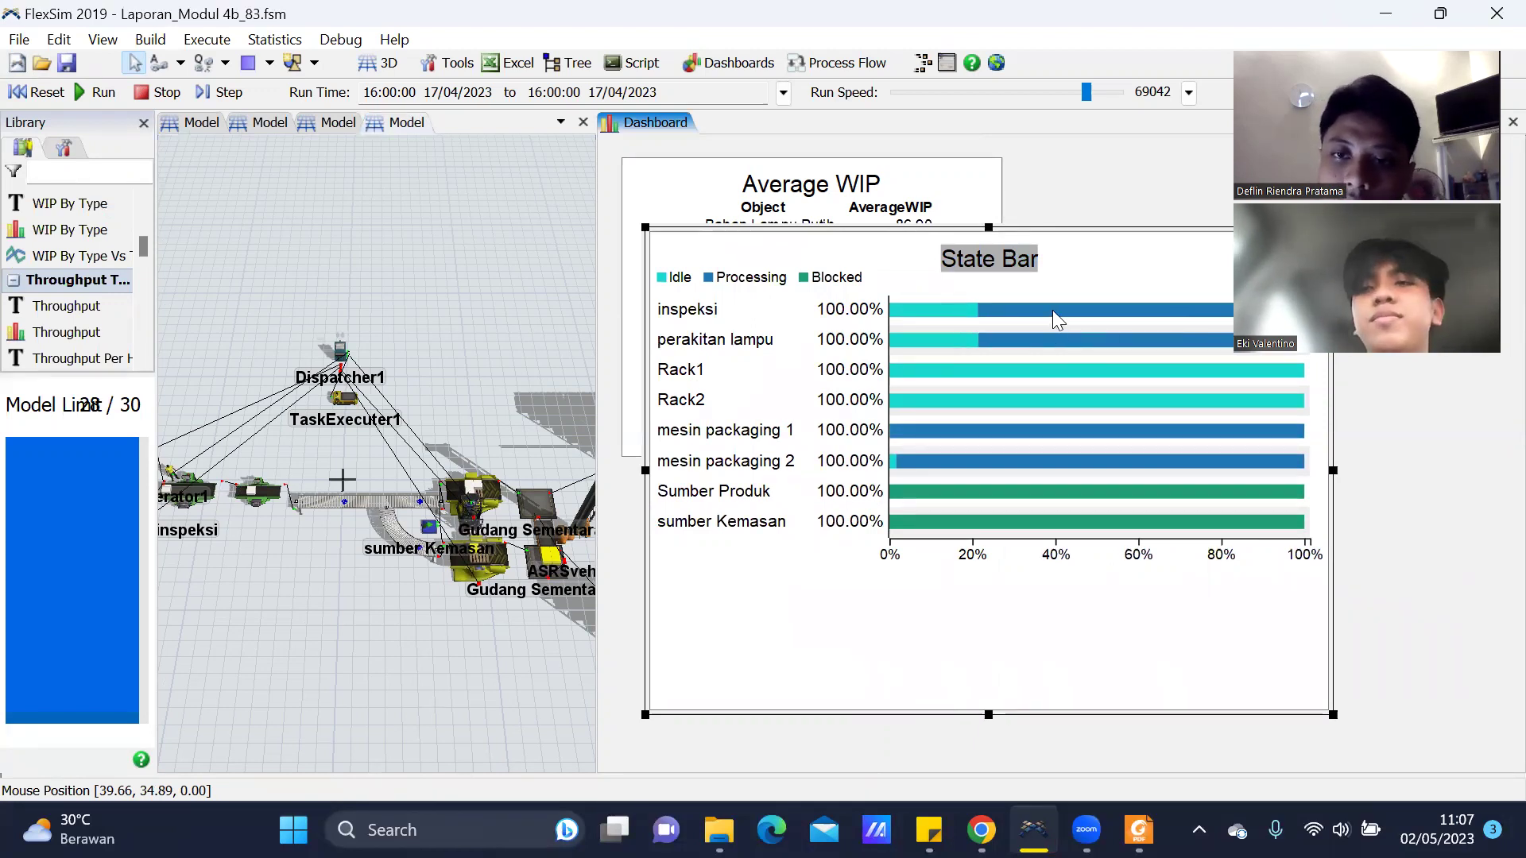
mouse_move(1052, 311)
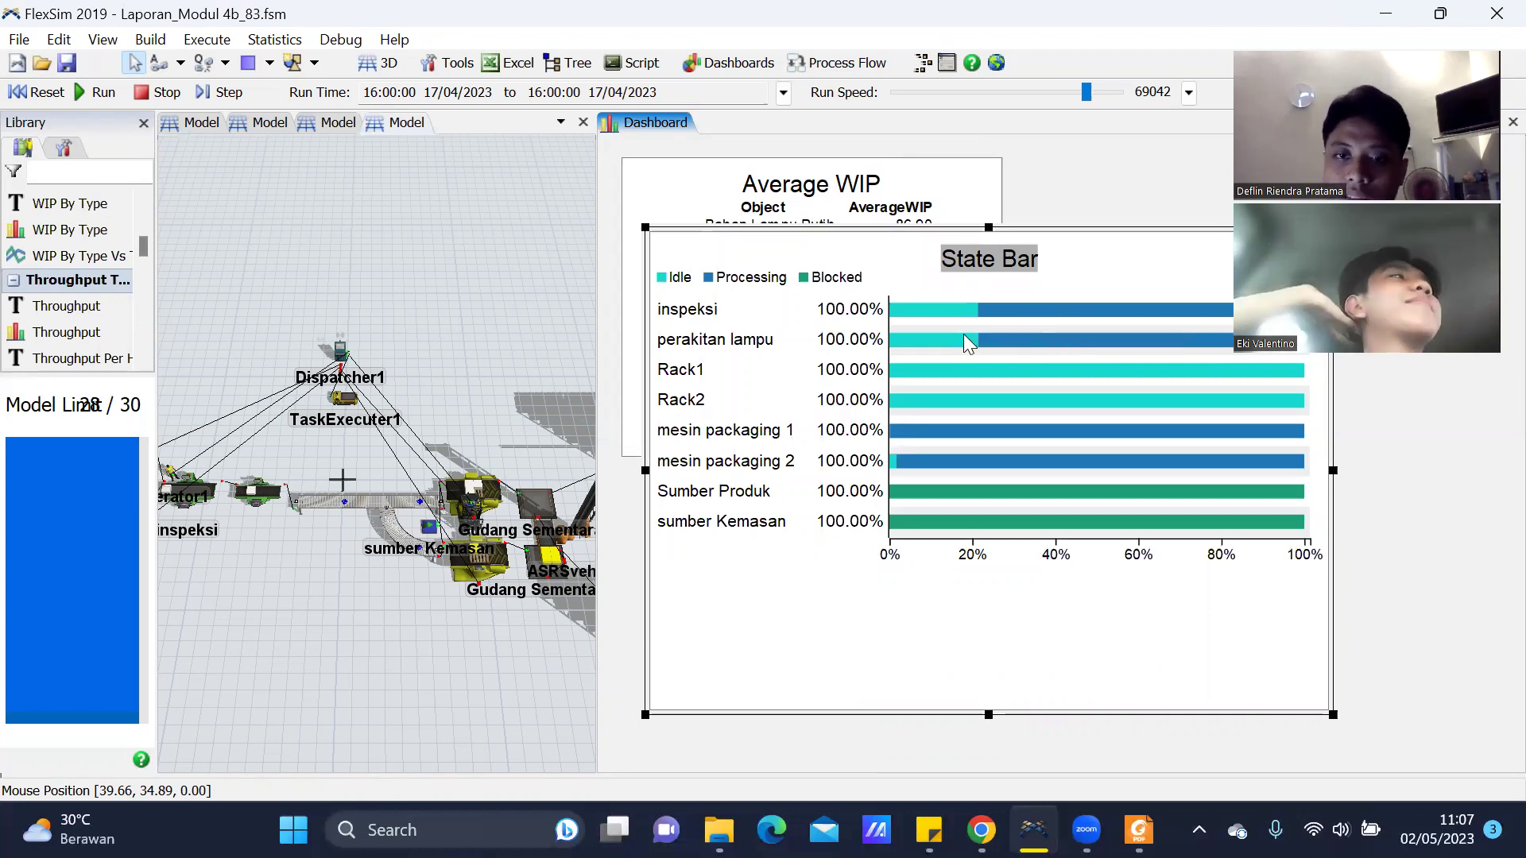
mouse_move(964, 336)
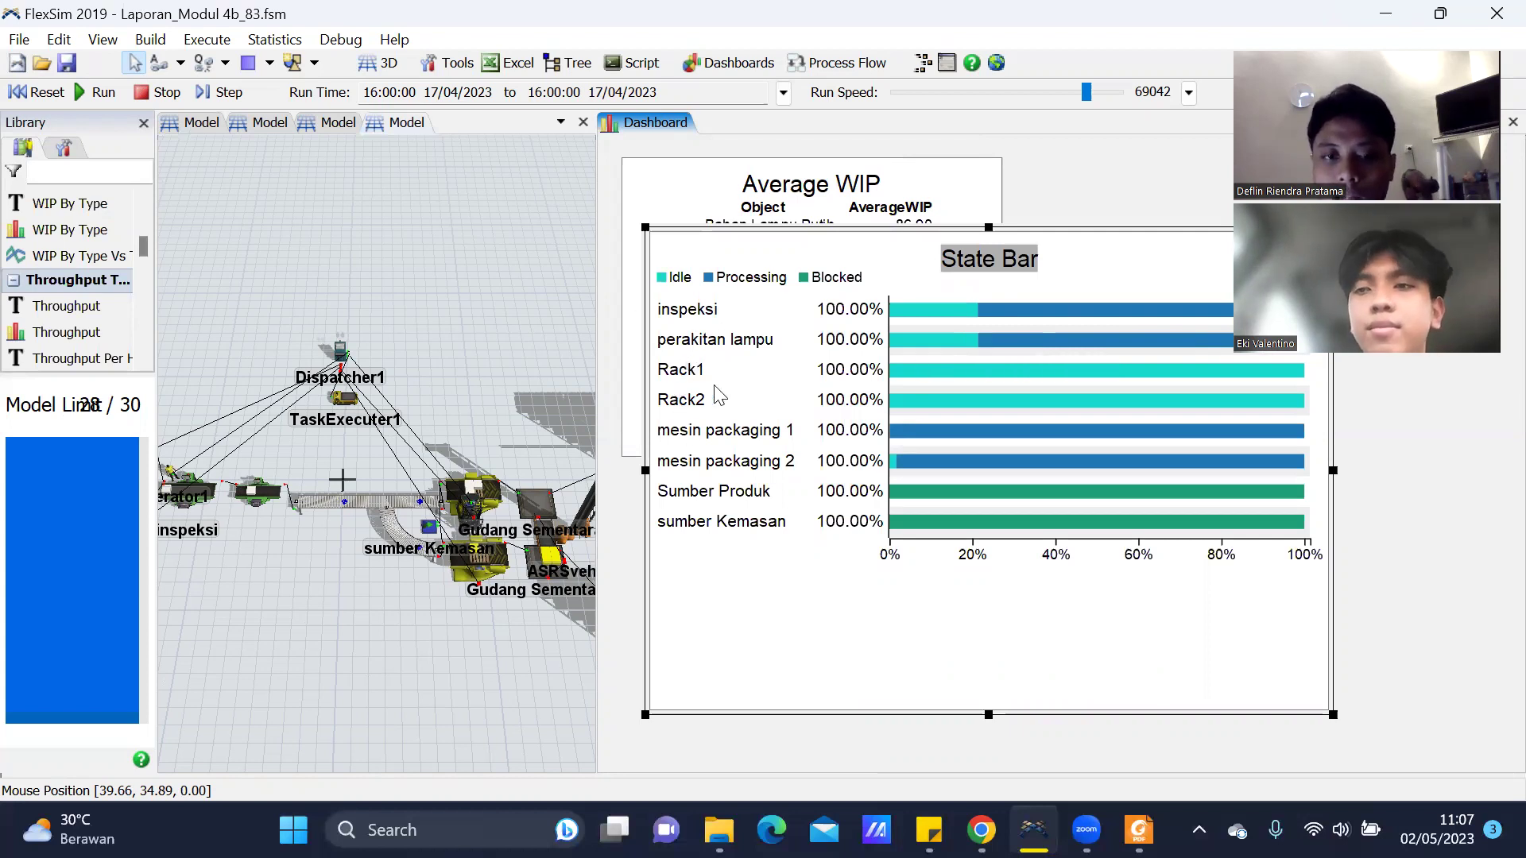
mouse_move(1050, 368)
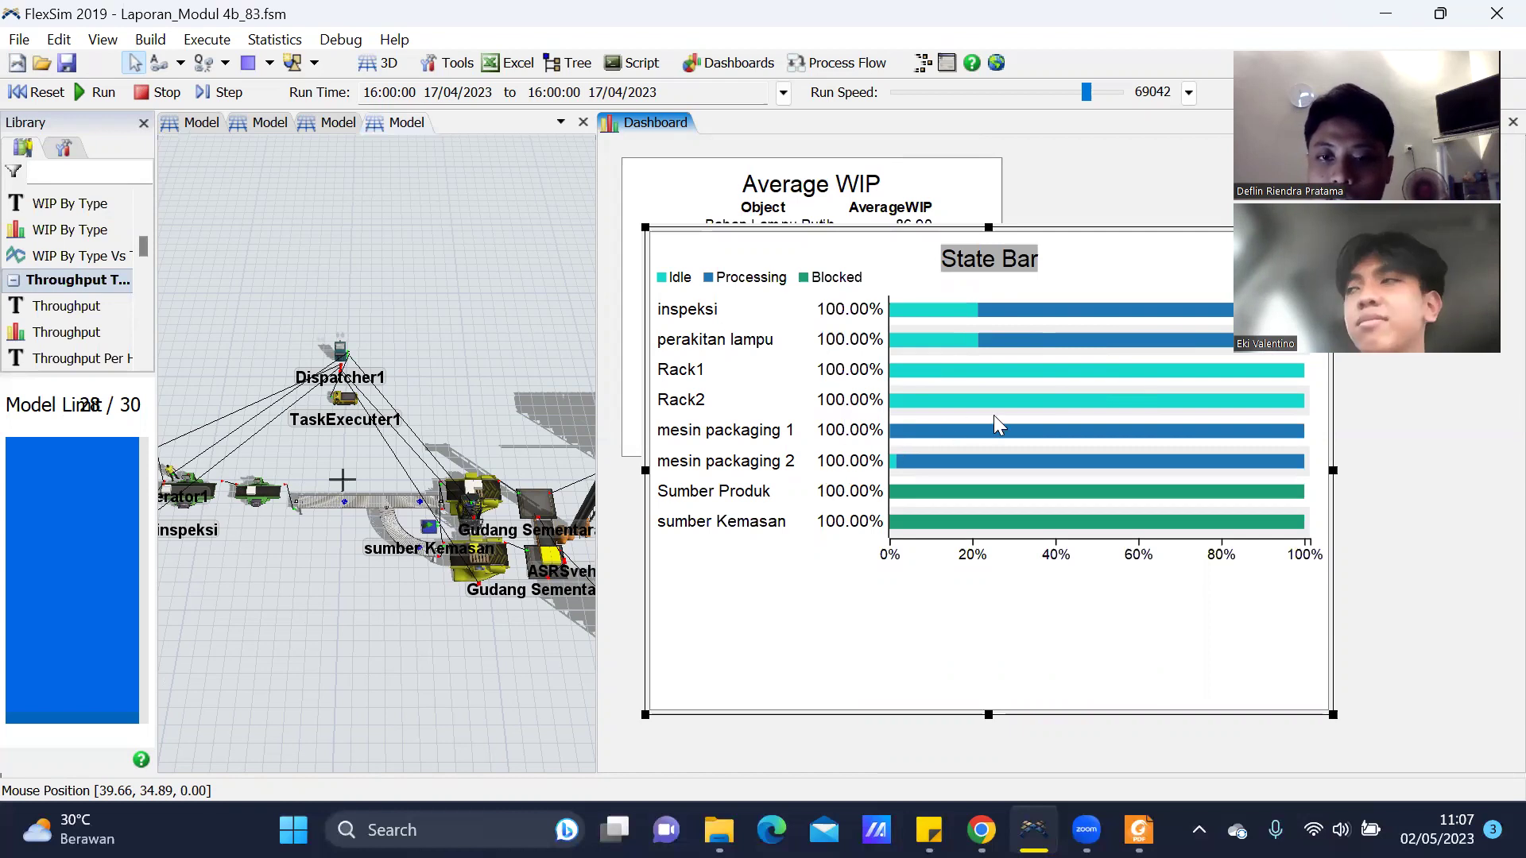
mouse_move(1009, 426)
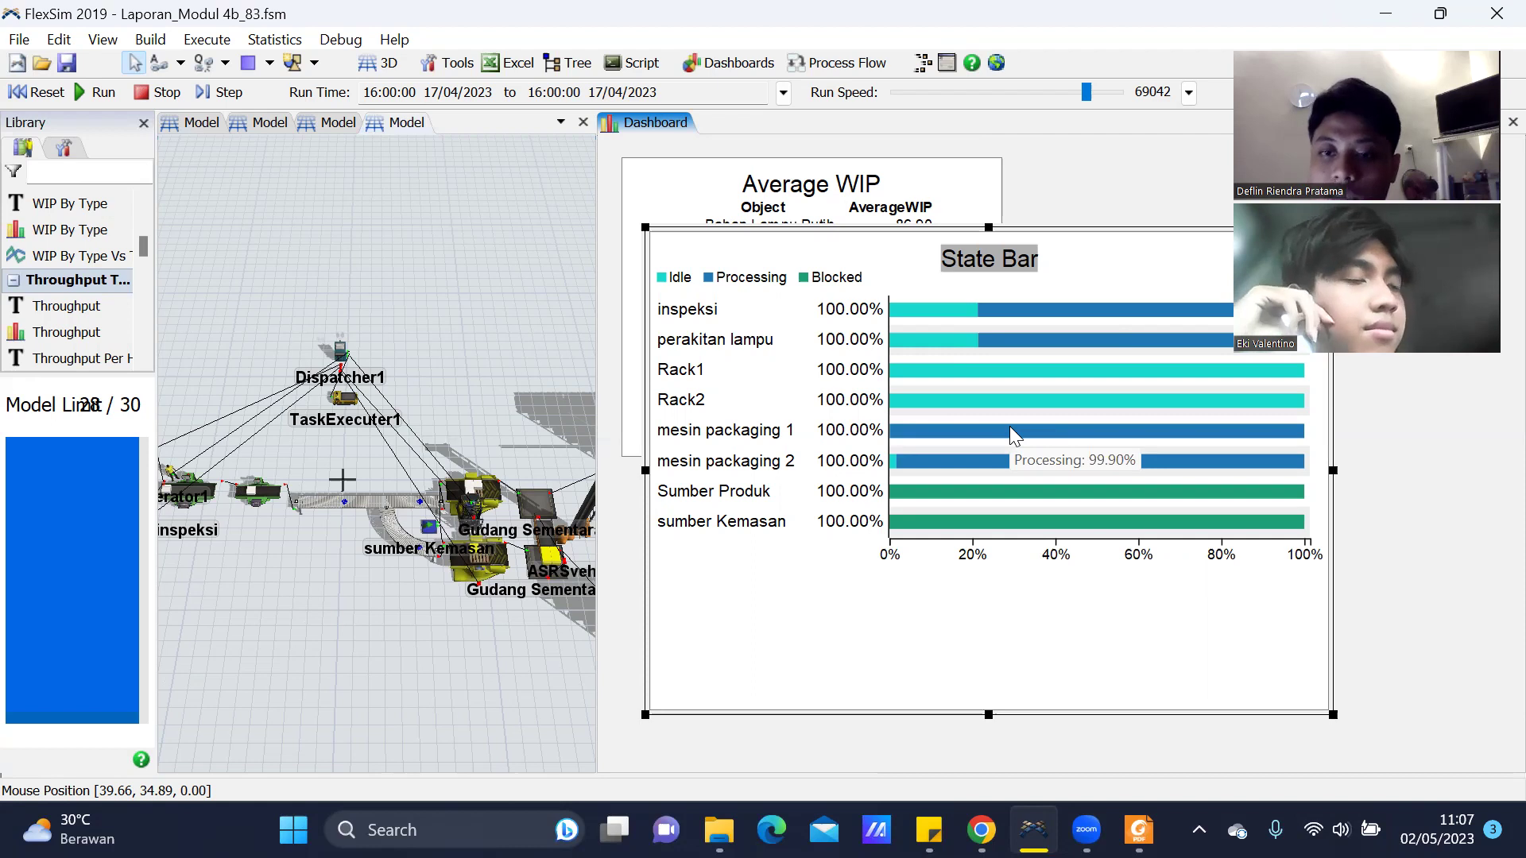
mouse_move(1012, 456)
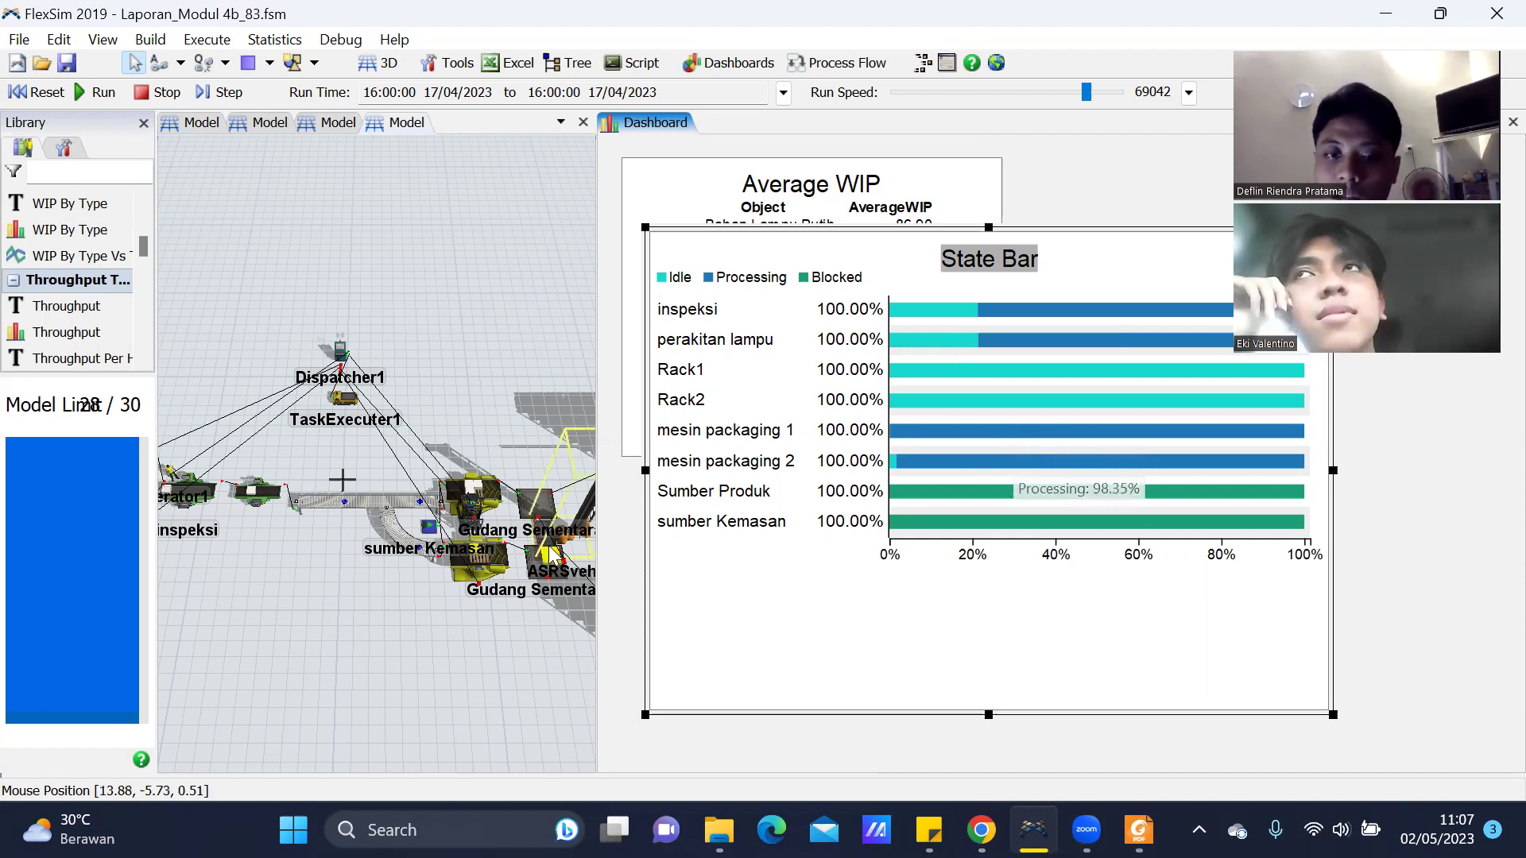
mouse_move(1068, 526)
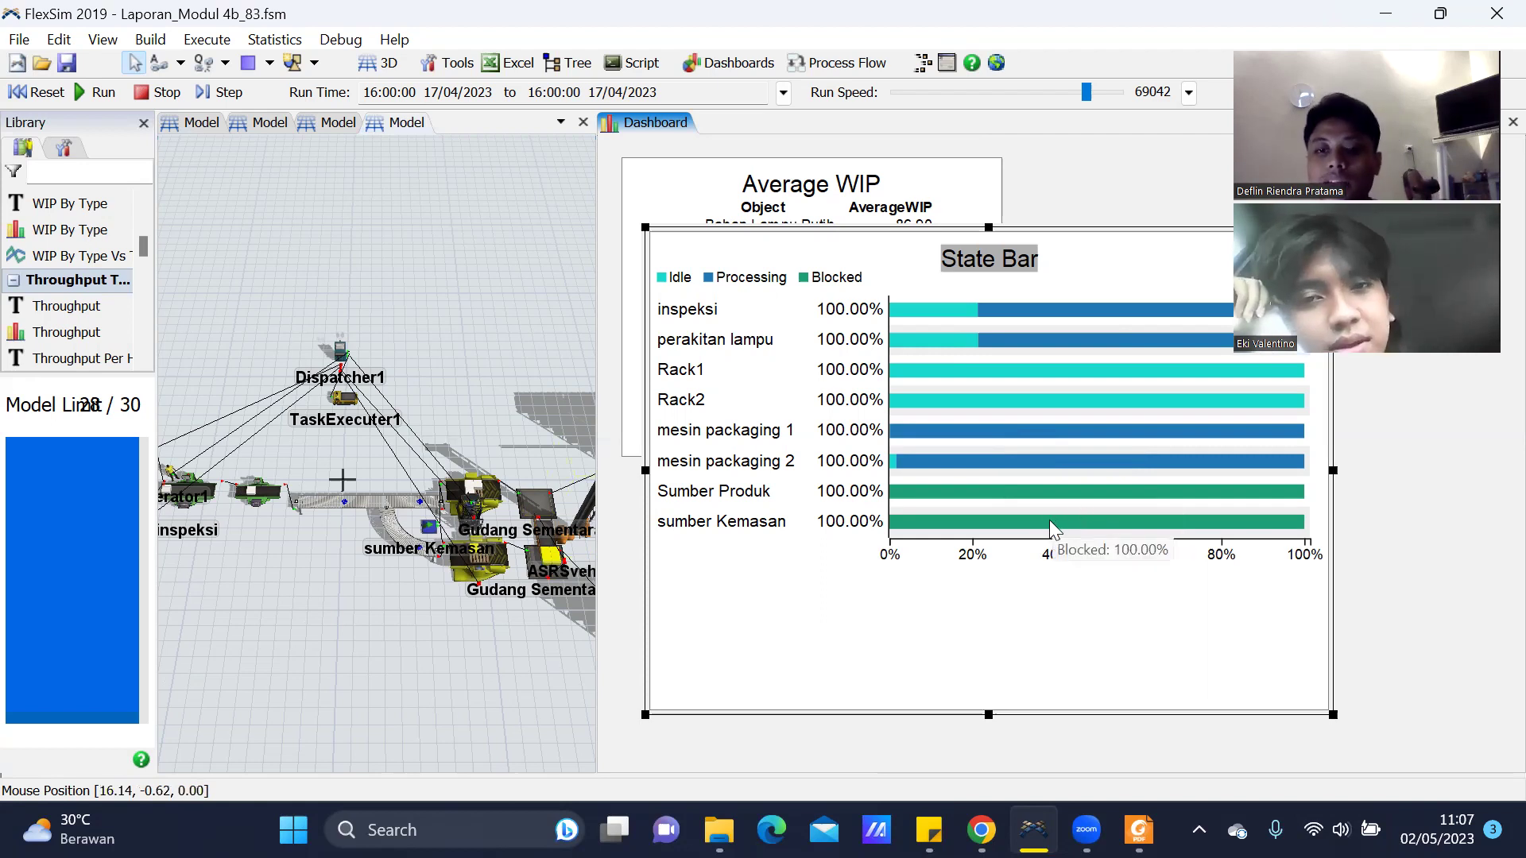
drag(1055, 231, 1063, 334)
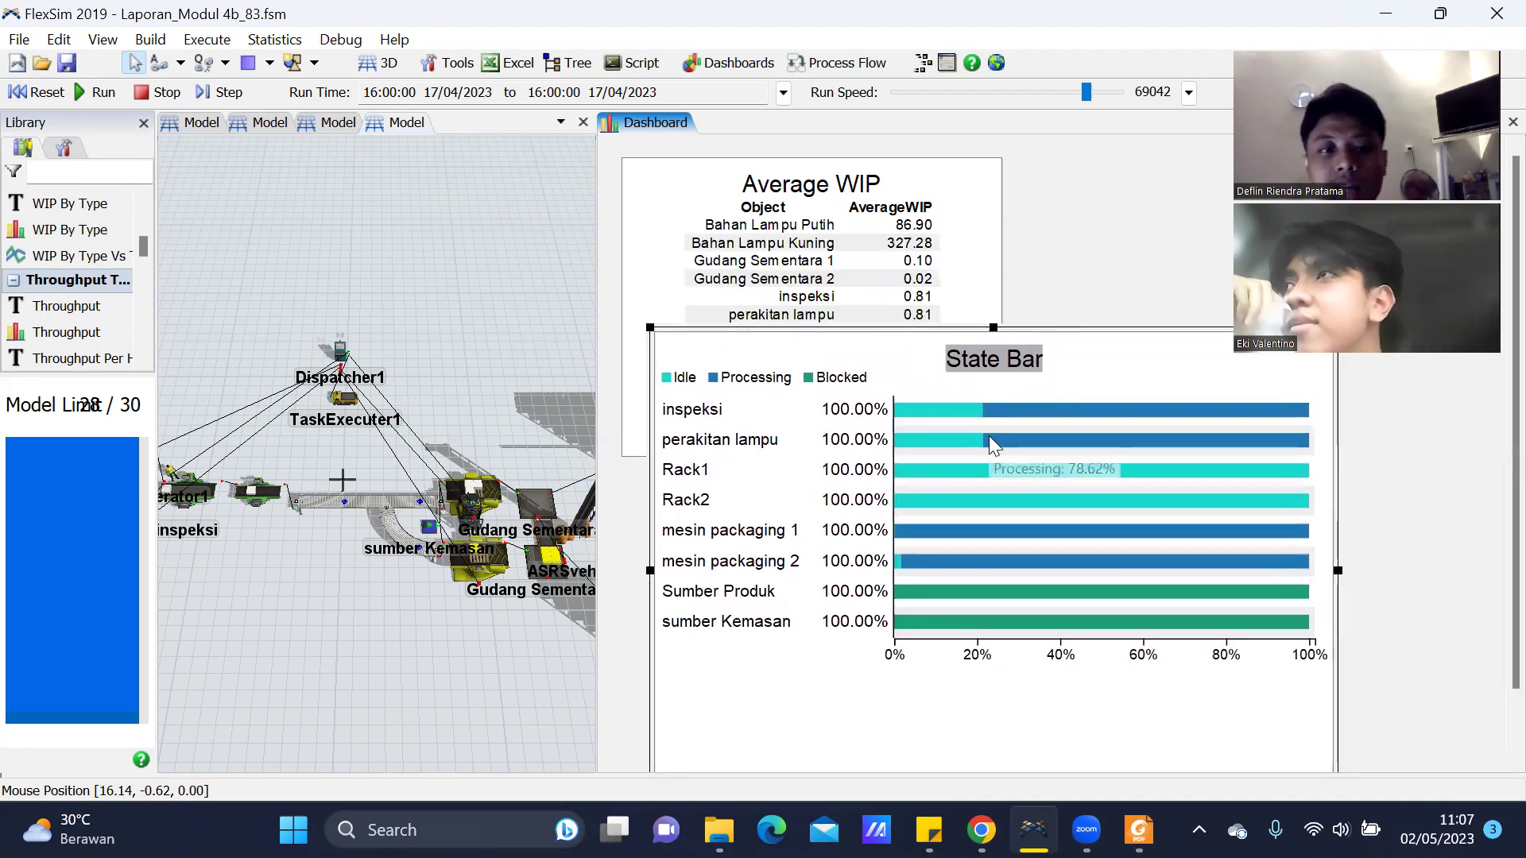